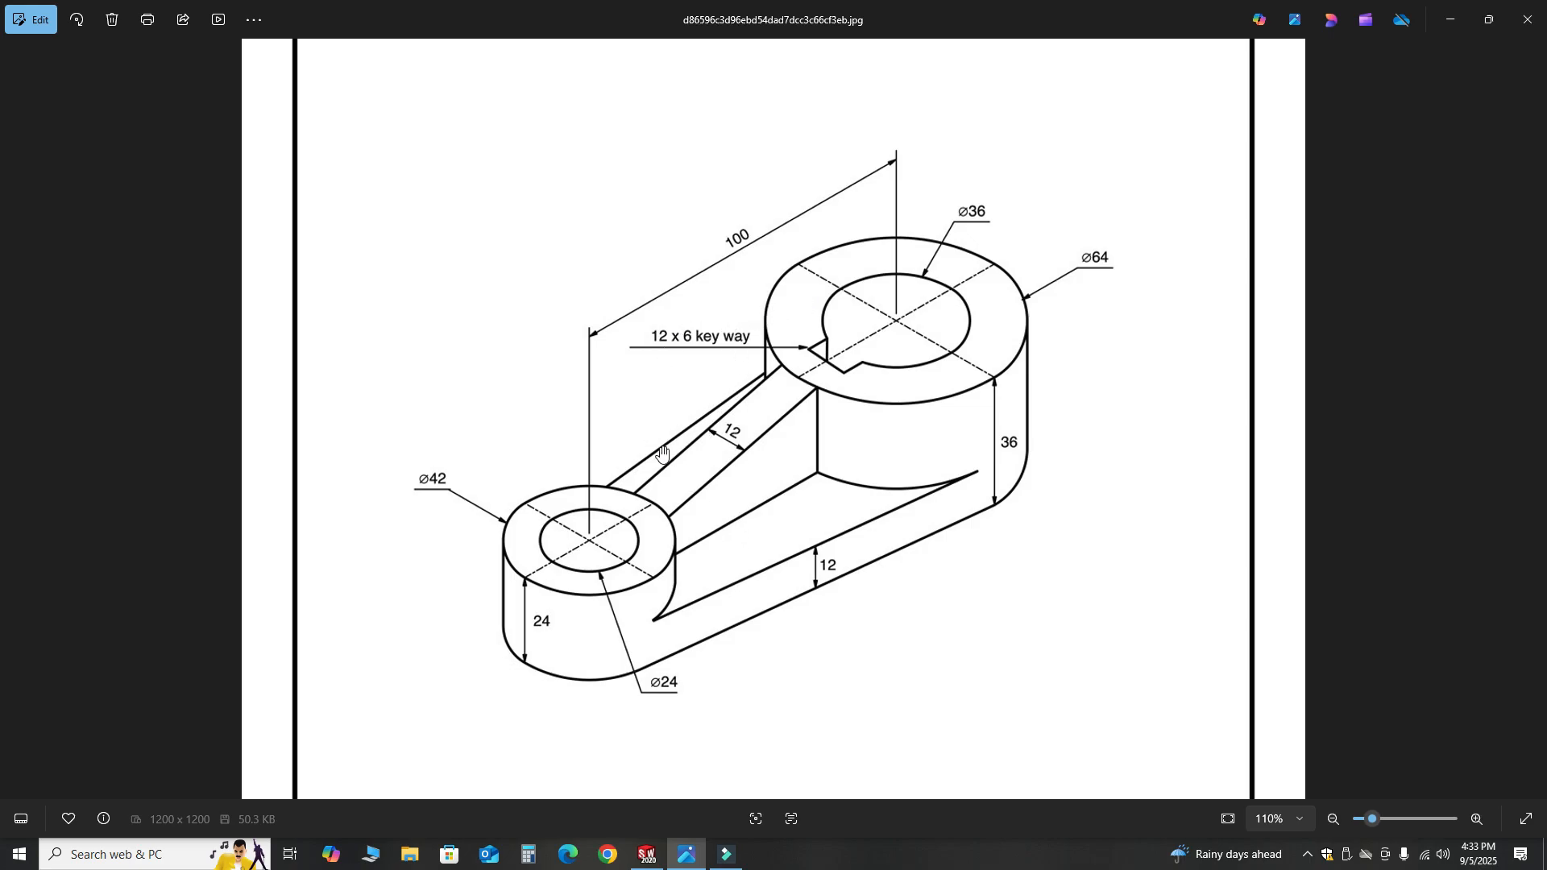
# Step: Switch to SOLIDWORKS and create a new part document
pyautogui.click(647, 859)
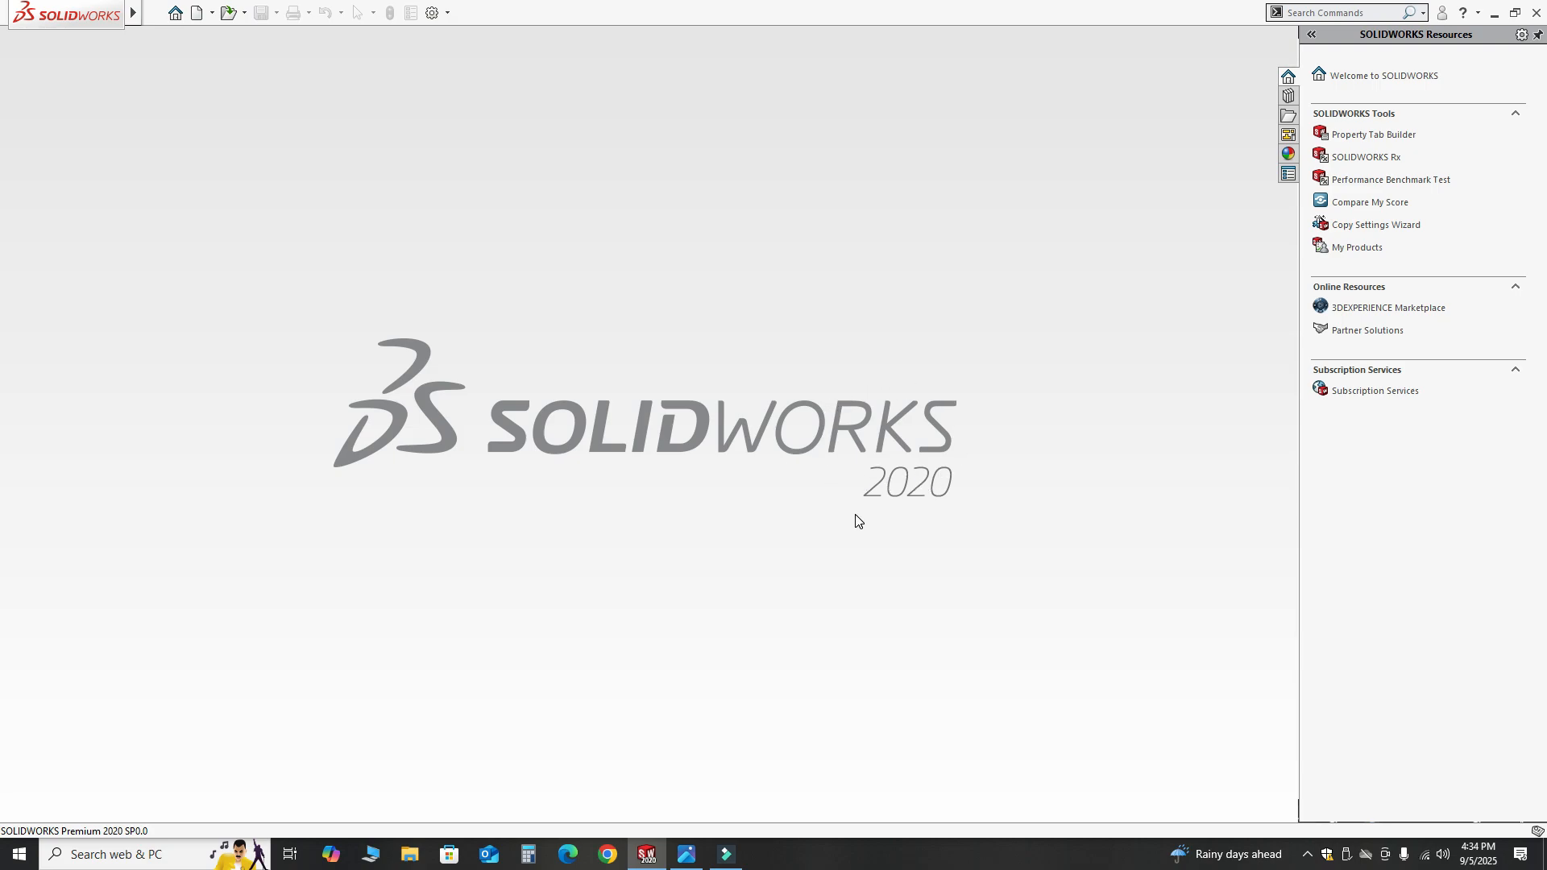
pyautogui.click(214, 14)
pyautogui.click(216, 34)
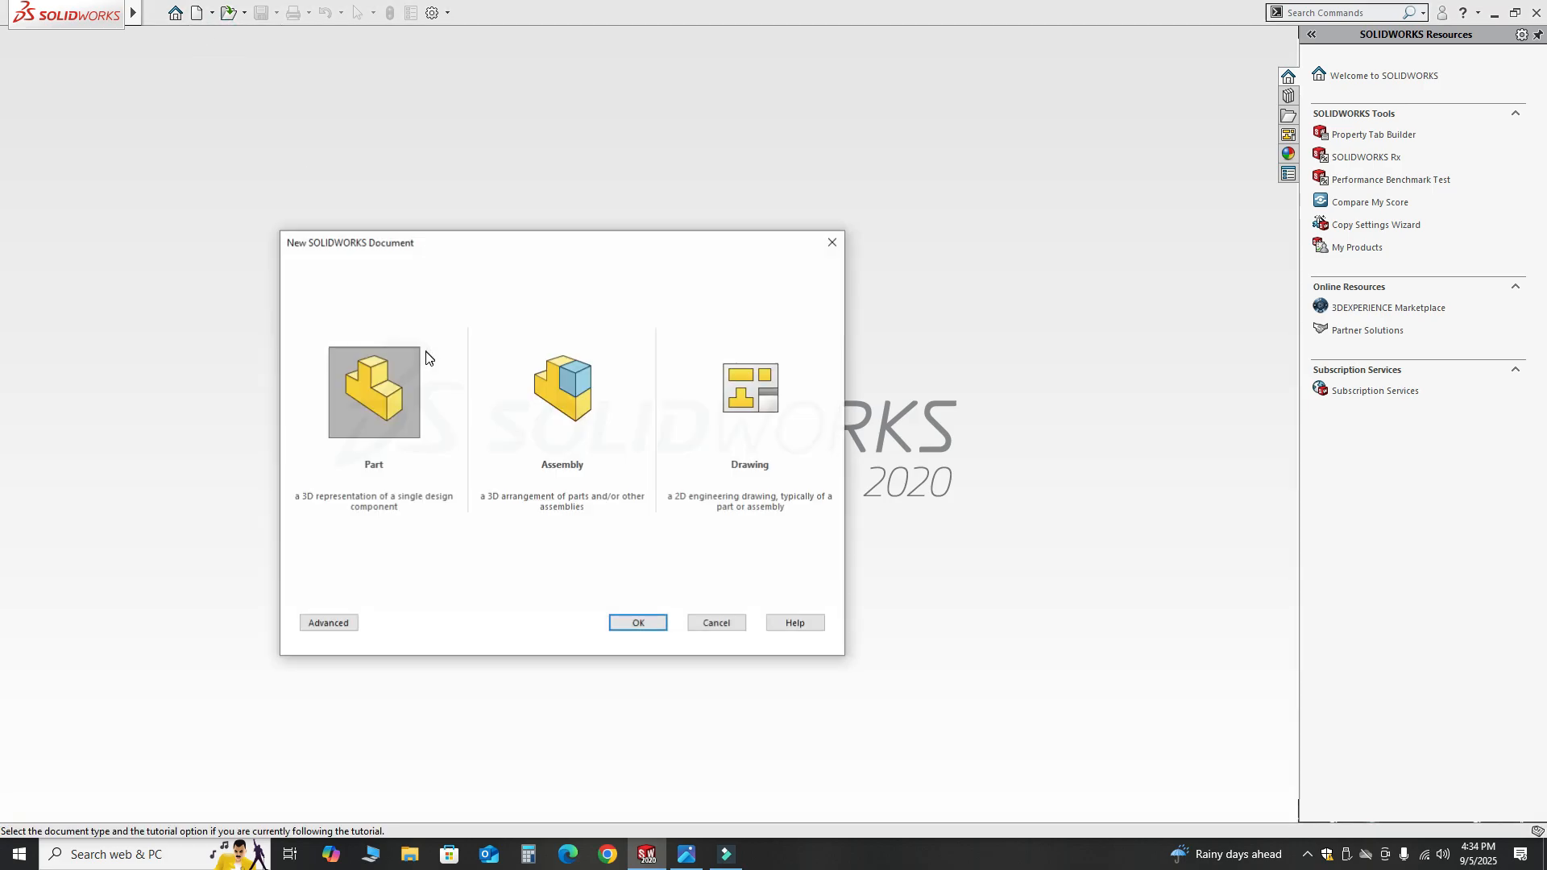
pyautogui.click(633, 625)
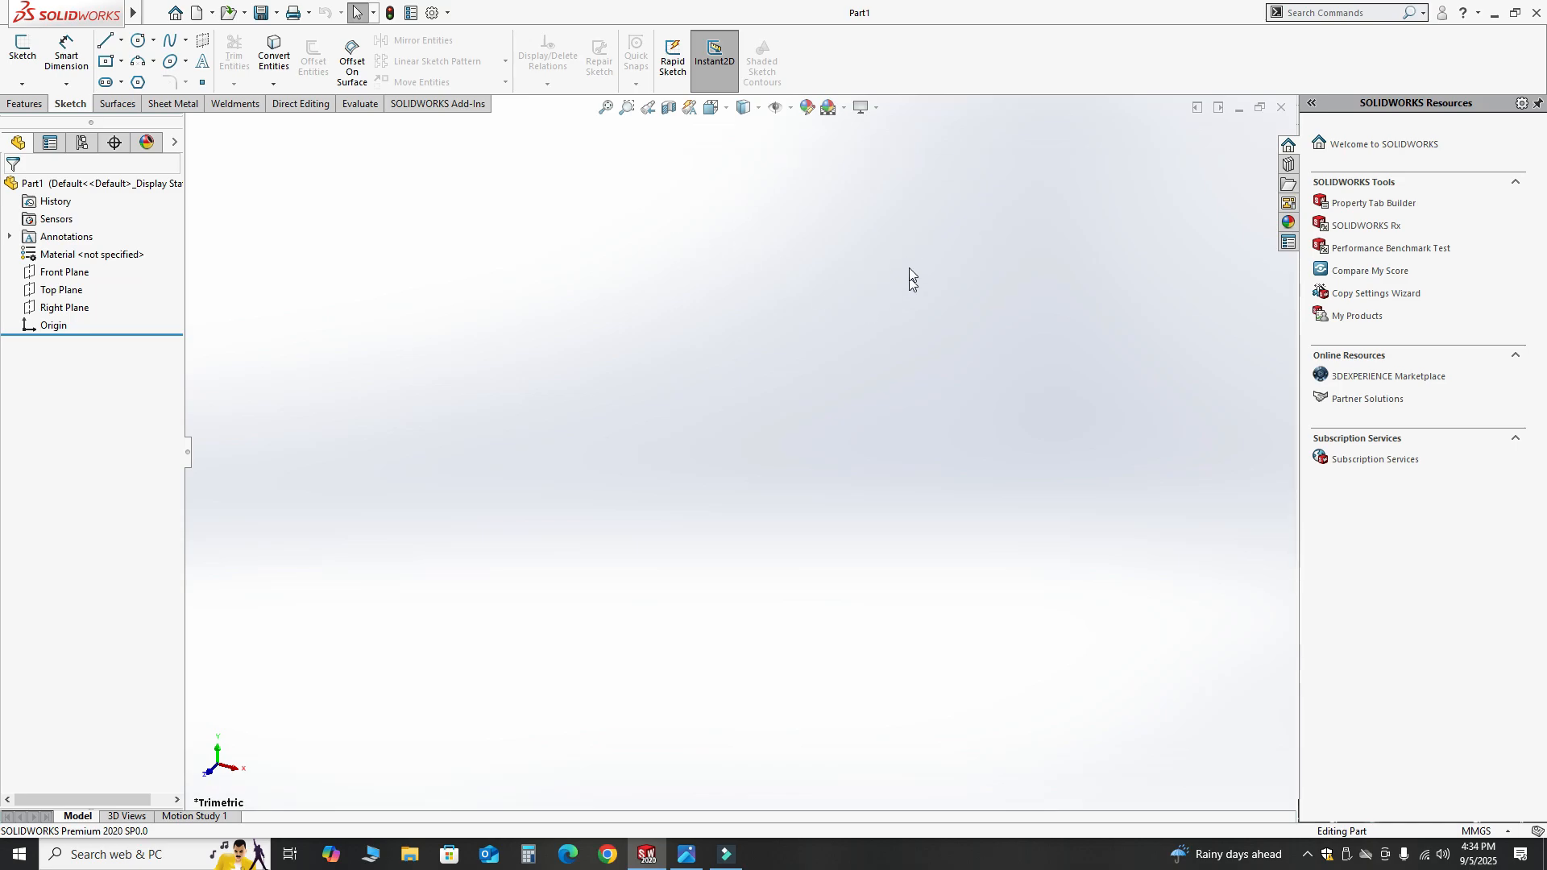
# Step: Change the viewport scene to a plain white background and check the document's unit system
pyautogui.click(841, 113)
pyautogui.click(857, 149)
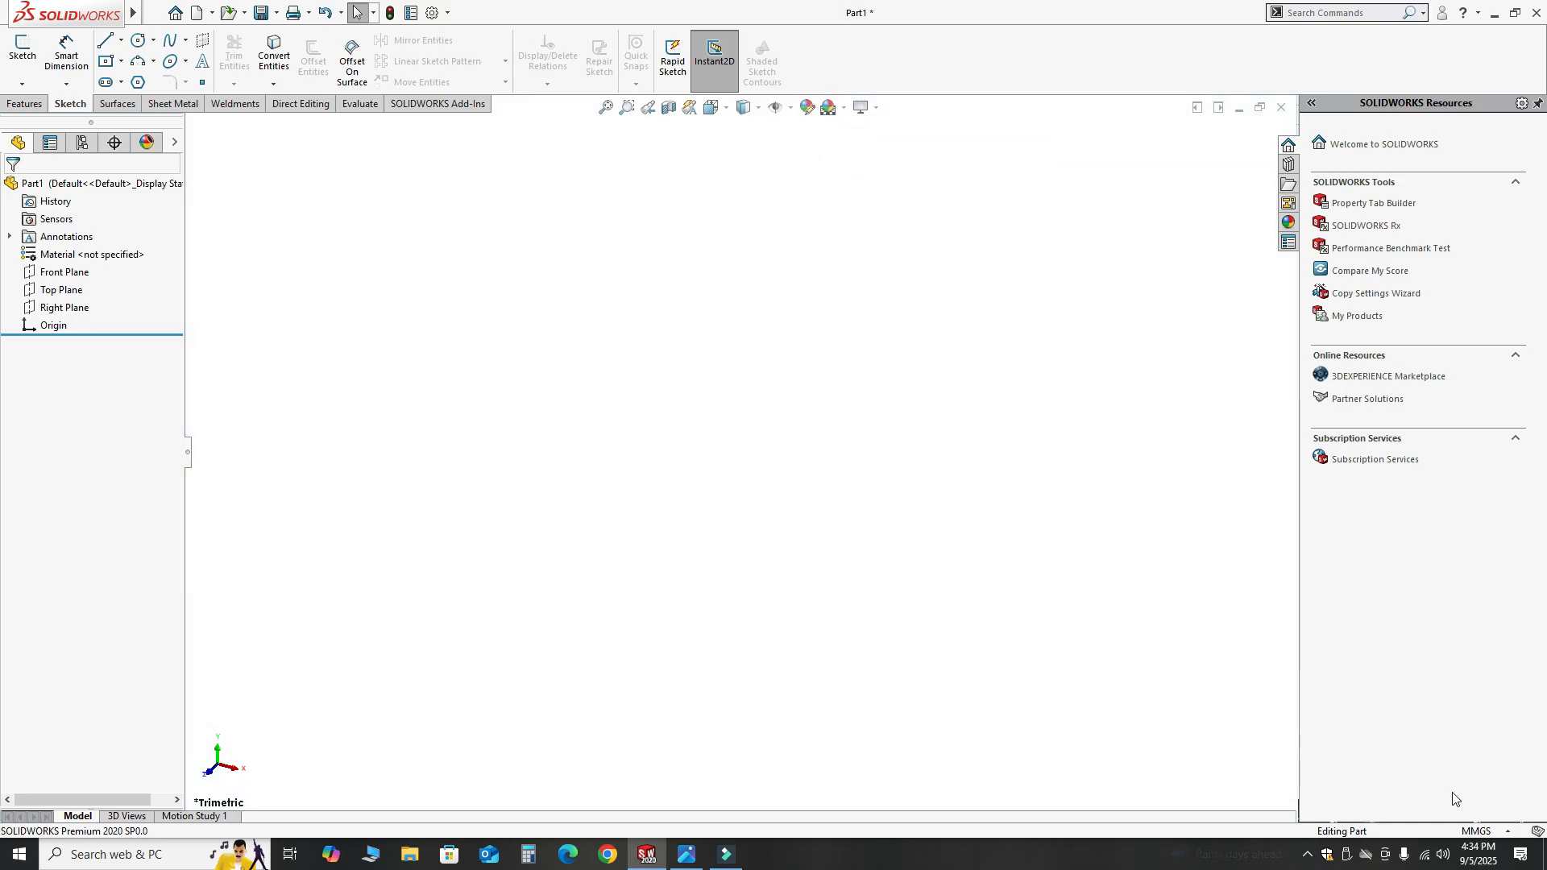
pyautogui.click(1478, 831)
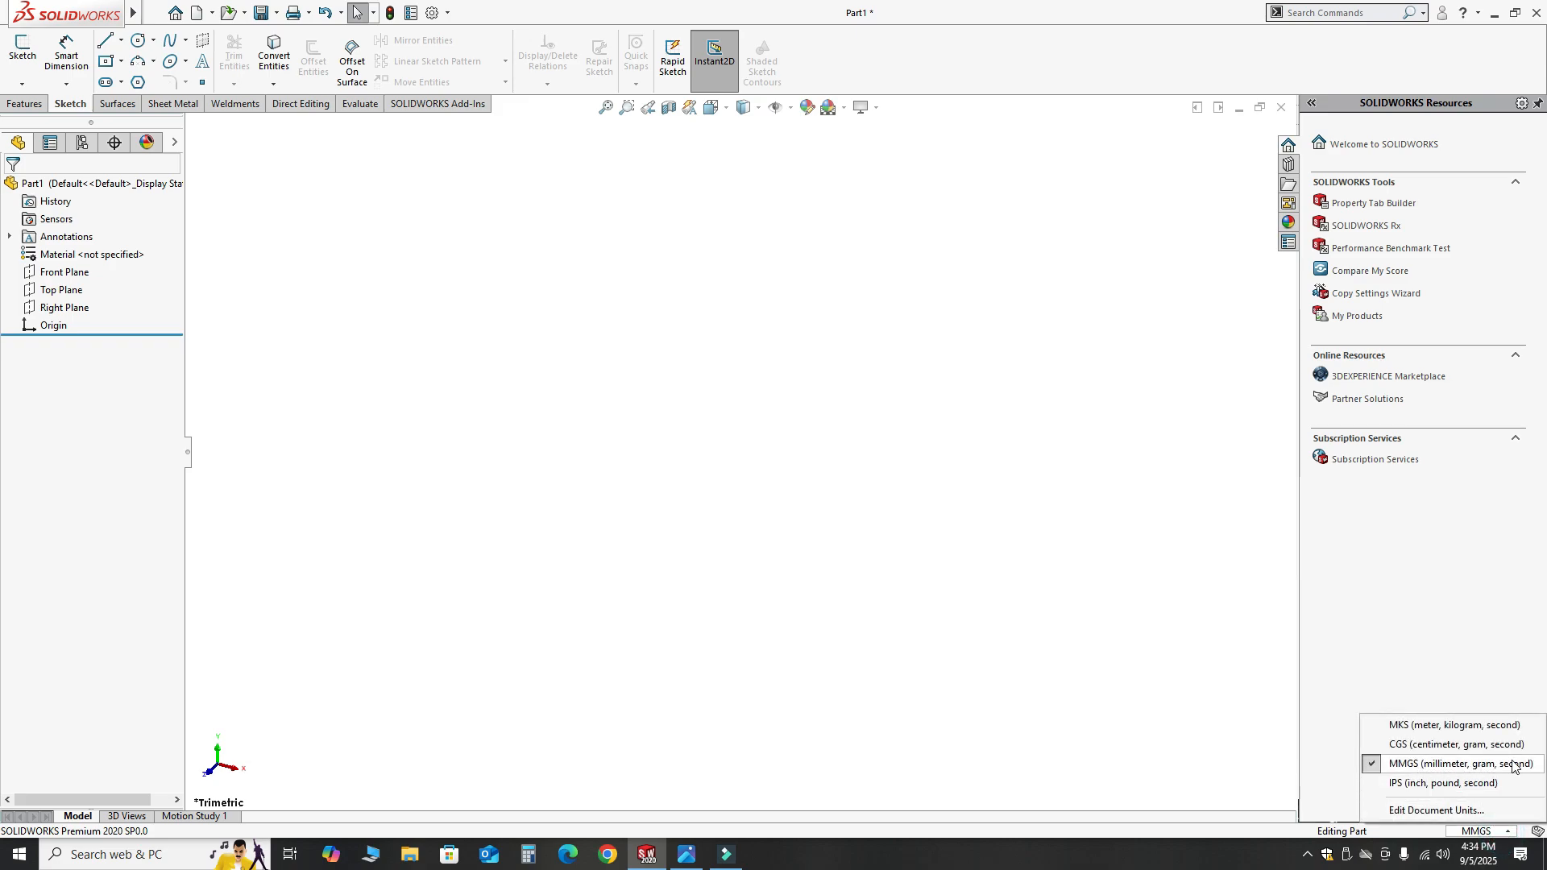
pyautogui.click(1114, 577)
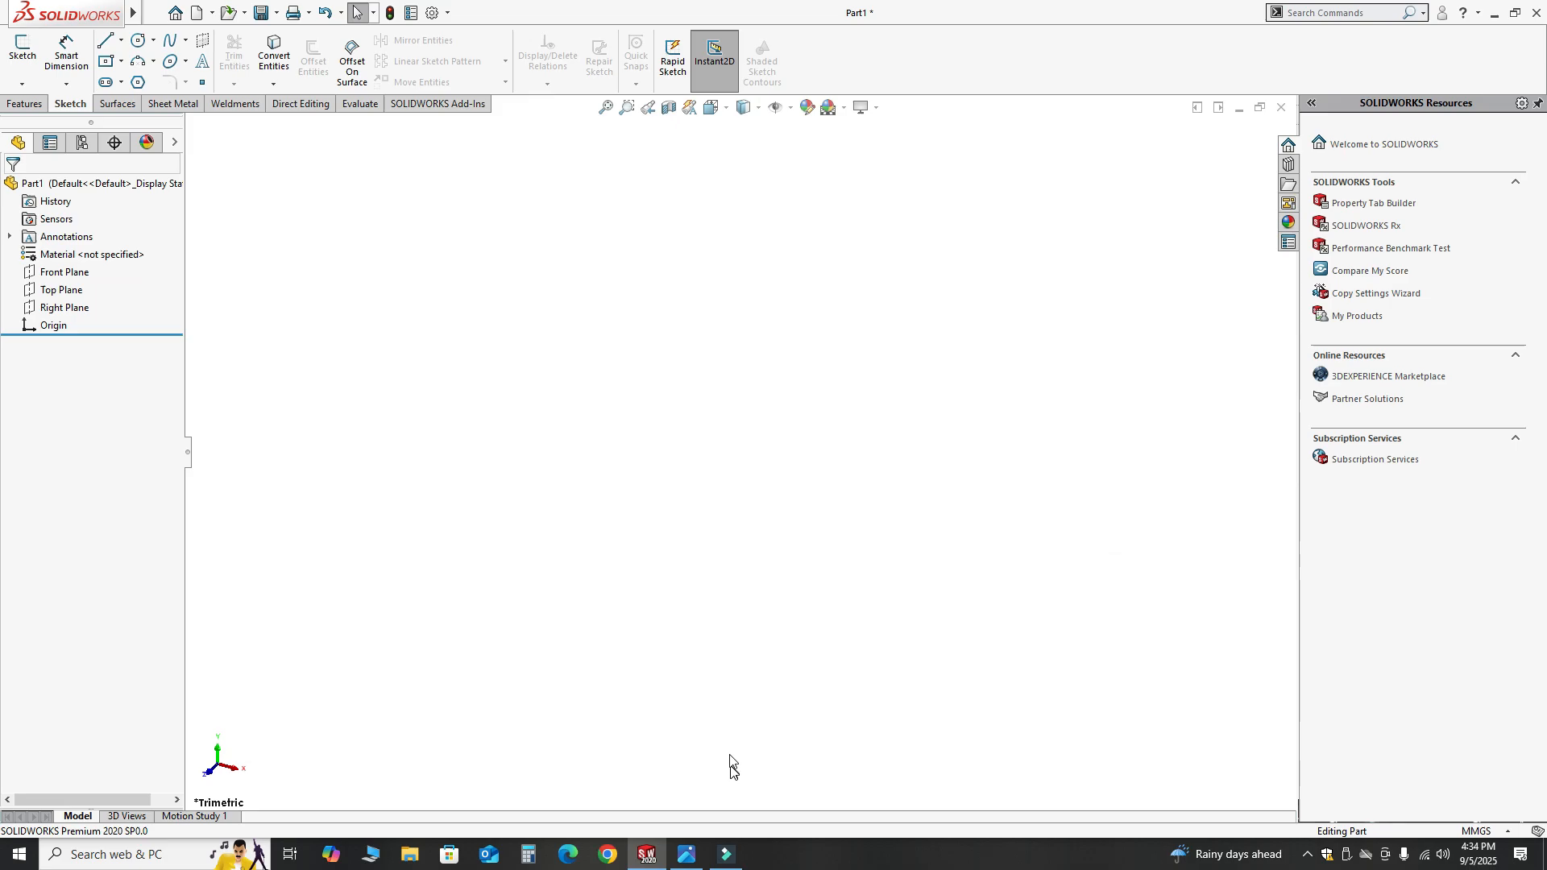
# Step: Consult the reference drawing in the image viewer, return to SOLIDWORKS, and sketch a horizontal centerline about 88 mm long from the origin on the Top Plane
pyautogui.click(690, 858)
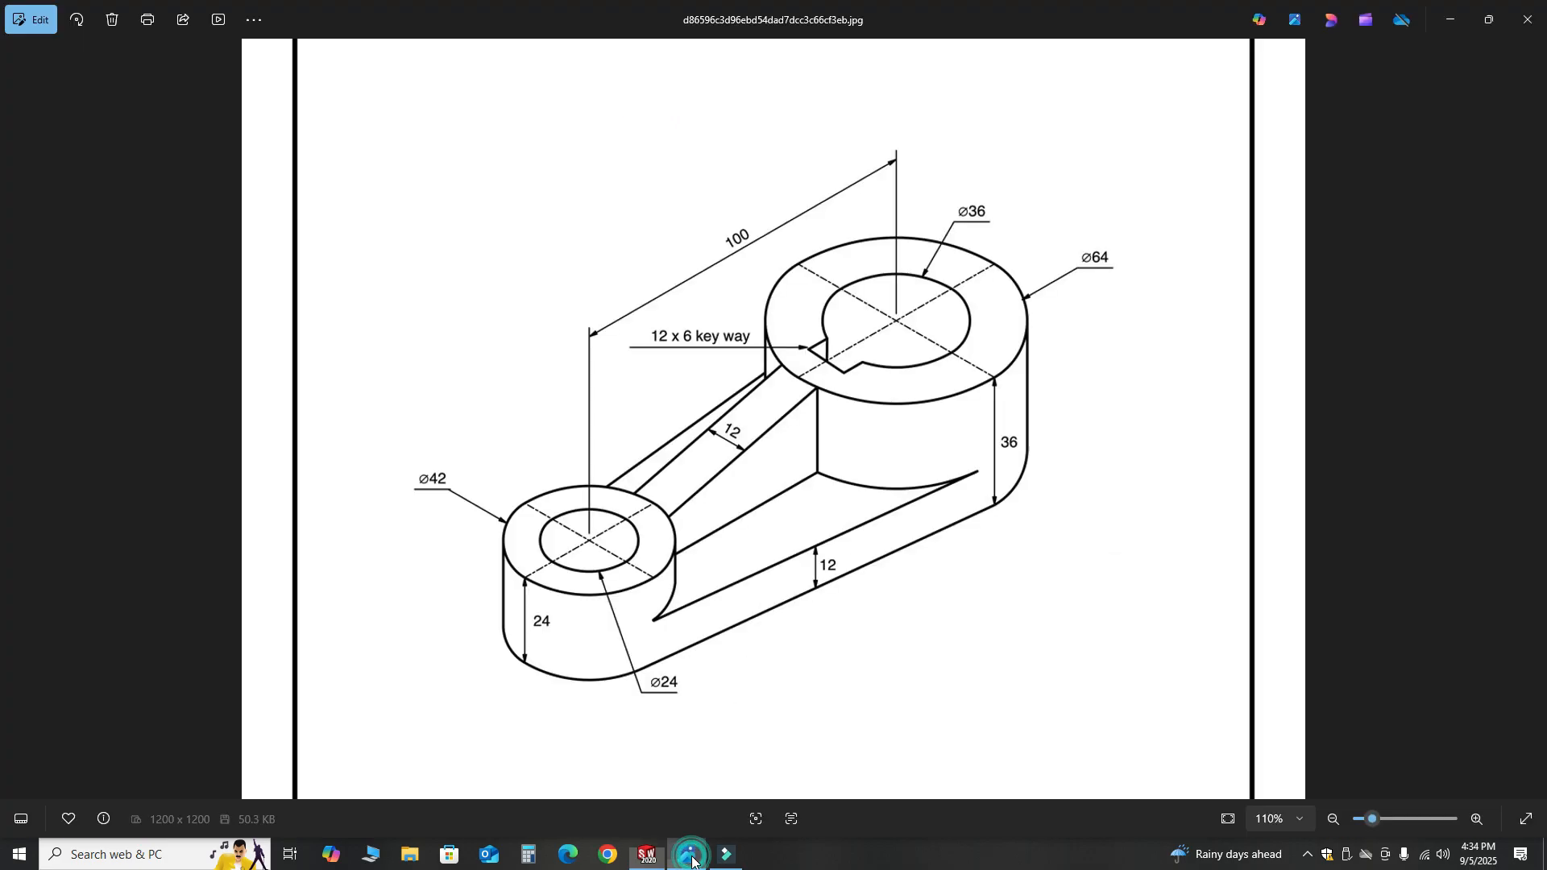
pyautogui.scroll(1, 798, 427)
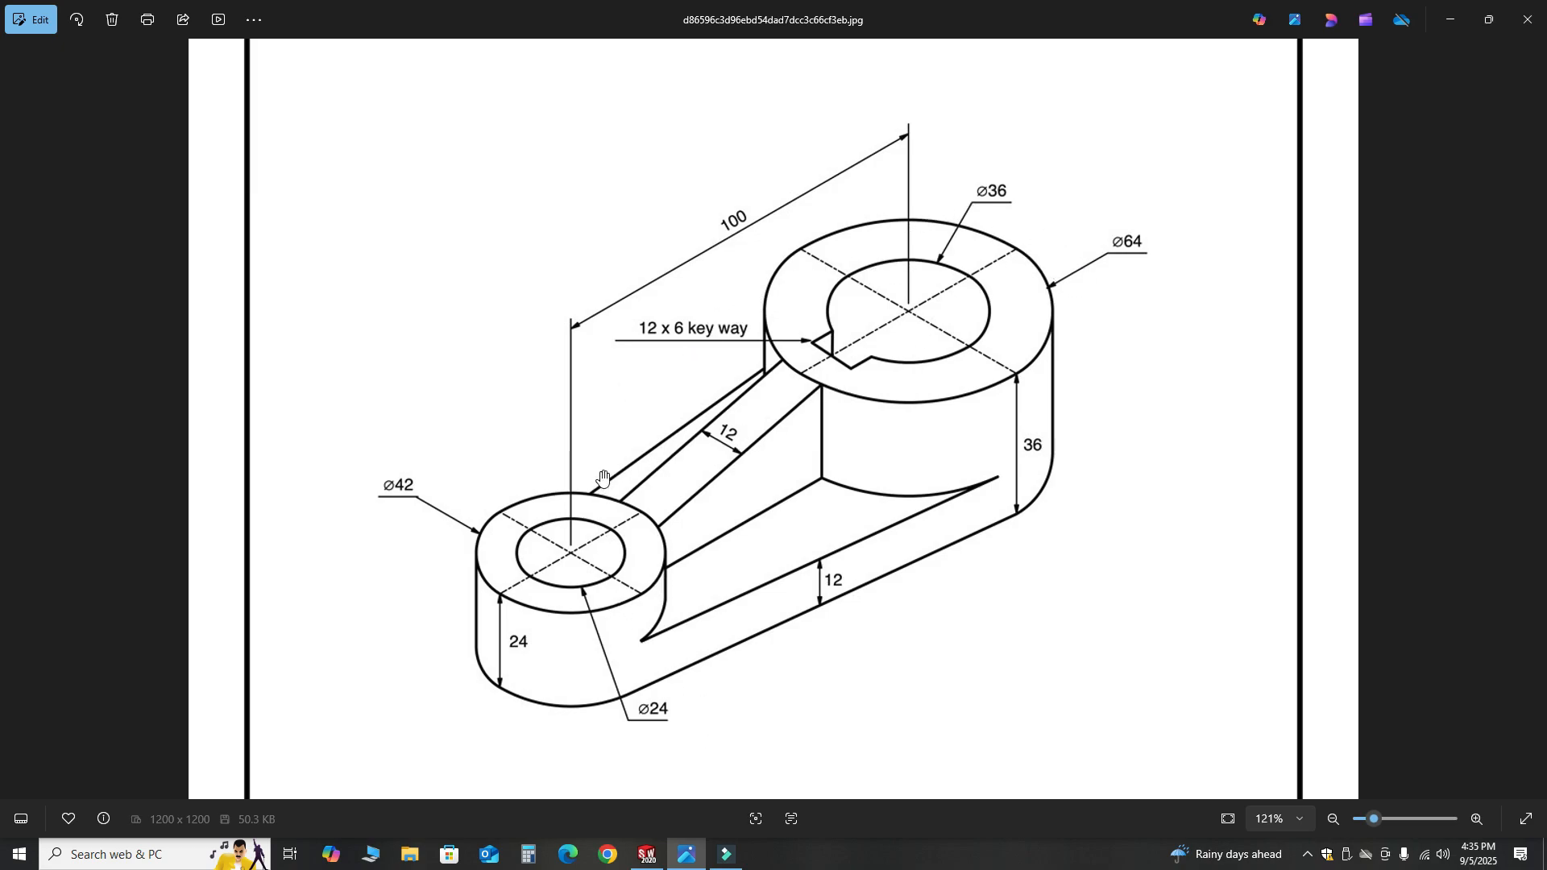
pyautogui.click(647, 854)
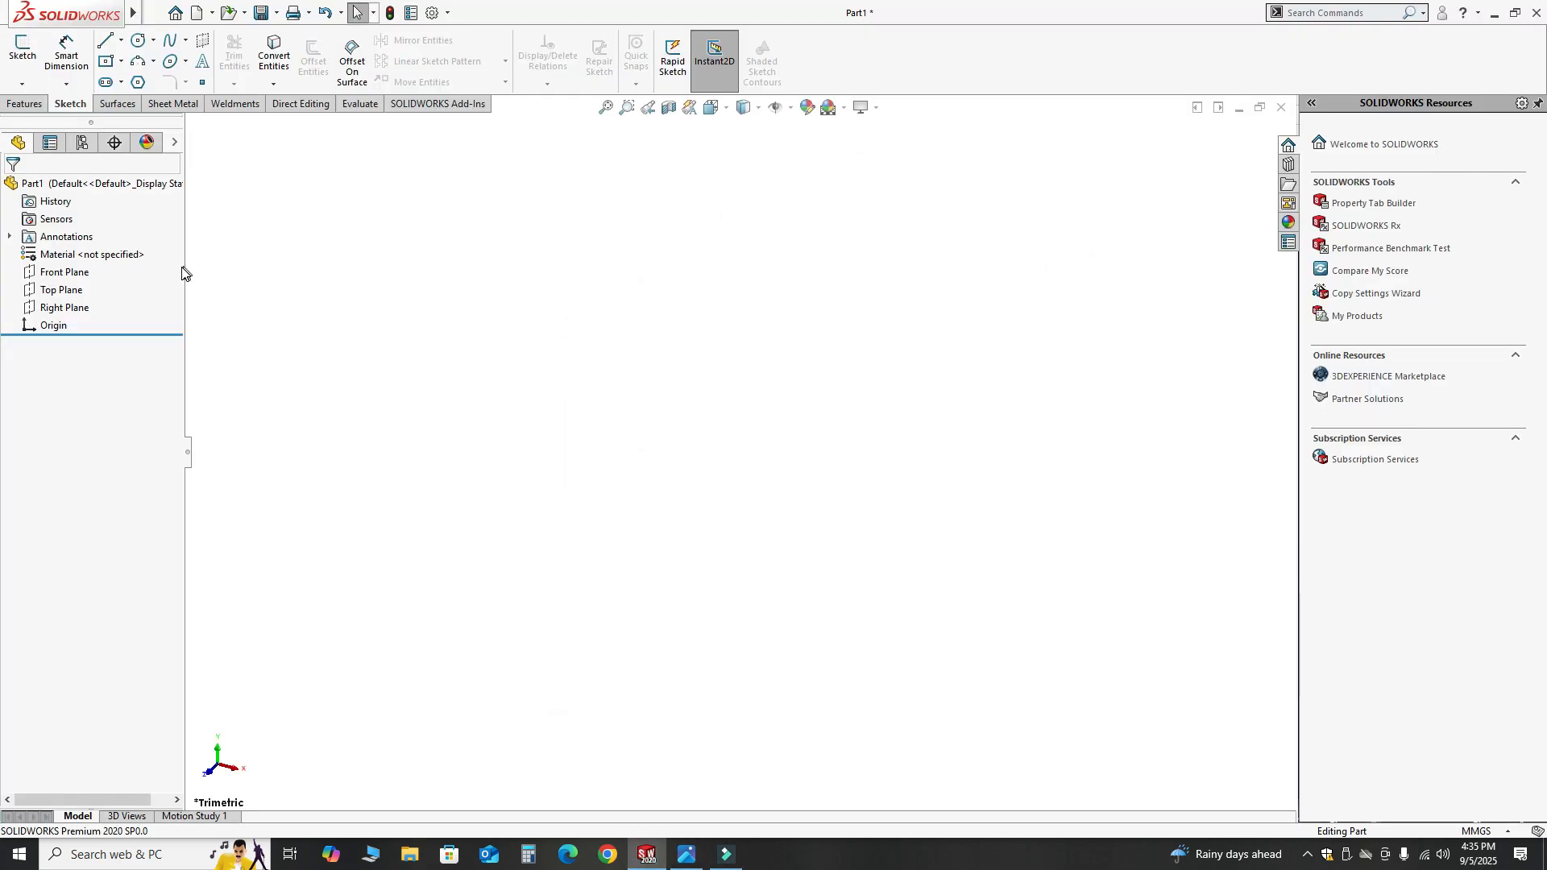
pyautogui.click(41, 289)
pyautogui.click(53, 258)
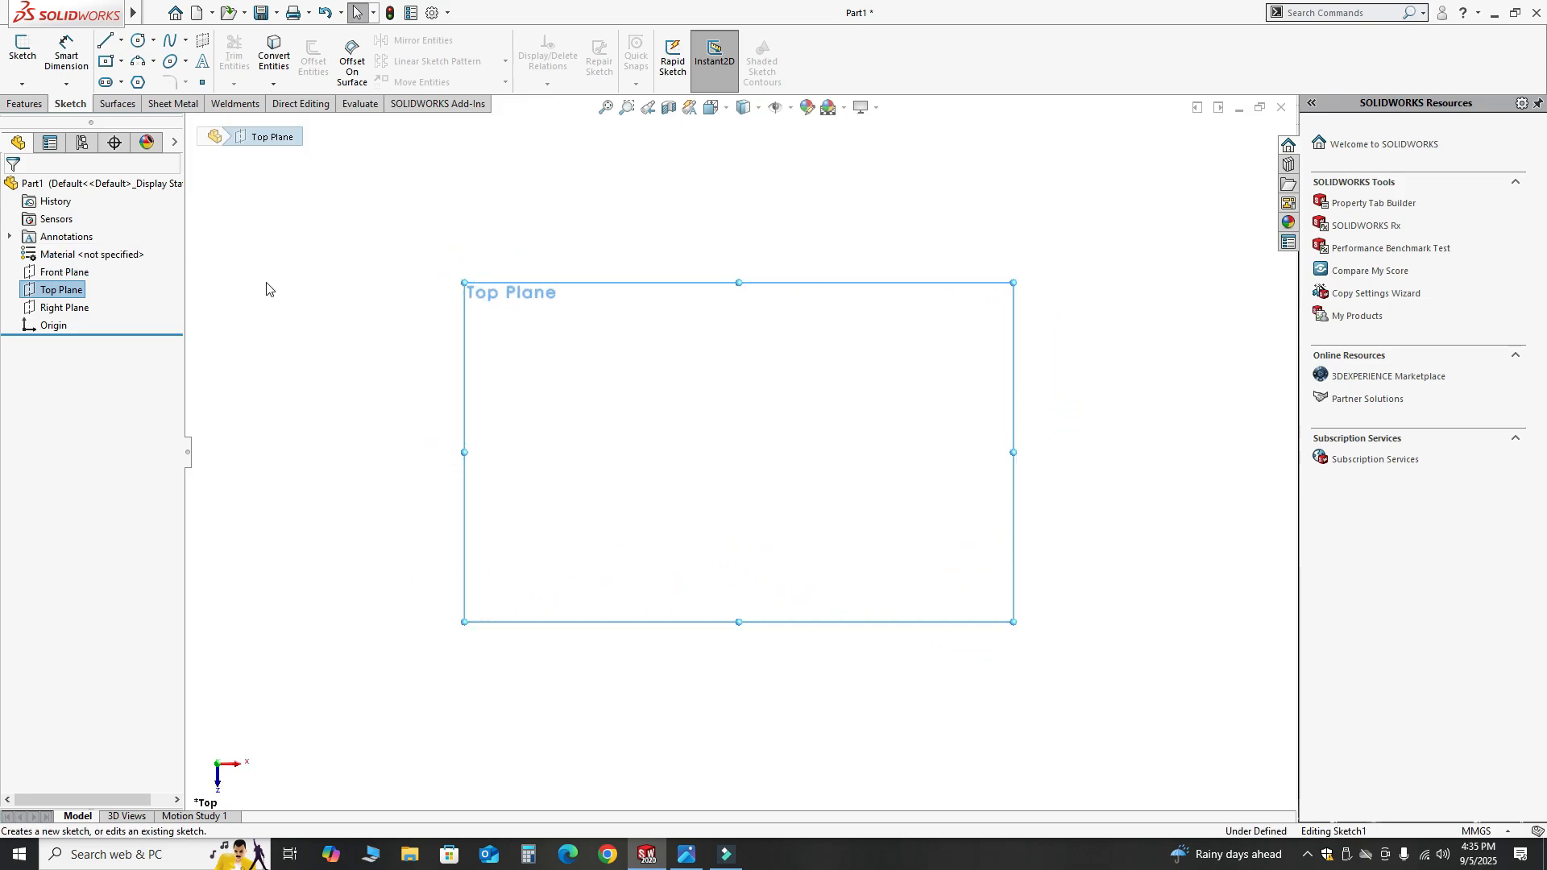
pyautogui.click(121, 40)
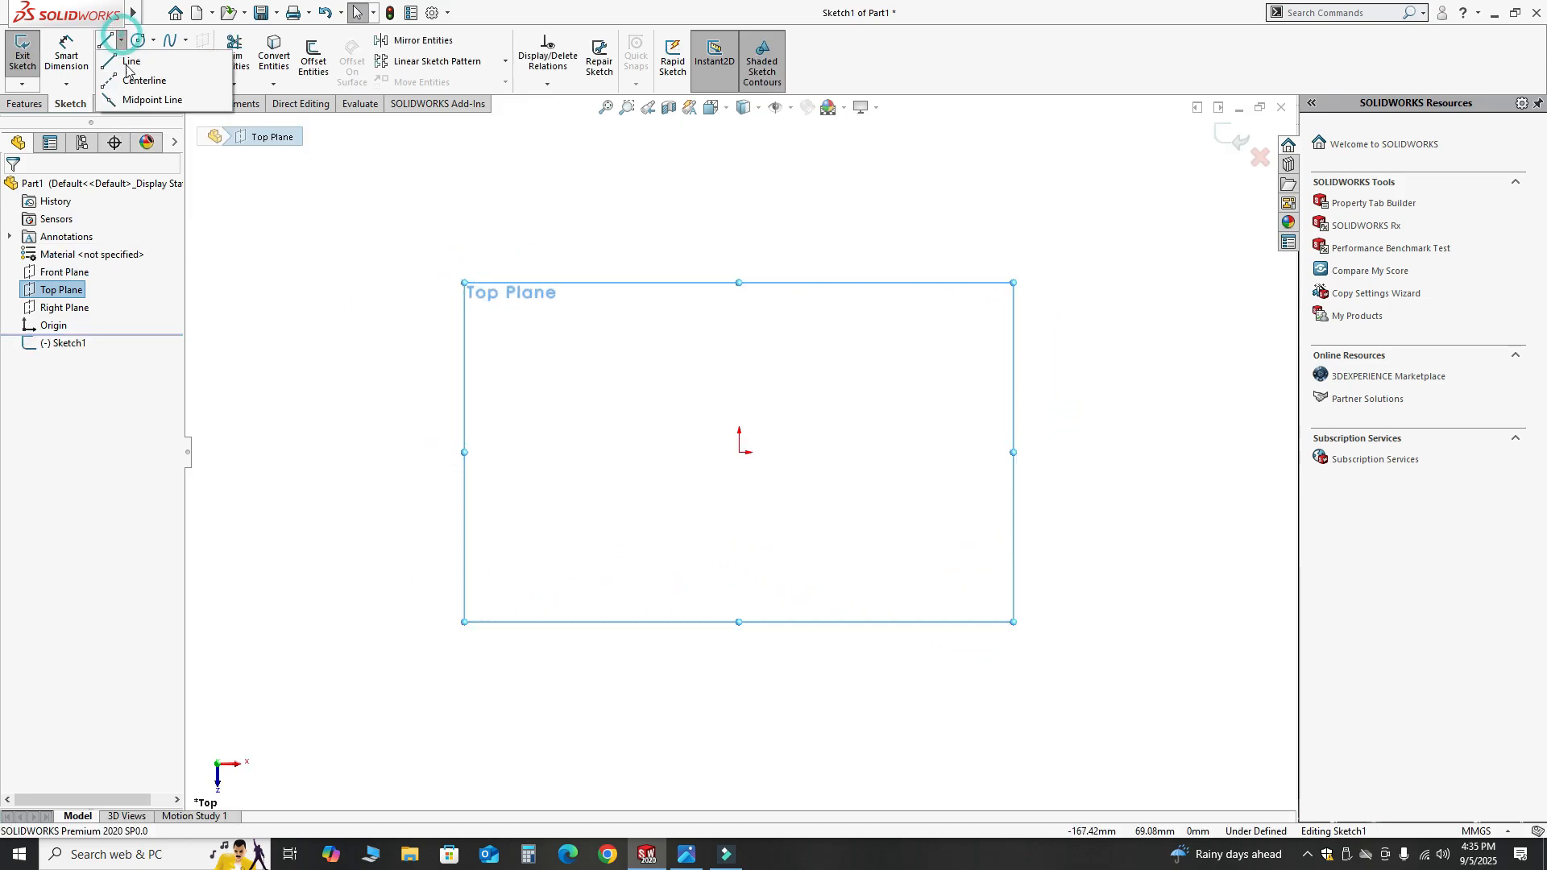
pyautogui.click(137, 81)
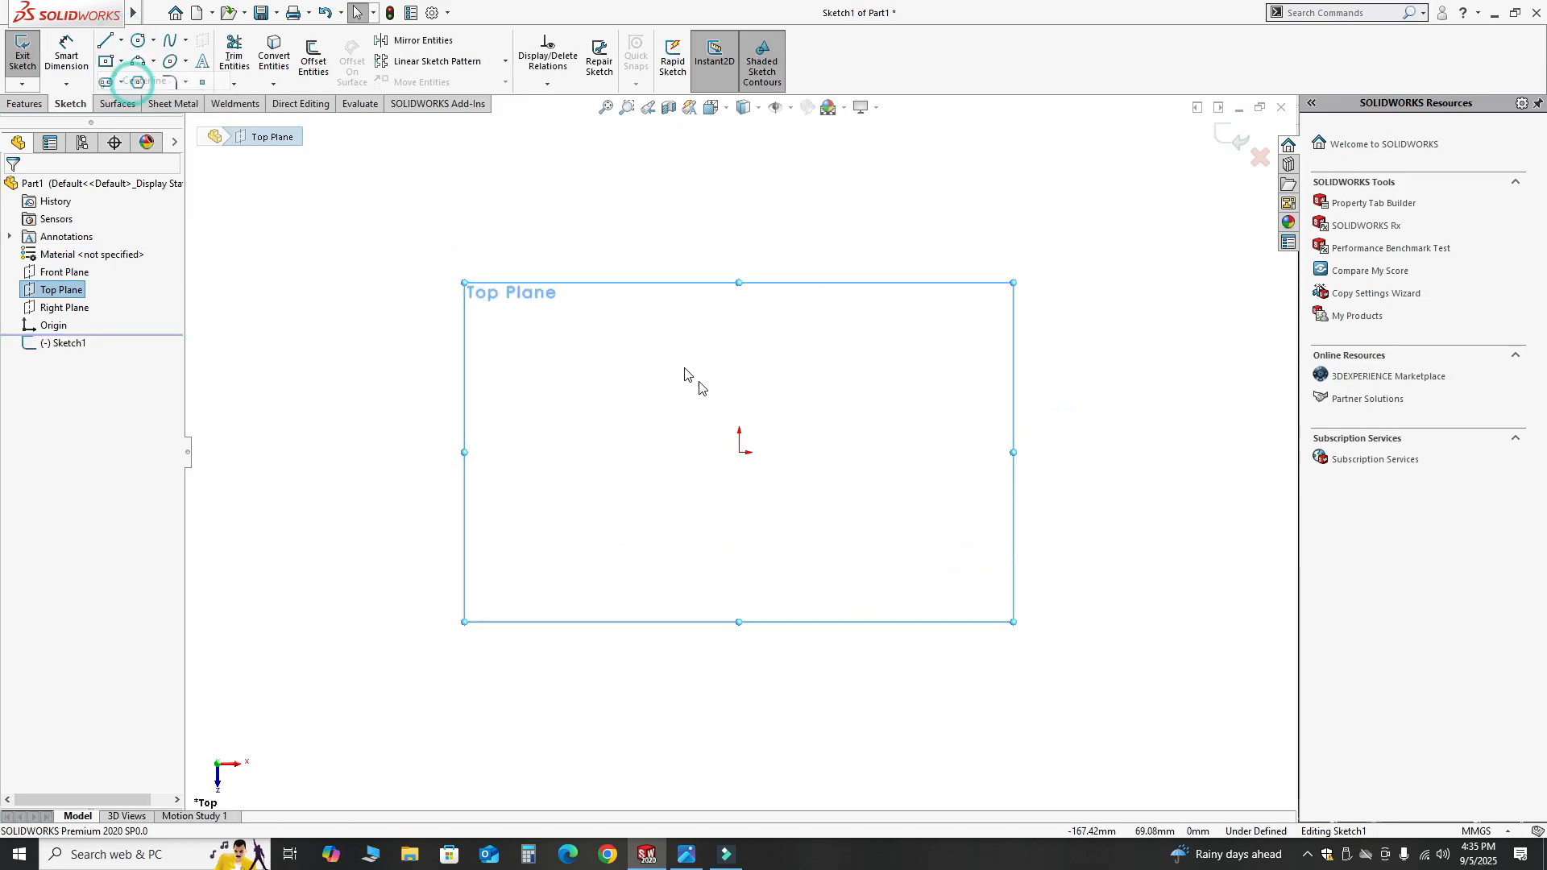
pyautogui.click(739, 452)
pyautogui.click(469, 454)
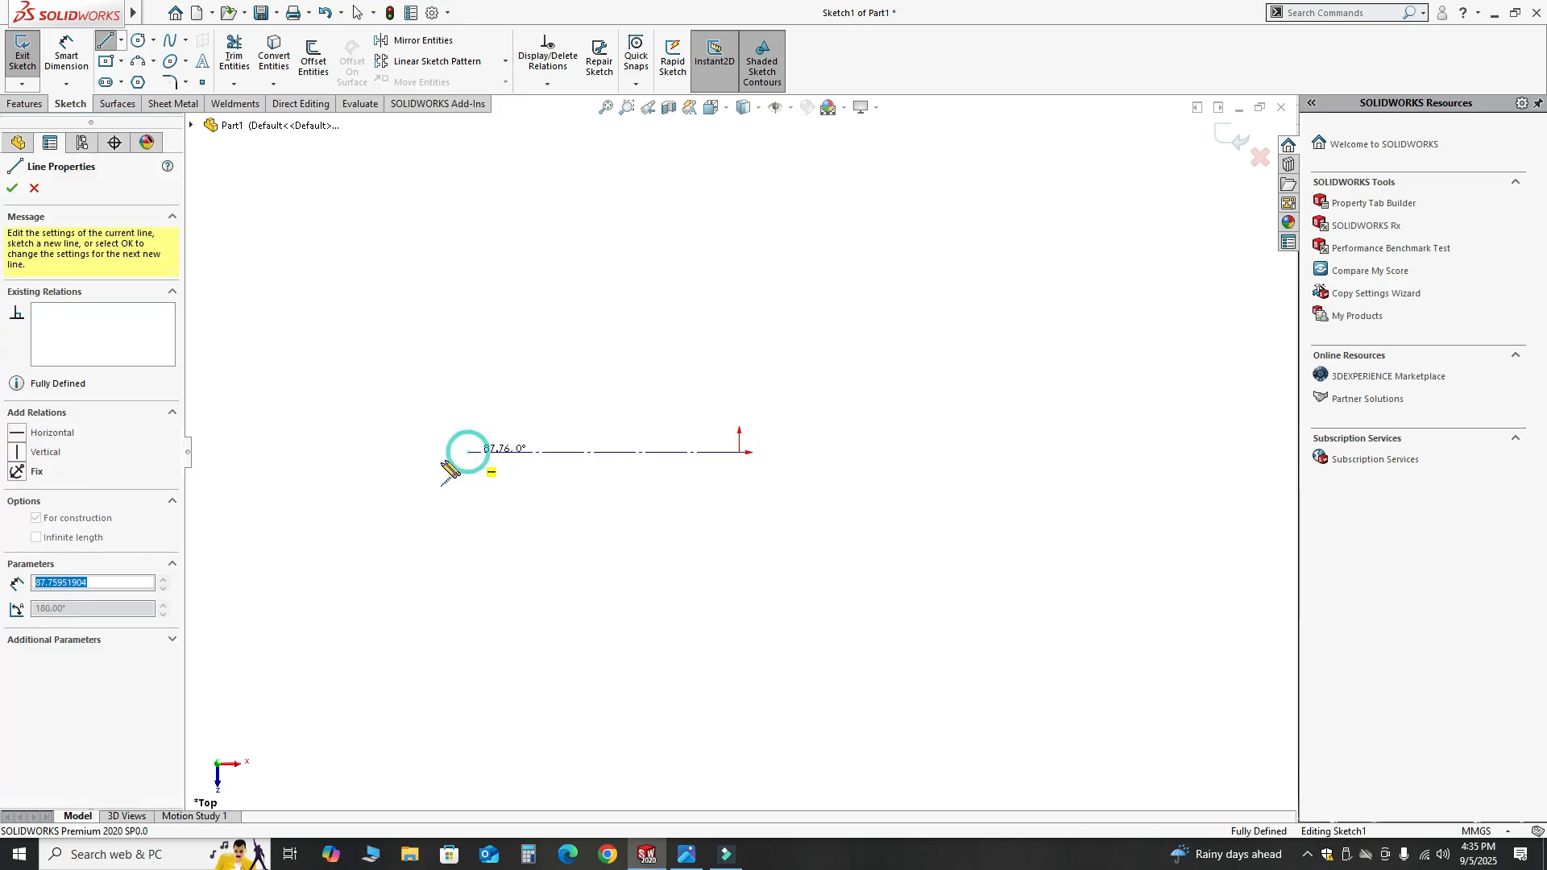
pyautogui.press('Escape')
# Step: Dimension the horizontal centerline's length to 100 mm
pyautogui.scroll(-2, 466, 543)
pyautogui.click(76, 64)
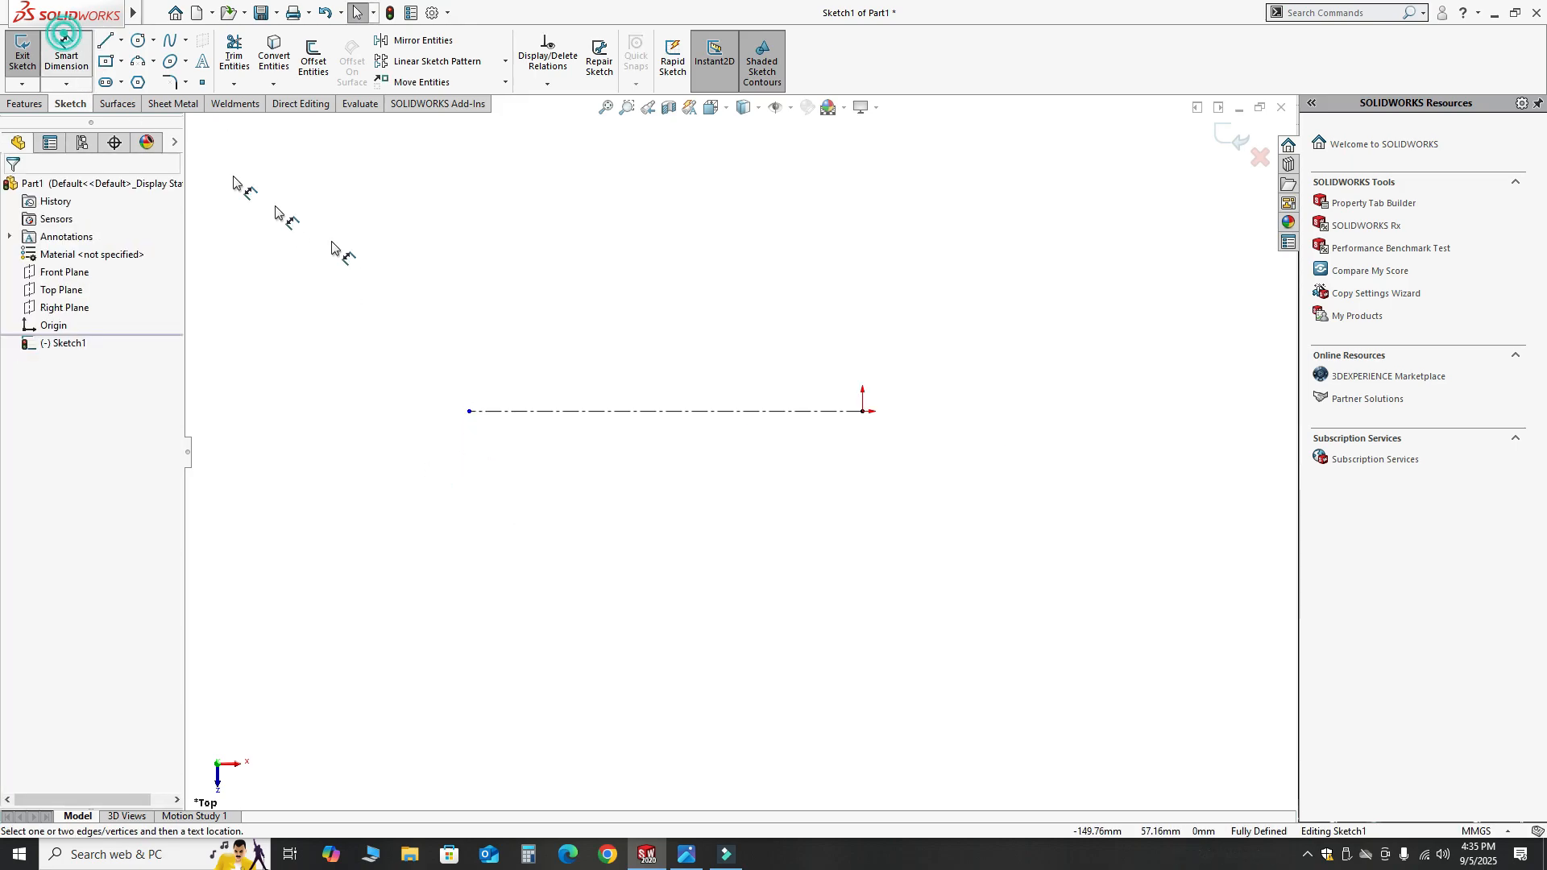
pyautogui.click(677, 411)
pyautogui.click(673, 473)
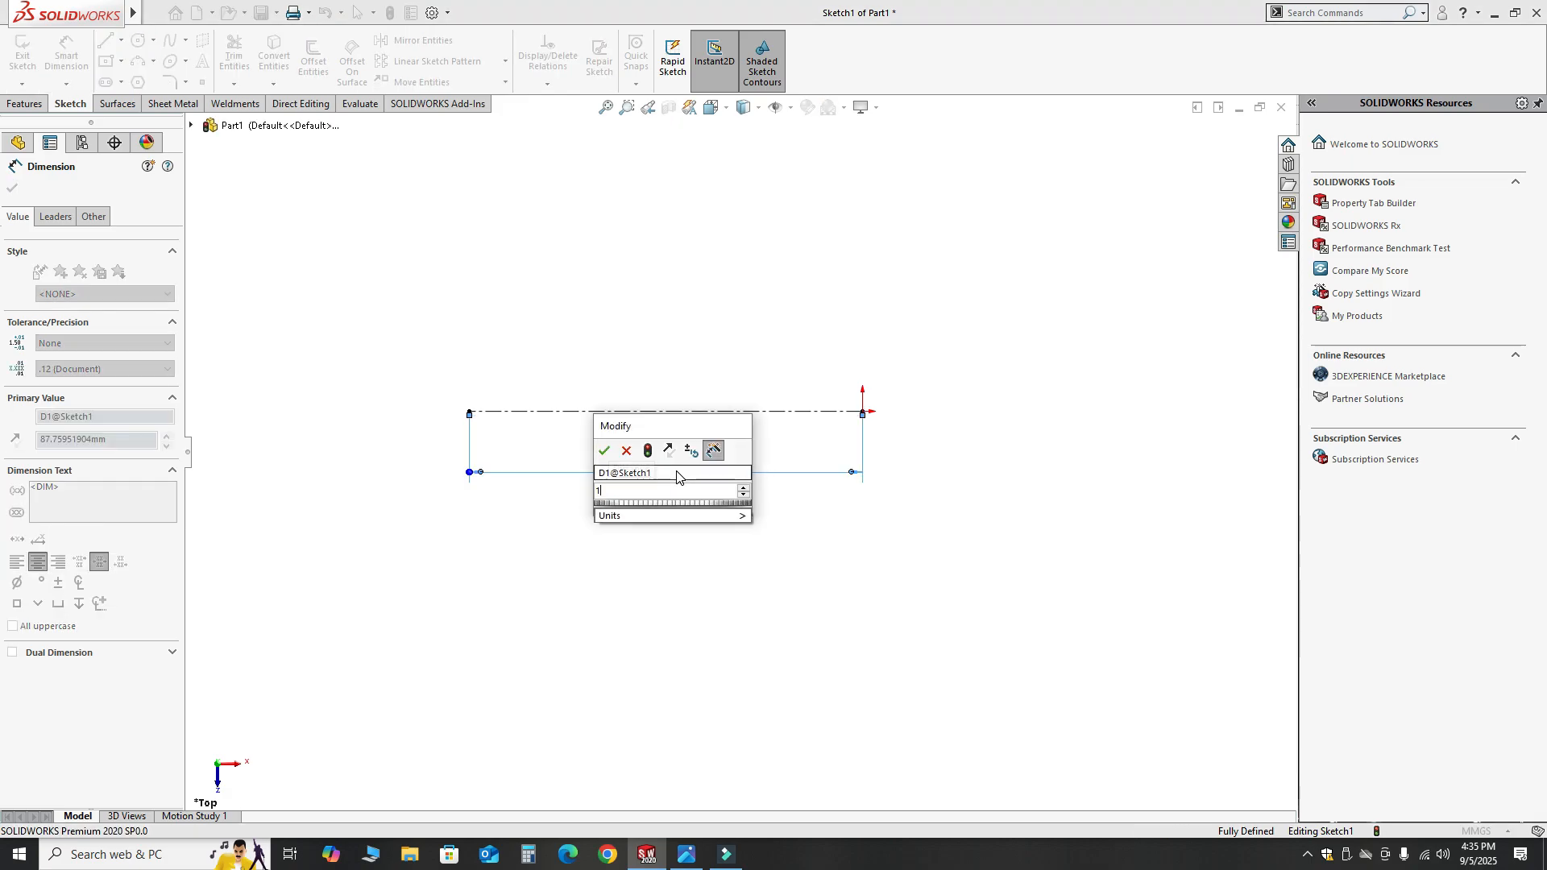
pyautogui.write('100')
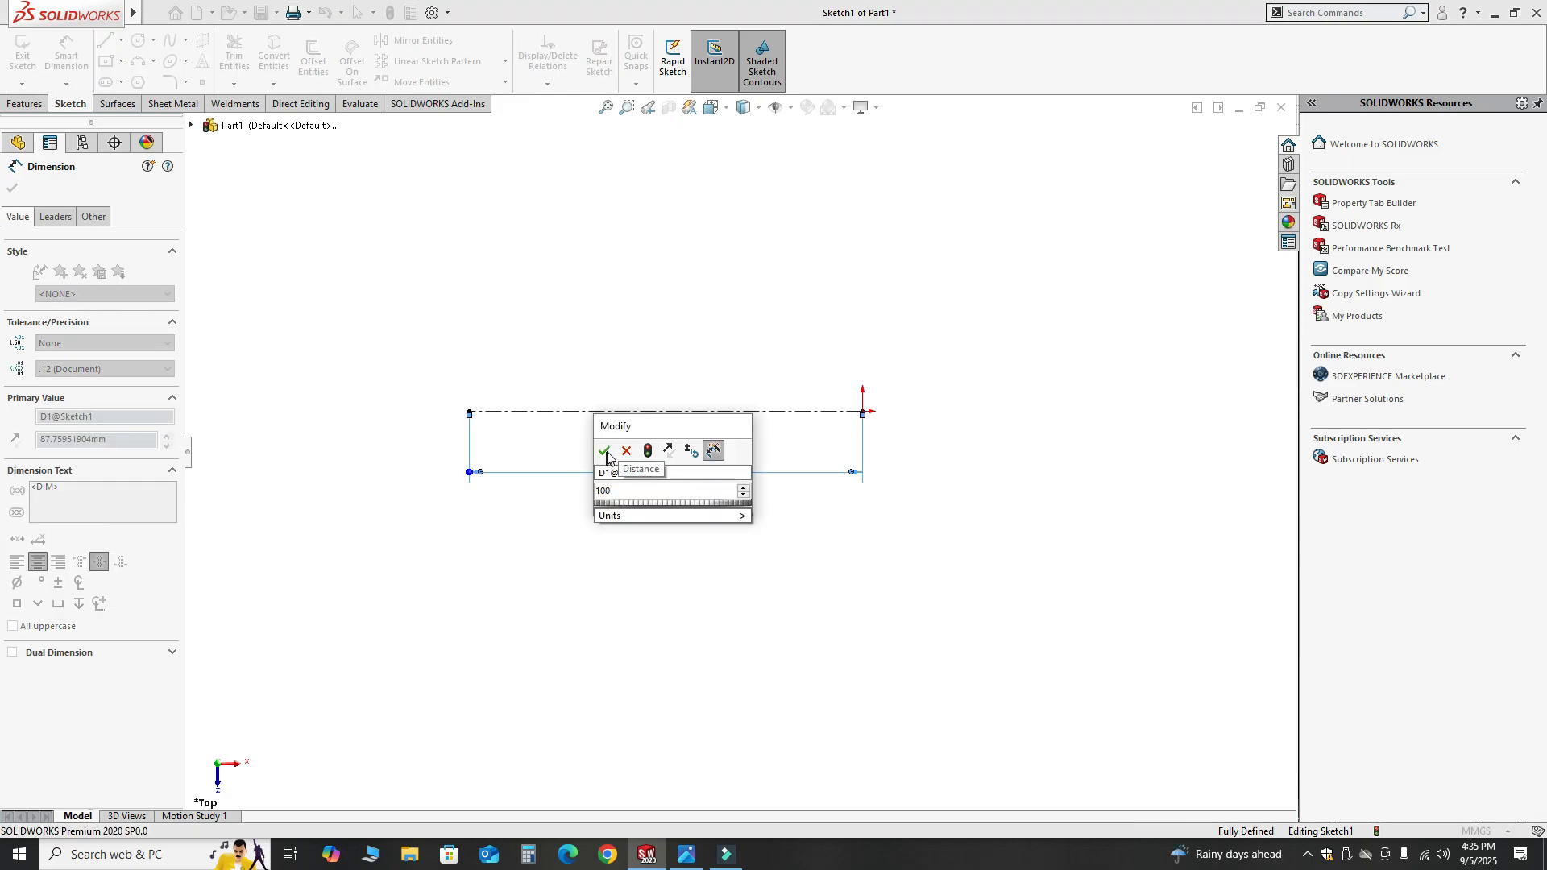
pyautogui.click(606, 452)
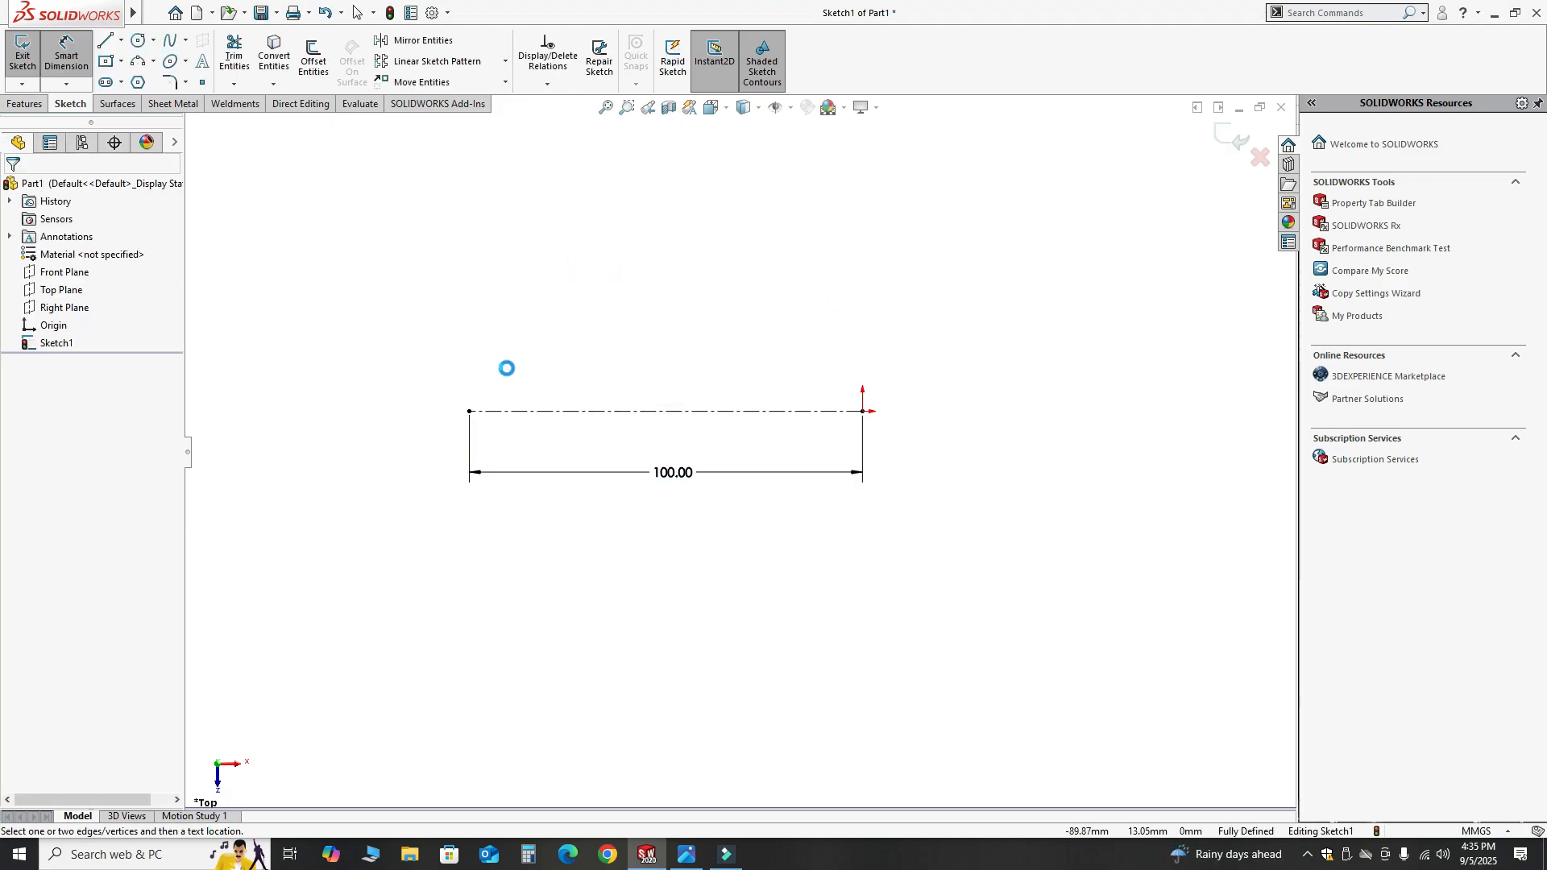
pyautogui.press('Escape')
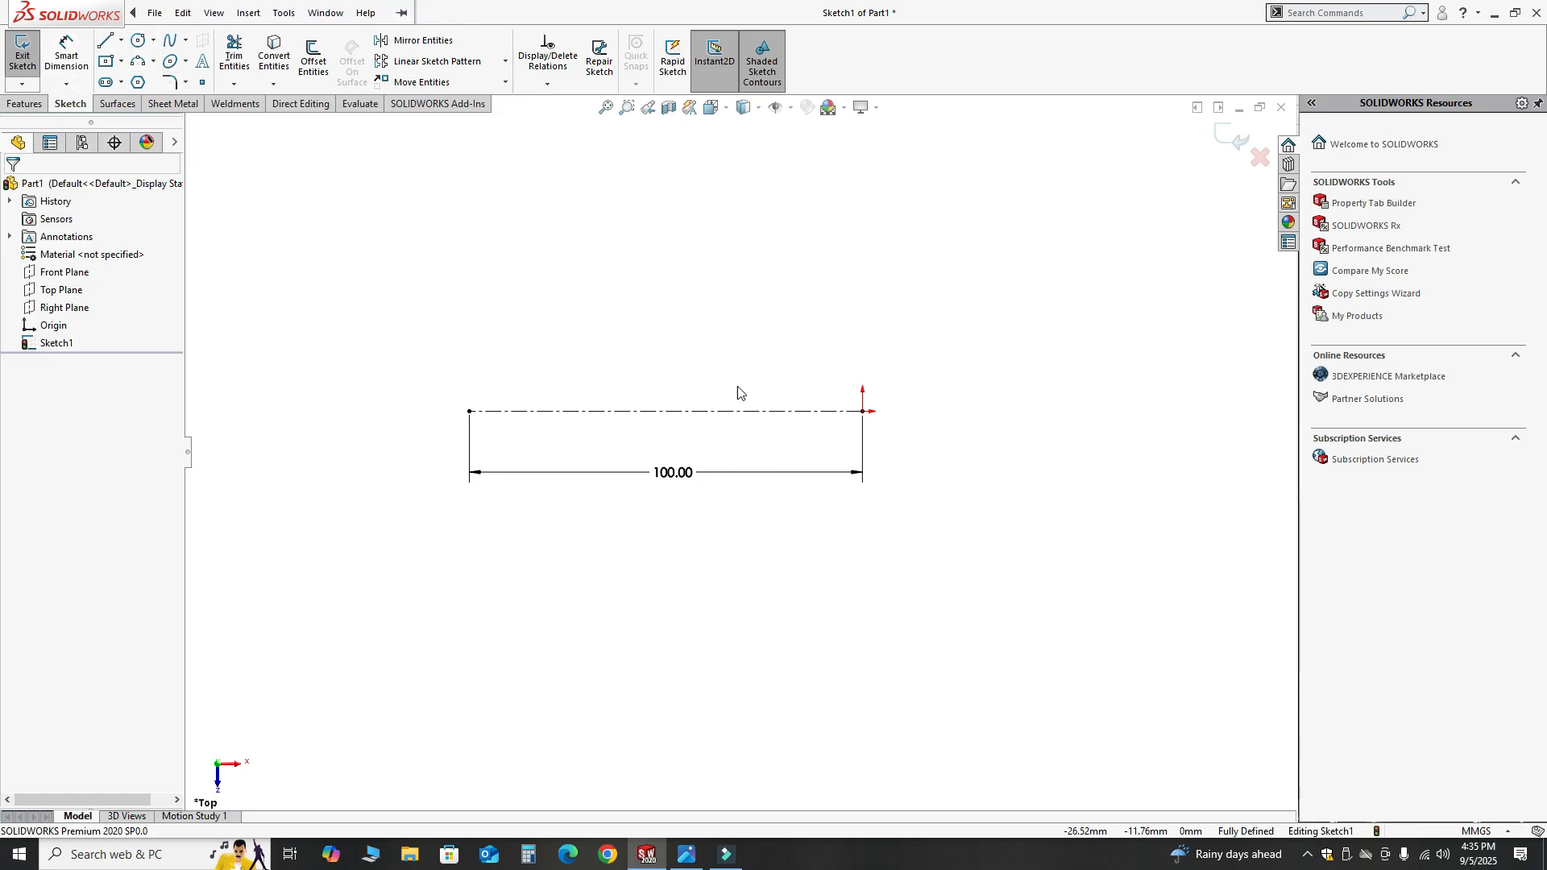
# Step: Sketch a circle about 34 mm in diameter at the centerline's free end and one about 52 mm at the origin
pyautogui.click(153, 40)
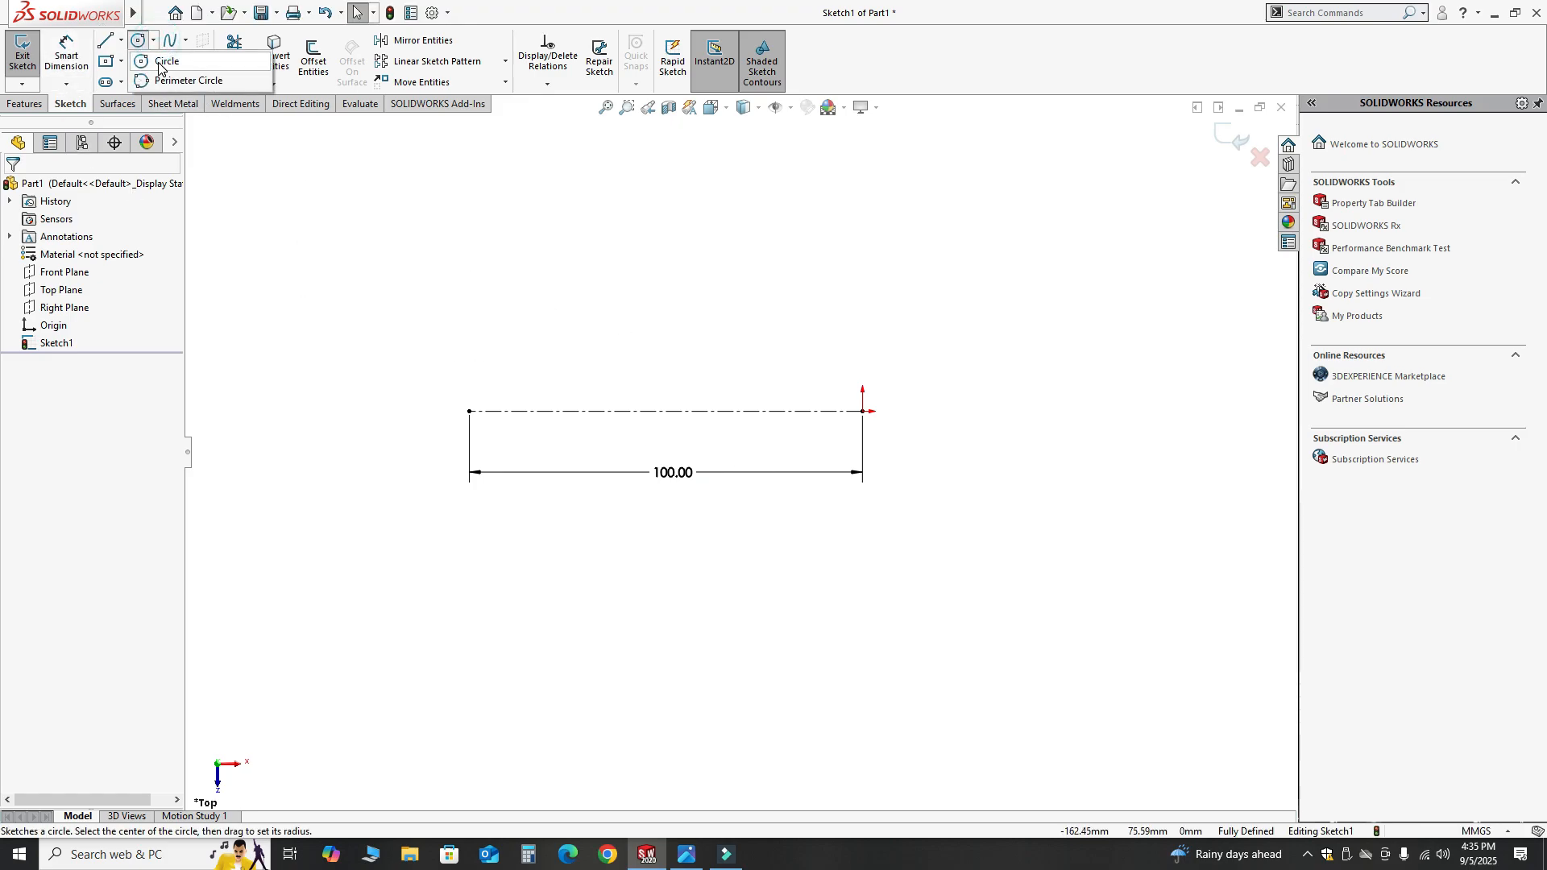
pyautogui.click(159, 62)
pyautogui.click(470, 411)
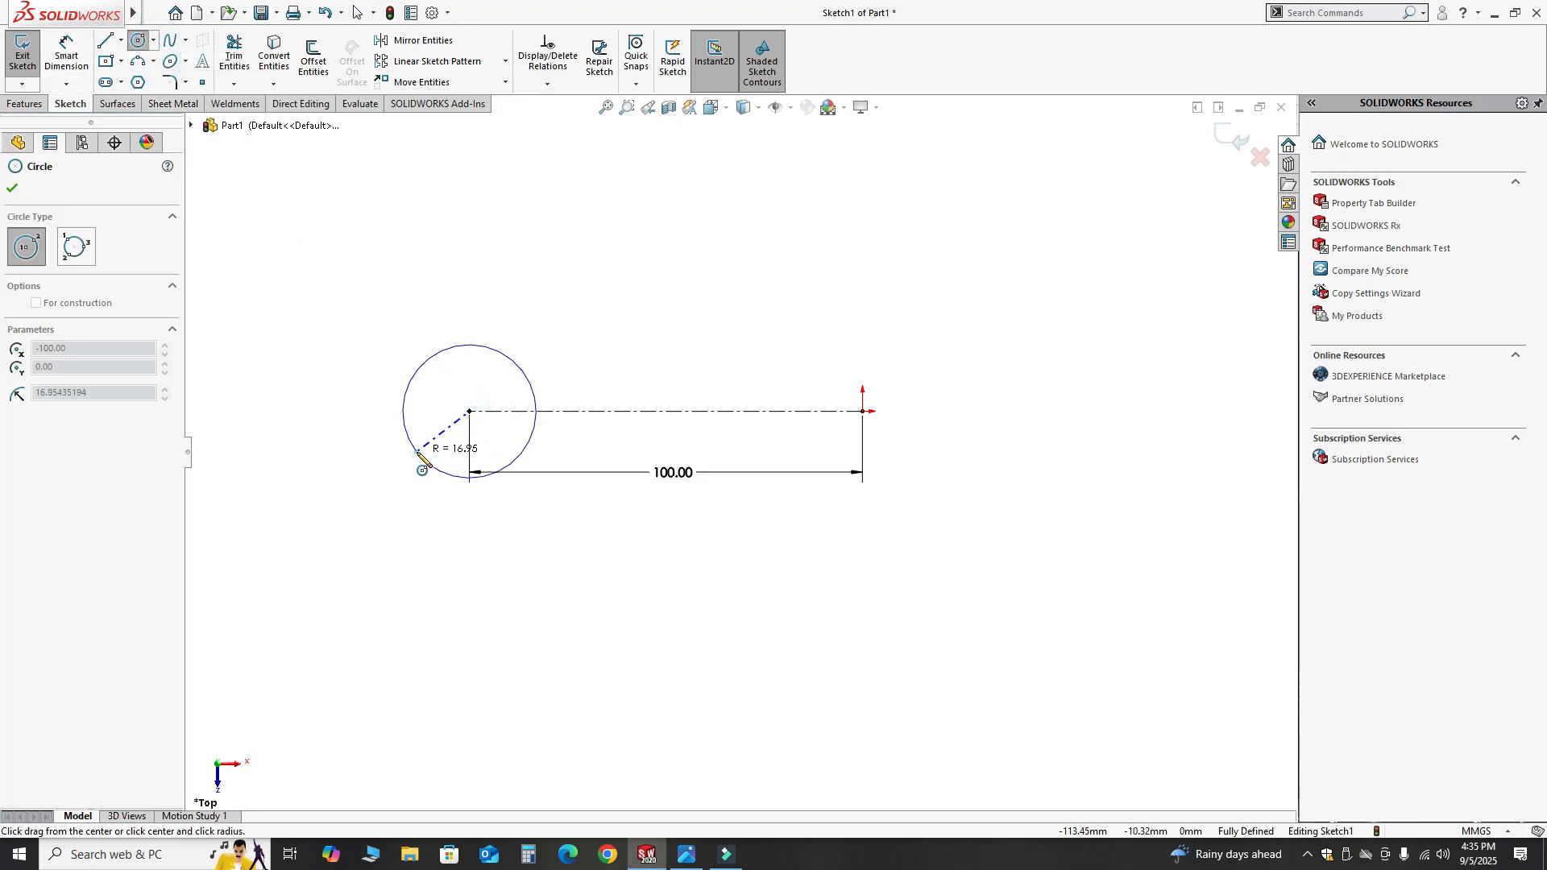
pyautogui.click(417, 452)
pyautogui.click(863, 411)
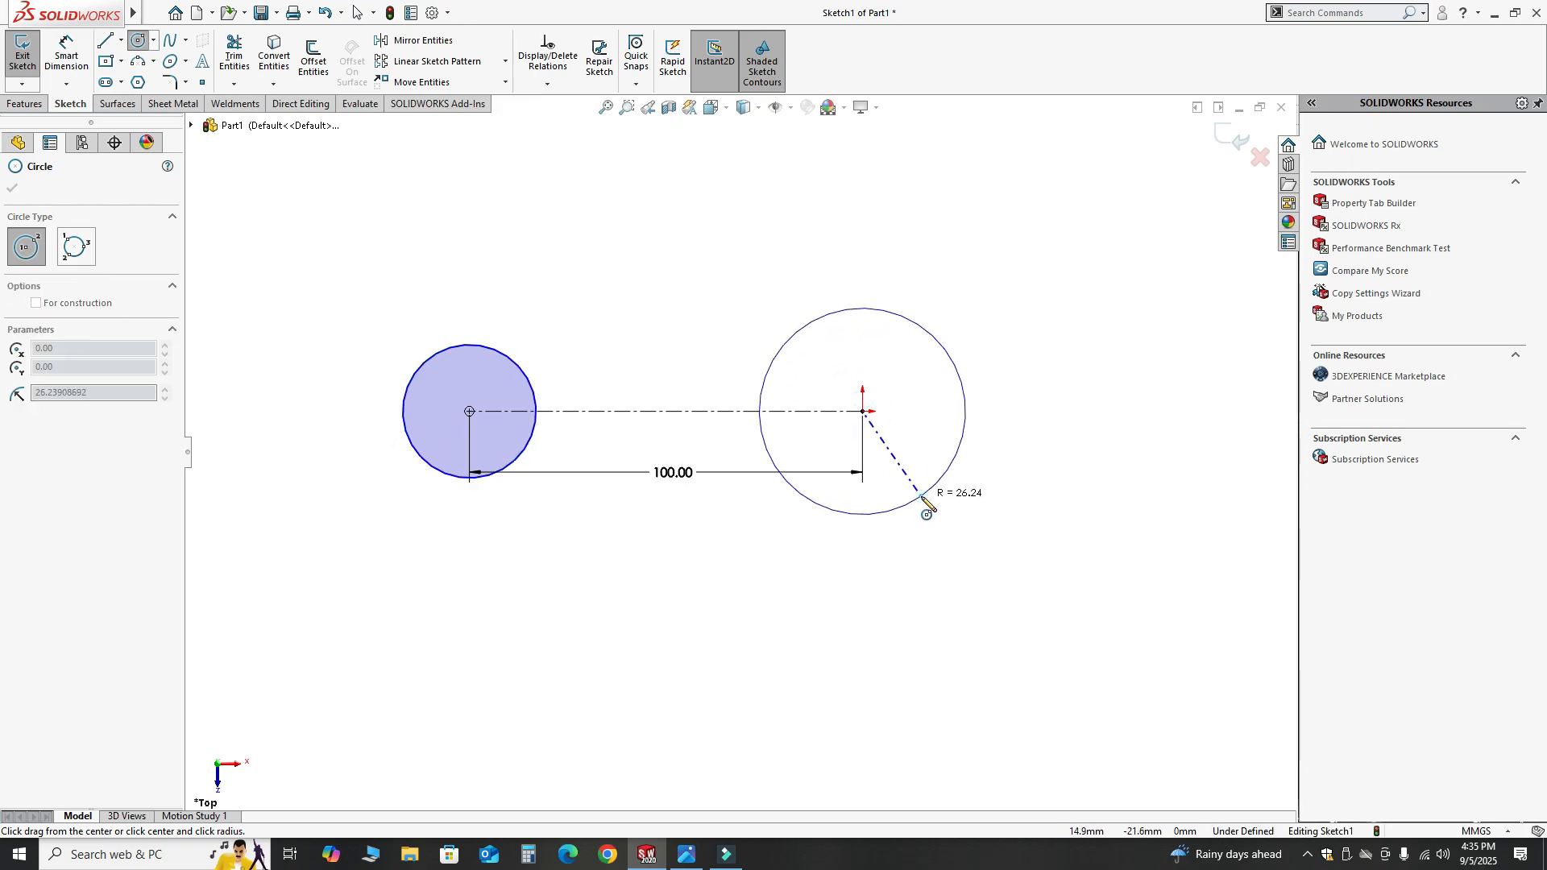
pyautogui.click(923, 498)
pyautogui.press('Escape')
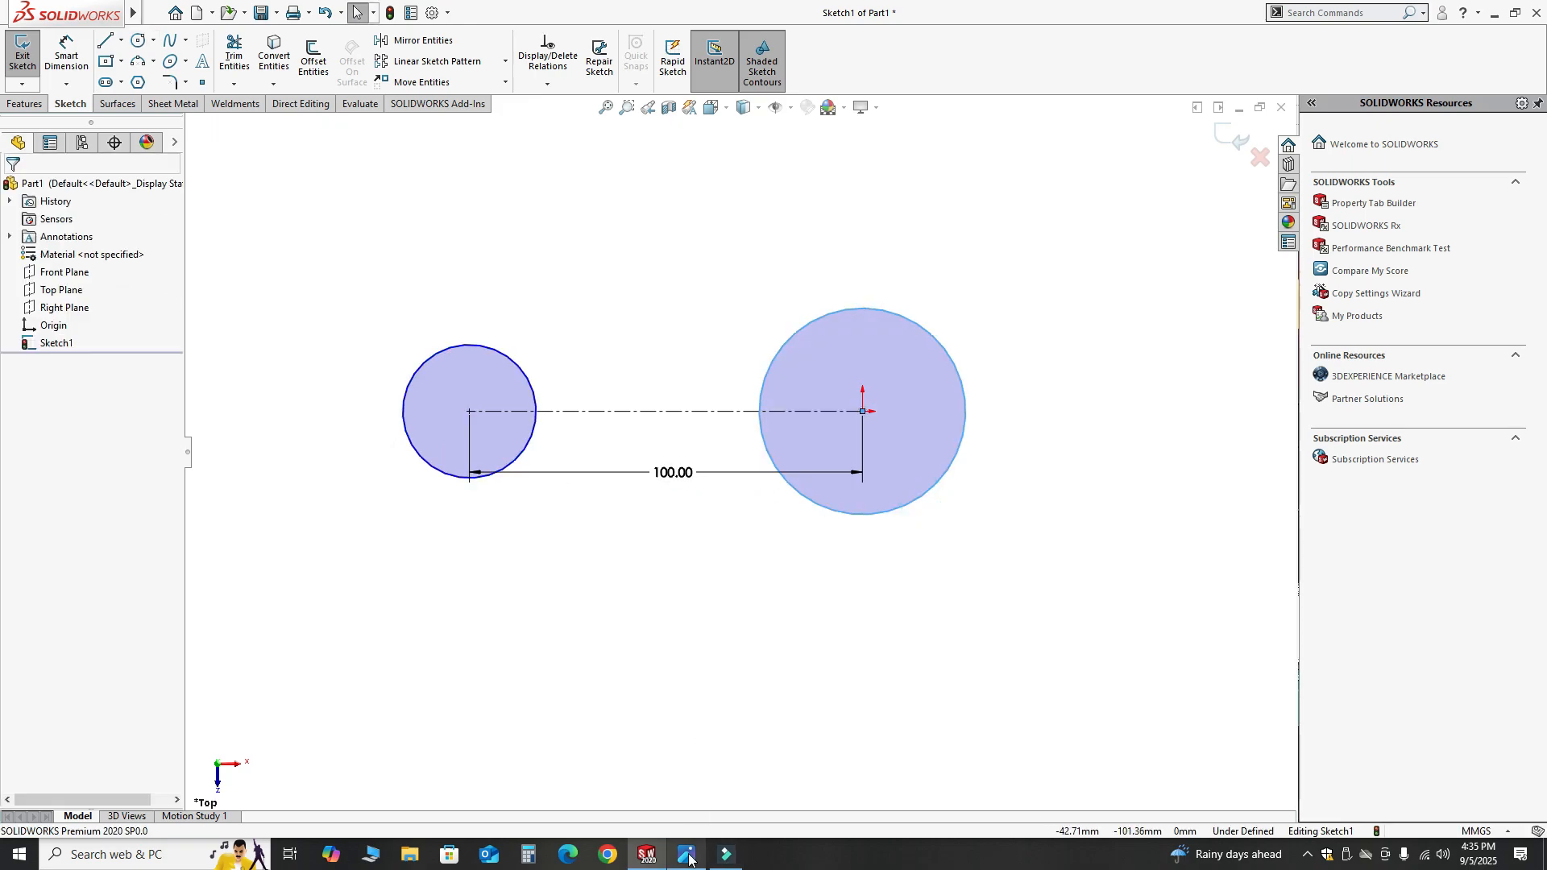
# Step: Check the larger boss diameter on the reference drawing and dimension the circle at the origin to 64 mm in SOLIDWORKS
pyautogui.click(689, 857)
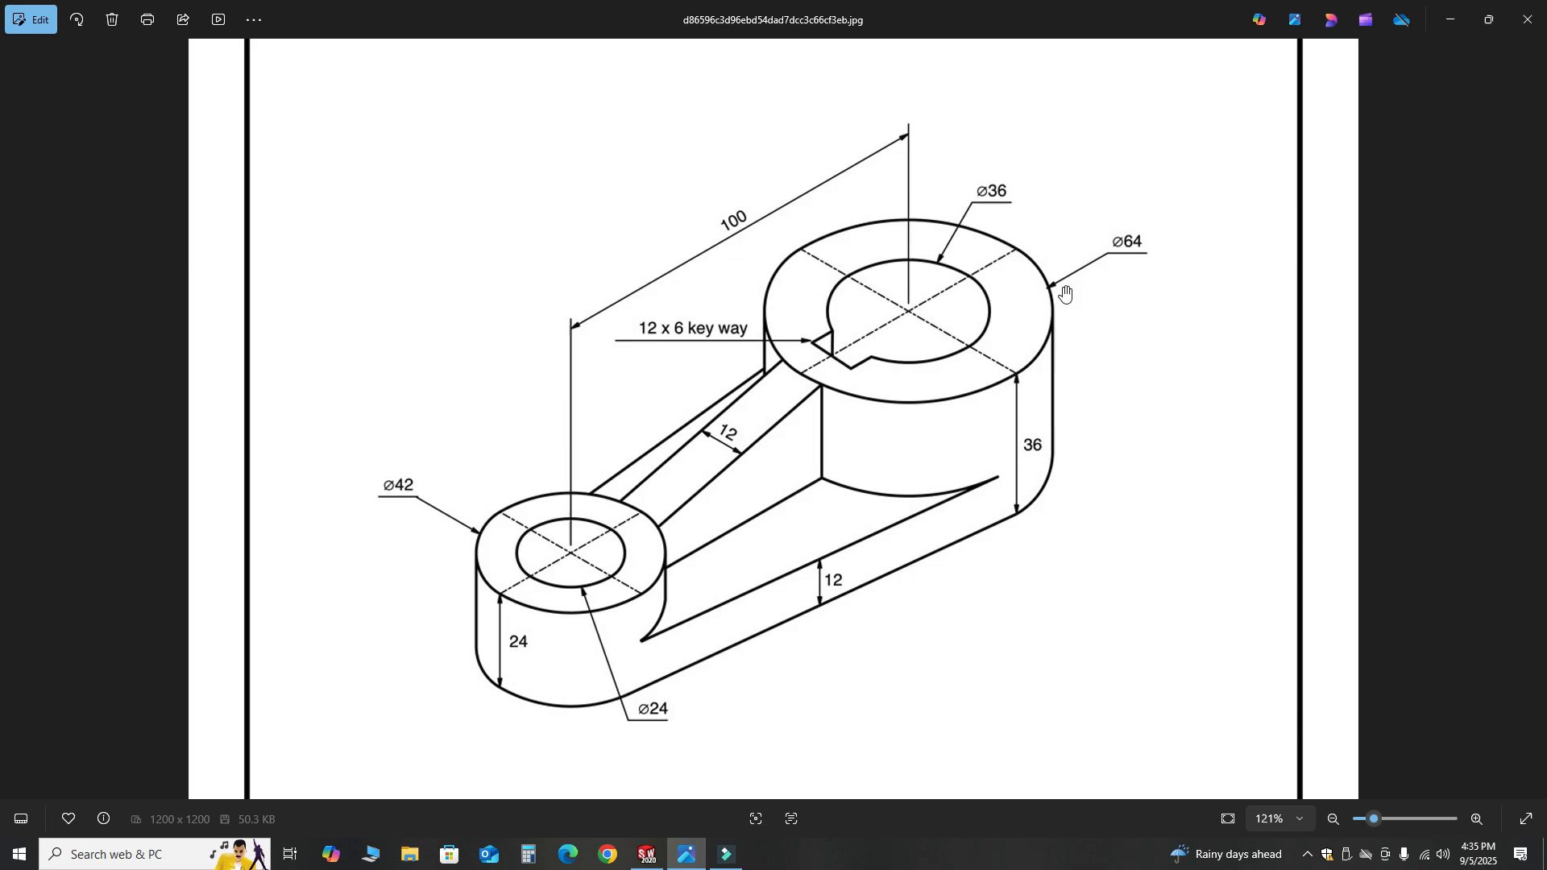
pyautogui.click(647, 854)
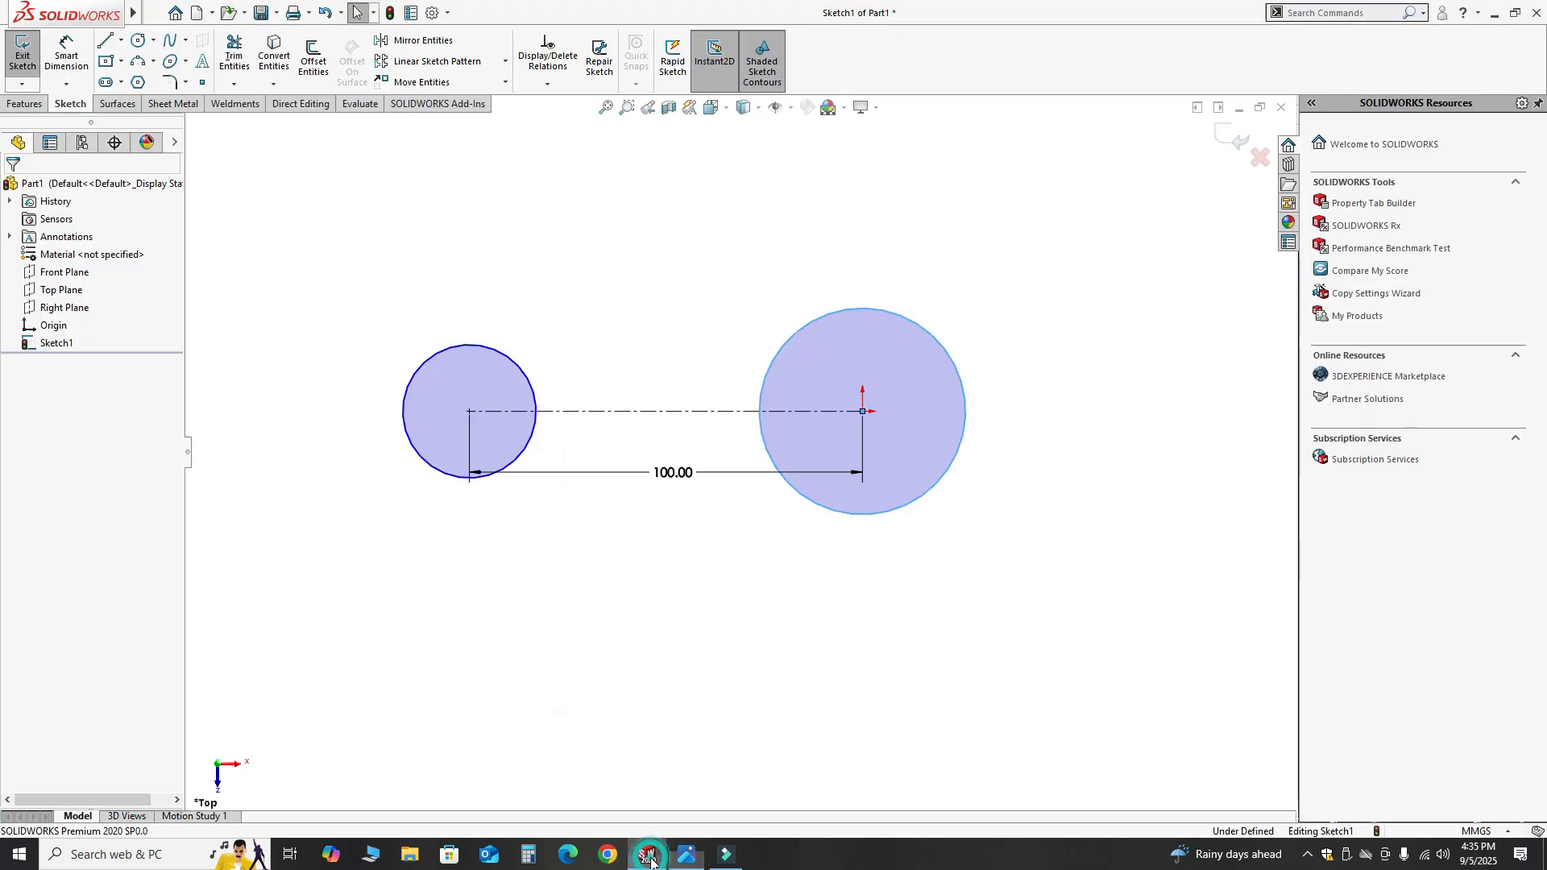
pyautogui.click(66, 56)
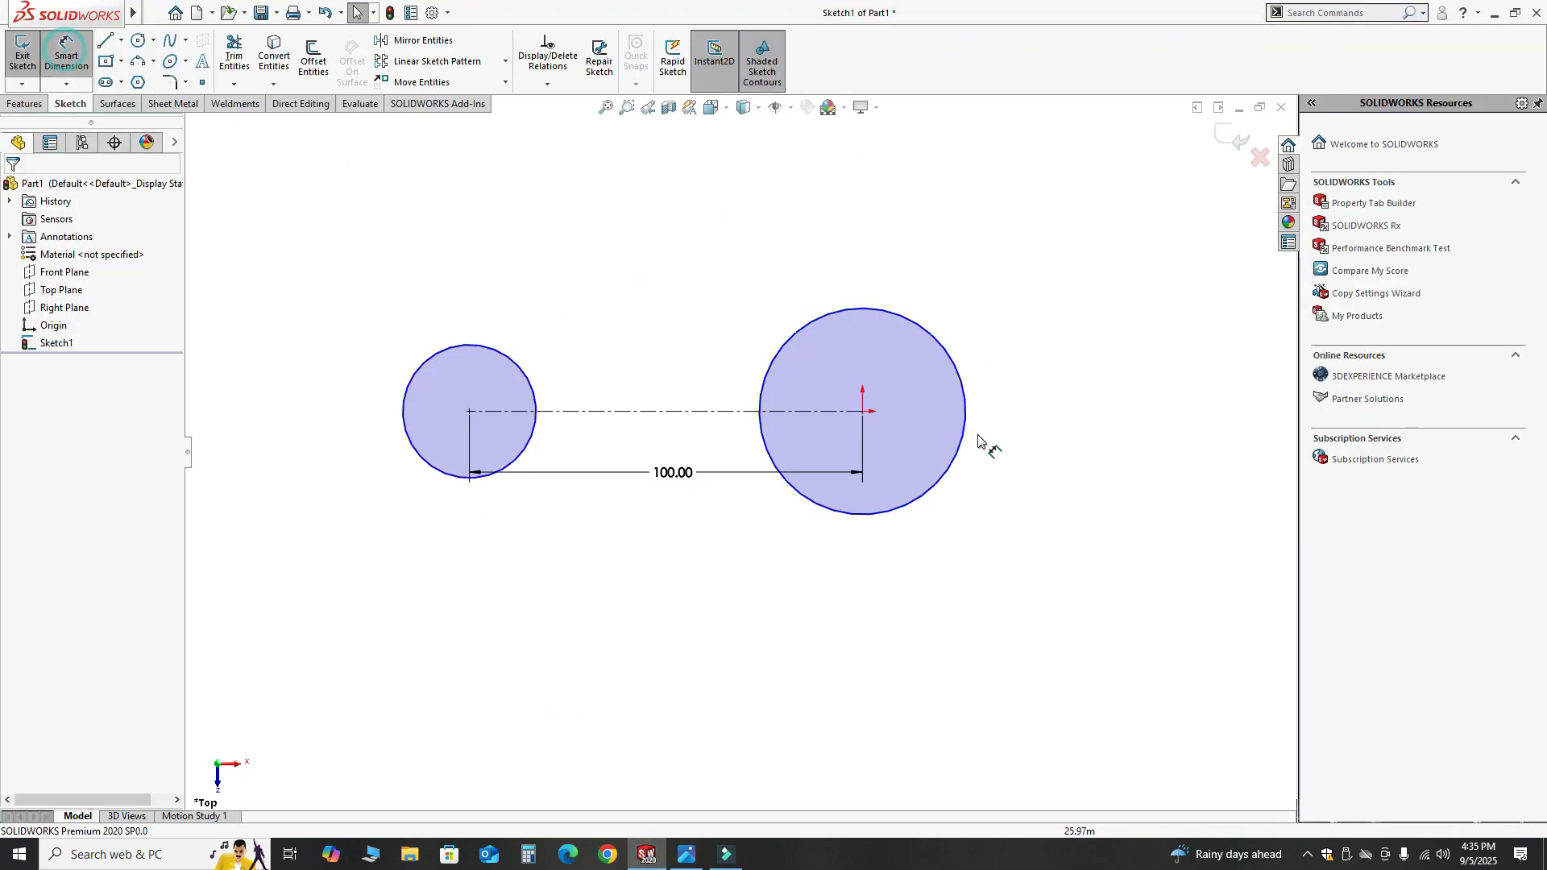
pyautogui.click(967, 492)
pyautogui.click(1055, 555)
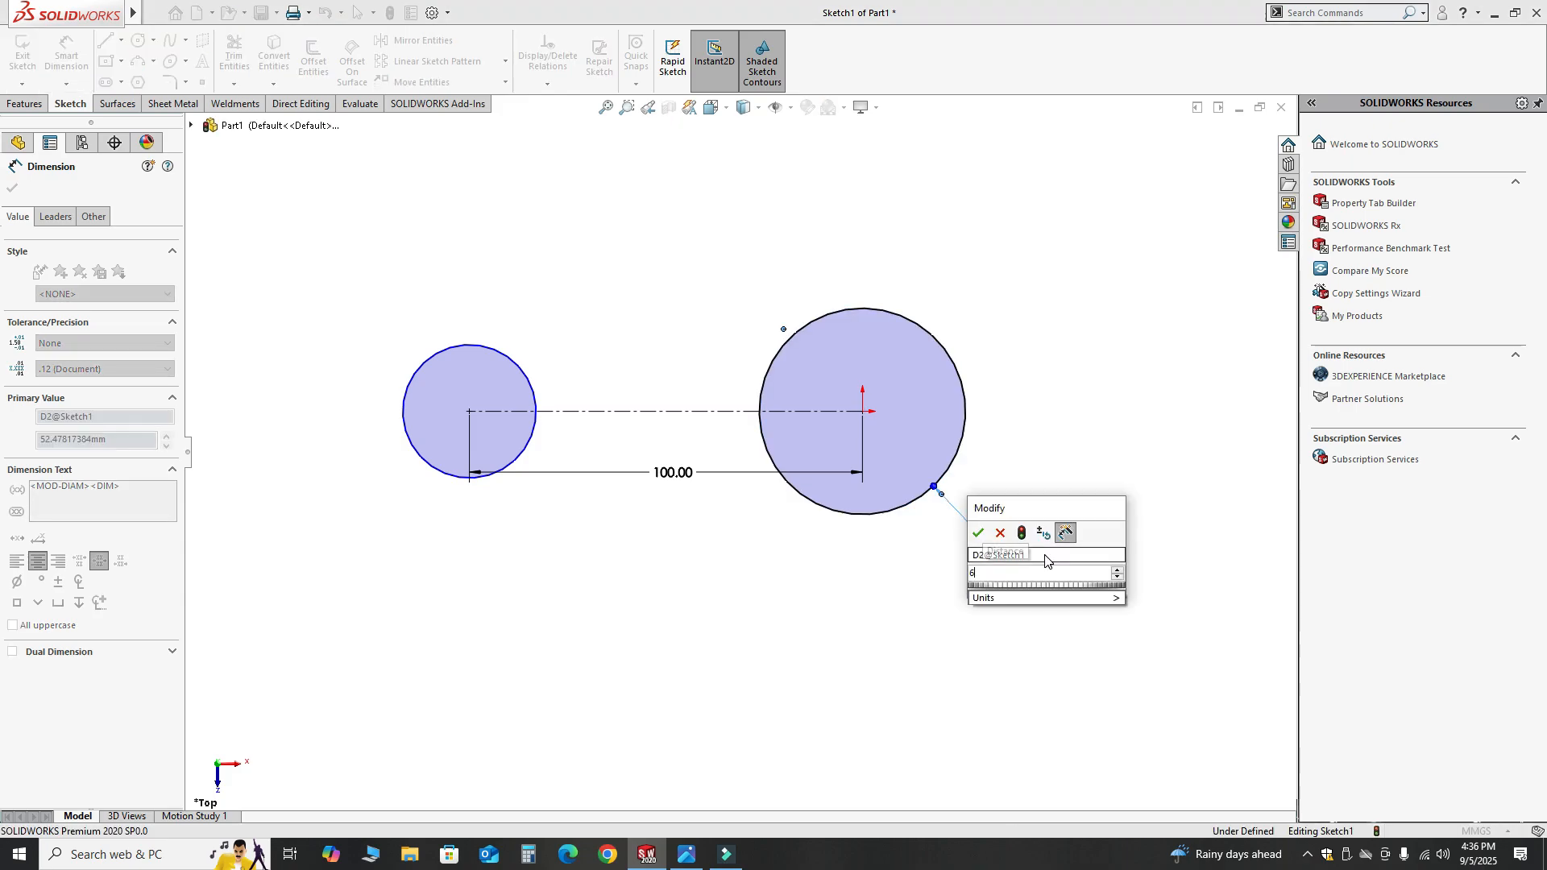
pyautogui.write('64')
pyautogui.press('Return')
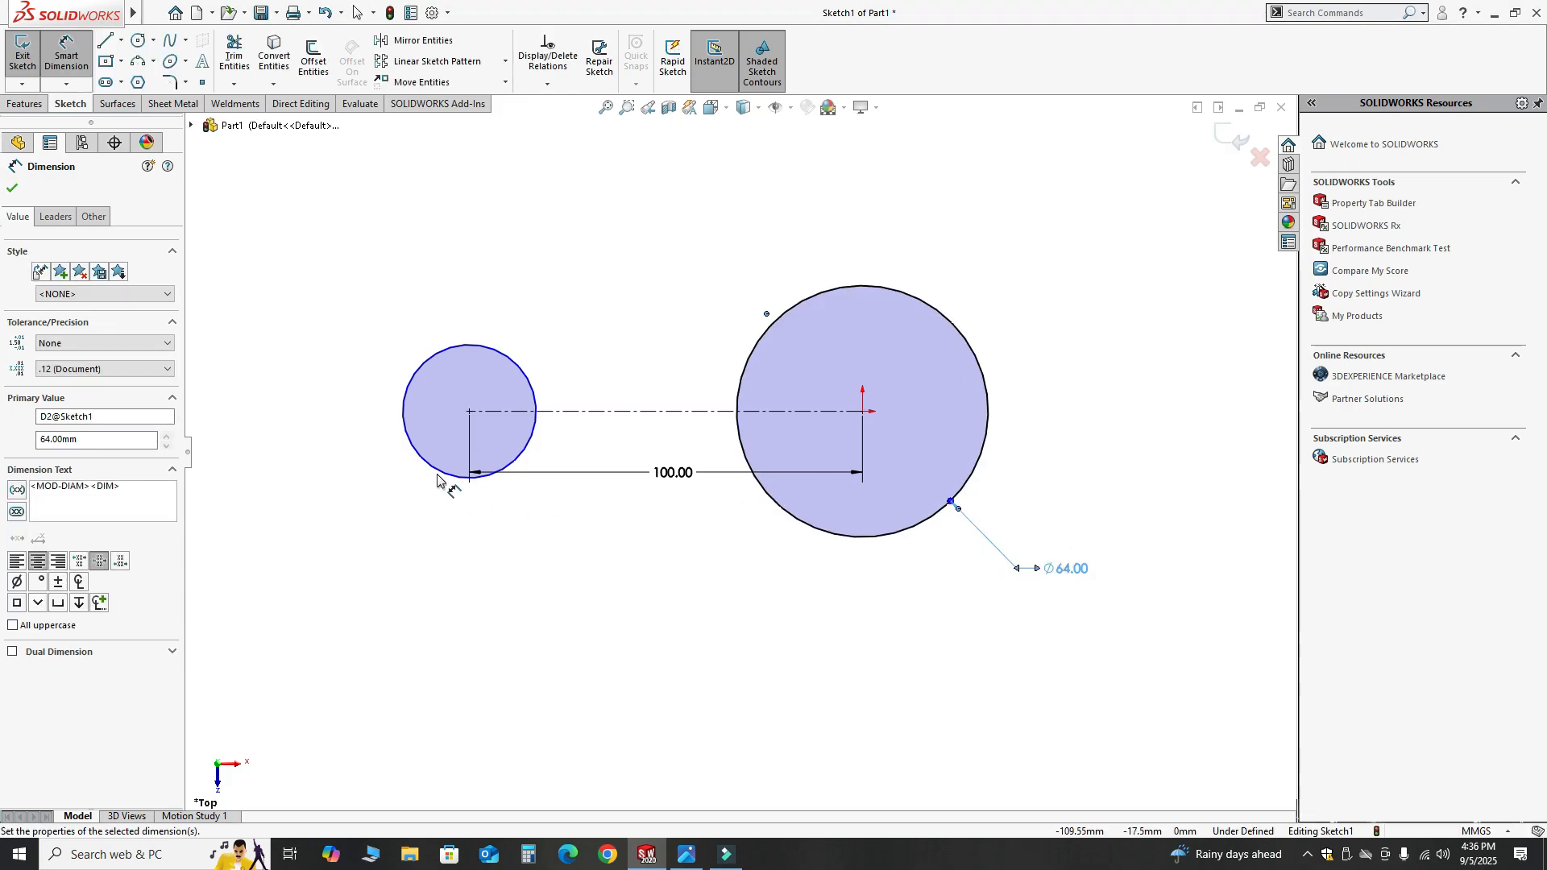
# Step: Dimension the circle at the centerline's free end to a diameter of 42 mm
pyautogui.click(436, 471)
pyautogui.click(369, 535)
pyautogui.write('42')
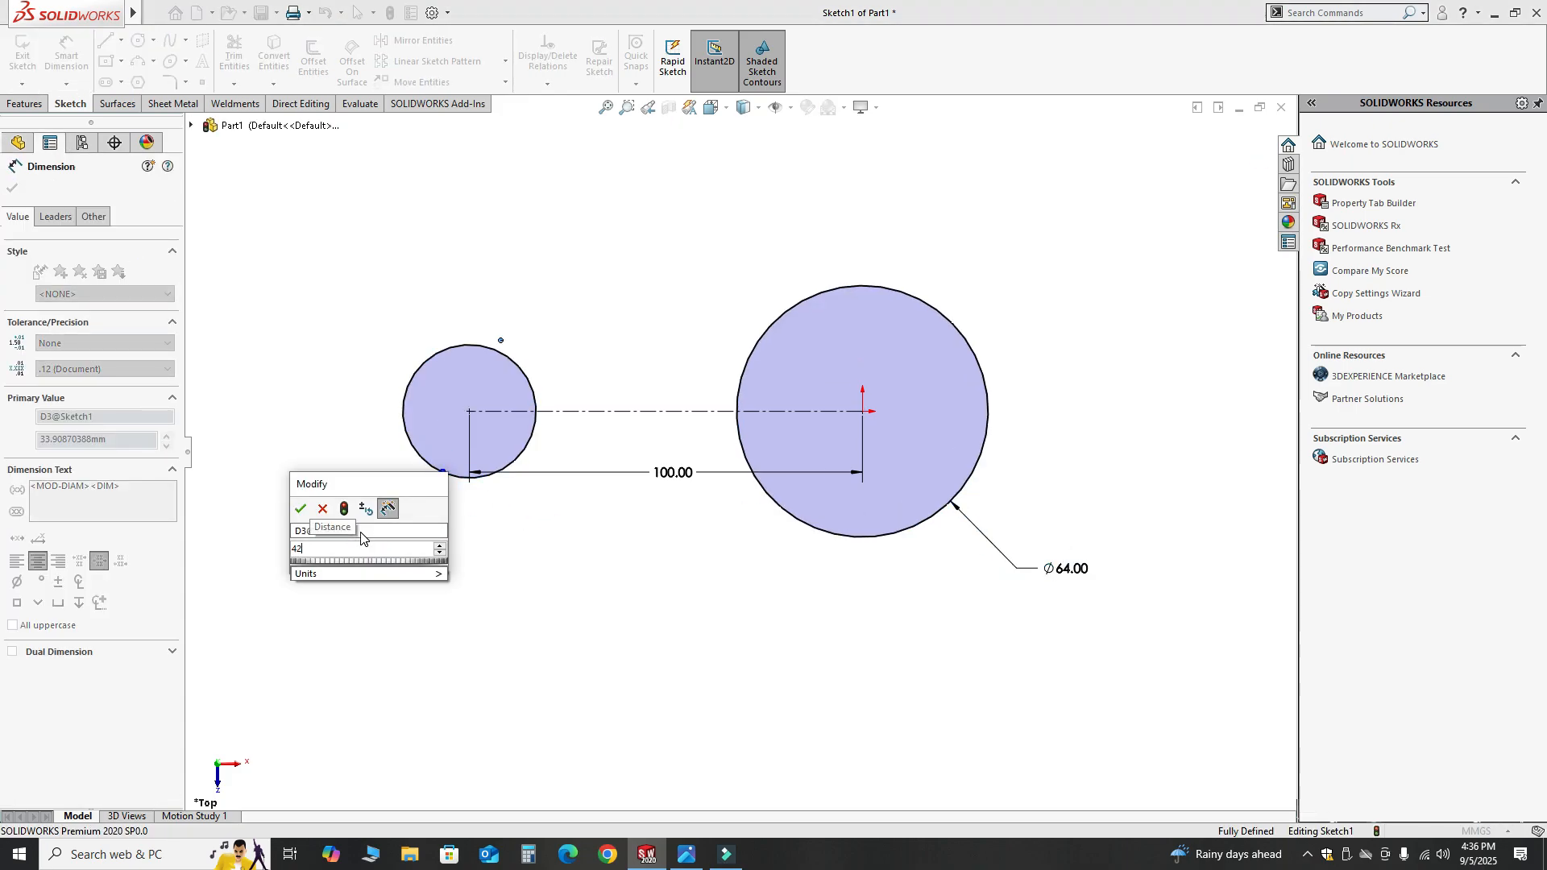
pyautogui.press('Return')
pyautogui.press('Escape')
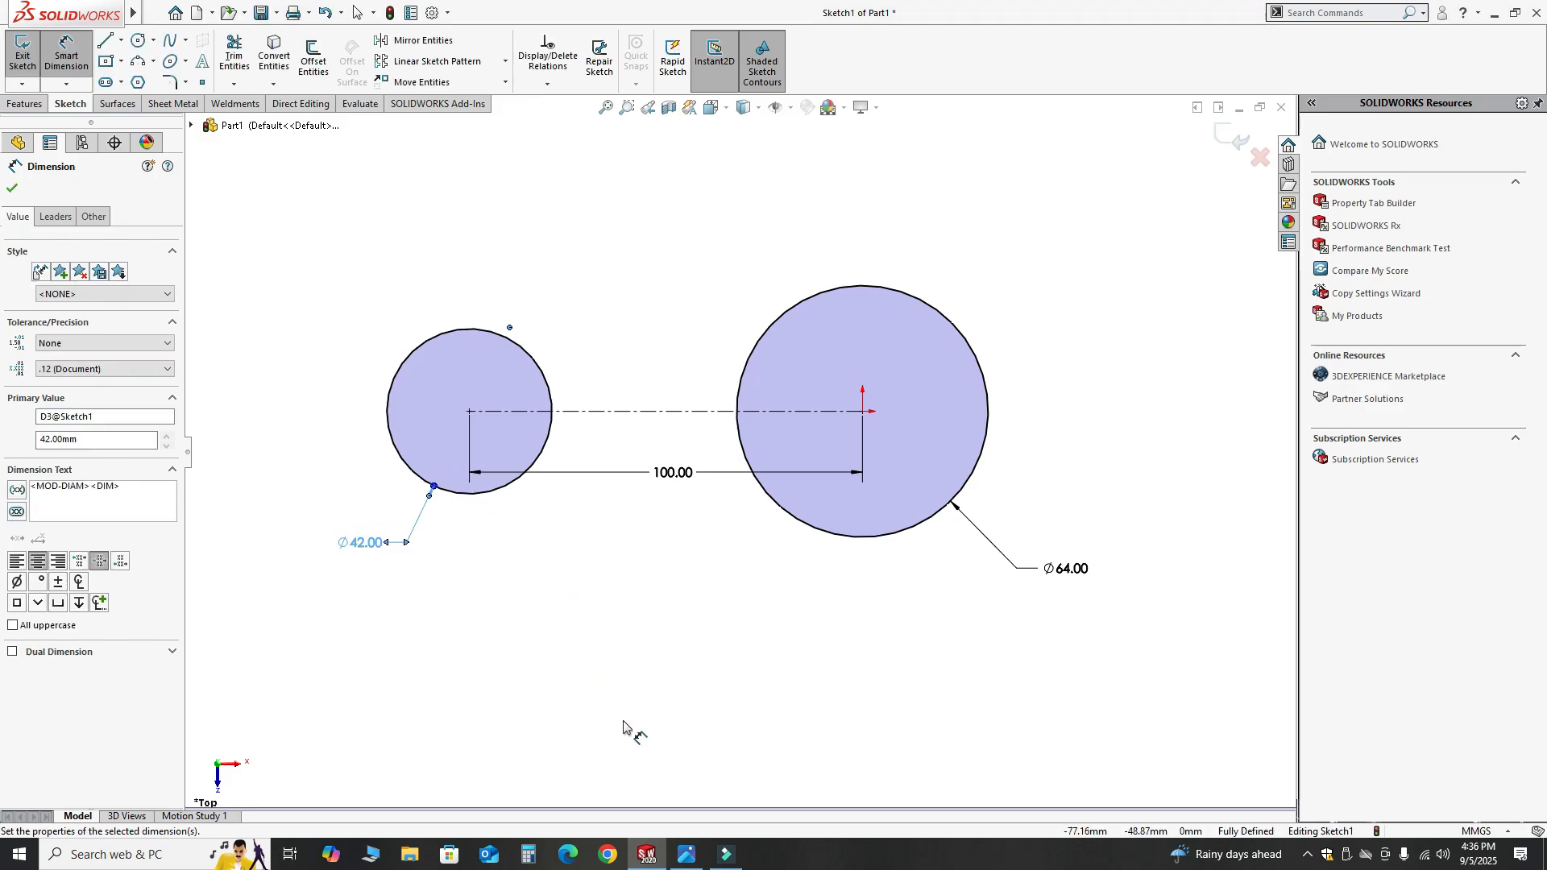
# Step: Check the bores on the reference drawing, then sketch a concentric inner circle in each boss in SOLIDWORKS, about 26 mm across in the smaller one
pyautogui.click(687, 855)
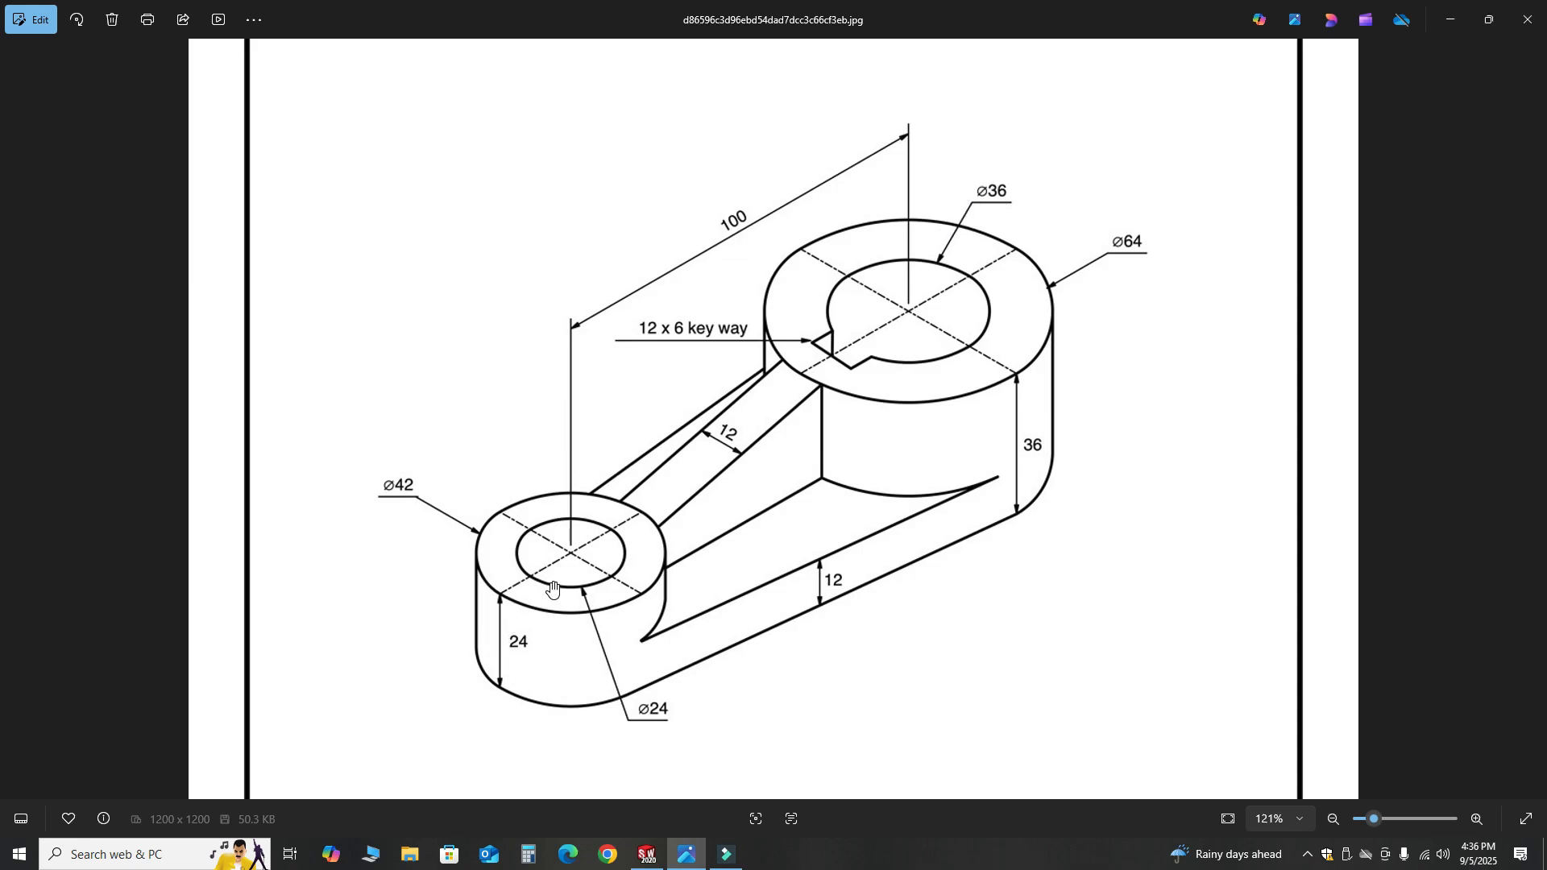
pyautogui.click(647, 855)
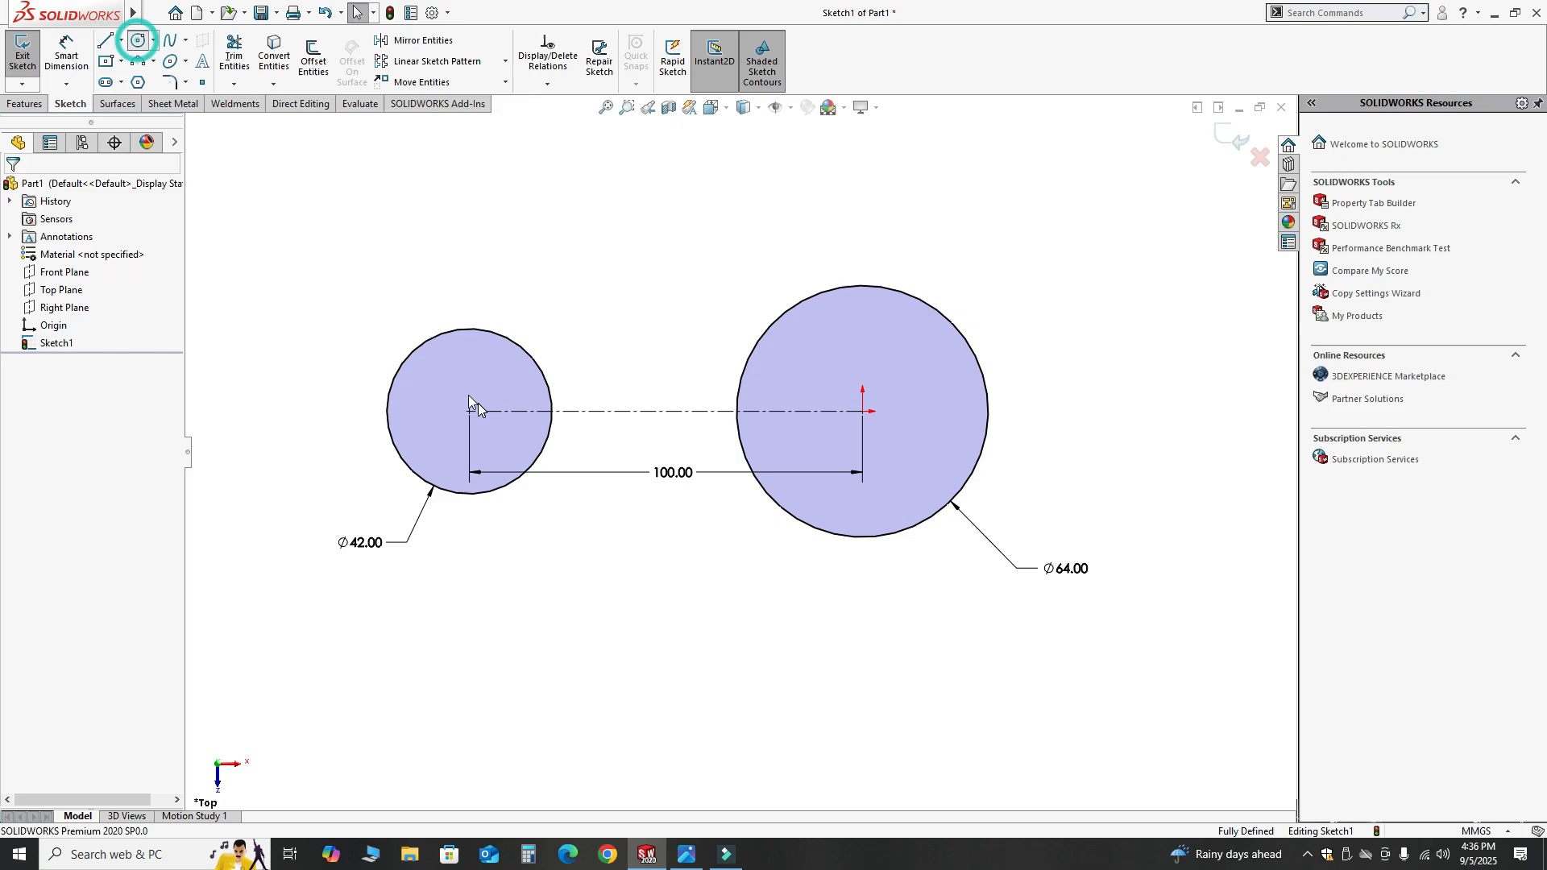
pyautogui.click(138, 40)
pyautogui.moveTo(470, 413); pyautogui.dragTo(455, 364)
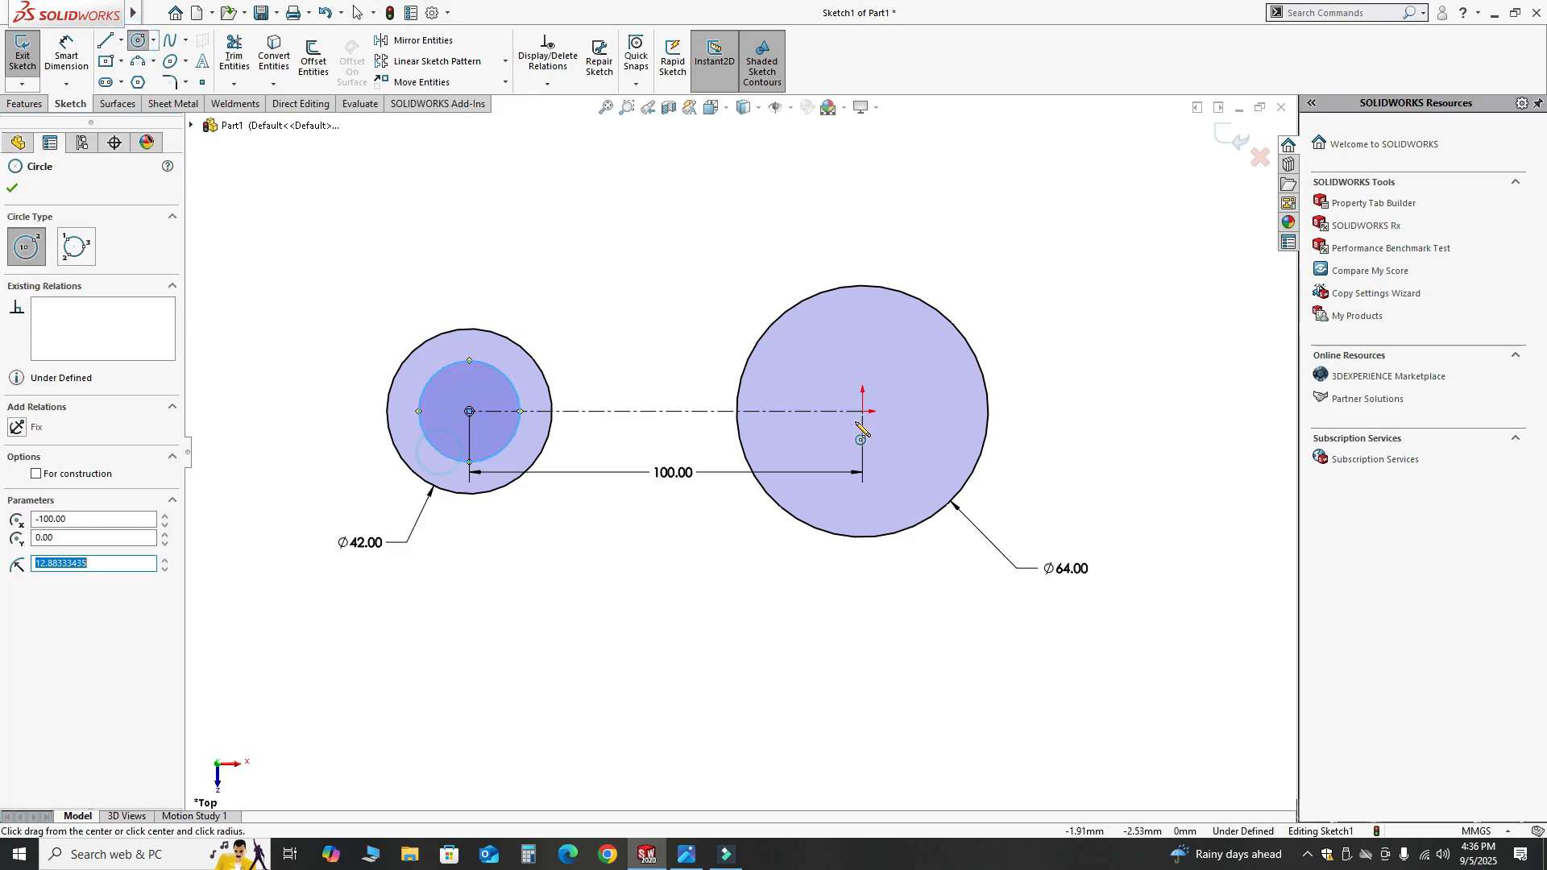
pyautogui.moveTo(864, 412); pyautogui.dragTo(866, 492)
pyautogui.press('Escape')
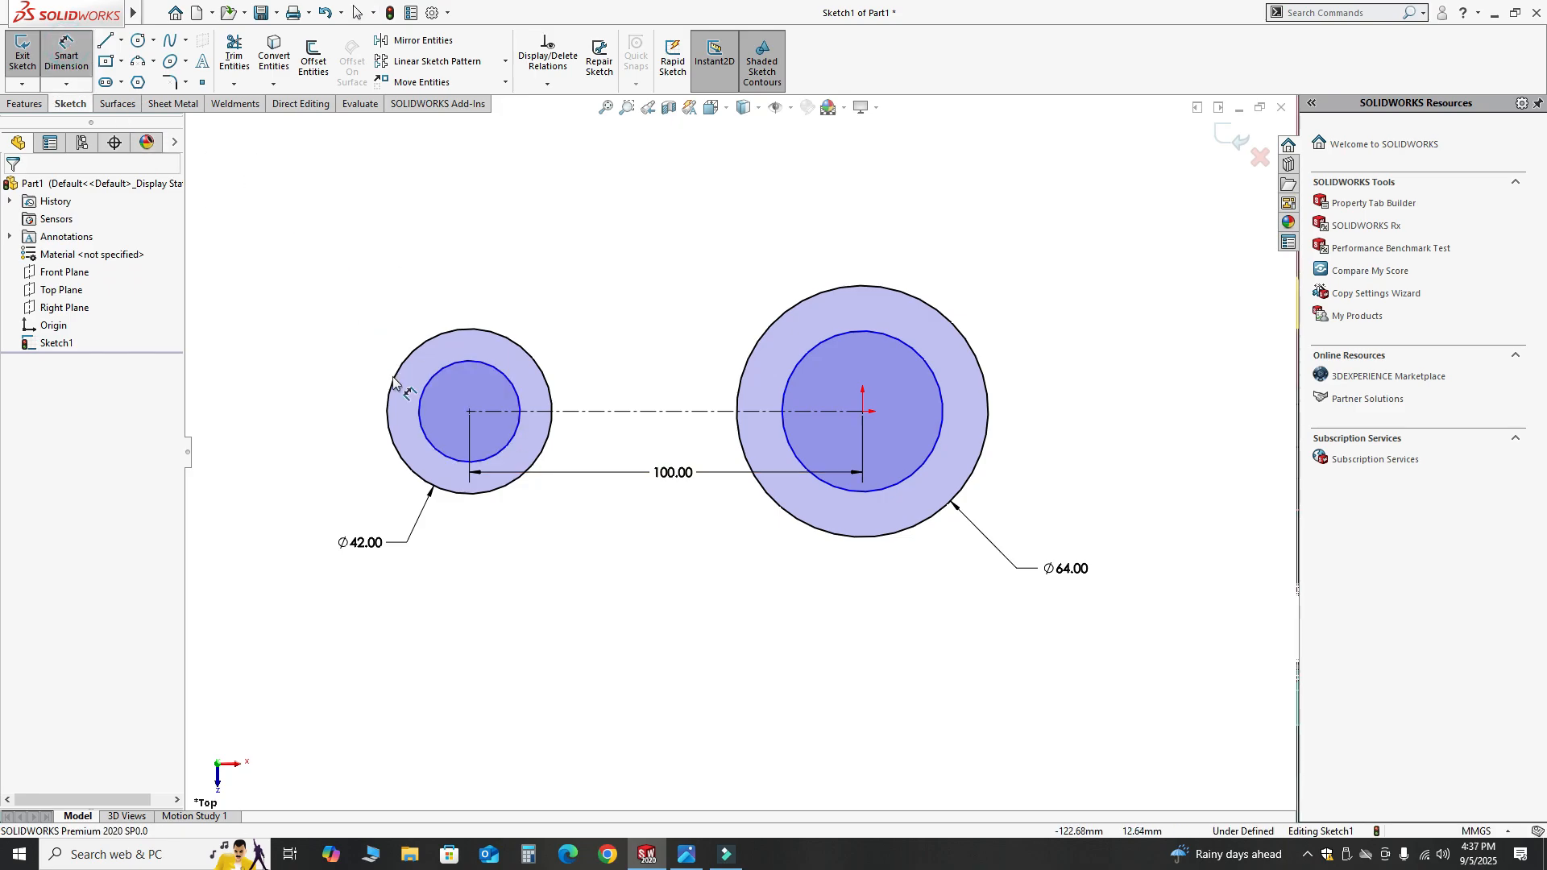
# Step: Dimension the inner circle of the smaller boss to a diameter of 24 mm
pyautogui.click(422, 401)
pyautogui.click(316, 321)
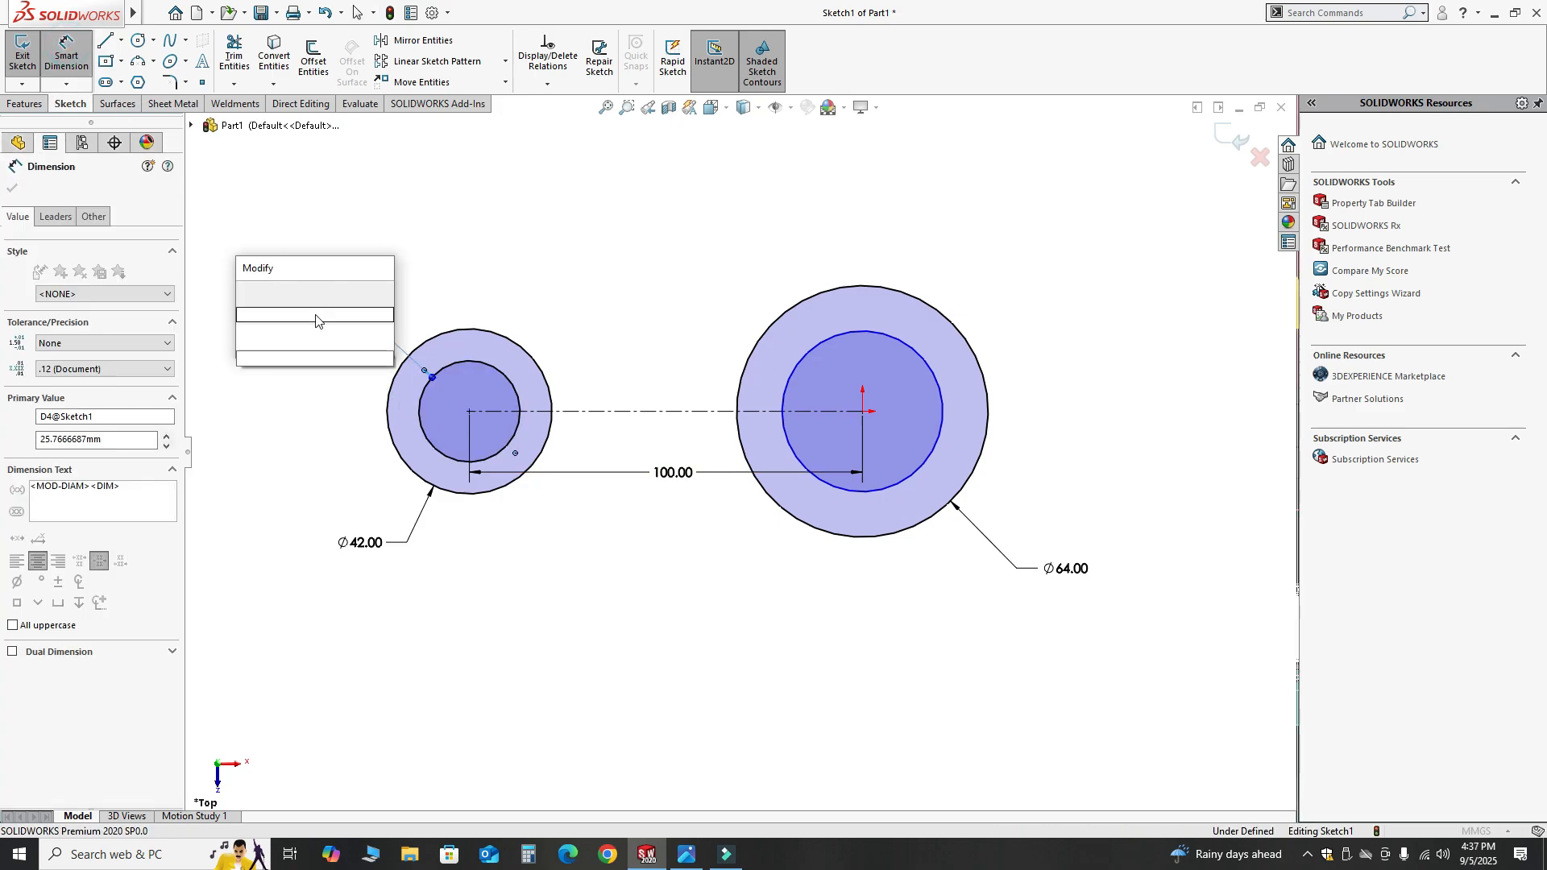
pyautogui.press('Return')
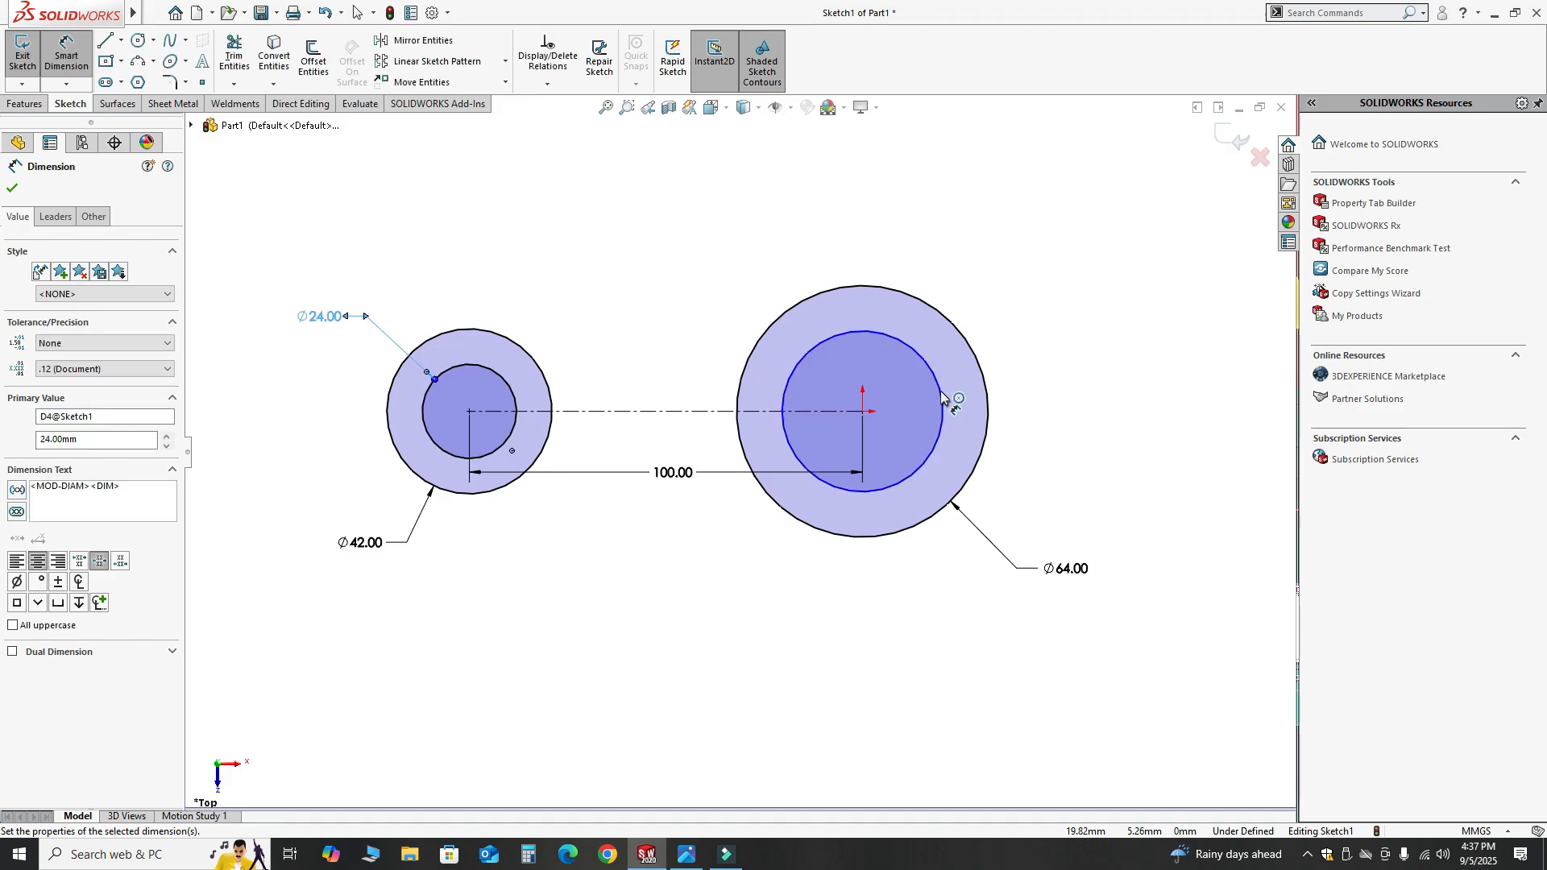
# Step: Dimension the inner circle of the larger boss to a diameter of 36 mm and exit the sketch
pyautogui.click(943, 396)
pyautogui.click(1039, 330)
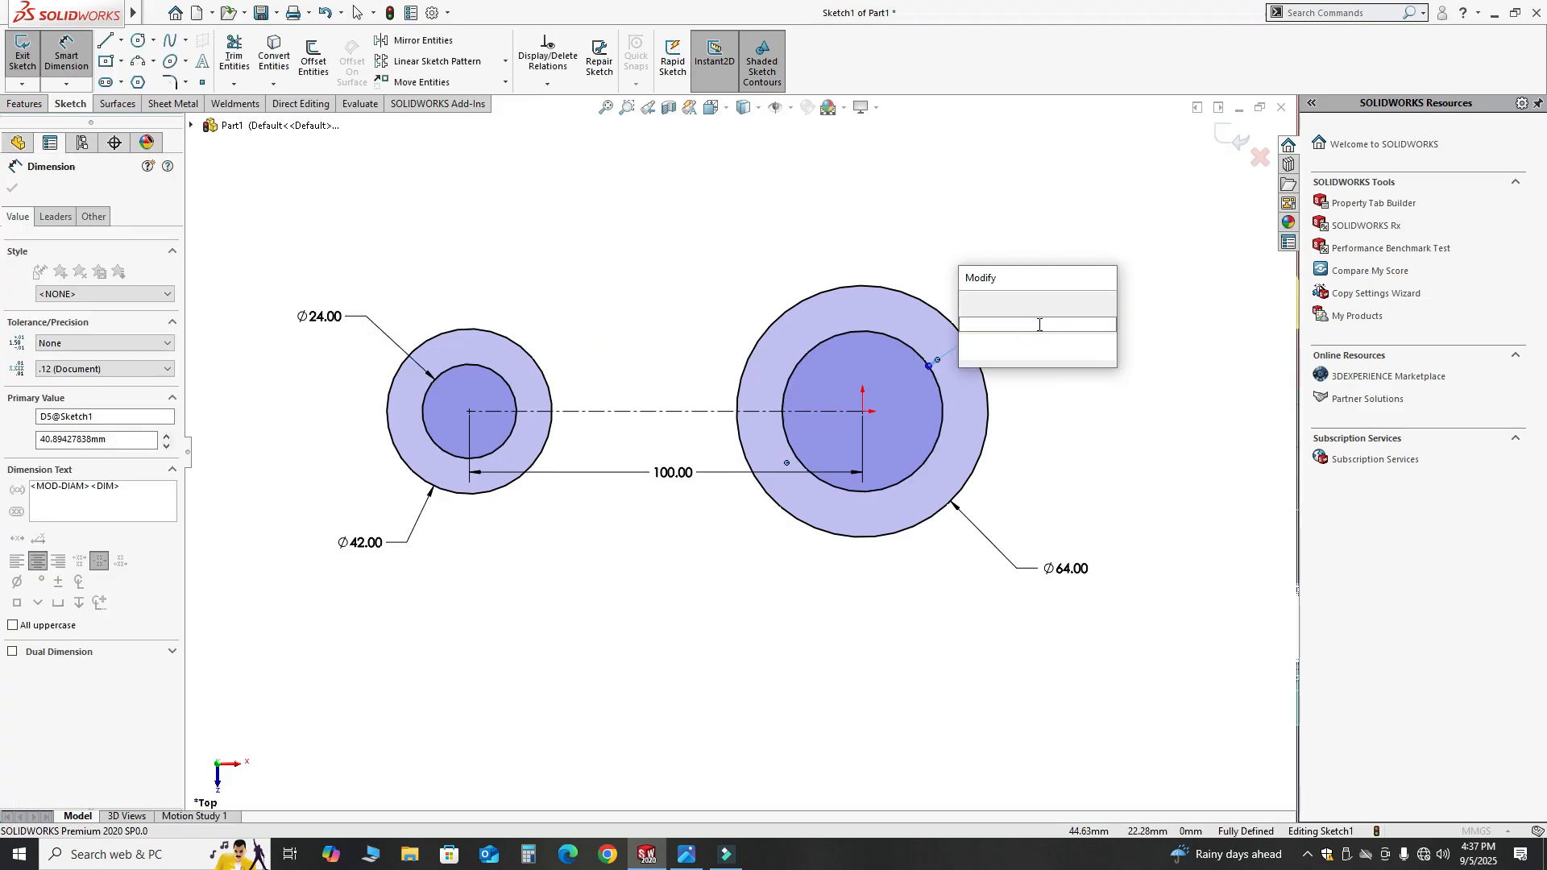
pyautogui.press('Return')
pyautogui.press('Escape')
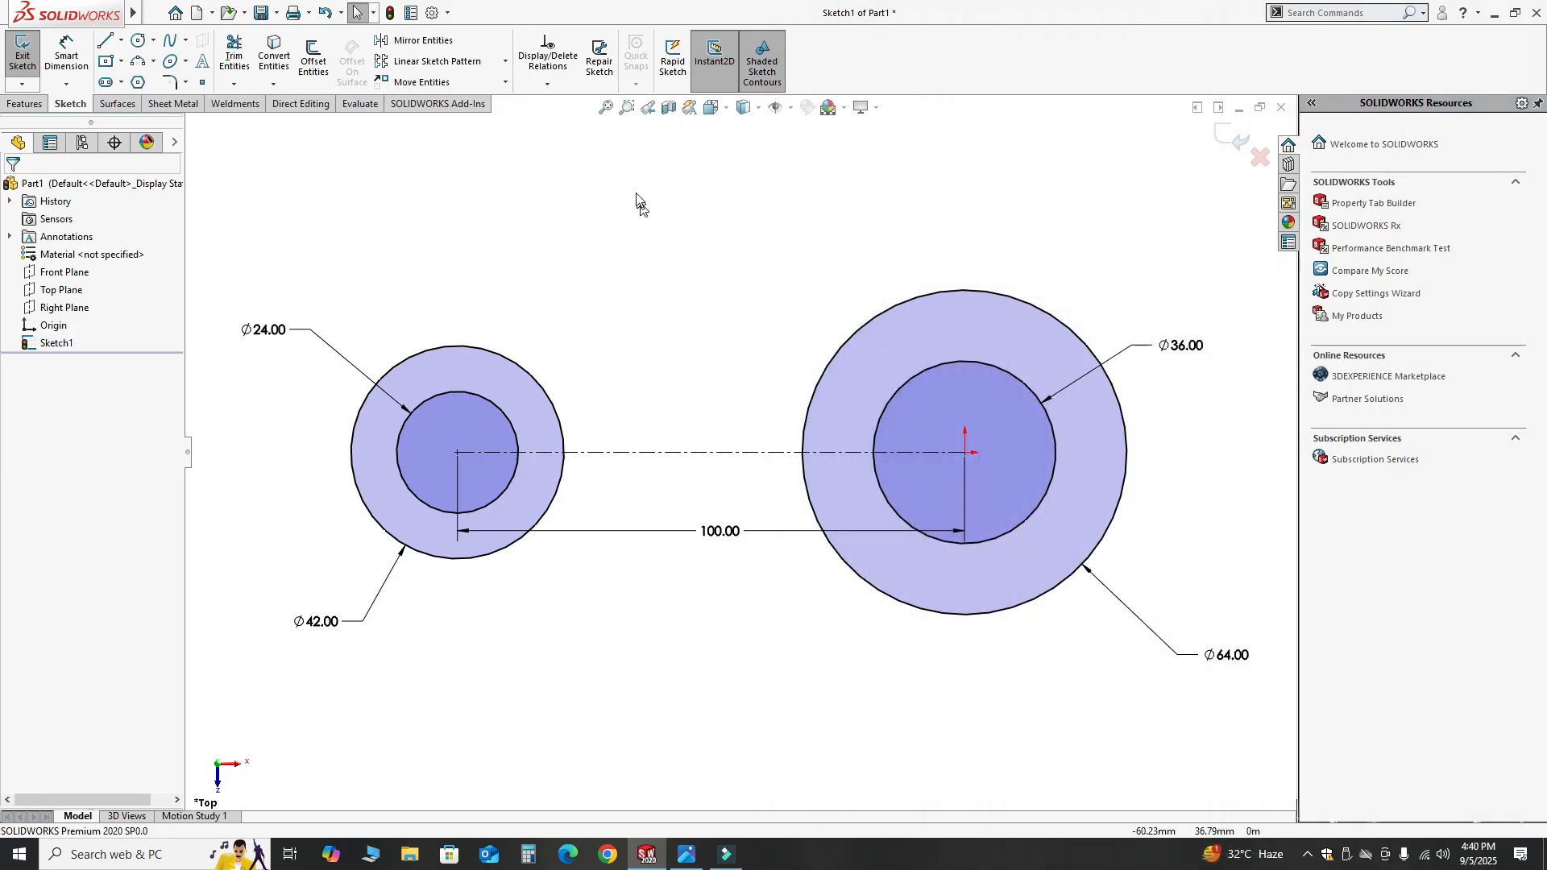
pyautogui.moveTo(736, 346)
pyautogui.mouseDown(button='middle')
pyautogui.moveTo(777, 242)
pyautogui.moveTo(849, 188)
pyautogui.mouseUp(button='middle')
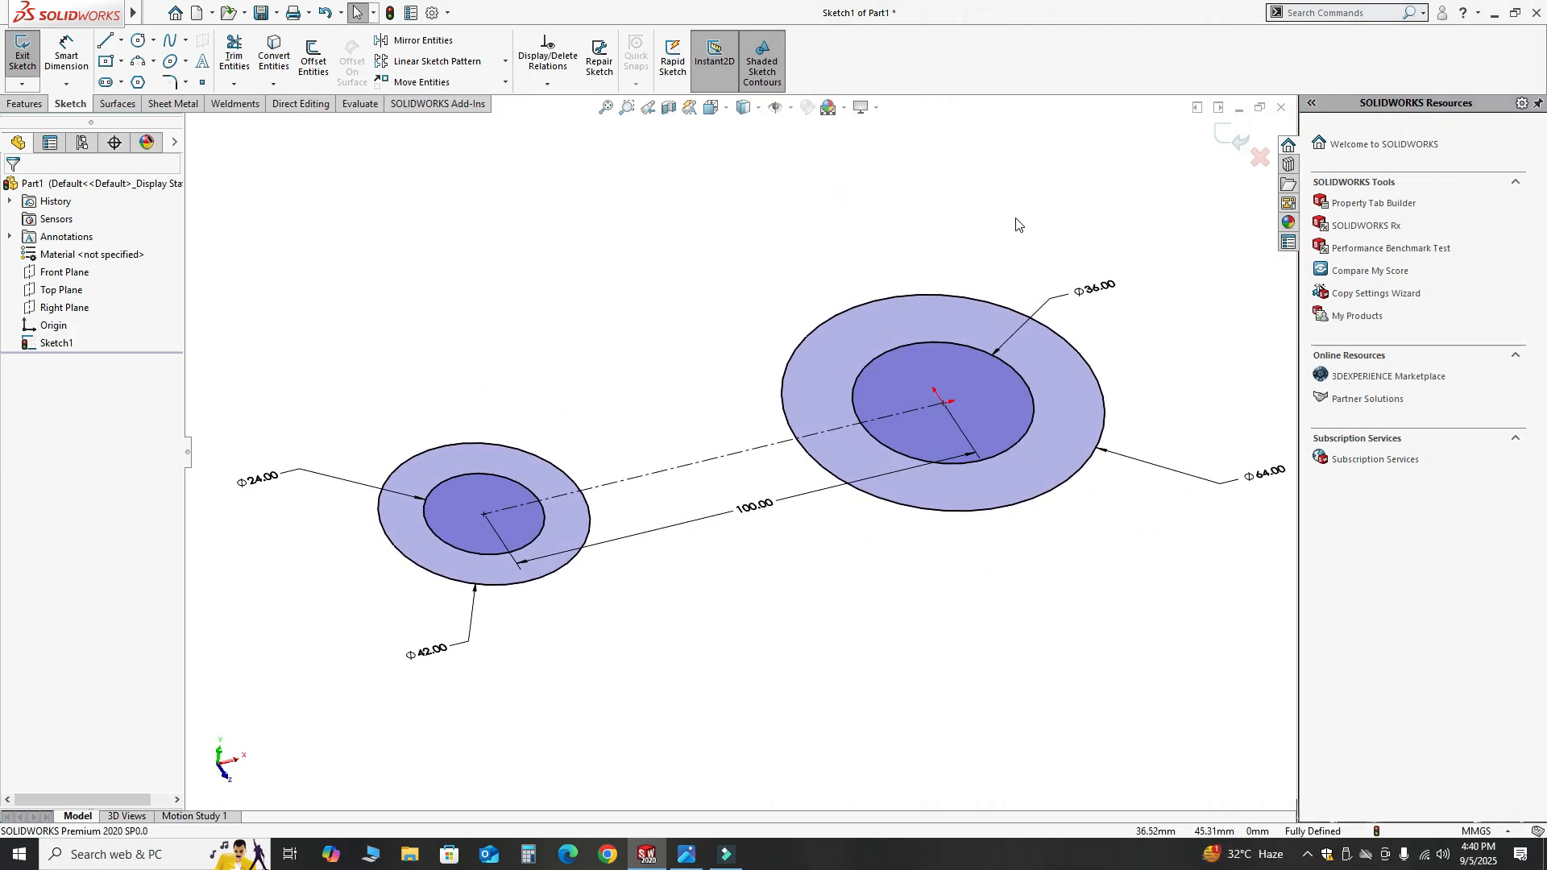
pyautogui.click(1231, 138)
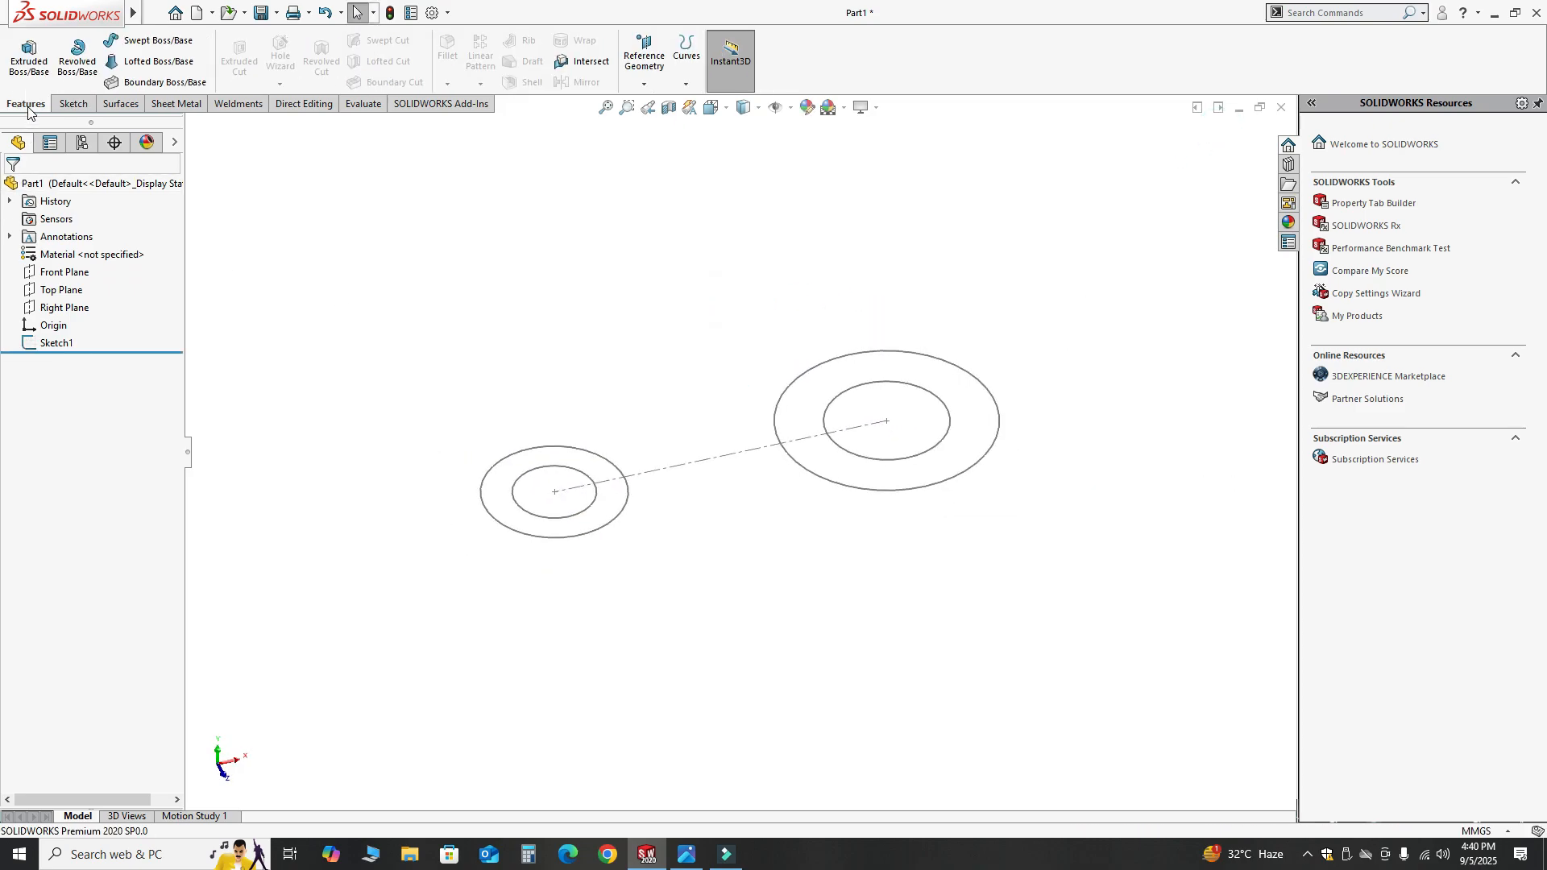
# Step: Check the reference drawing, then start an Extruded Boss in SOLIDWORKS using only the ring region between the smaller boss's circles
pyautogui.click(29, 55)
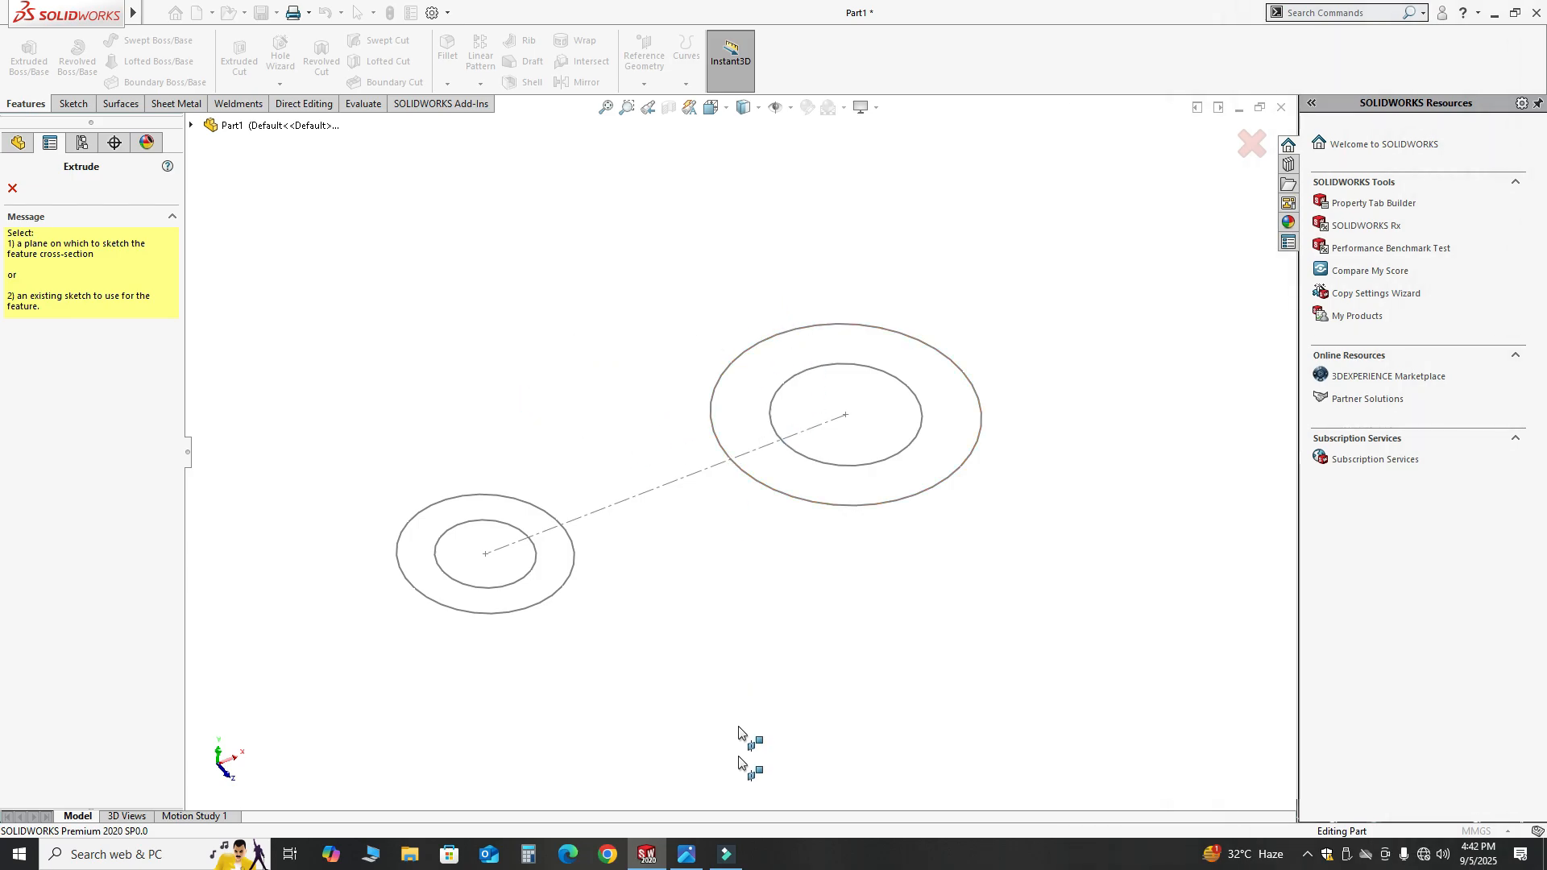
pyautogui.click(687, 854)
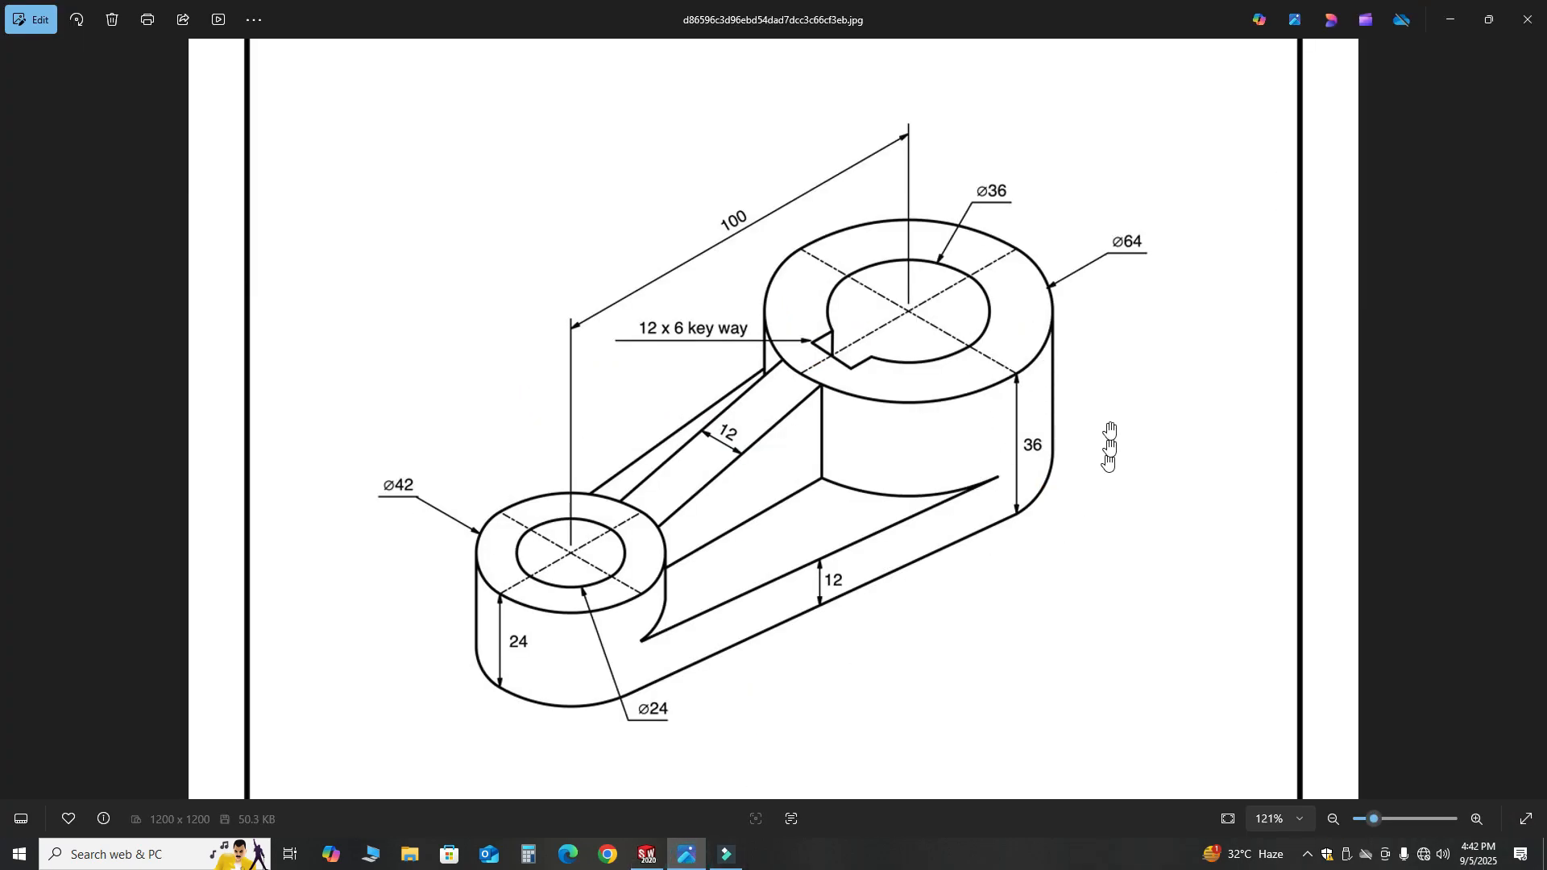
pyautogui.click(653, 850)
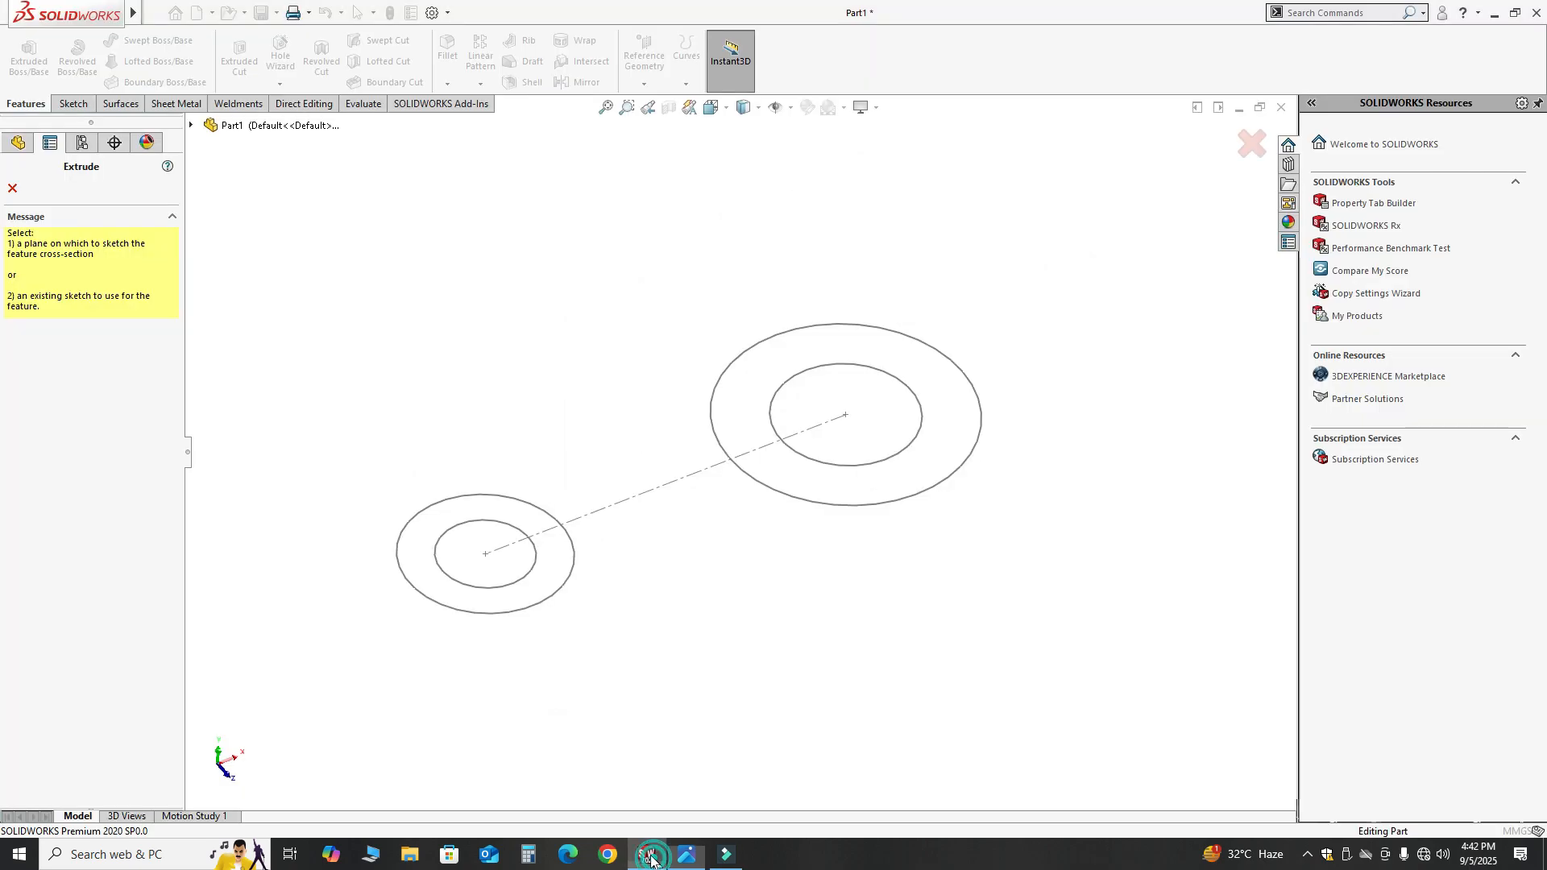
pyautogui.click(447, 538)
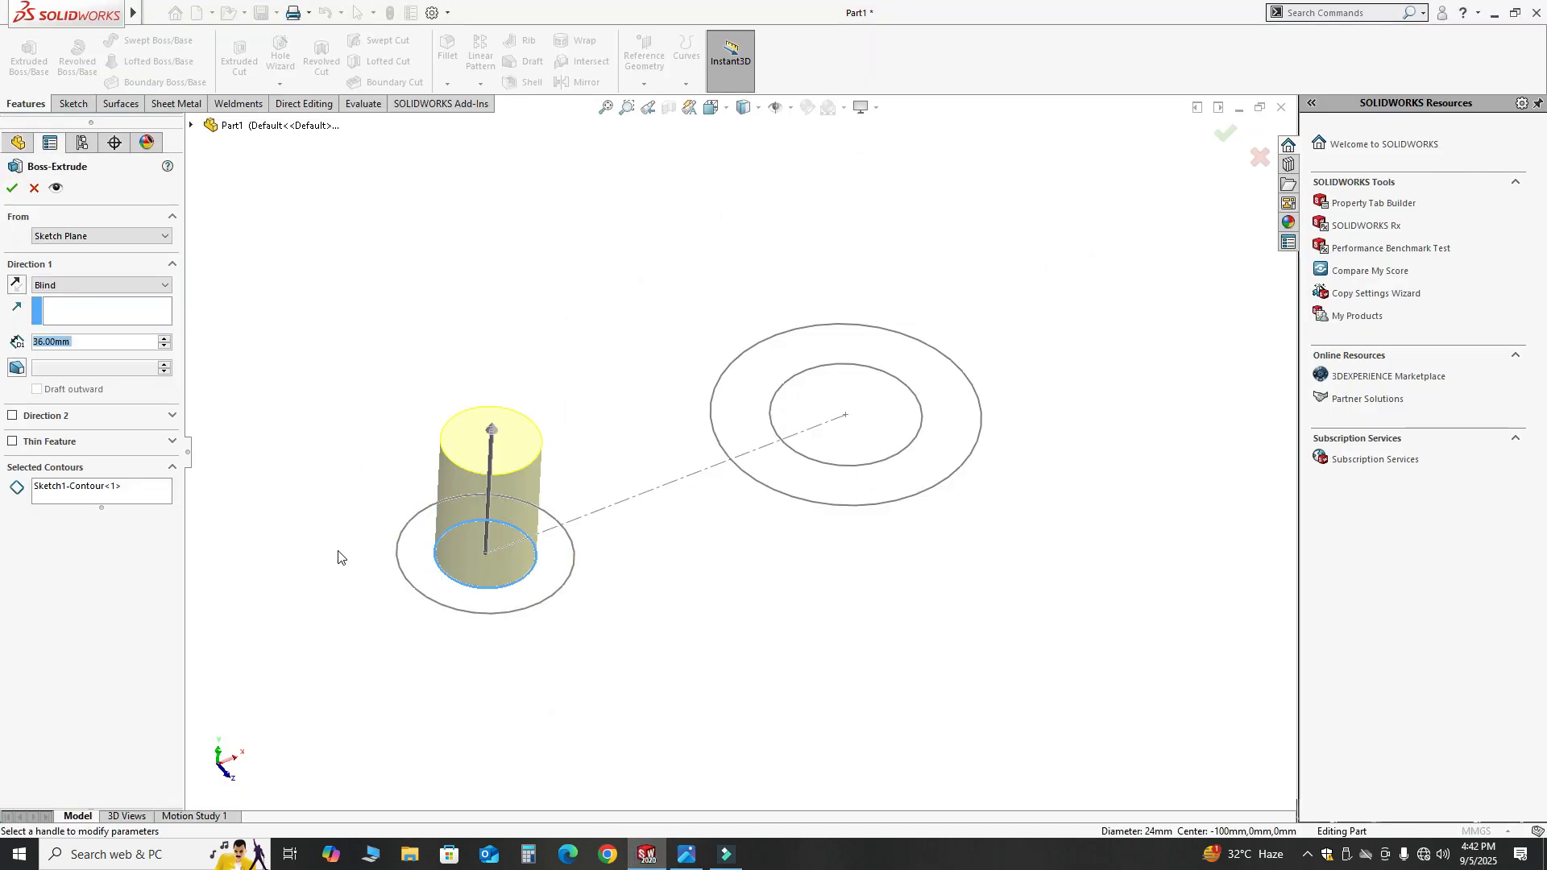
pyautogui.rightClick(91, 491)
pyautogui.click(121, 499)
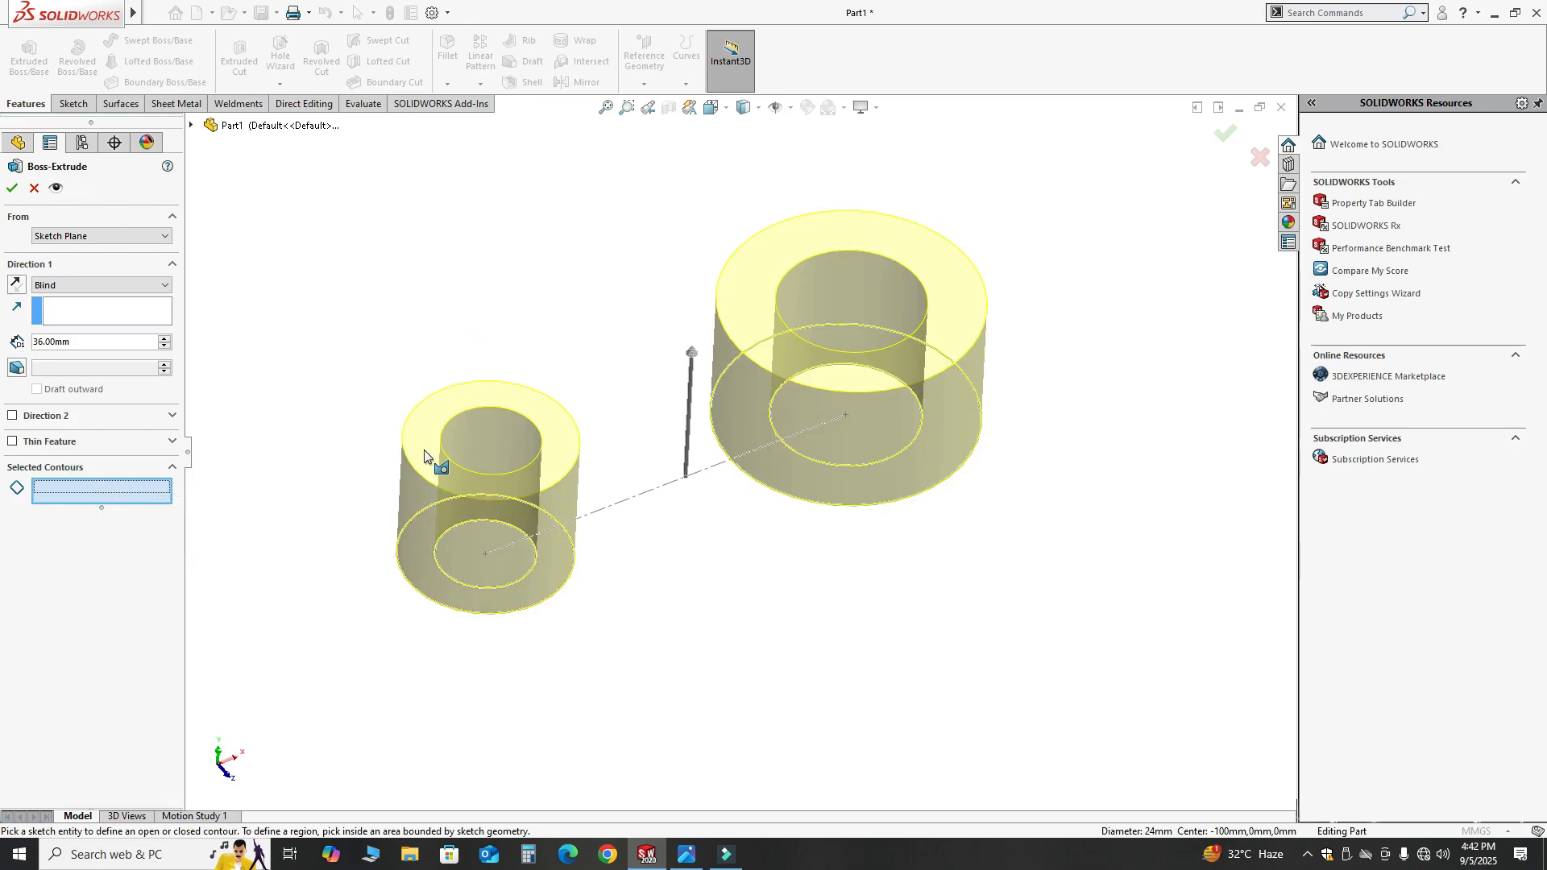
pyautogui.click(432, 528)
# Step: Check the smaller boss height on the reference drawing and extrude its ring to a blind depth of 24 mm in SOLIDWORKS
pyautogui.click(686, 854)
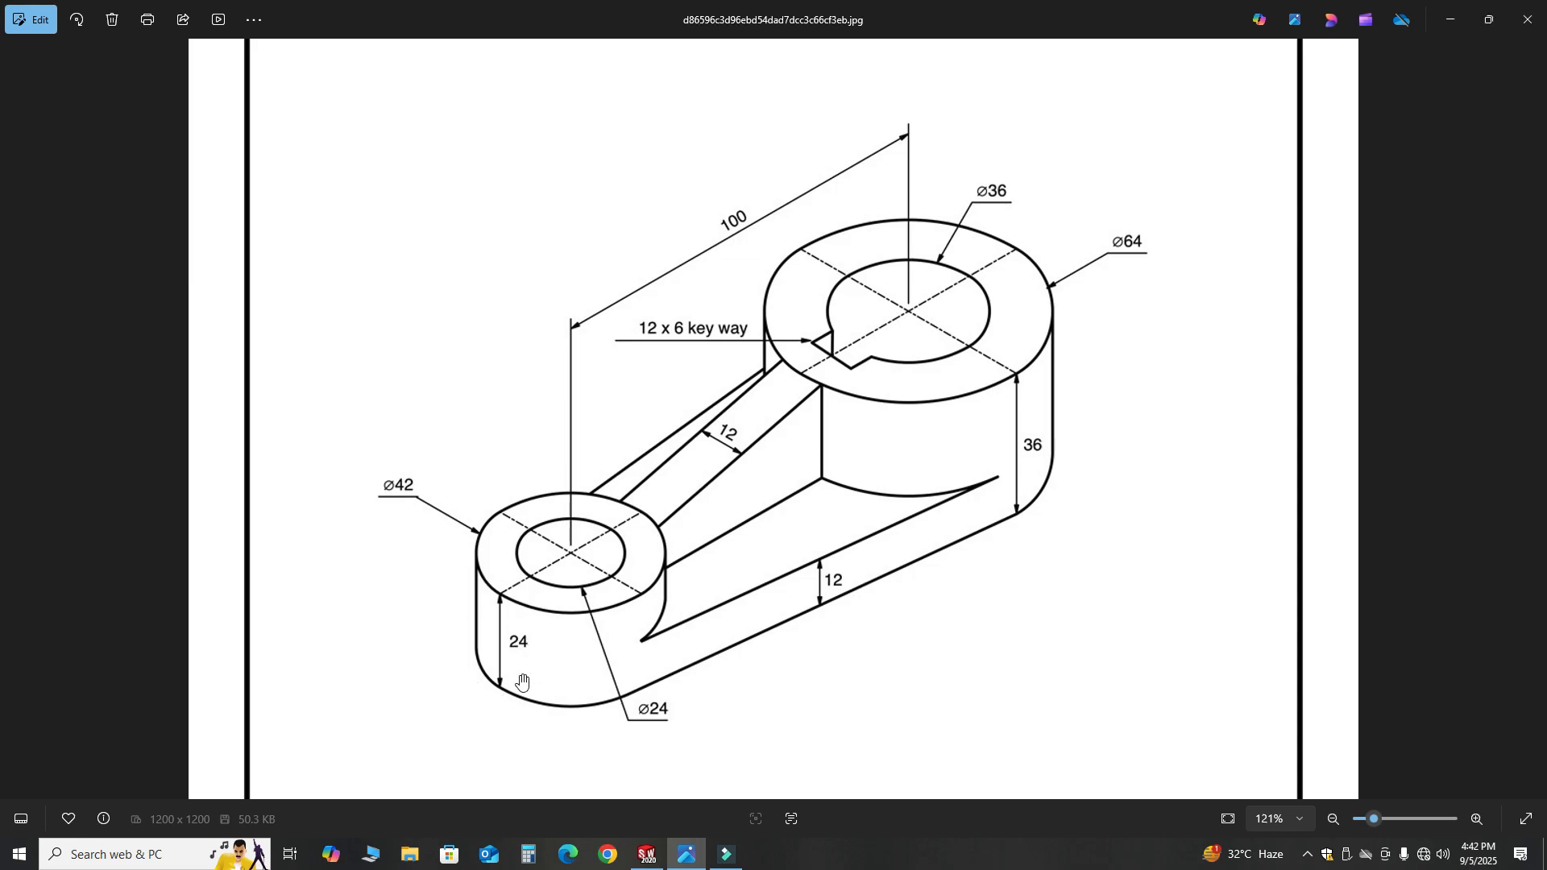
pyautogui.click(647, 855)
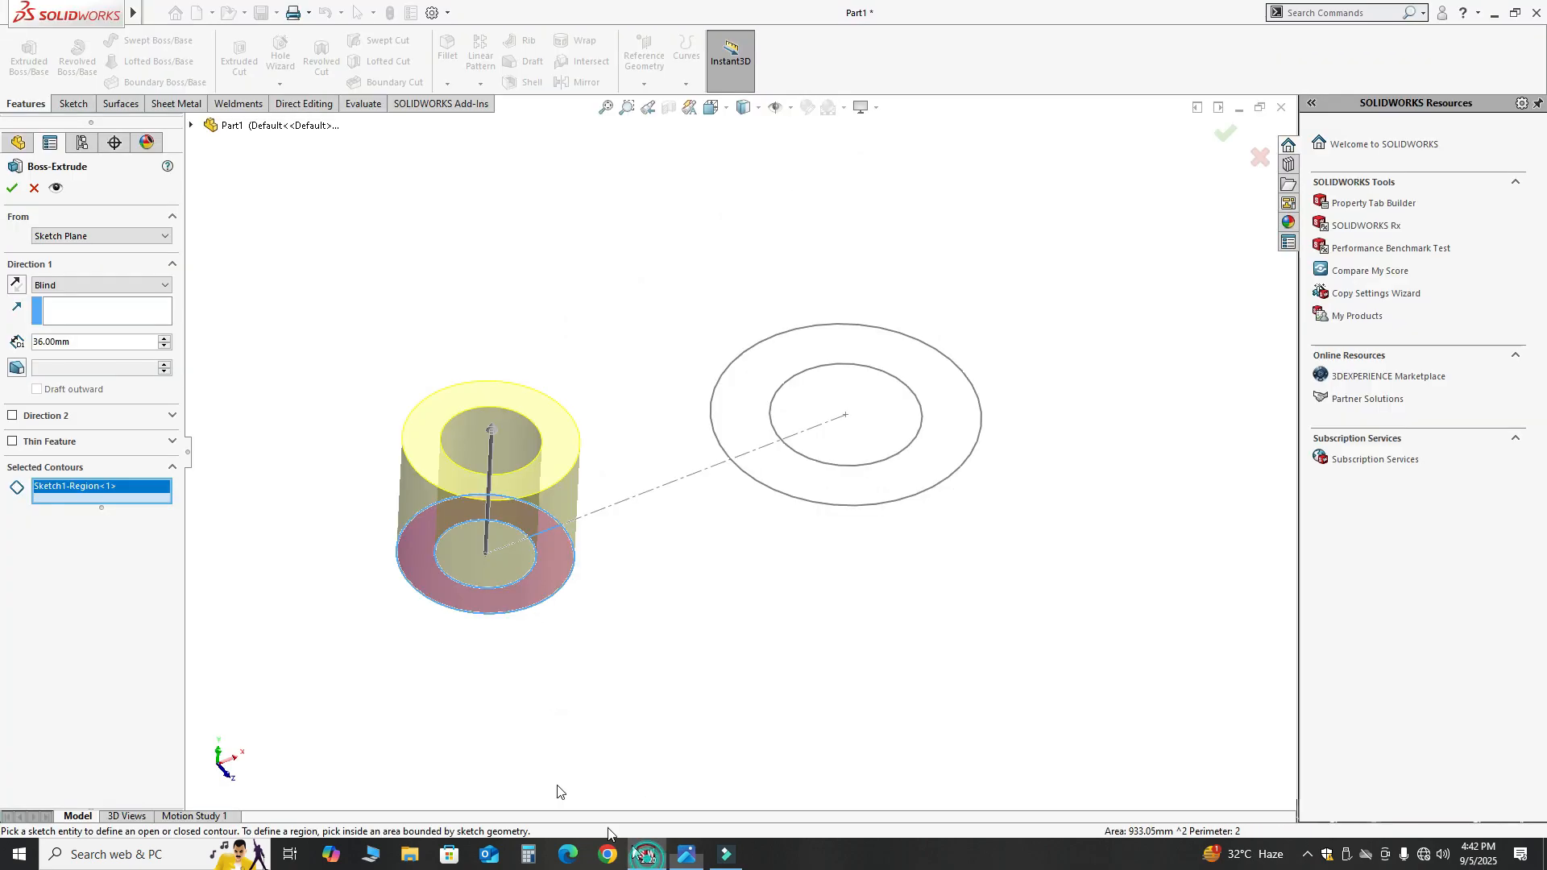
pyautogui.doubleClick(84, 341)
pyautogui.write('24')
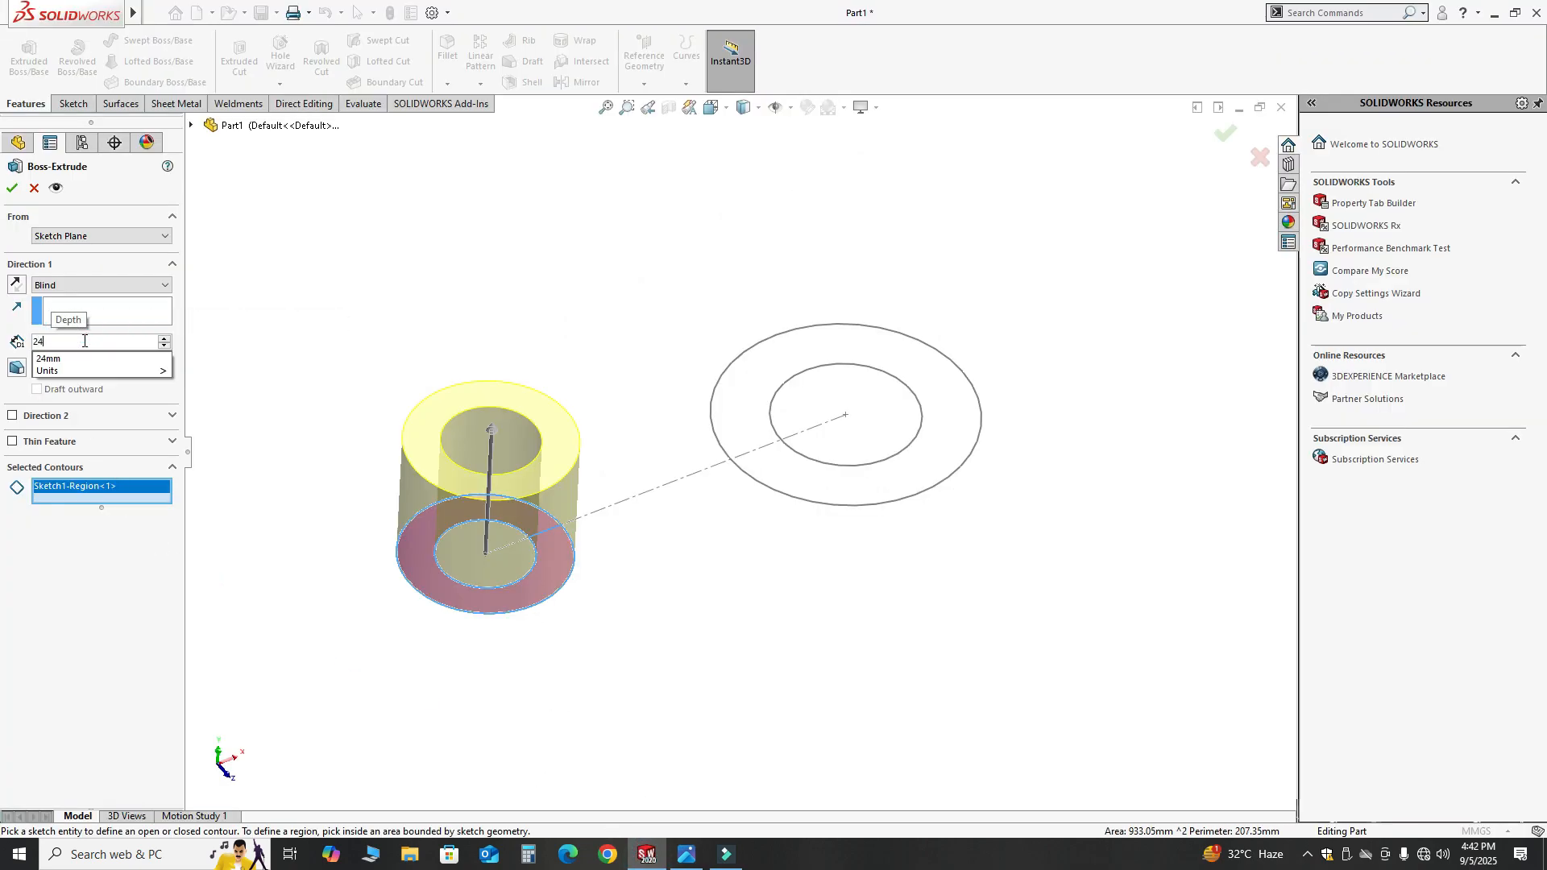
pyautogui.press('Return')
pyautogui.click(13, 191)
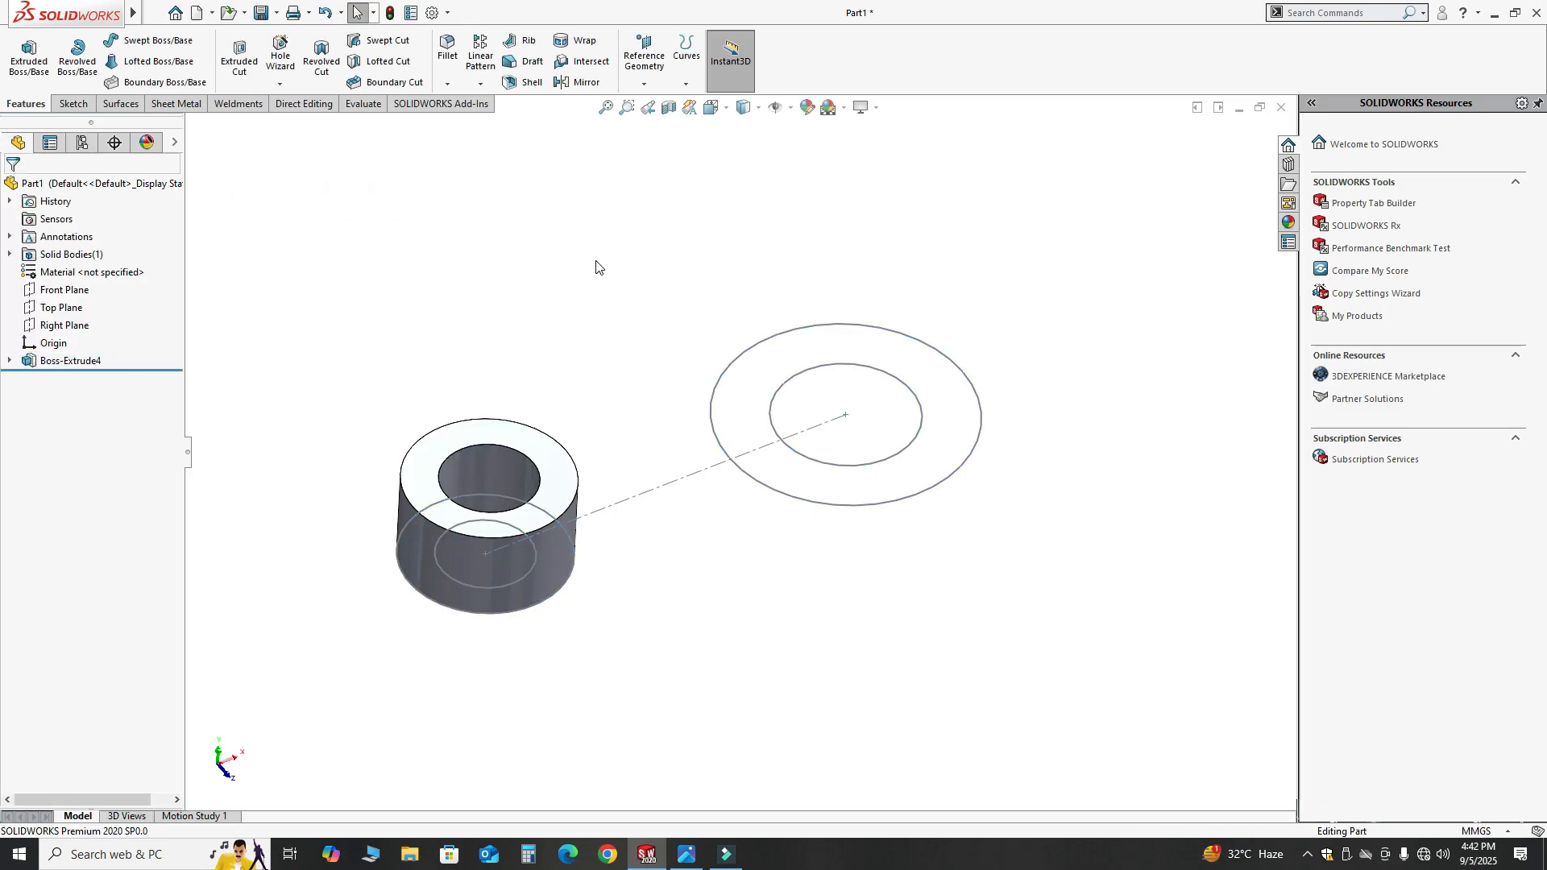
# Step: Start another Extruded Boss from the same sketch, using only the ring region between the larger boss's circles
pyautogui.click(30, 58)
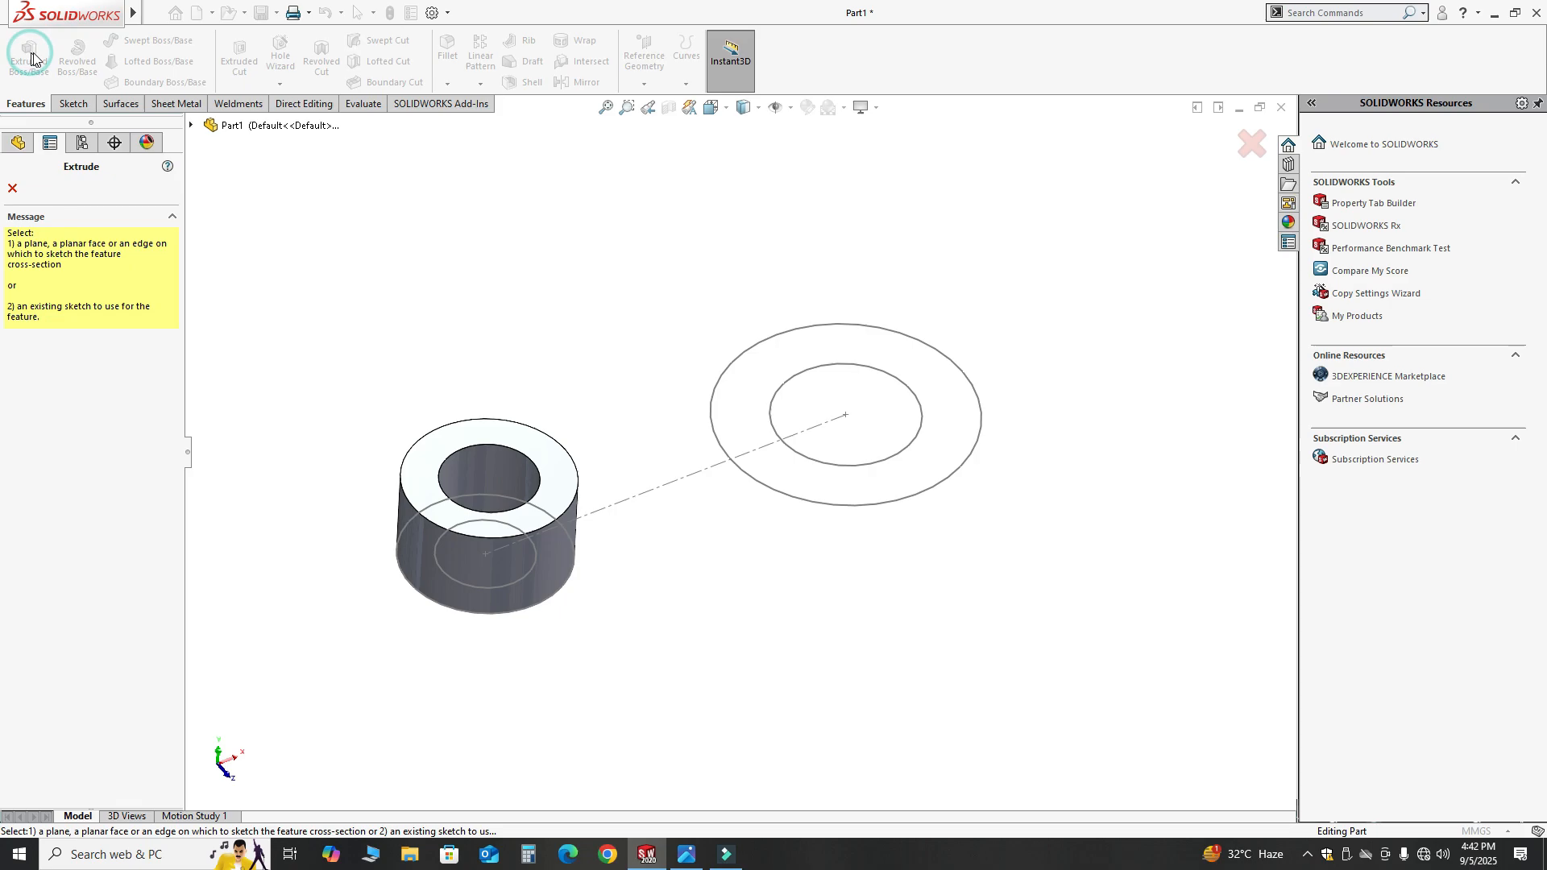
pyautogui.click(779, 343)
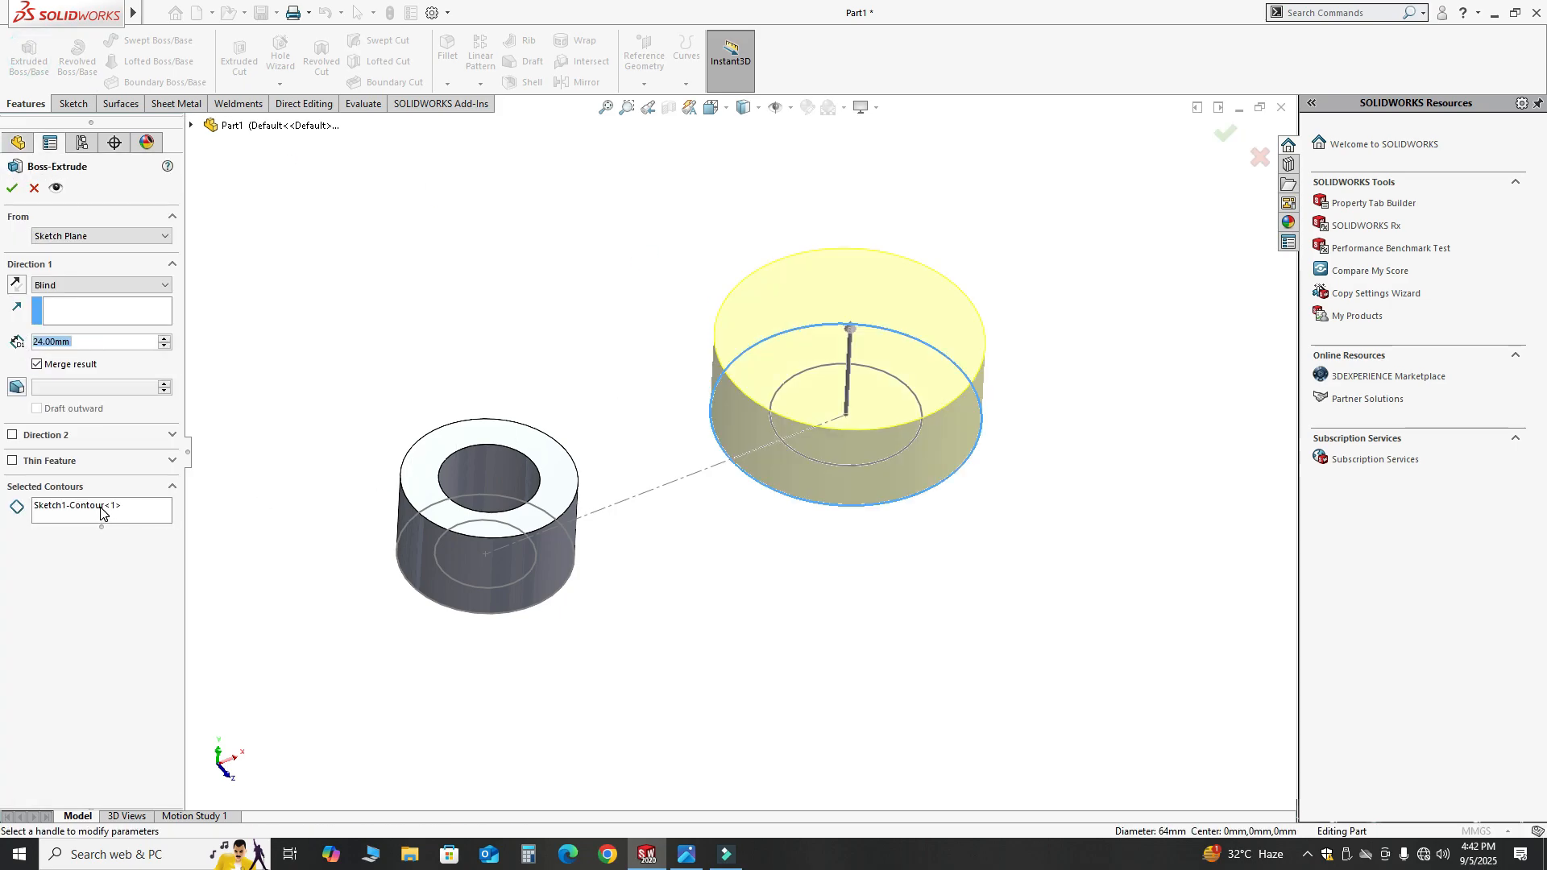
pyautogui.rightClick(101, 513)
pyautogui.click(125, 512)
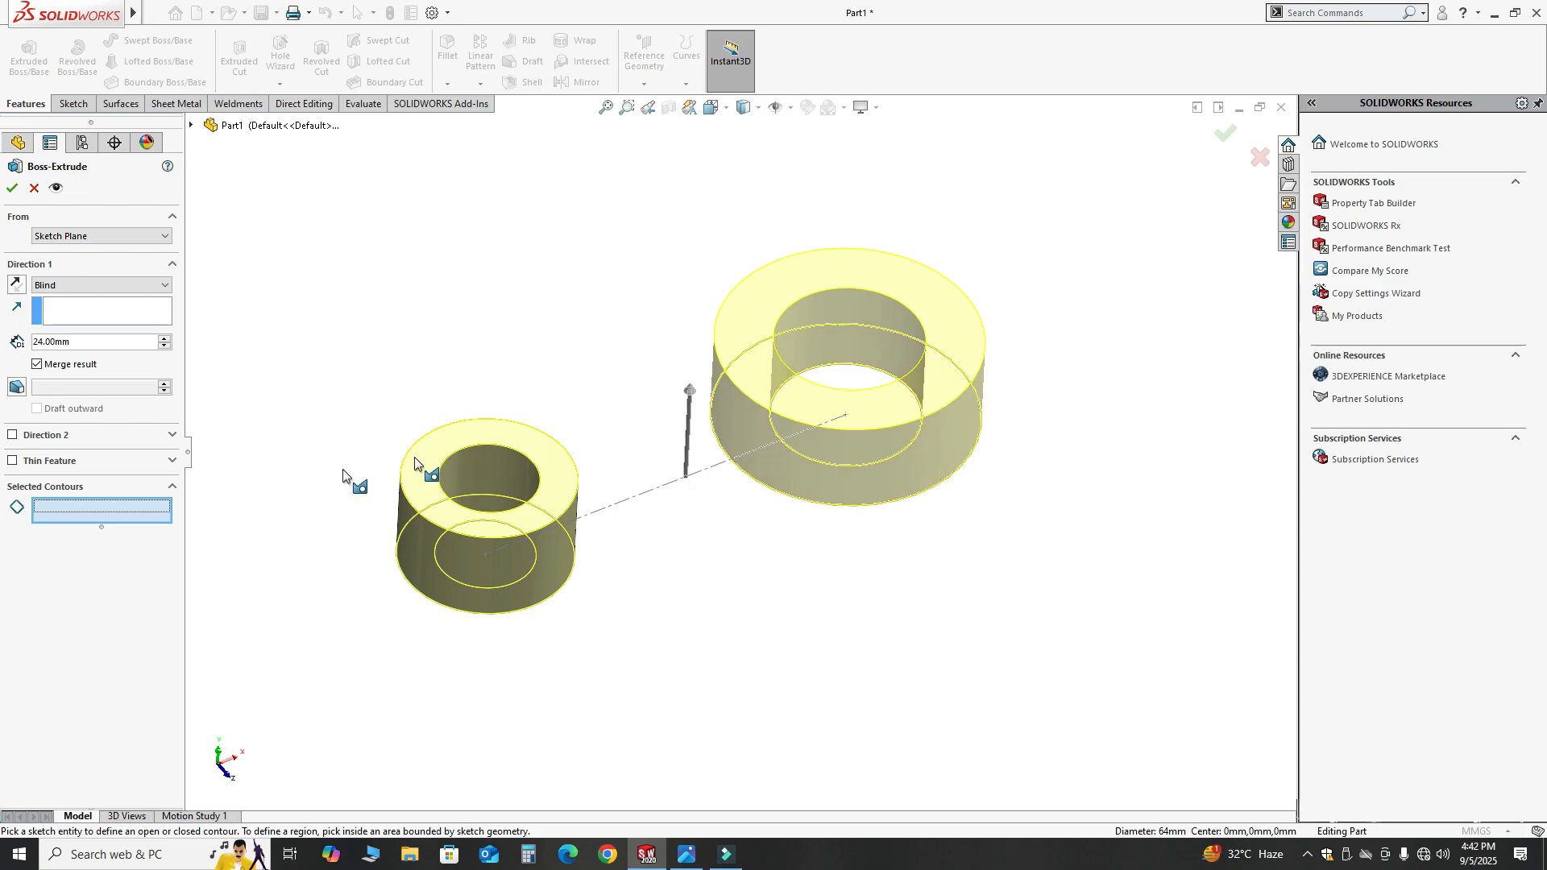
pyautogui.click(756, 369)
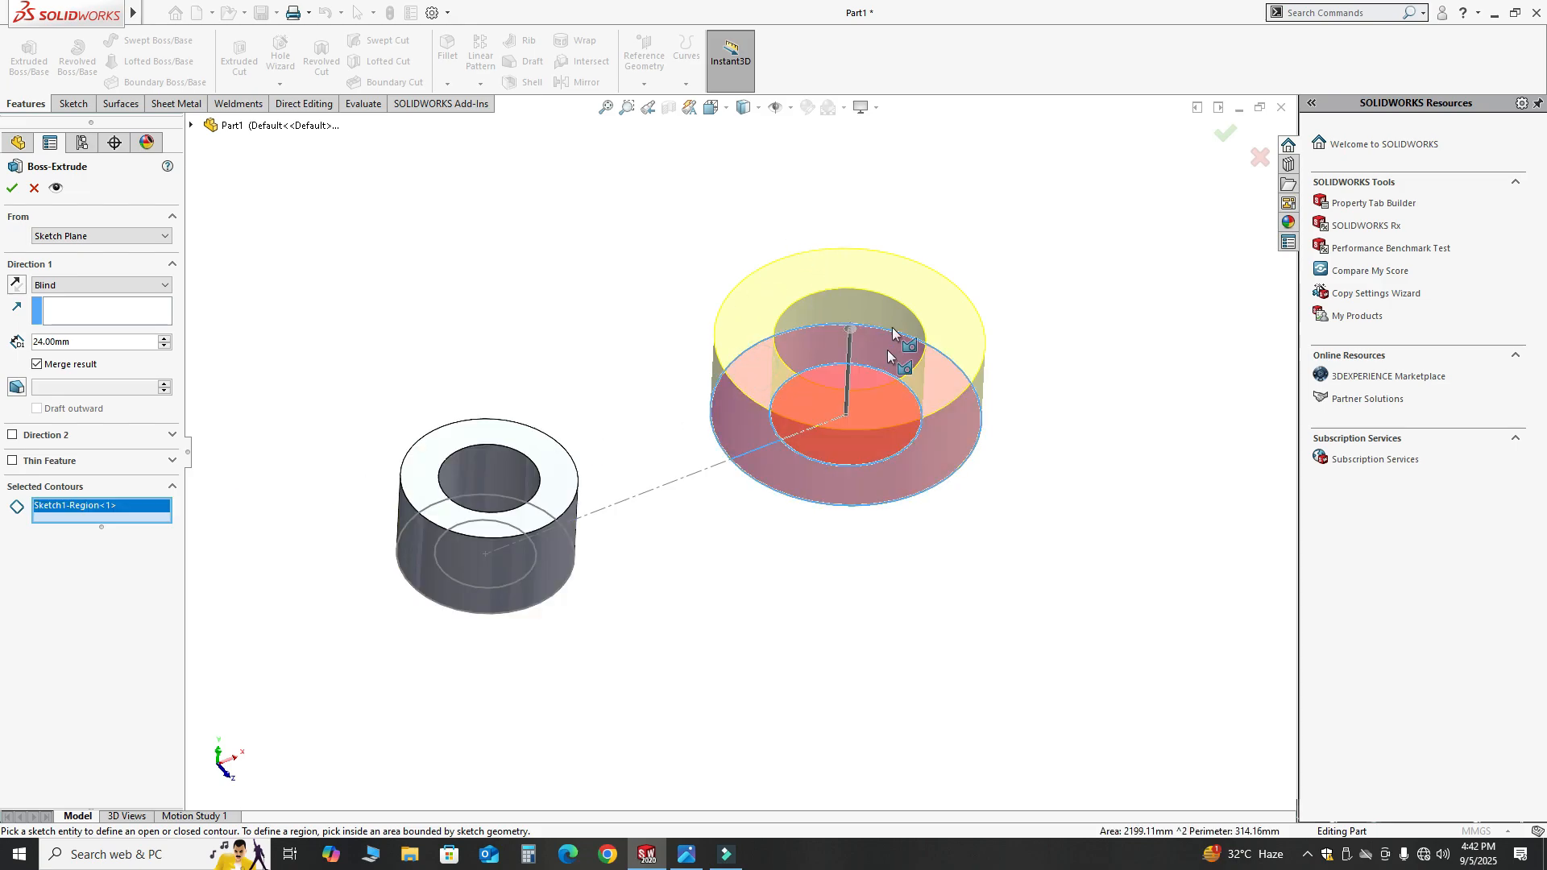
# Step: Check the larger boss height on the reference drawing and extrude its ring to a blind depth of 36 mm in SOLIDWORKS
pyautogui.click(695, 860)
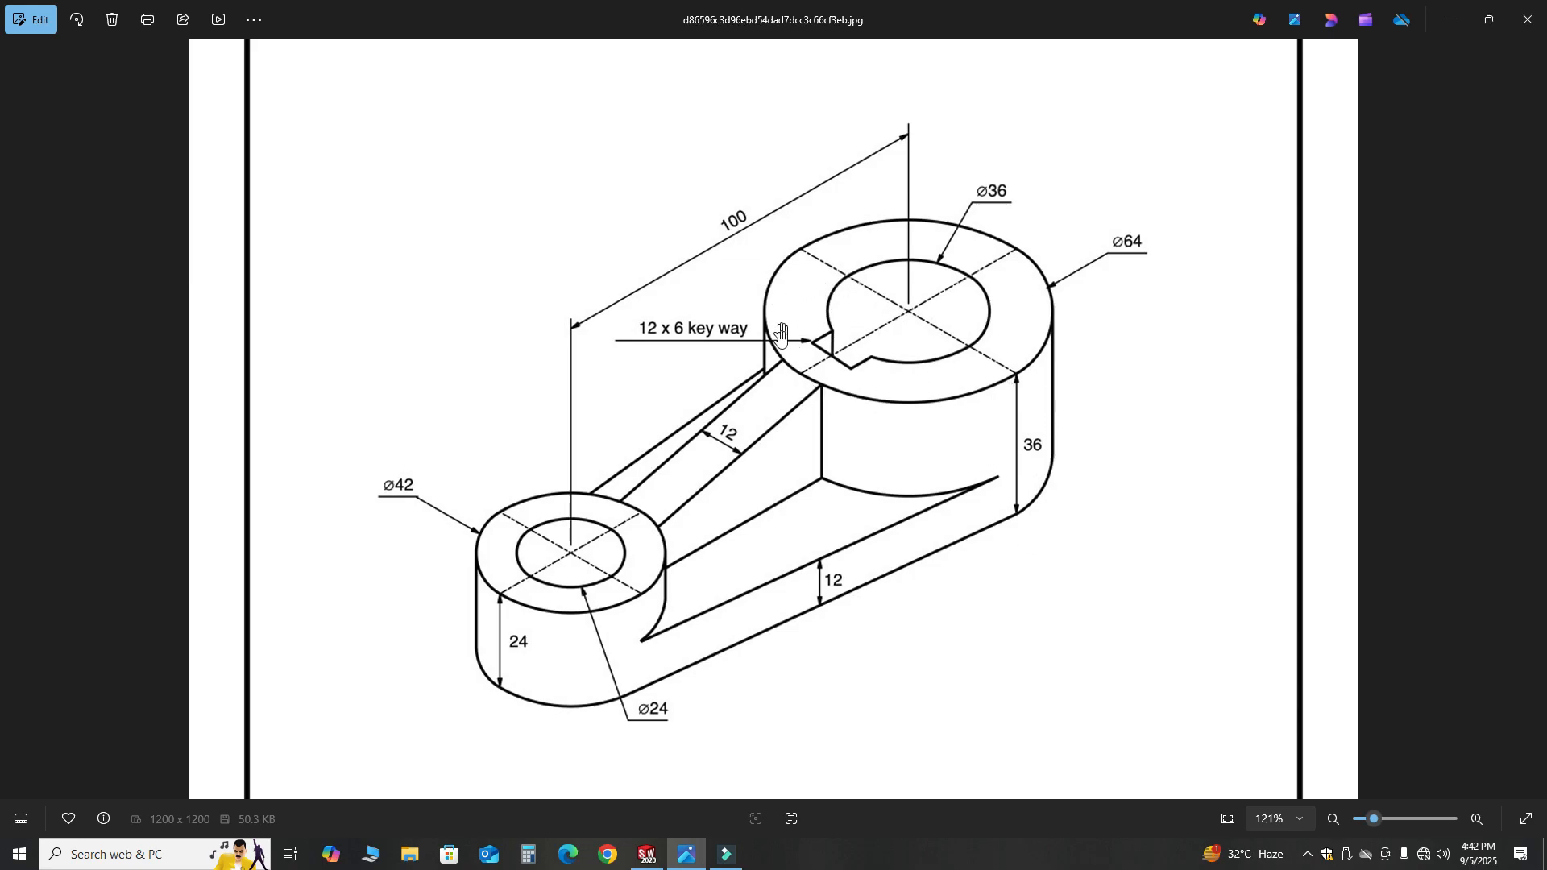
pyautogui.click(654, 851)
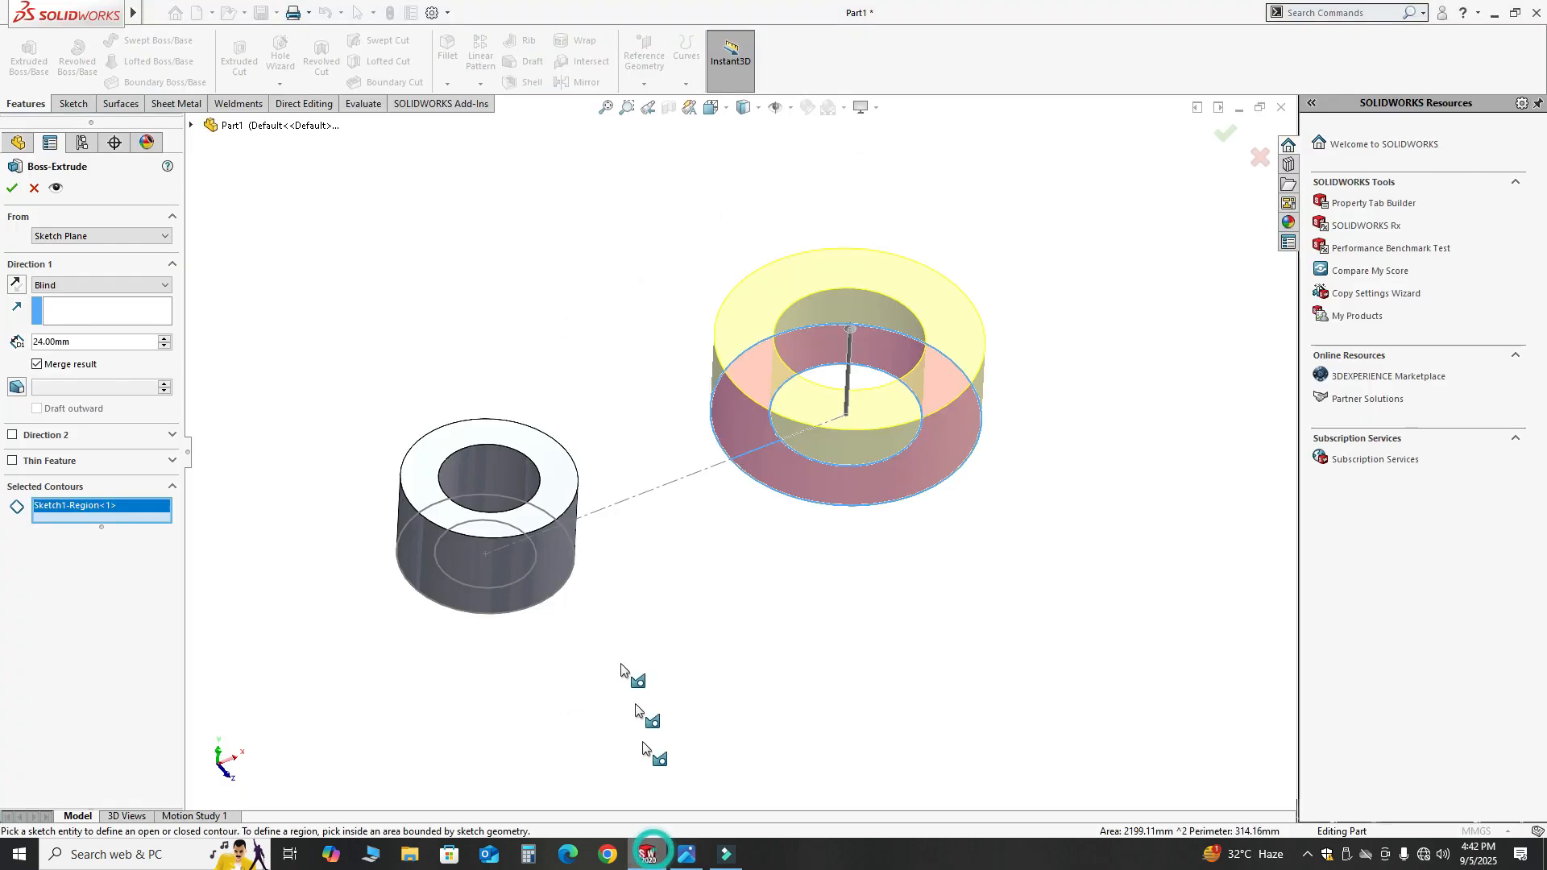
pyautogui.doubleClick(103, 343)
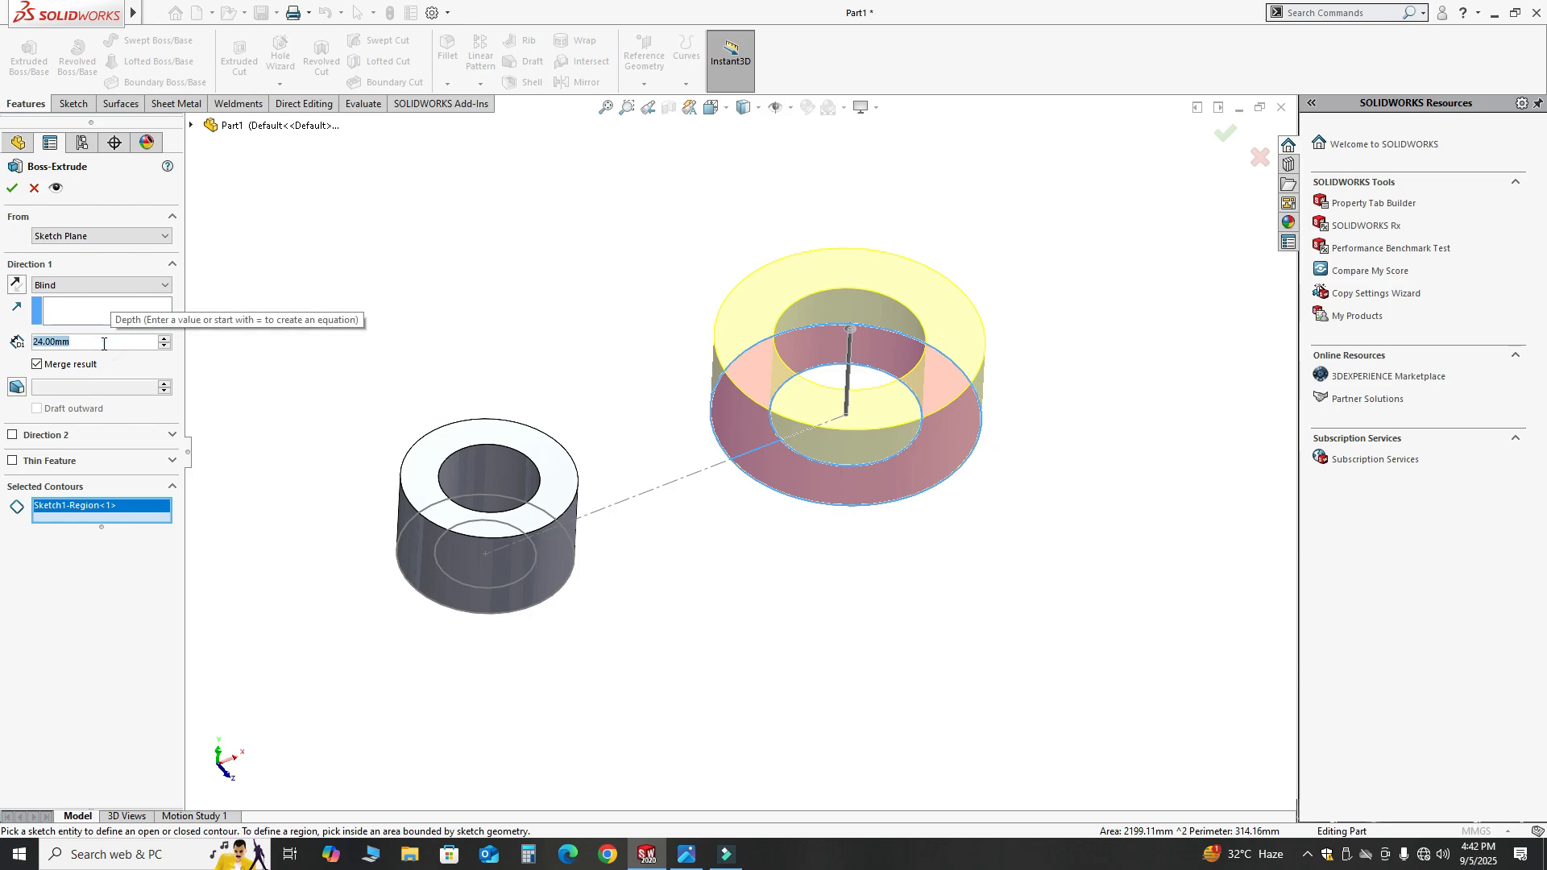
pyautogui.write('36')
pyautogui.press('Return')
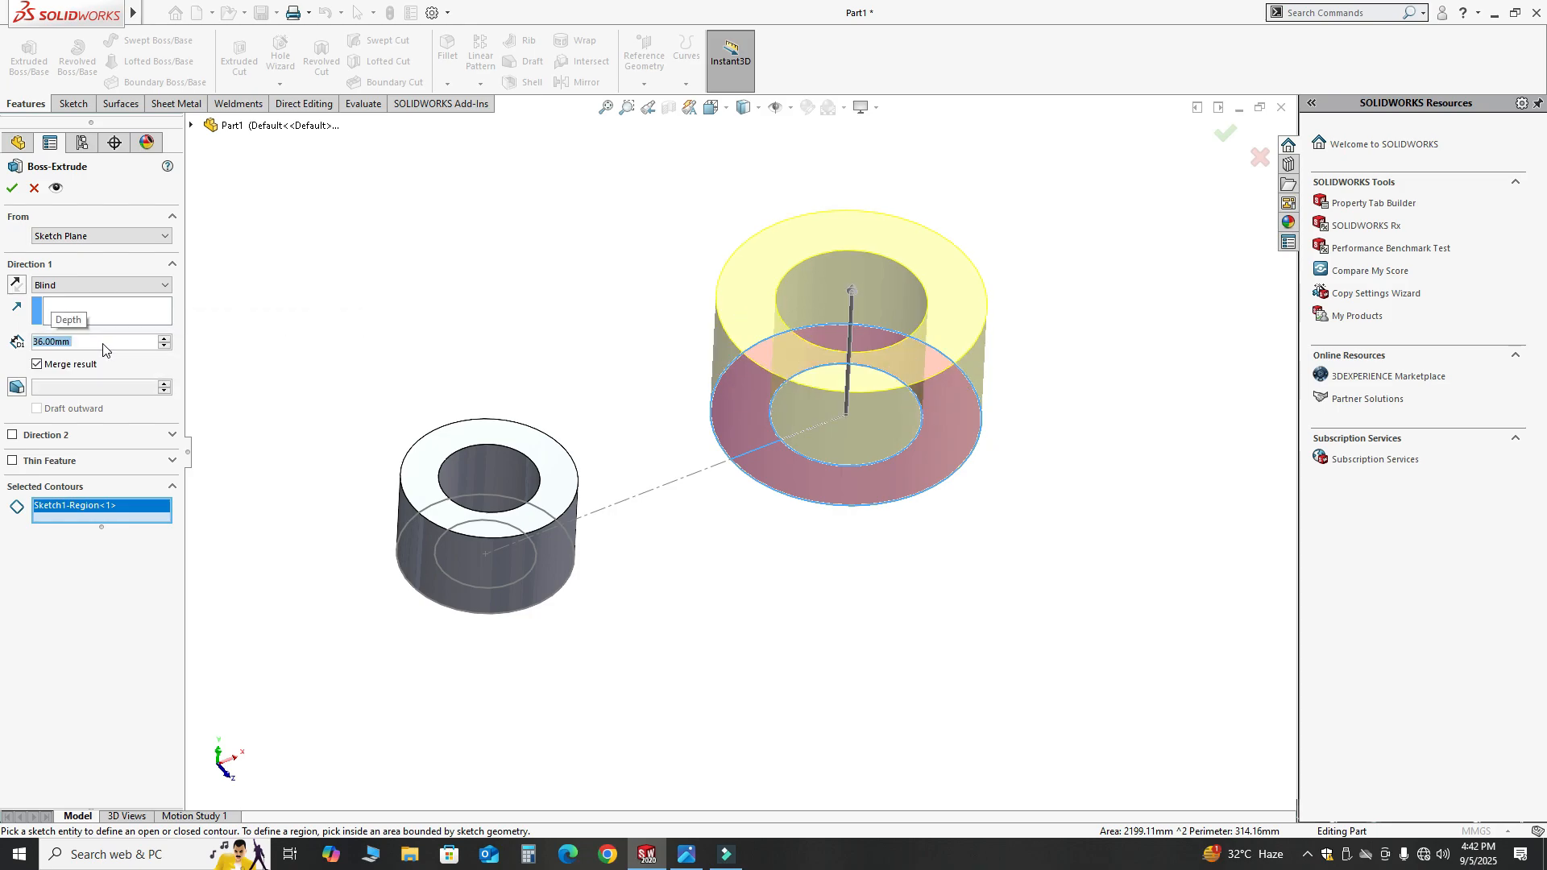
pyautogui.click(17, 192)
pyautogui.click(473, 253)
pyautogui.scroll(2, 554, 330)
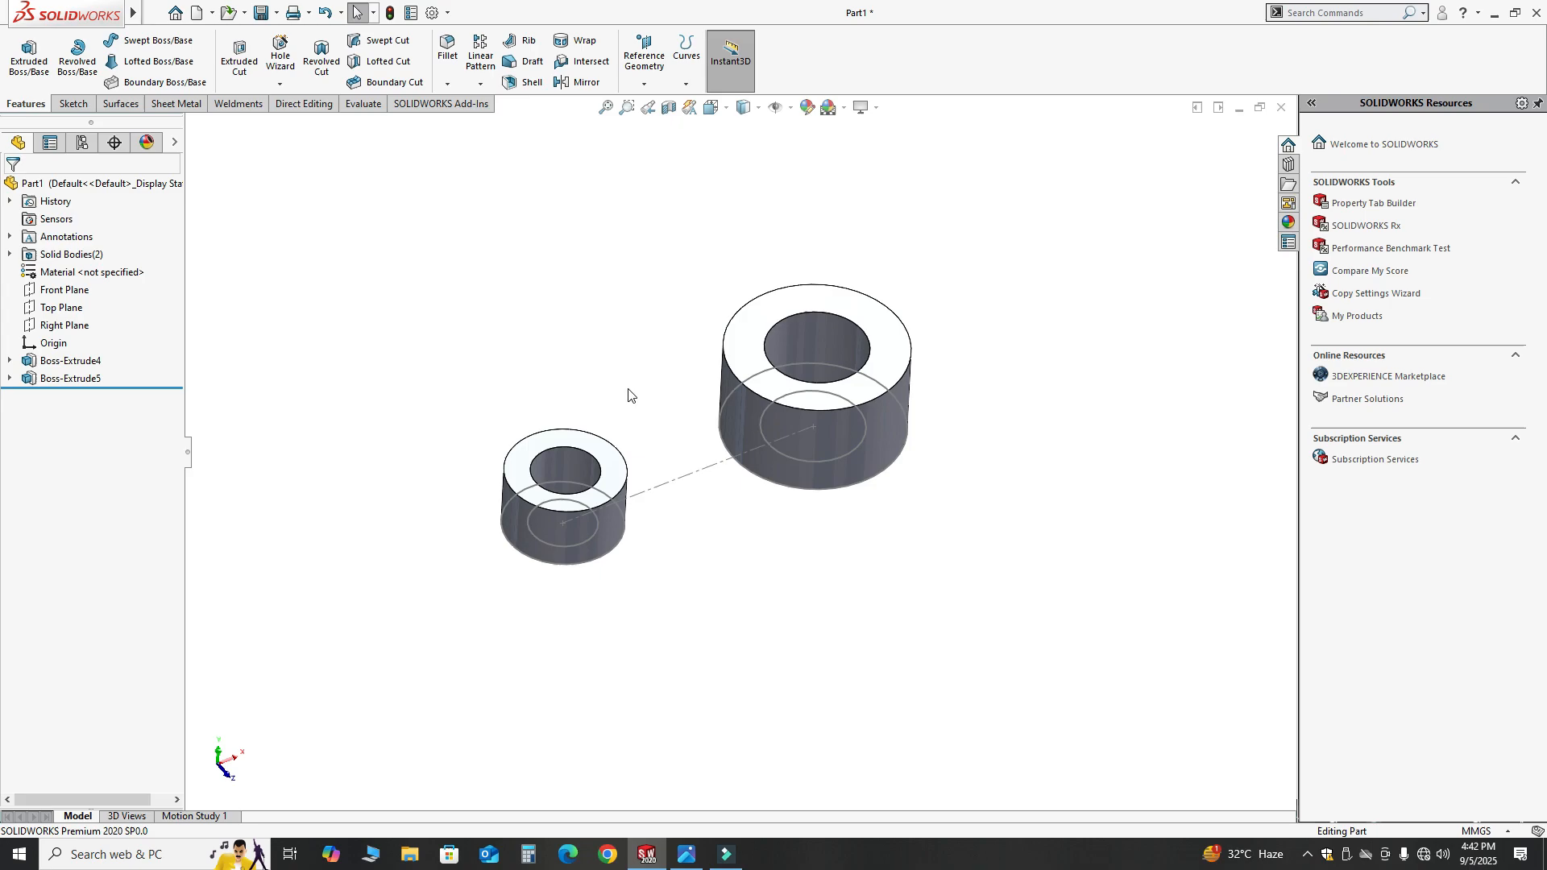
pyautogui.moveTo(628, 395)
pyautogui.mouseDown(button='middle')
pyautogui.moveTo(522, 234)
pyautogui.moveTo(629, 366)
pyautogui.mouseUp(button='middle')
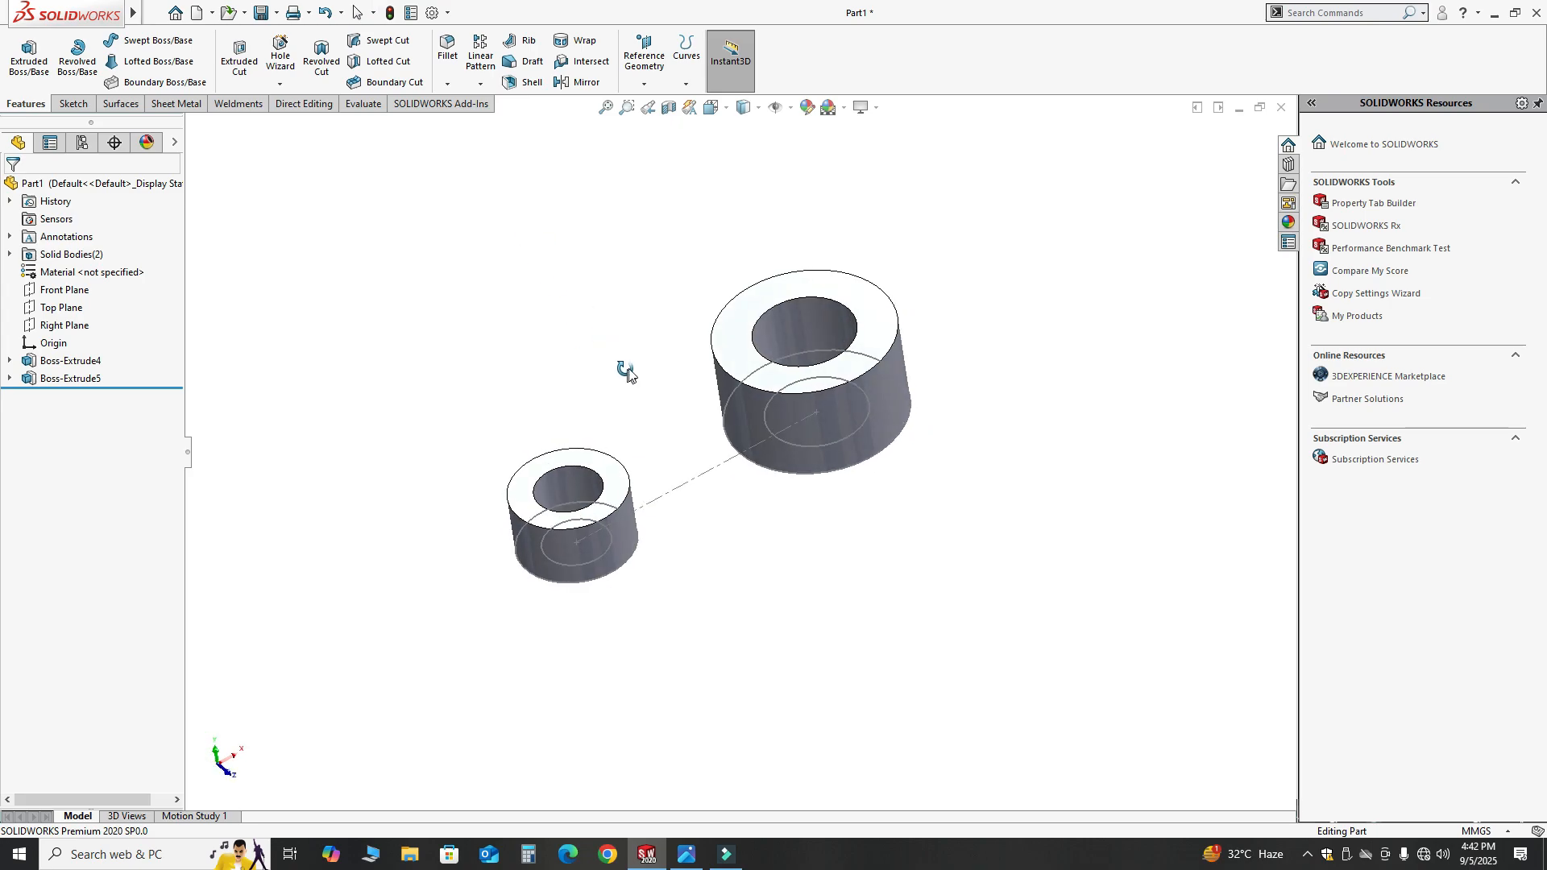
# Step: Check the connecting arm on the reference drawing, then convert both bosses' outer circles into a new Top Plane sketch in SOLIDWORKS
pyautogui.click(687, 856)
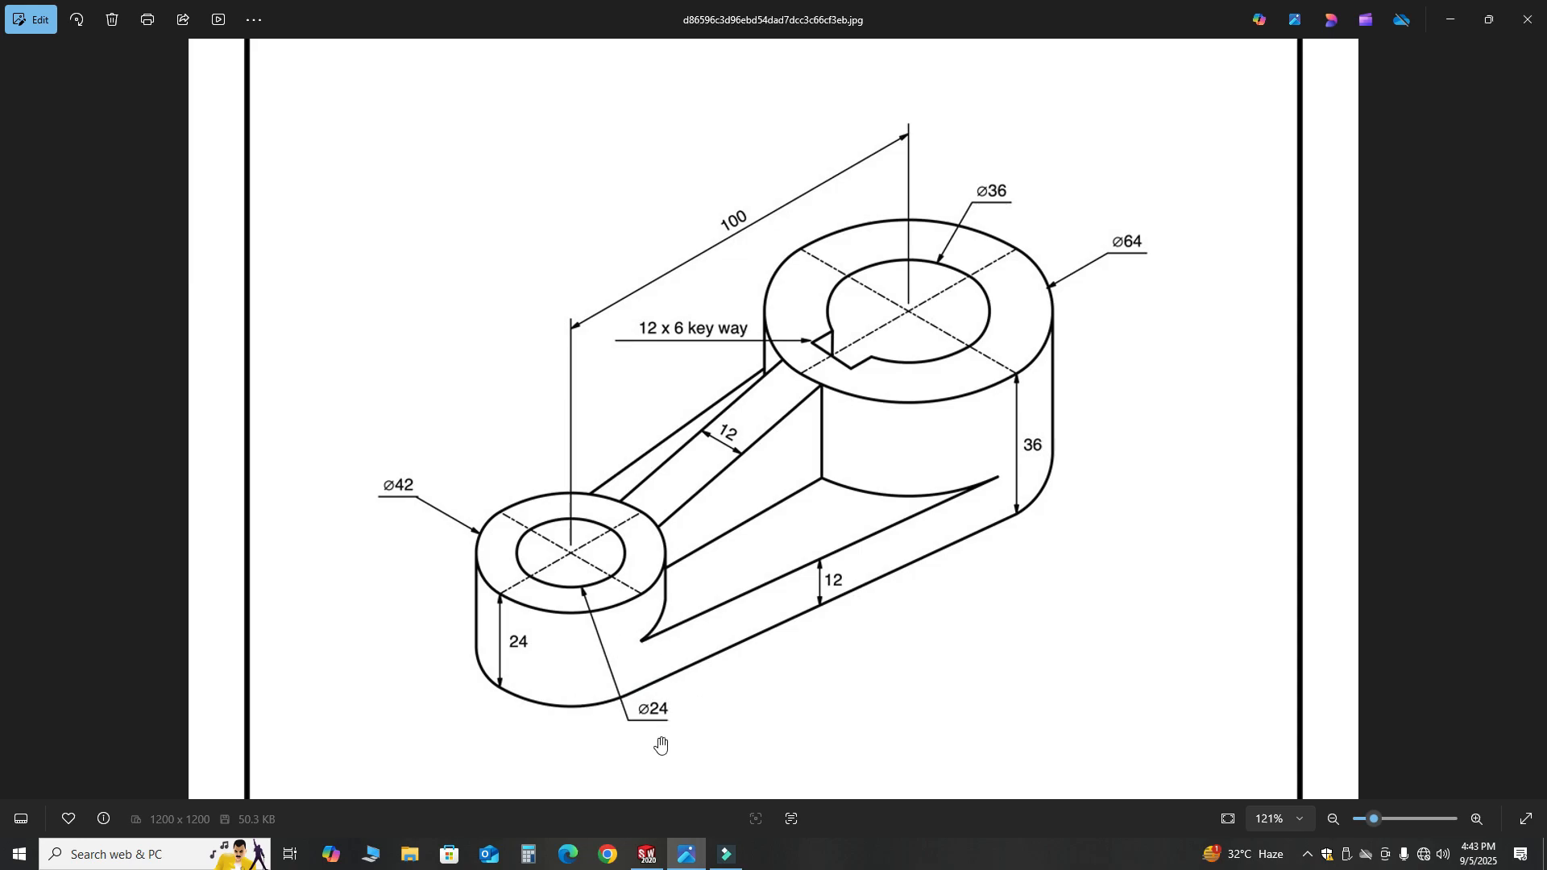
pyautogui.click(648, 854)
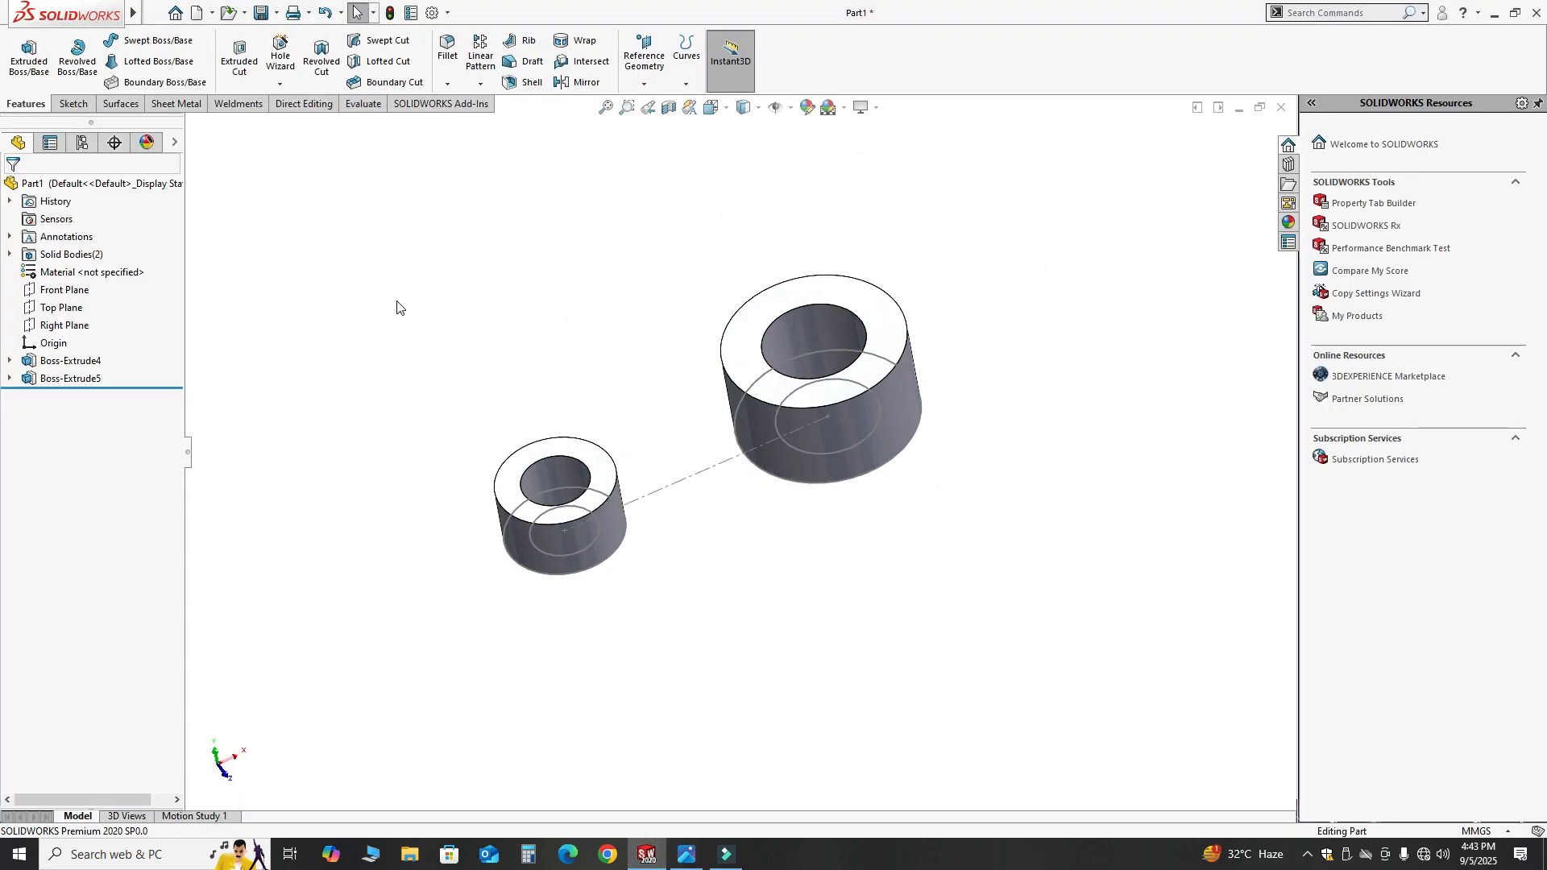
pyautogui.click(80, 307)
pyautogui.click(101, 274)
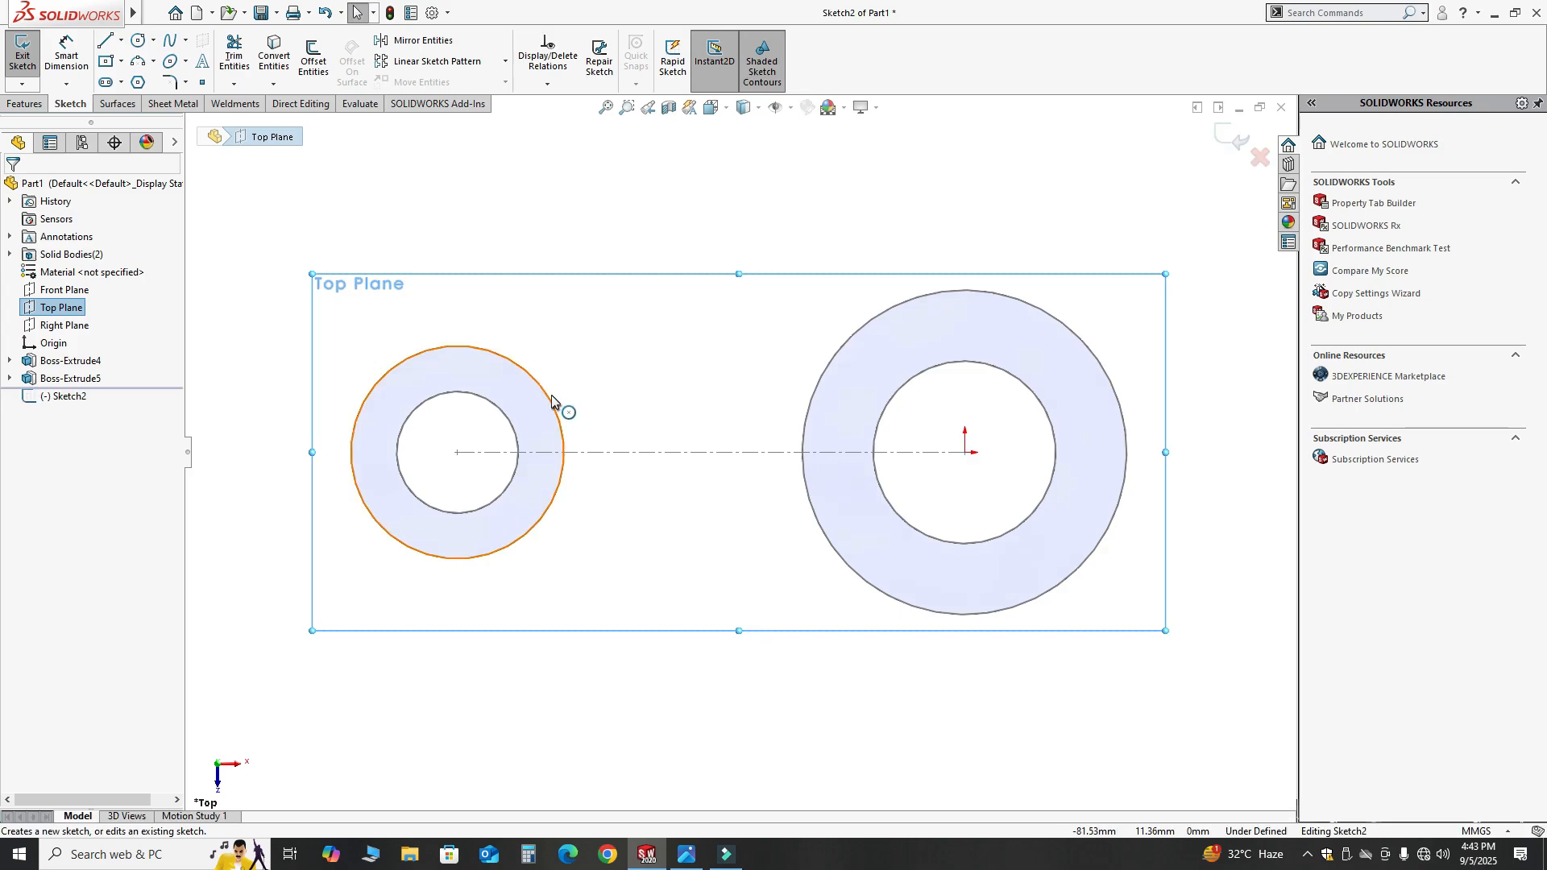
pyautogui.click(552, 401)
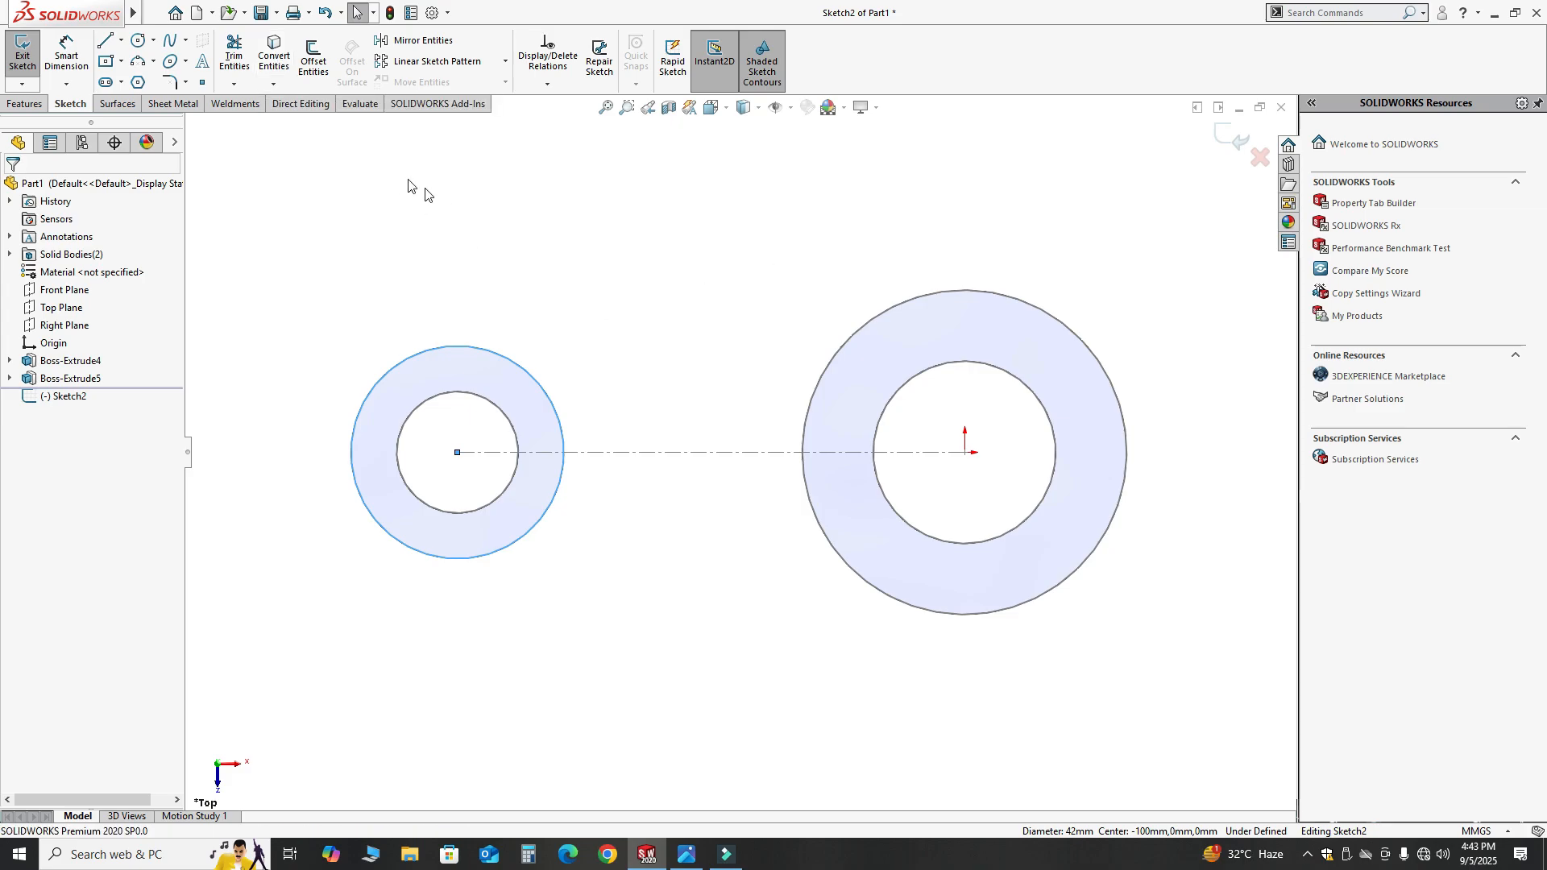
pyautogui.click(275, 58)
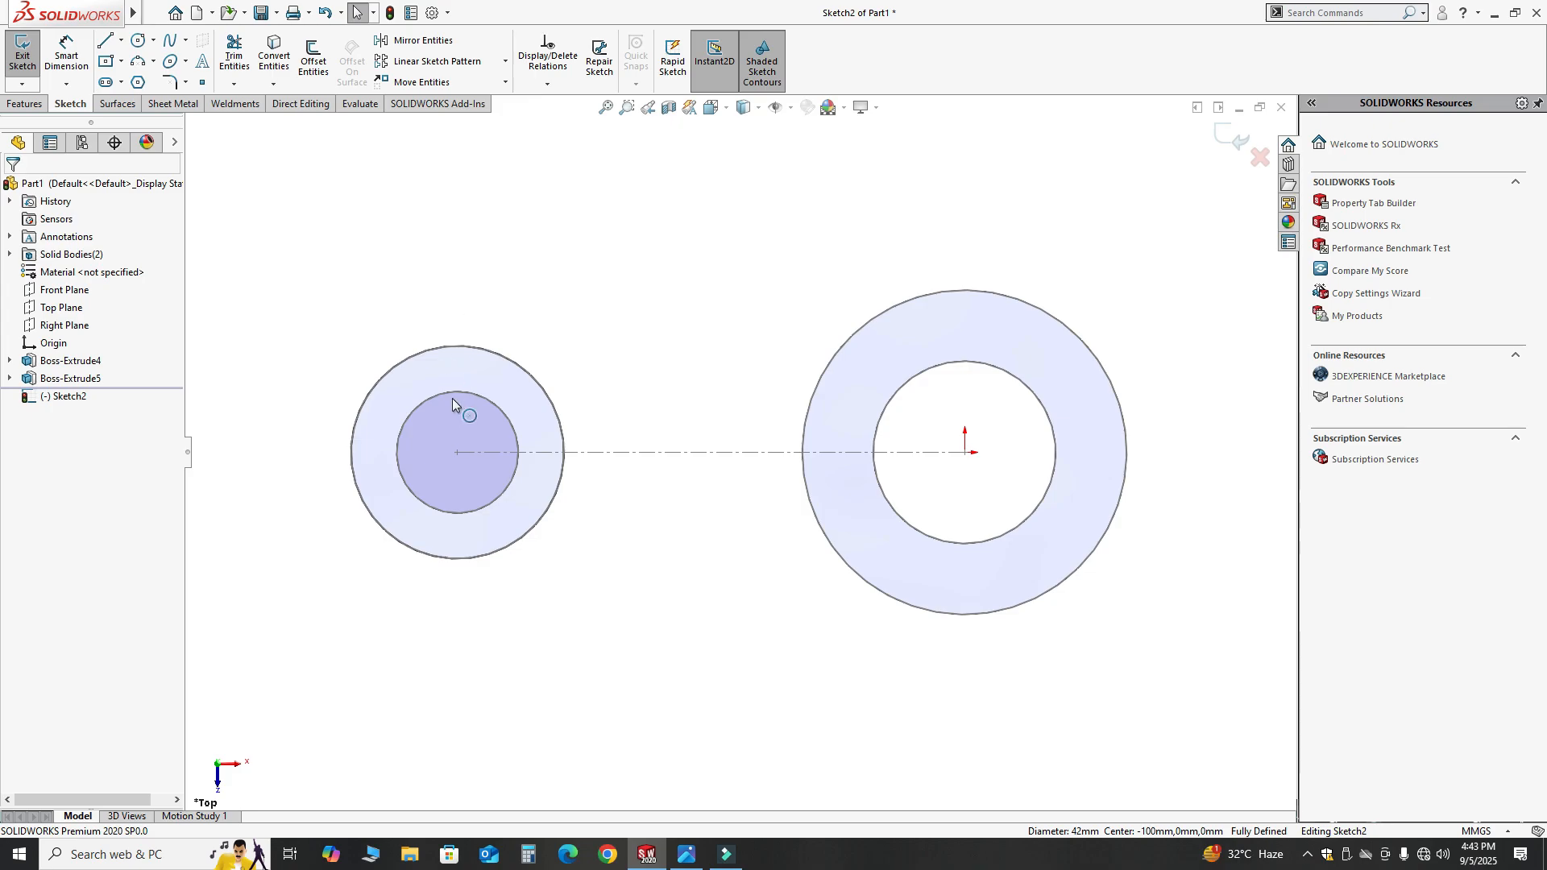
pyautogui.click(857, 336)
pyautogui.click(278, 65)
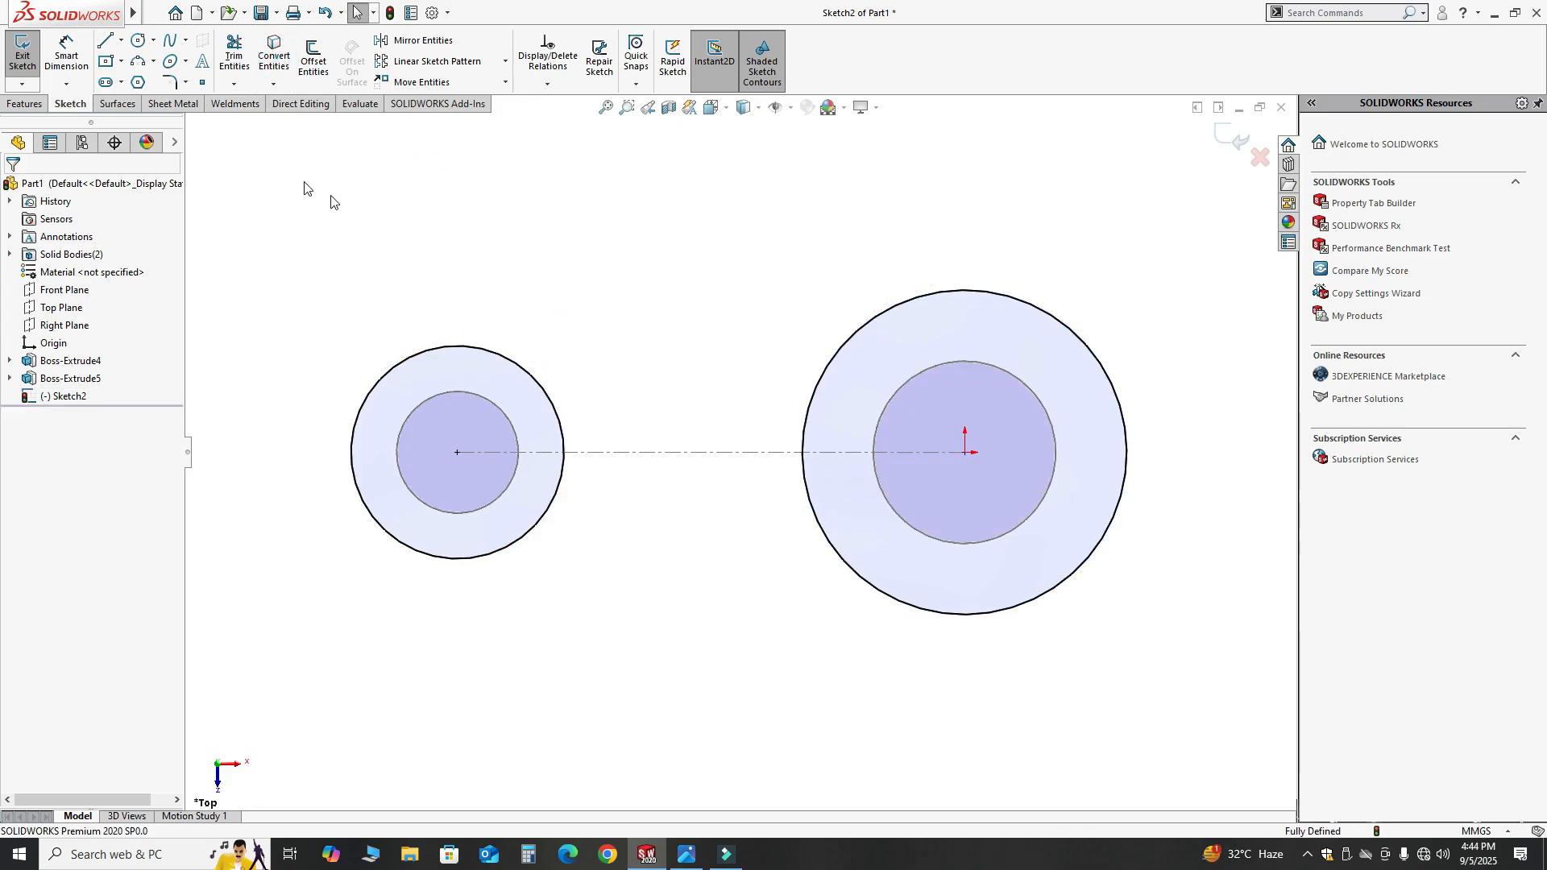
# Step: Sketch a sloping line above the centerline from the larger outer circle to the smaller outer circle
pyautogui.click(104, 42)
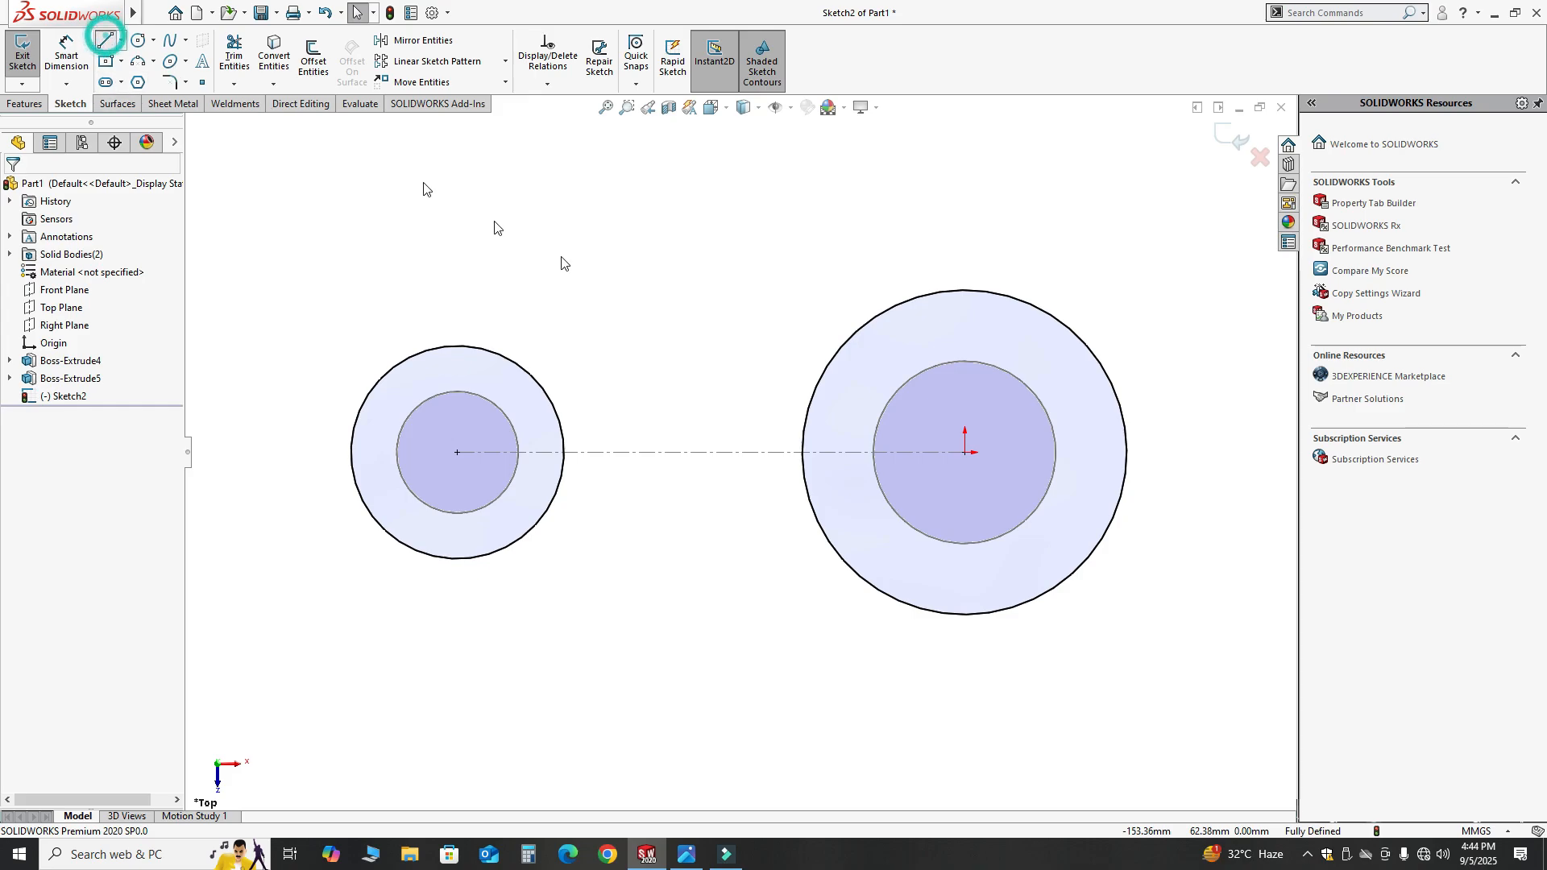
pyautogui.click(842, 348)
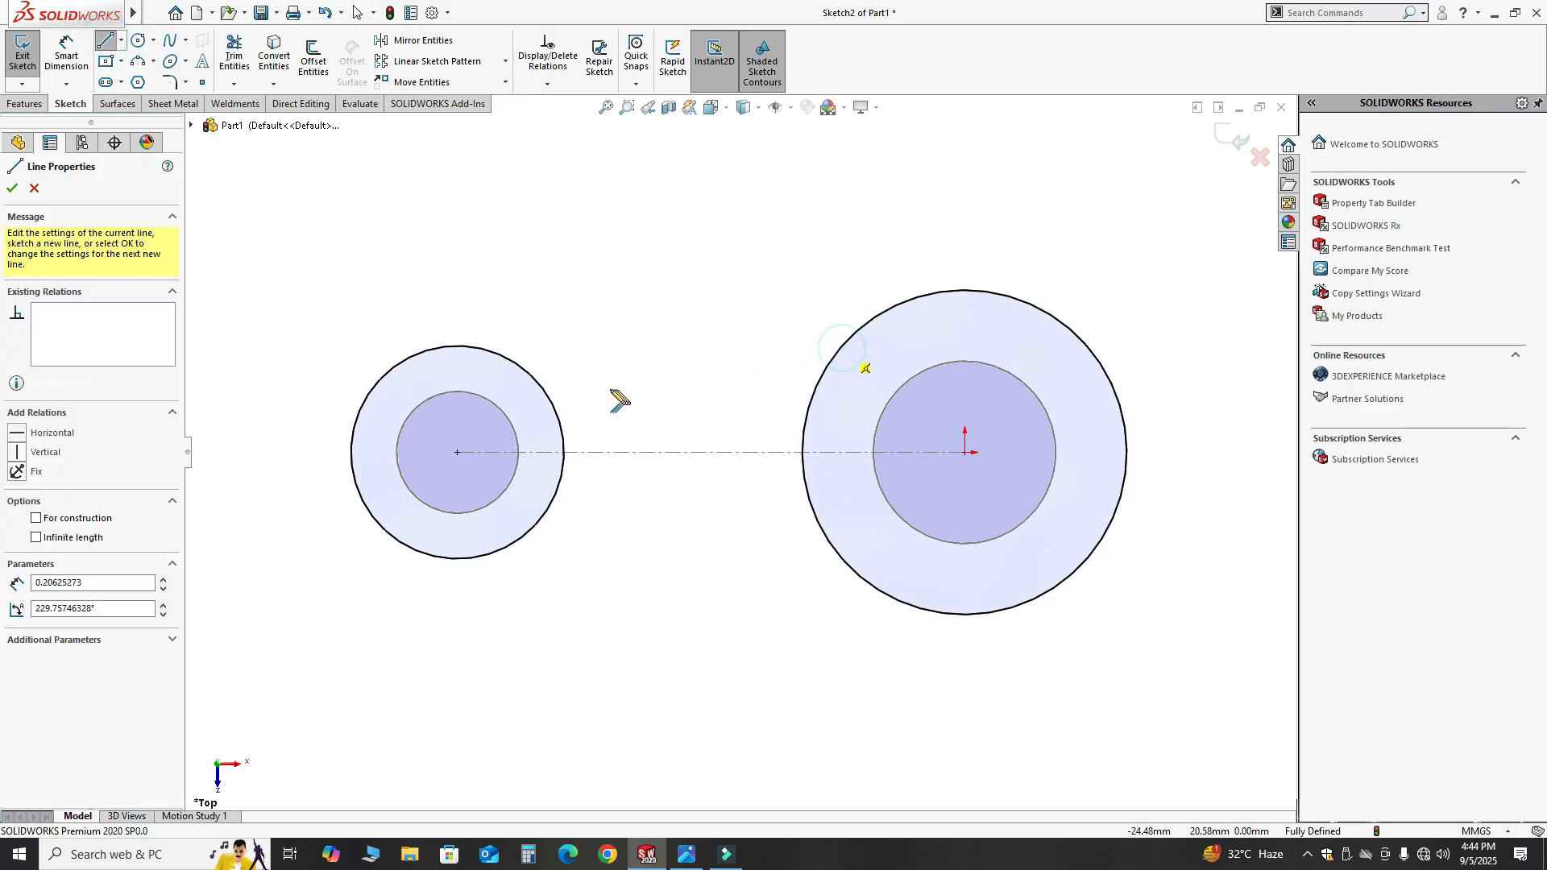
pyautogui.click(553, 407)
pyautogui.press('Escape')
pyautogui.press('Escape')
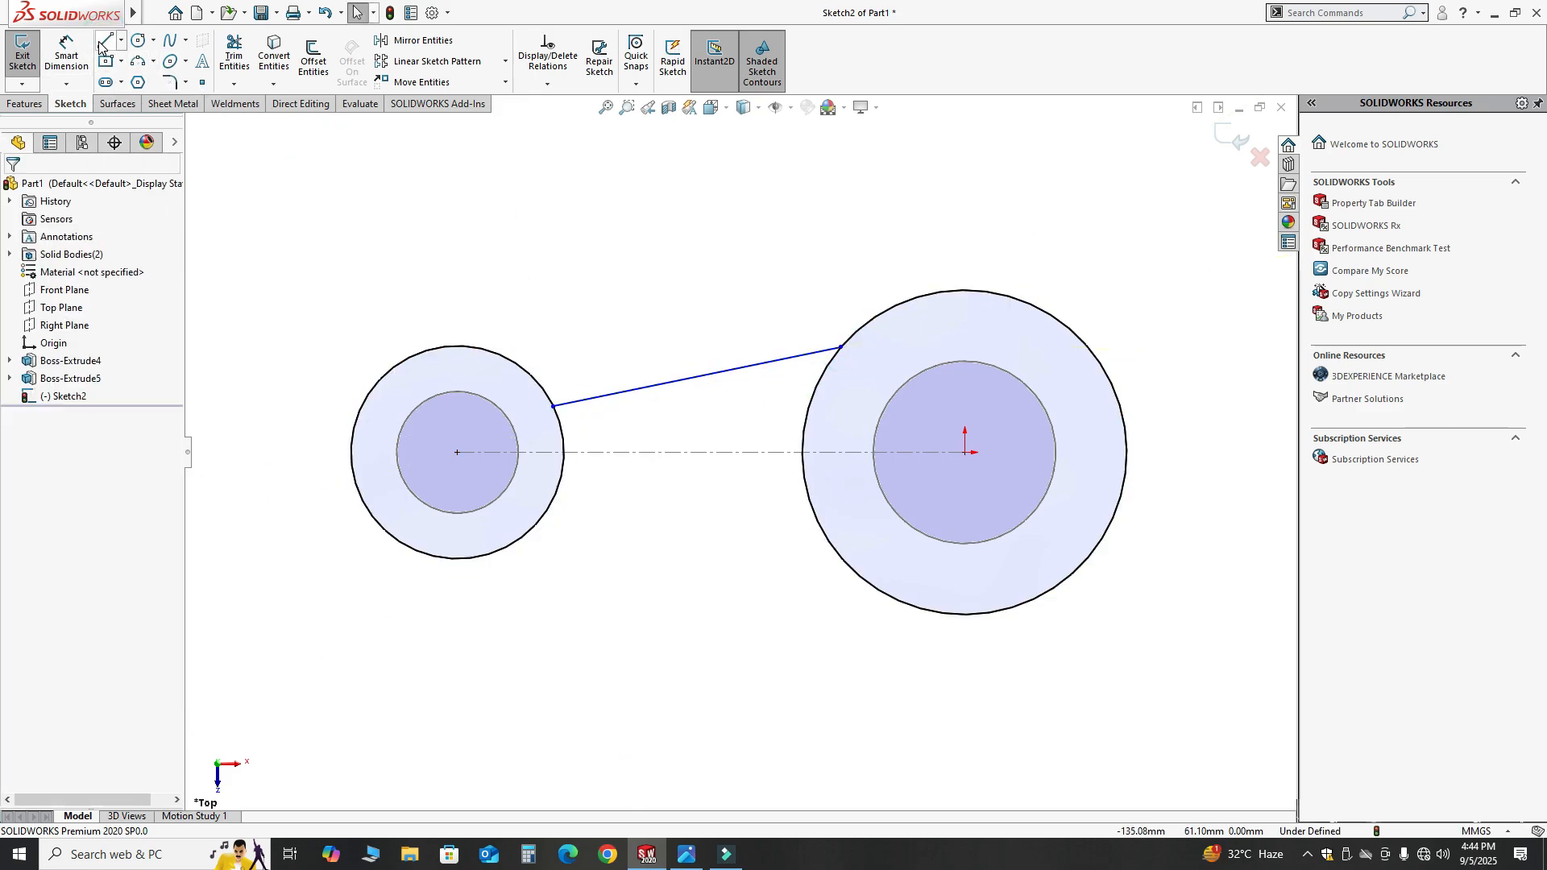
# Step: Sketch a second sloping line below the centerline from the larger outer circle to the smaller outer circle
pyautogui.click(104, 40)
pyautogui.click(825, 539)
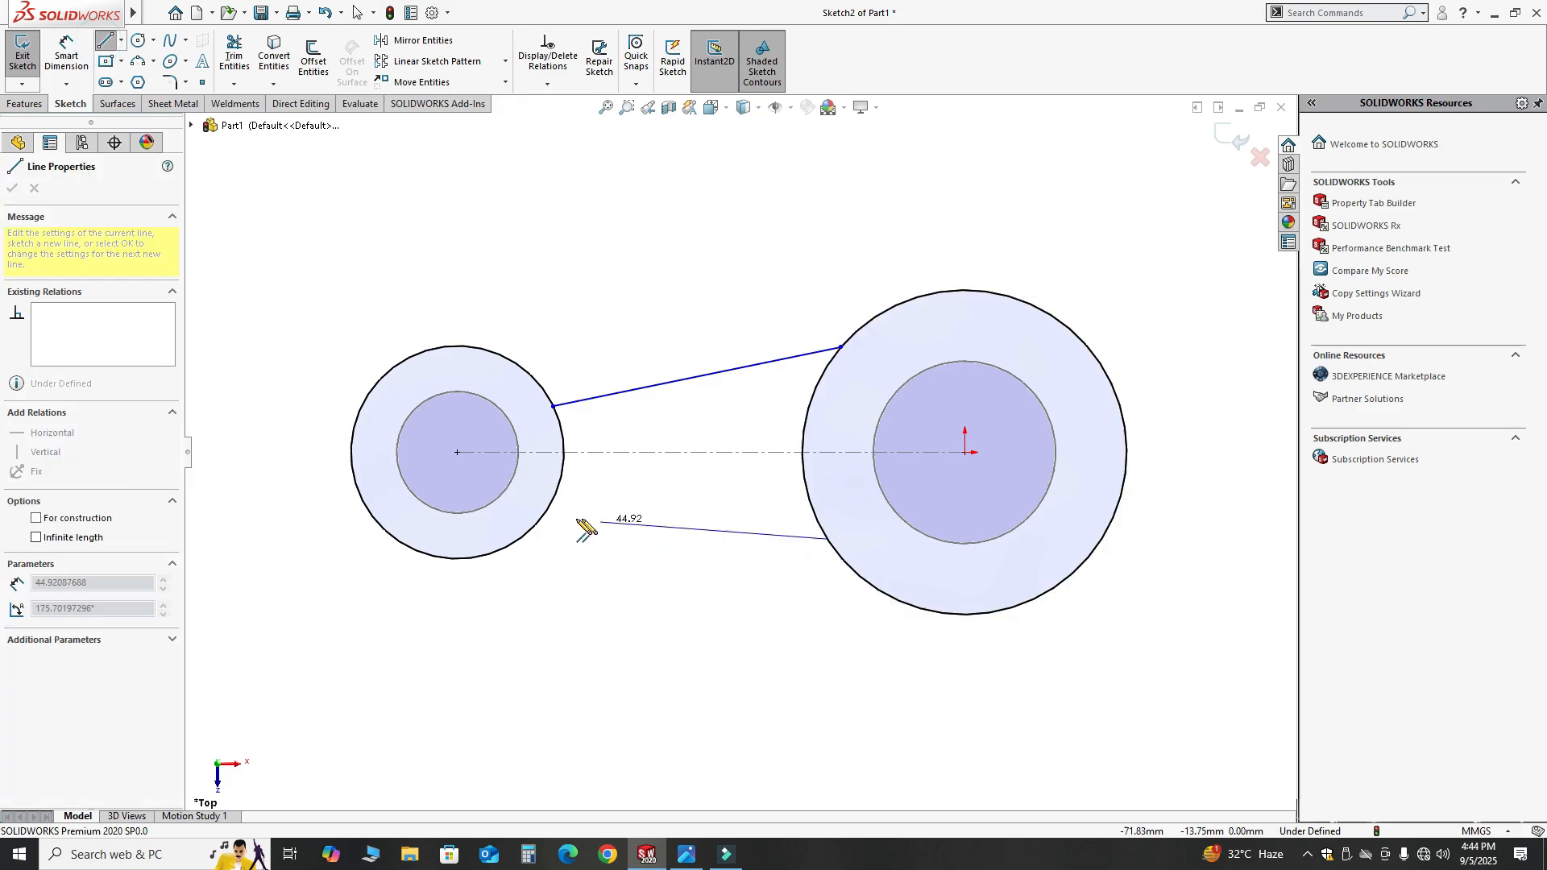
pyautogui.click(549, 510)
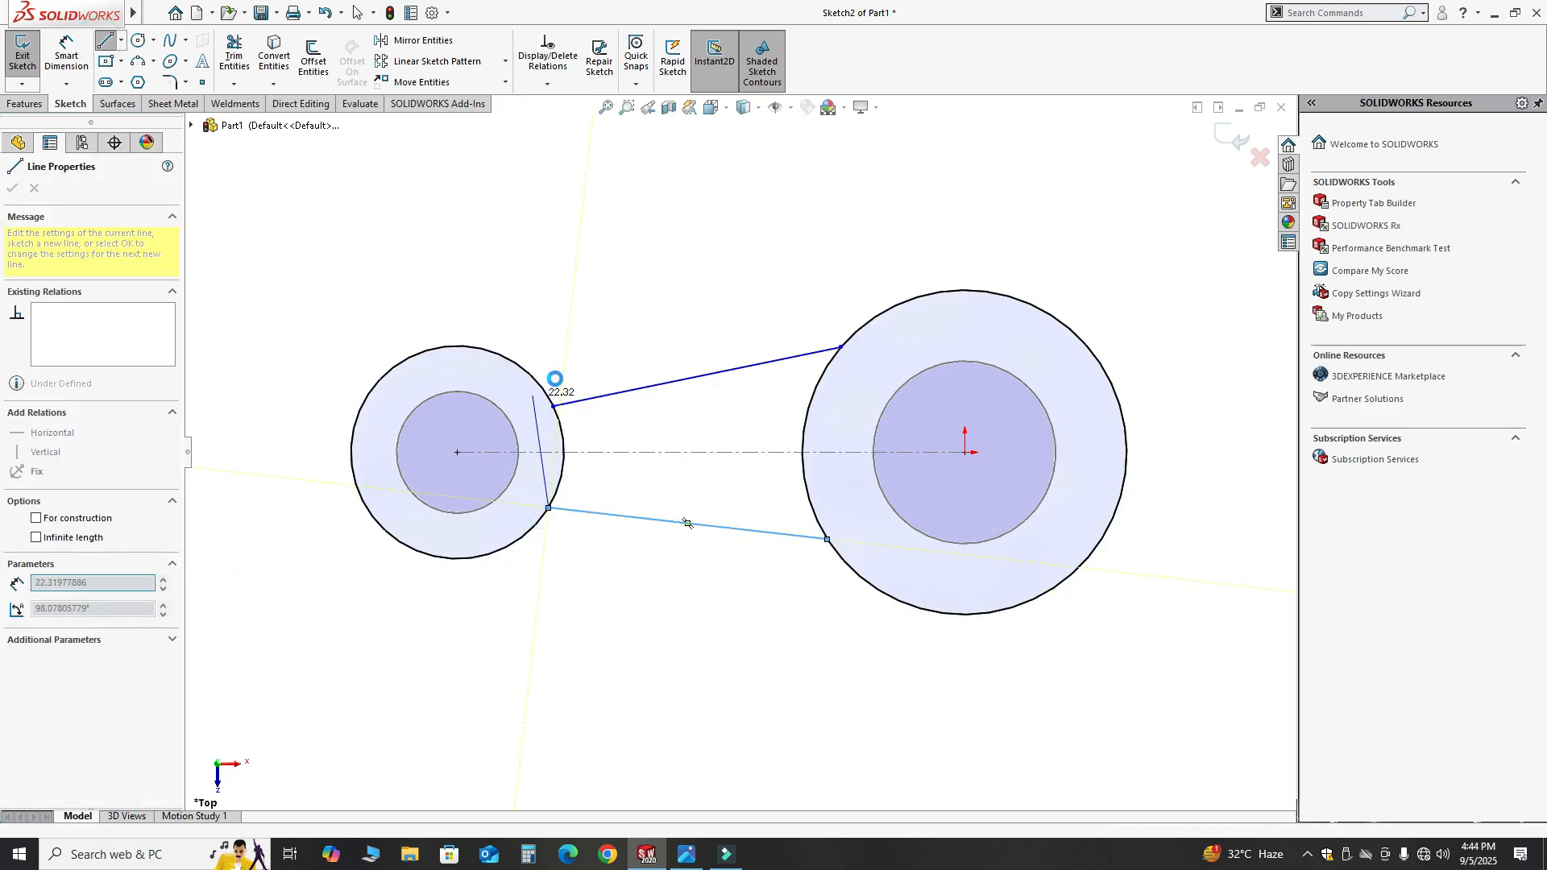
pyautogui.press('Escape')
pyautogui.press('Escape')
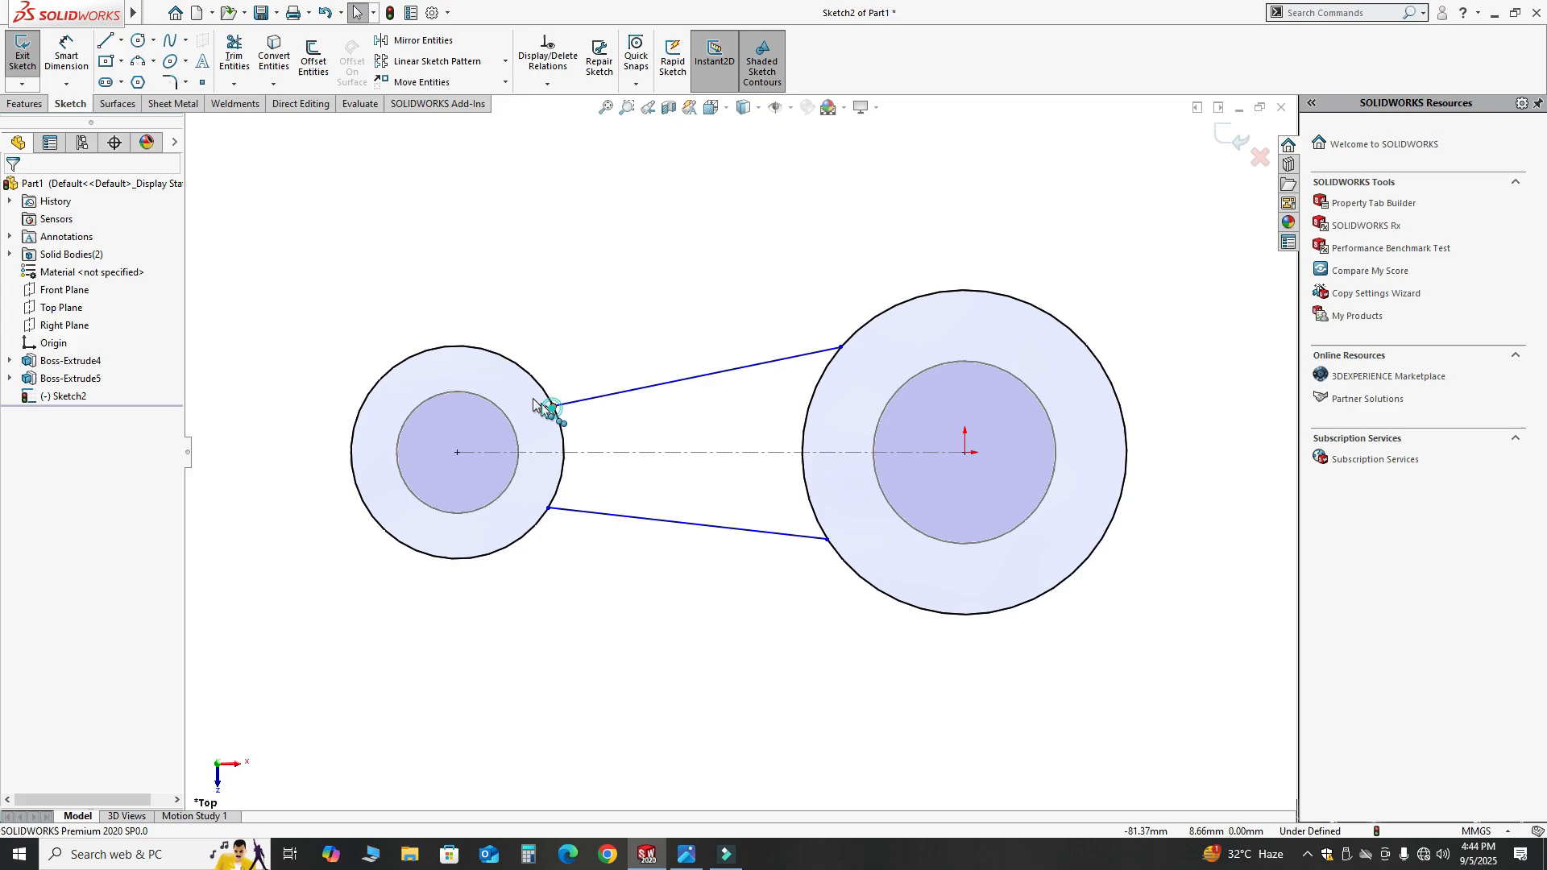
# Step: Reposition the upper connecting line's end on the smaller circle and make the line tangent to both outer circles
pyautogui.moveTo(553, 405); pyautogui.dragTo(514, 361)
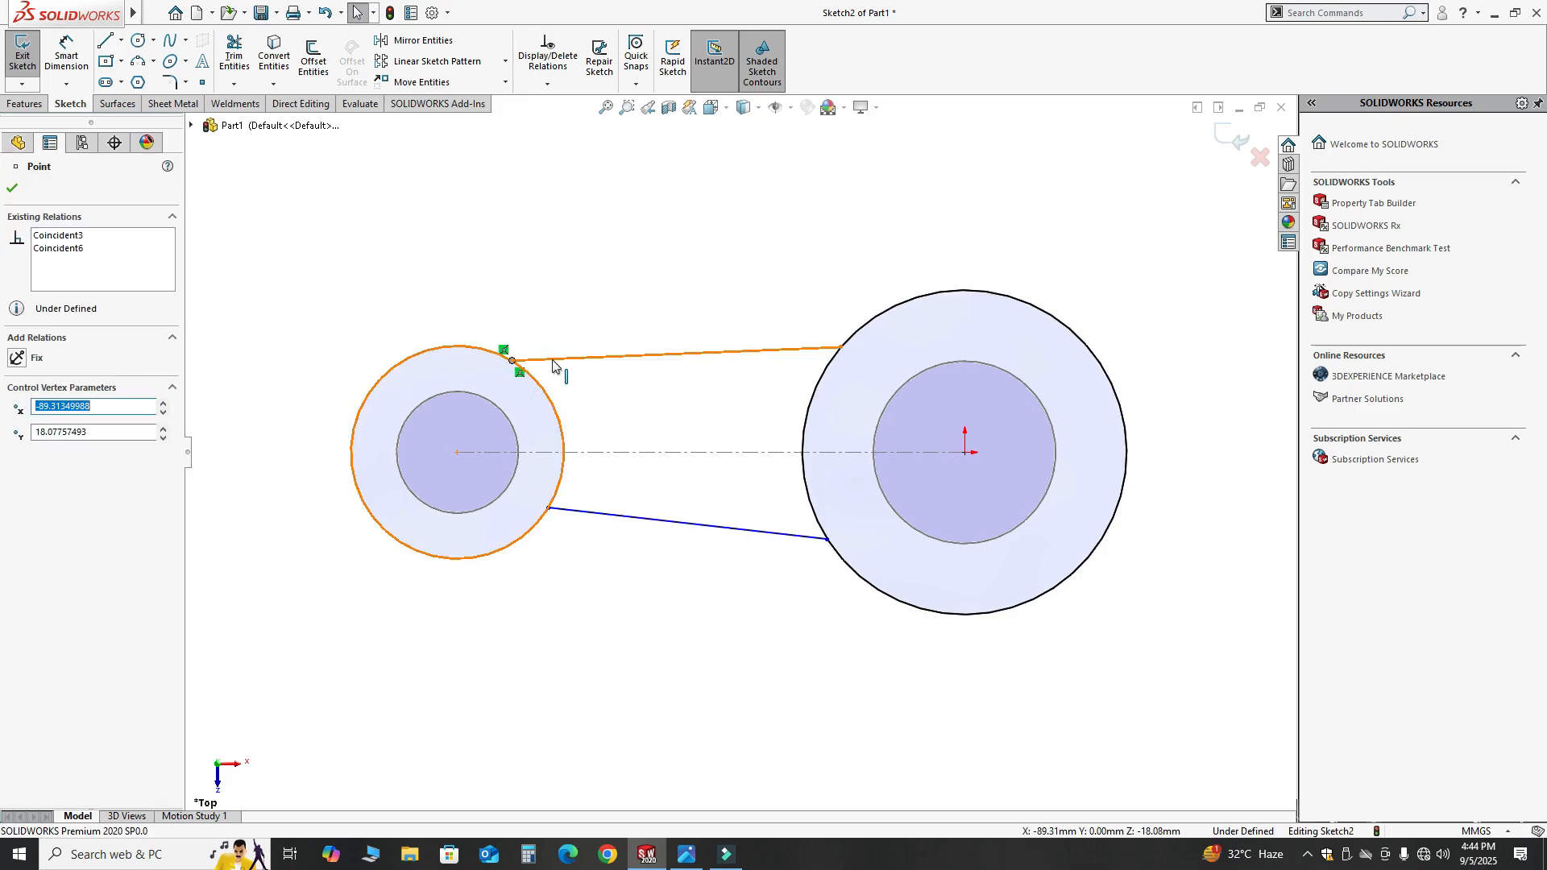
pyautogui.click(546, 357)
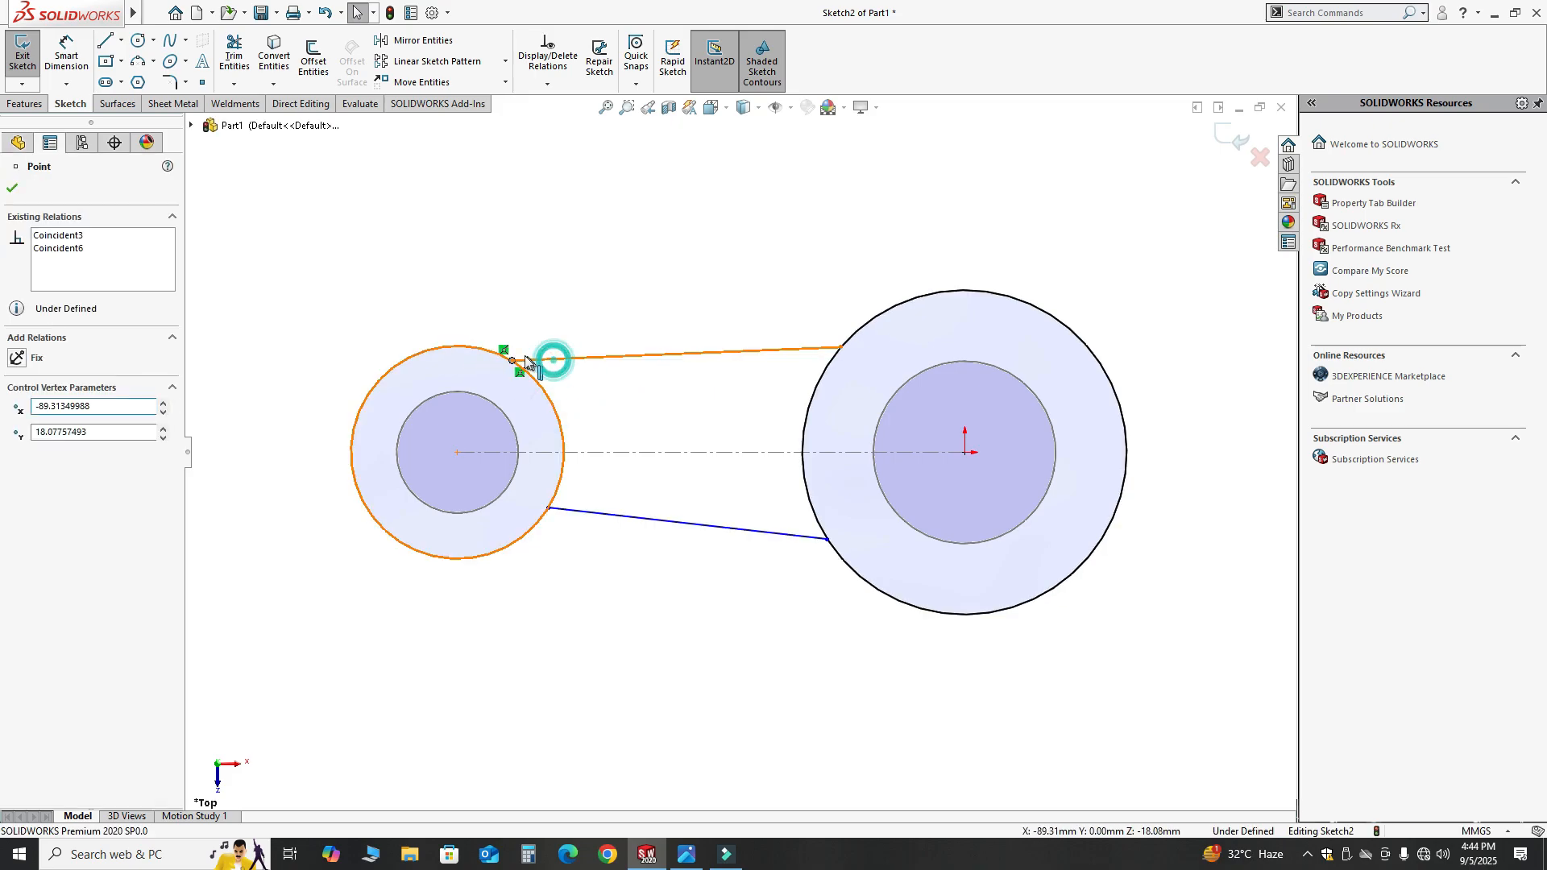
pyautogui.keyDown('ctrl'); pyautogui.click(460, 346); pyautogui.keyUp('ctrl')
pyautogui.click(516, 281)
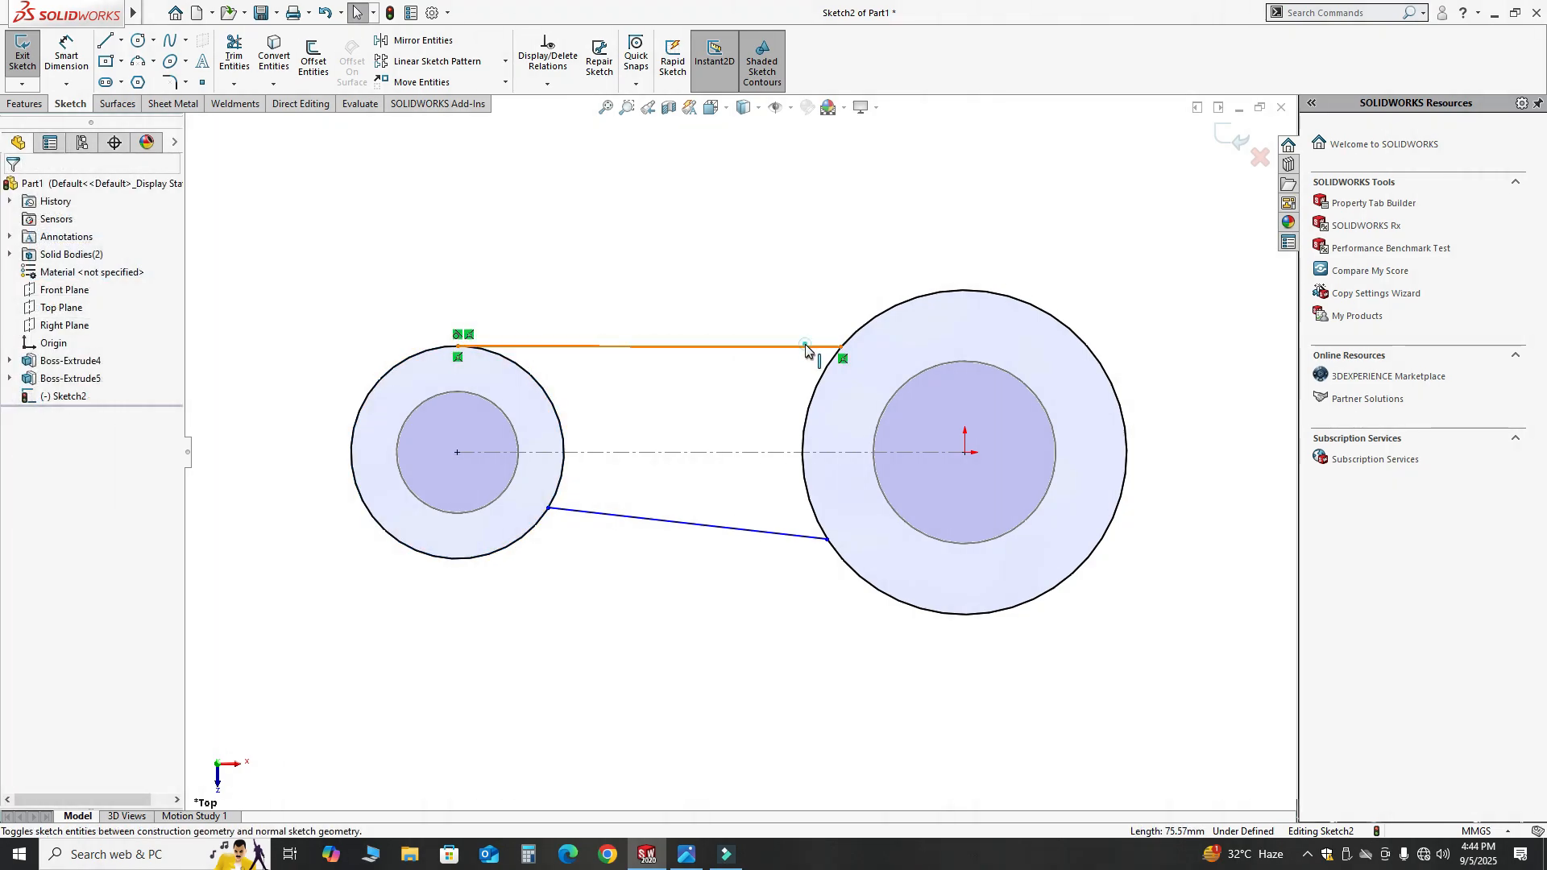
pyautogui.click(805, 347)
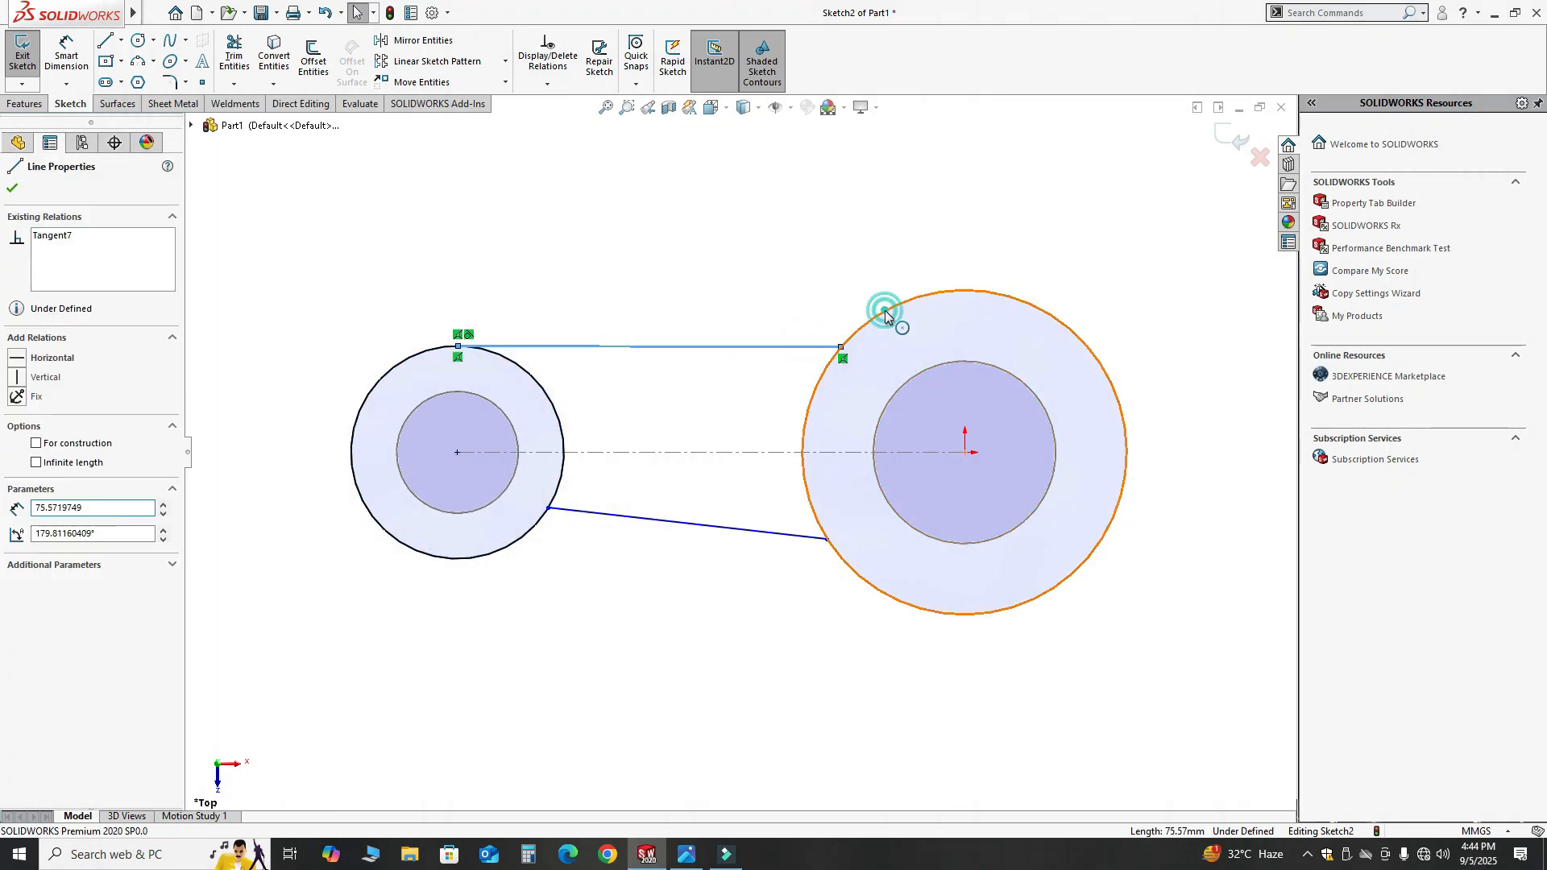
pyautogui.keyDown('ctrl'); pyautogui.click(887, 312); pyautogui.keyUp('ctrl')
pyautogui.click(930, 239)
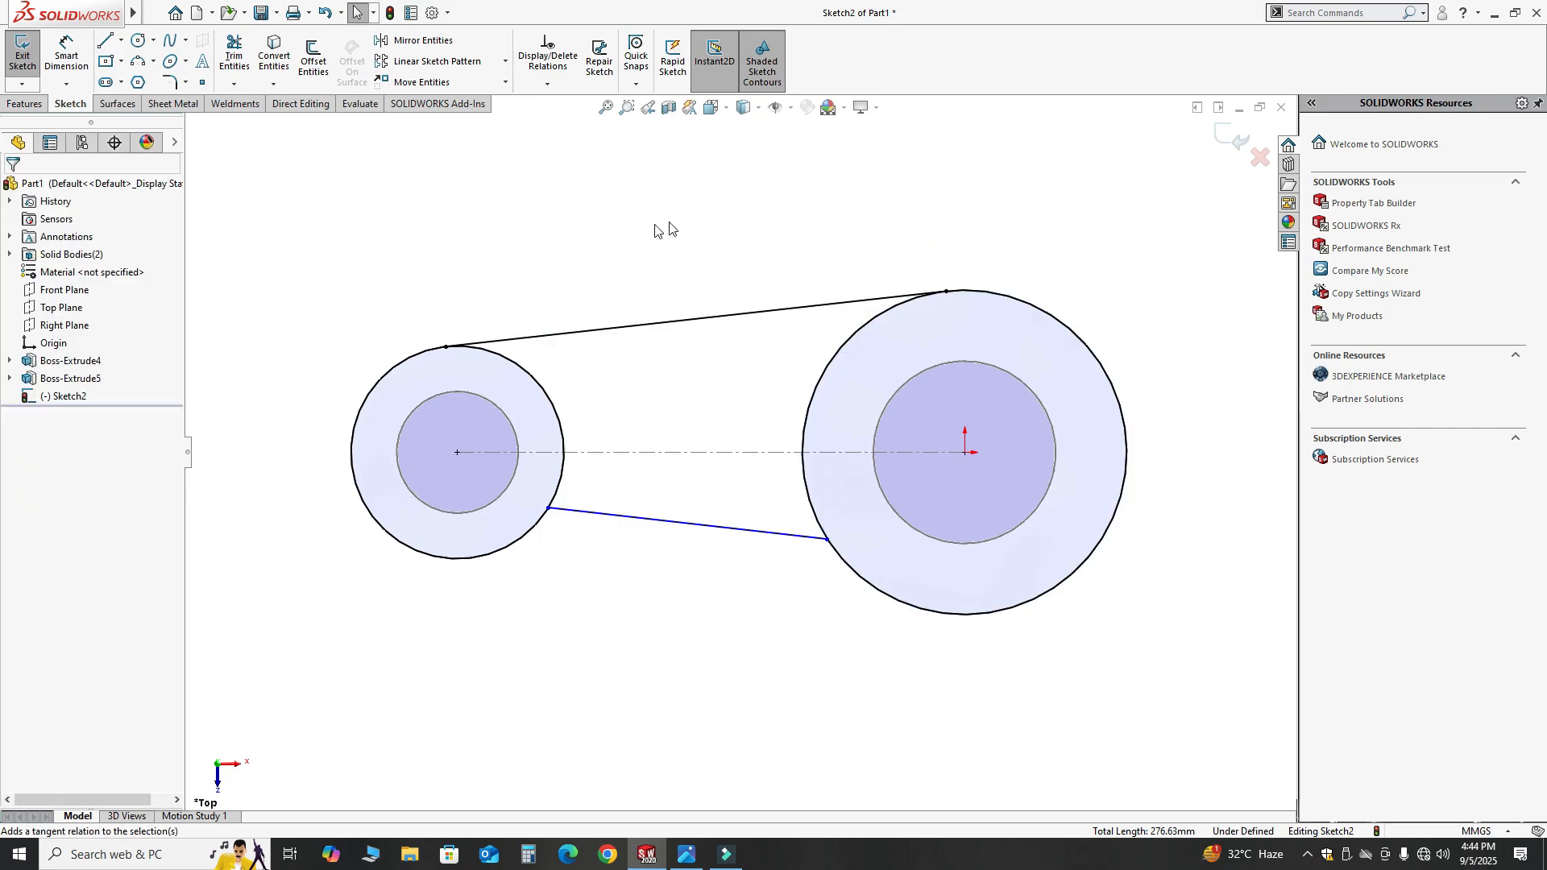
# Step: Make the lower connecting line tangent to the smaller and larger outer circles
pyautogui.click(591, 510)
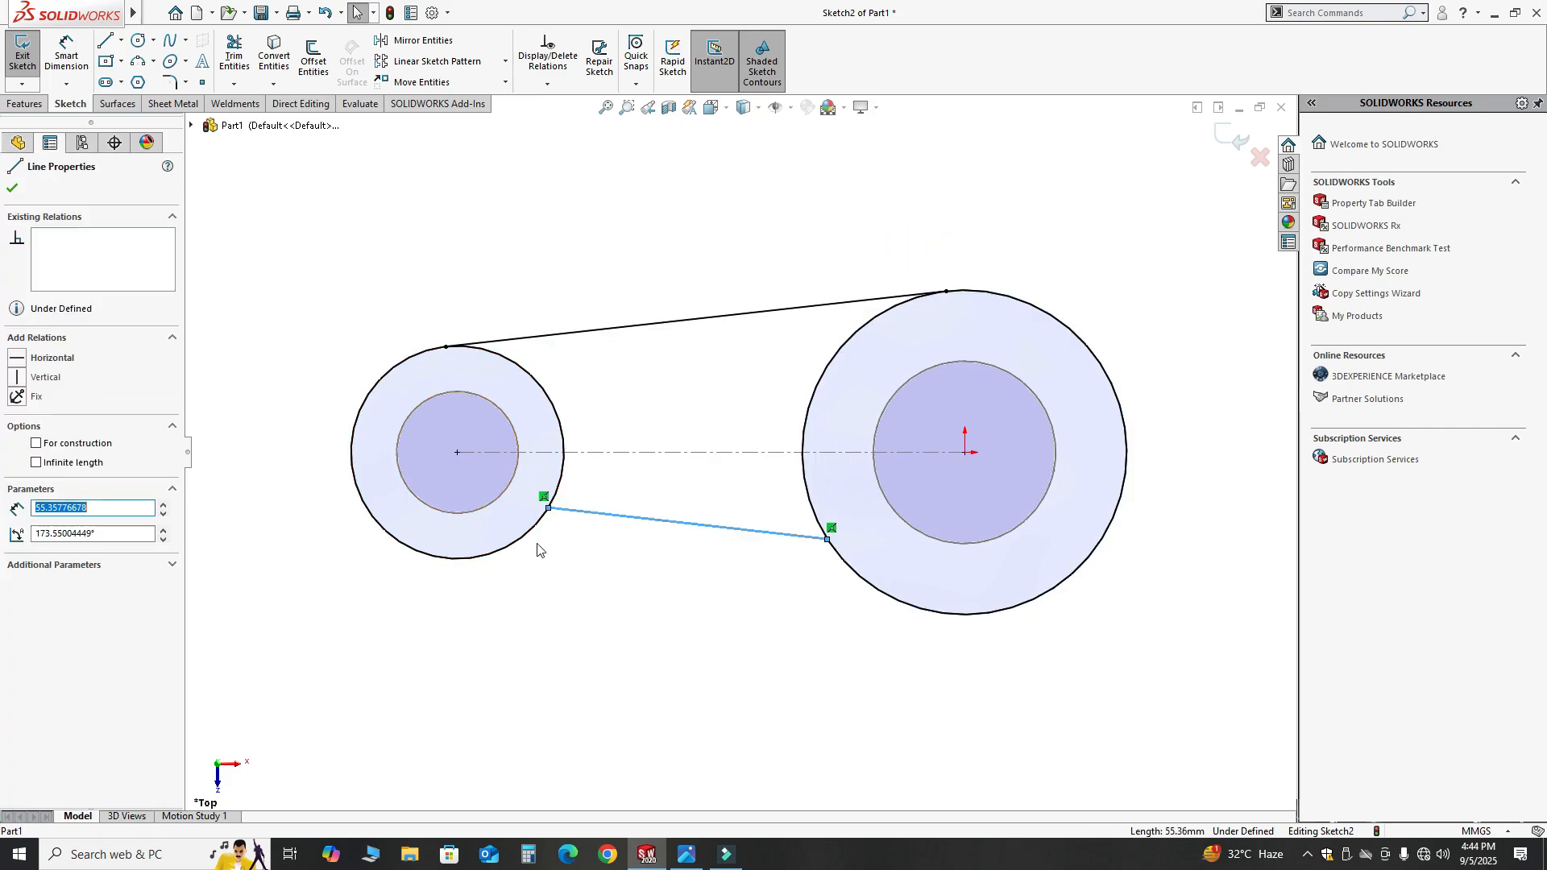
pyautogui.keyDown('ctrl'); pyautogui.click(509, 548); pyautogui.keyUp('ctrl')
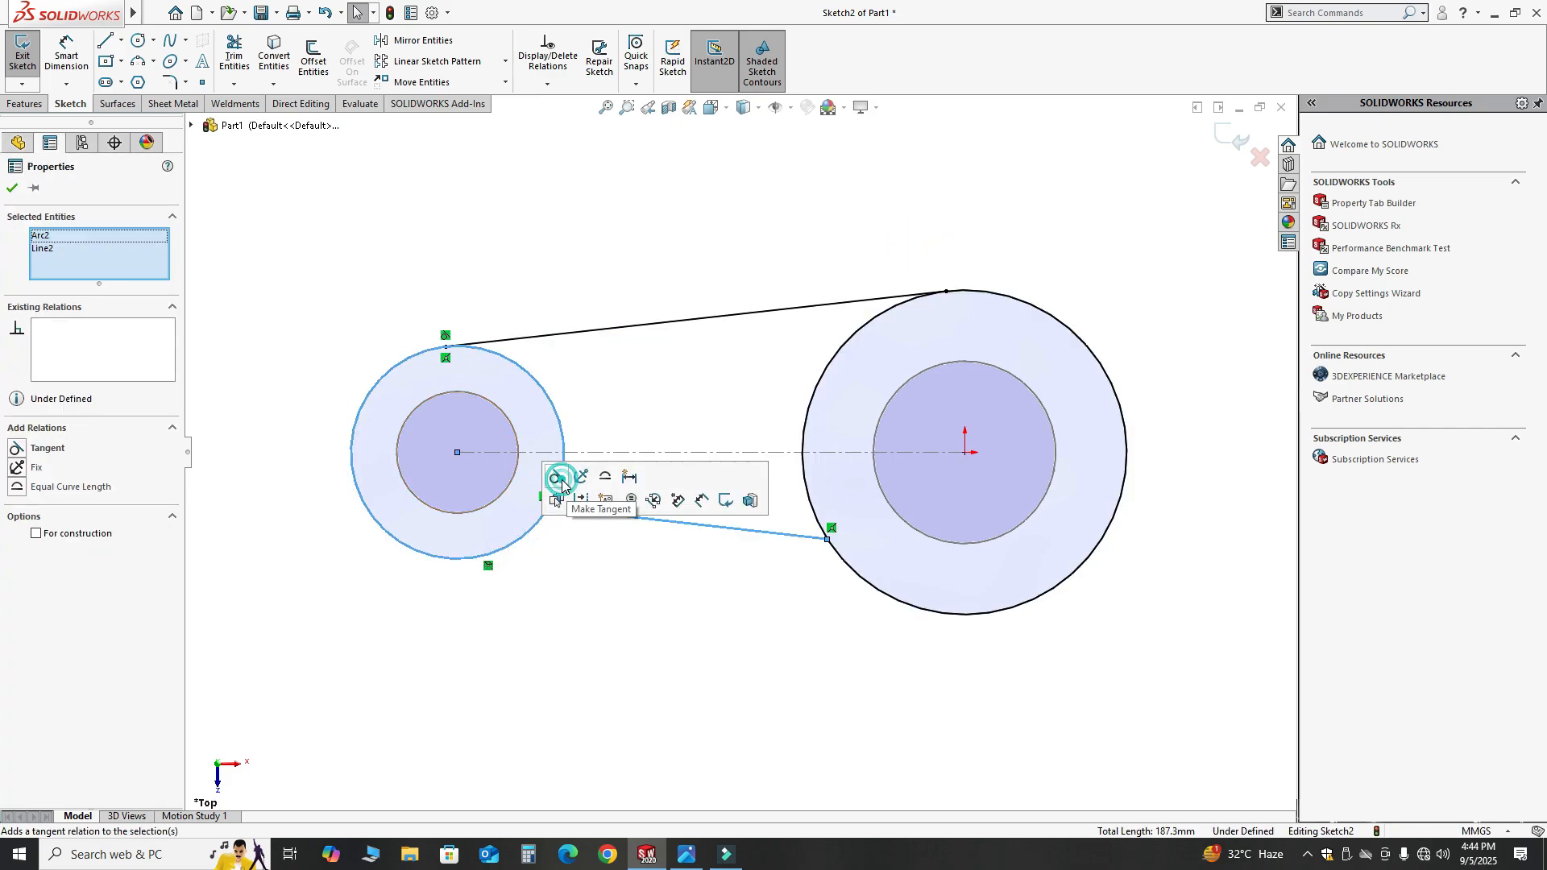
pyautogui.click(556, 476)
pyautogui.click(786, 545)
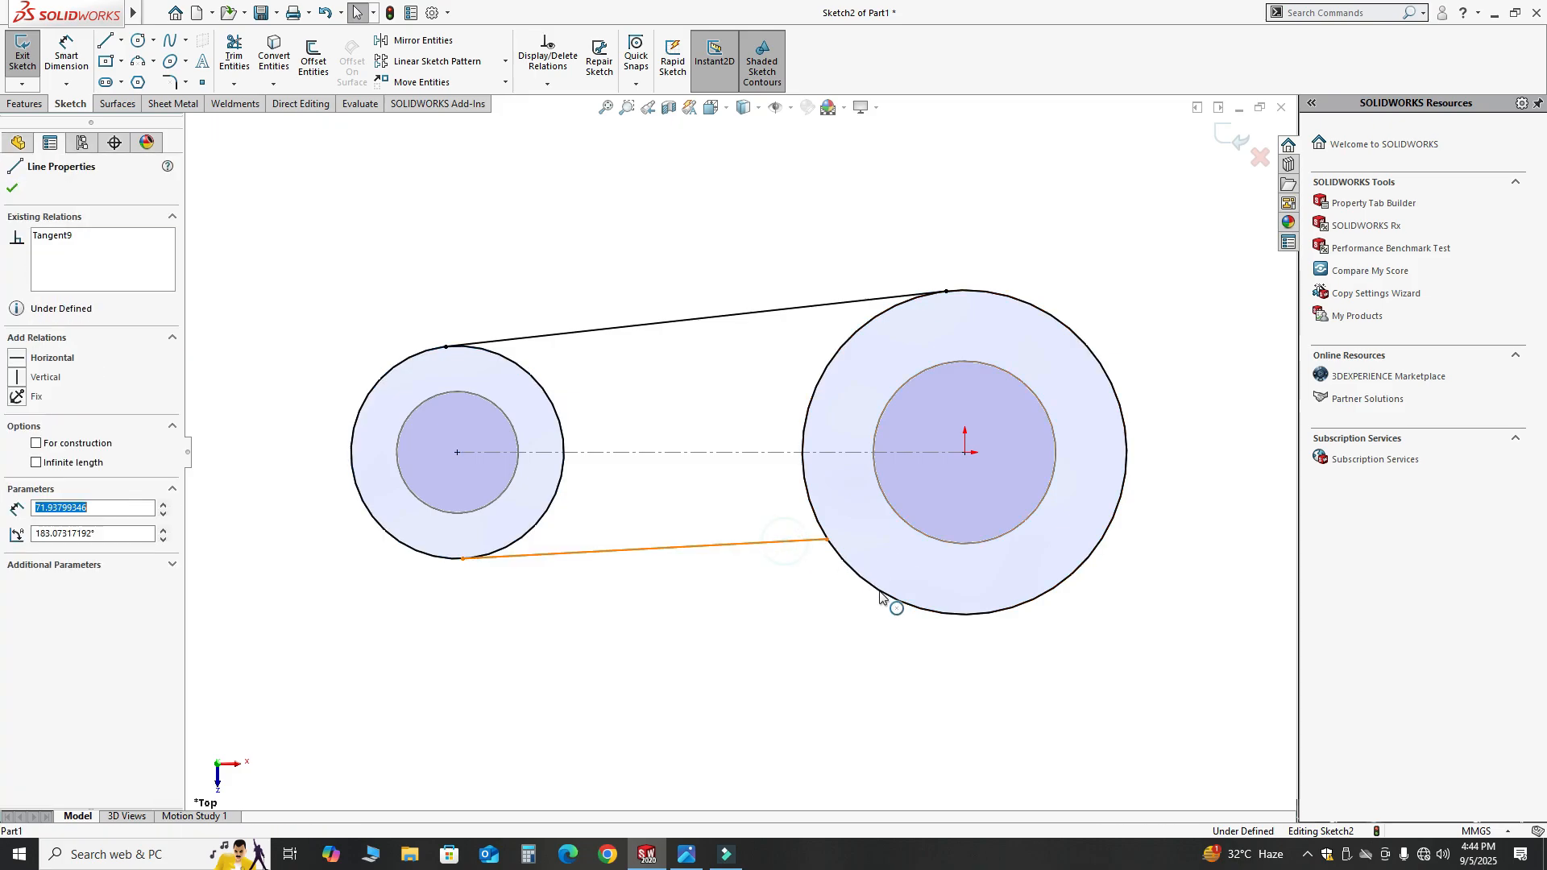
pyautogui.keyDown('ctrl'); pyautogui.click(891, 599); pyautogui.keyUp('ctrl')
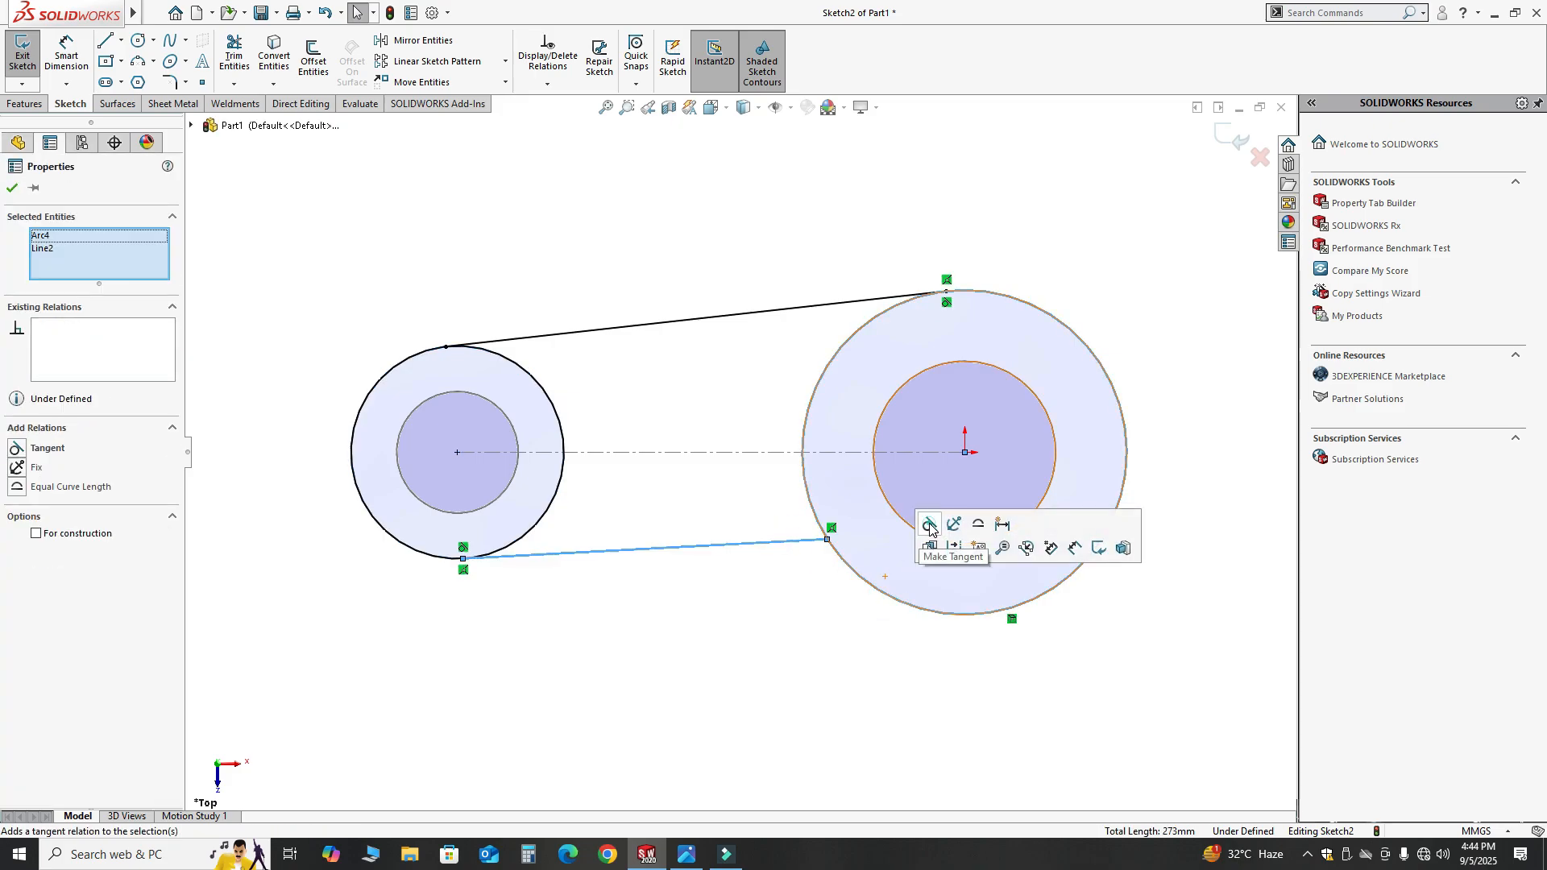
pyautogui.click(930, 525)
pyautogui.click(591, 674)
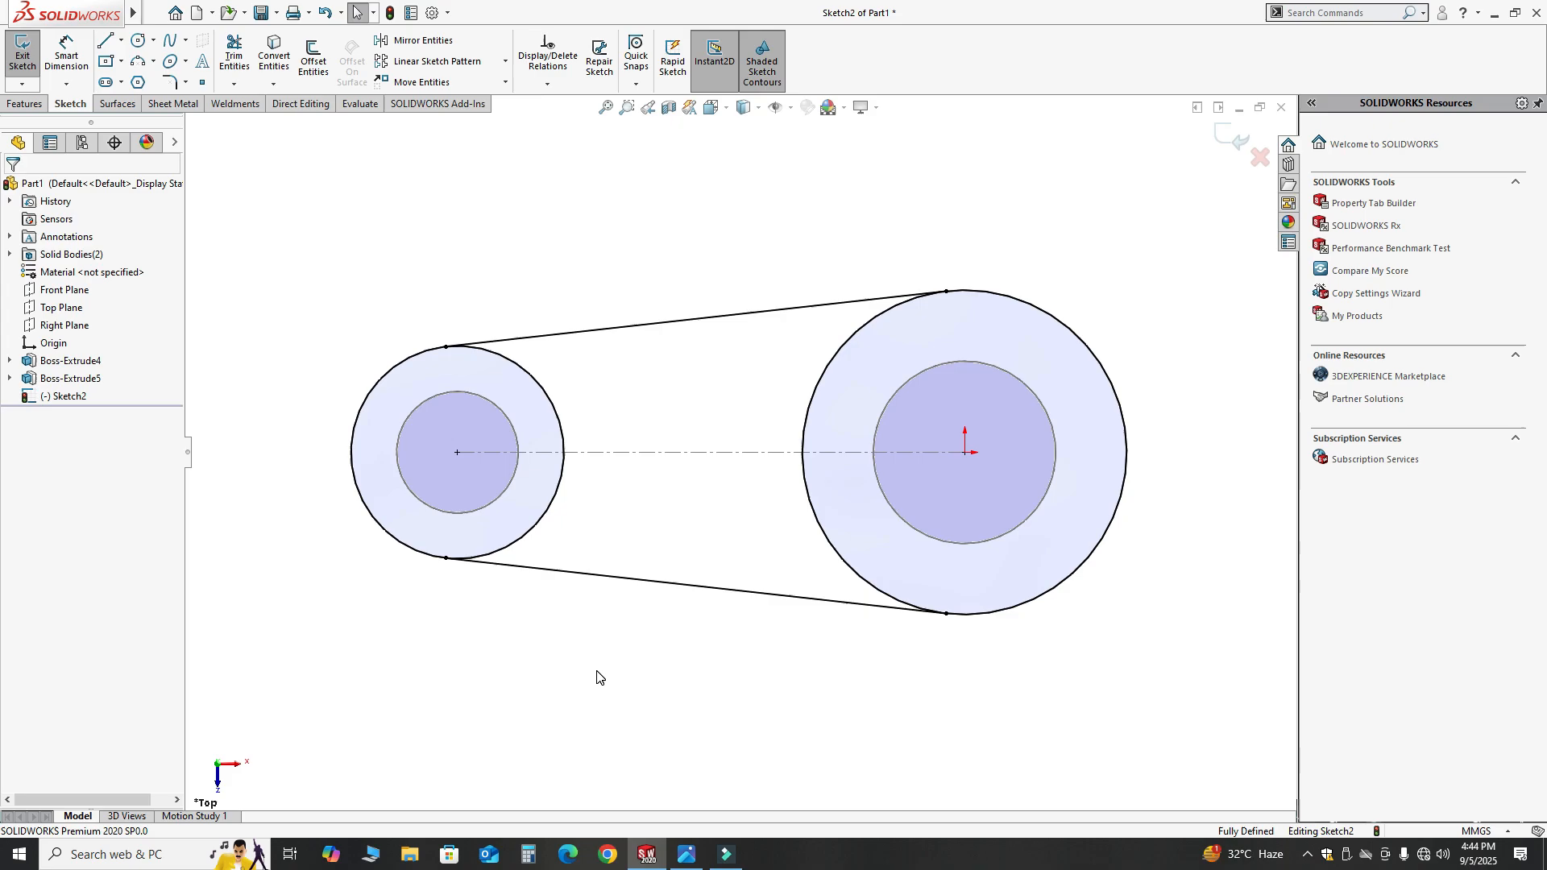
pyautogui.click(666, 631)
# Step: Power trim the far outer arcs of both converted circles, leaving the closed arm profile between the bosses
pyautogui.click(235, 57)
pyautogui.moveTo(295, 320); pyautogui.dragTo(375, 442)
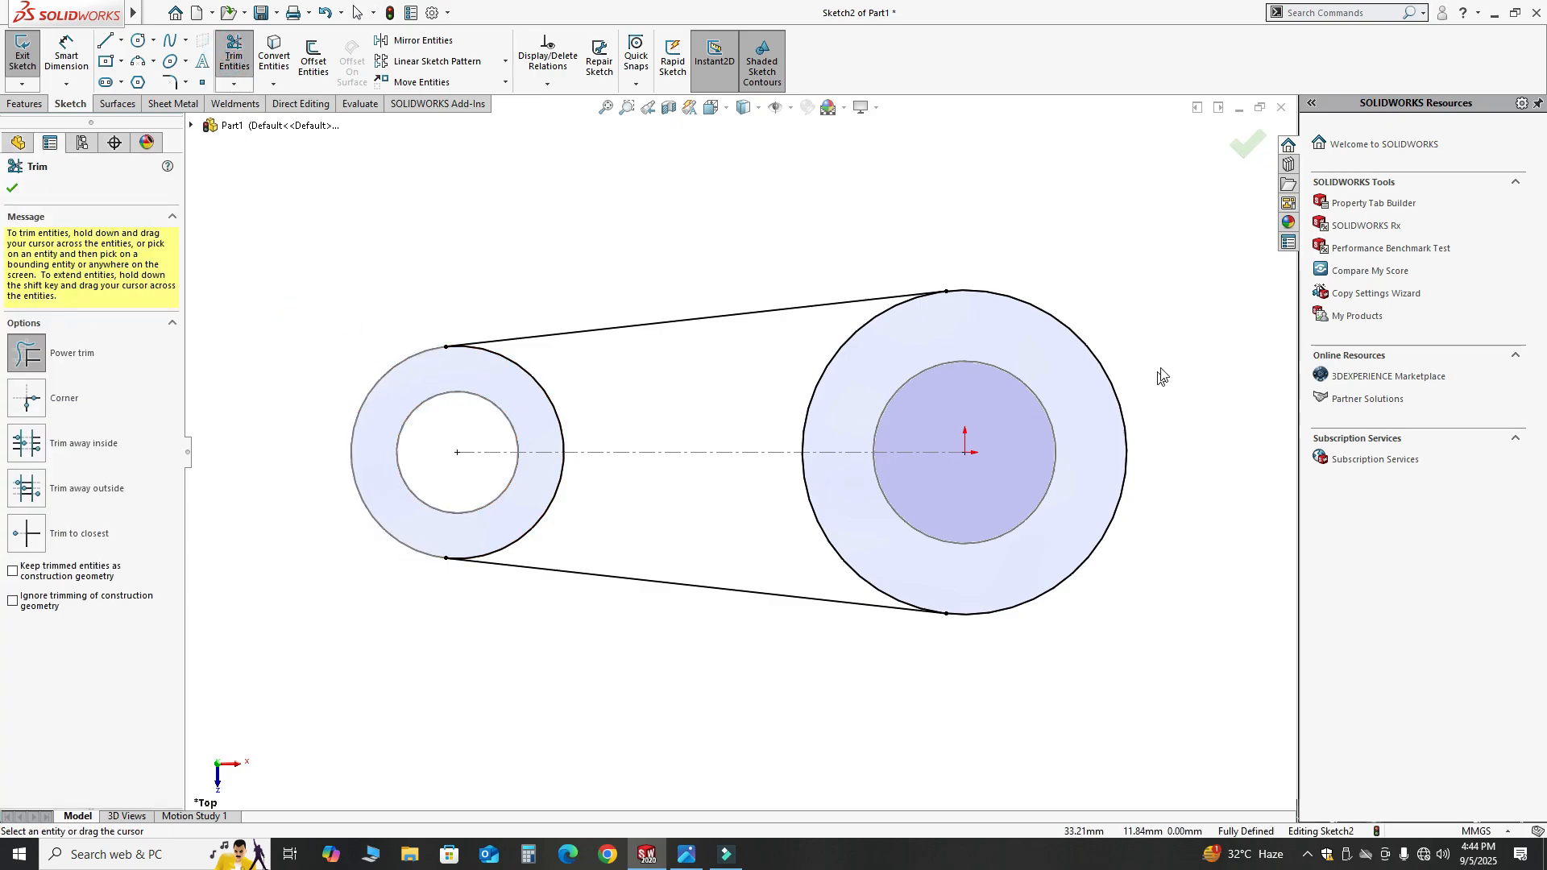
pyautogui.moveTo(1154, 303); pyautogui.dragTo(1095, 414)
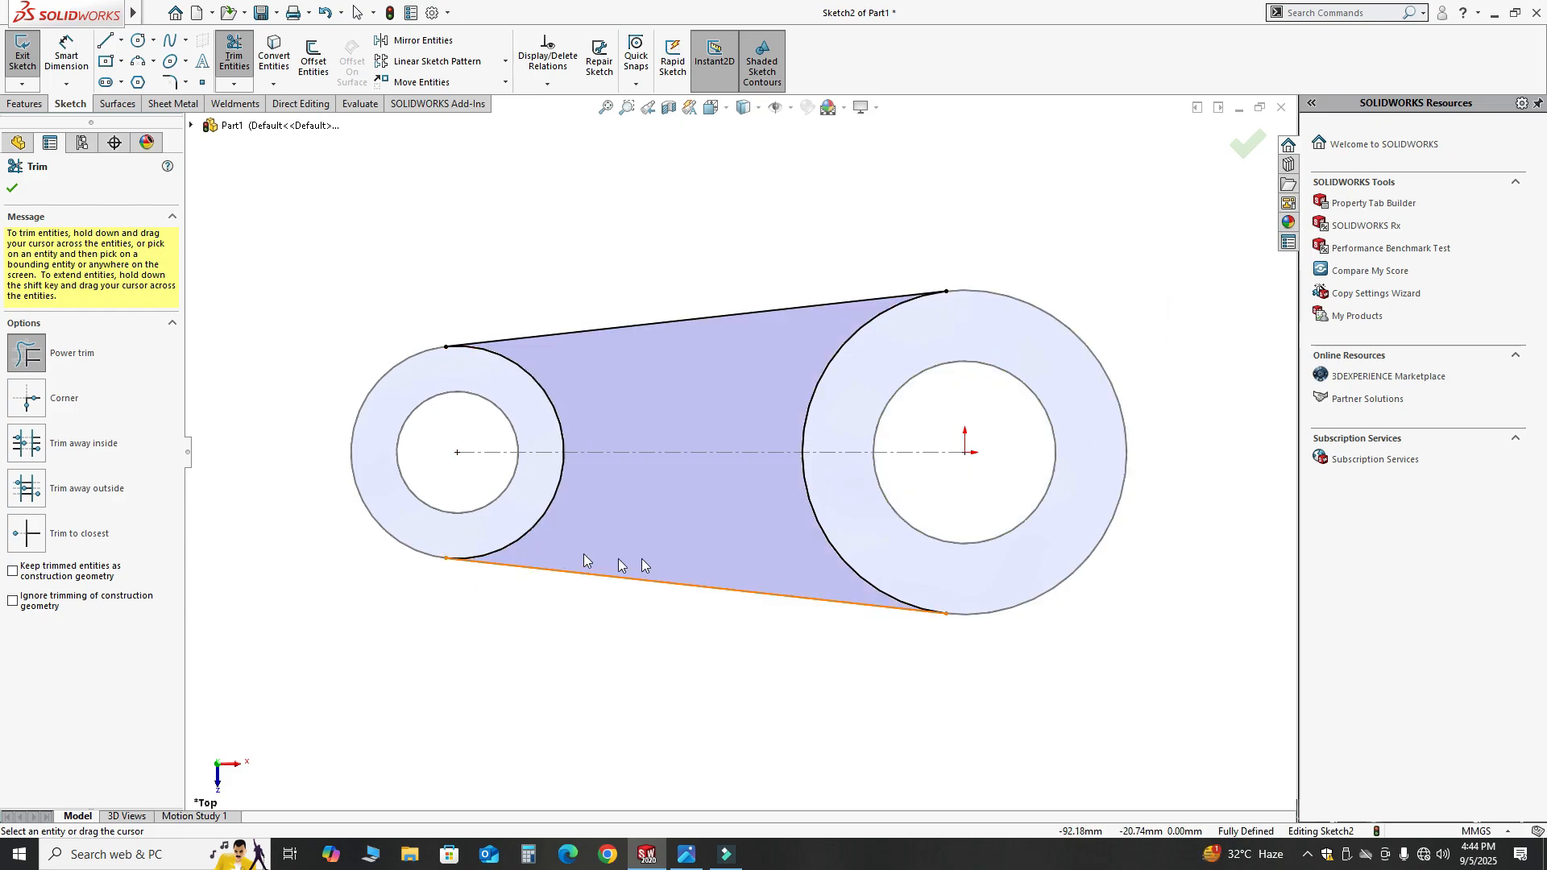
# Step: Check the arm thickness on the reference drawing and extrude the arm profile to a blind depth of 12 mm in SOLIDWORKS, merging the result
pyautogui.moveTo(632, 564)
pyautogui.mouseDown(button='middle')
pyautogui.moveTo(686, 514)
pyautogui.moveTo(760, 370)
pyautogui.moveTo(757, 384)
pyautogui.mouseUp(button='middle')
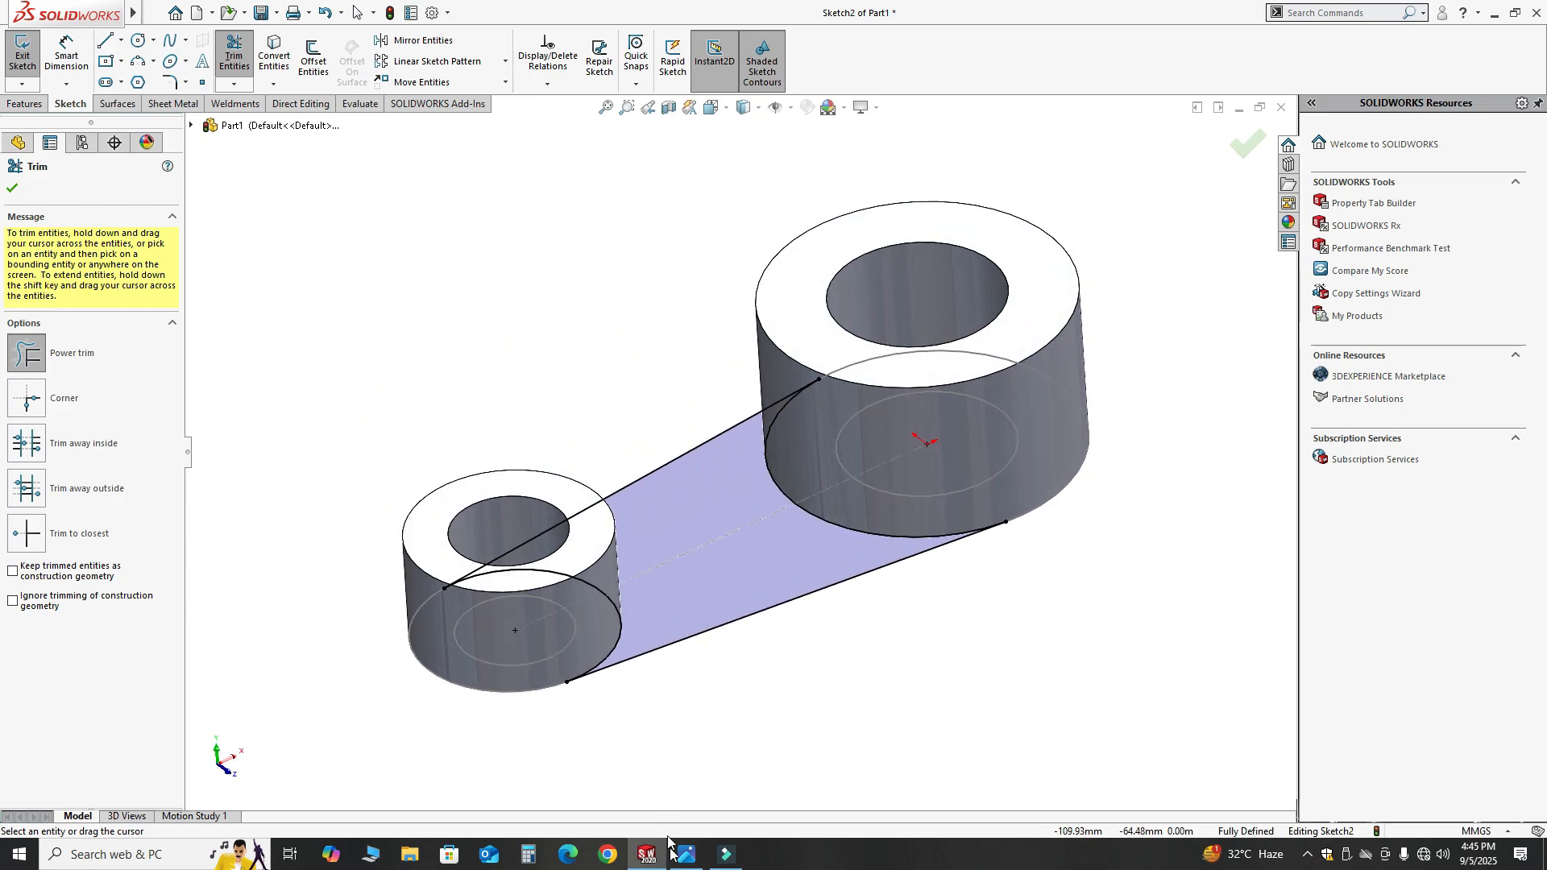
pyautogui.click(678, 858)
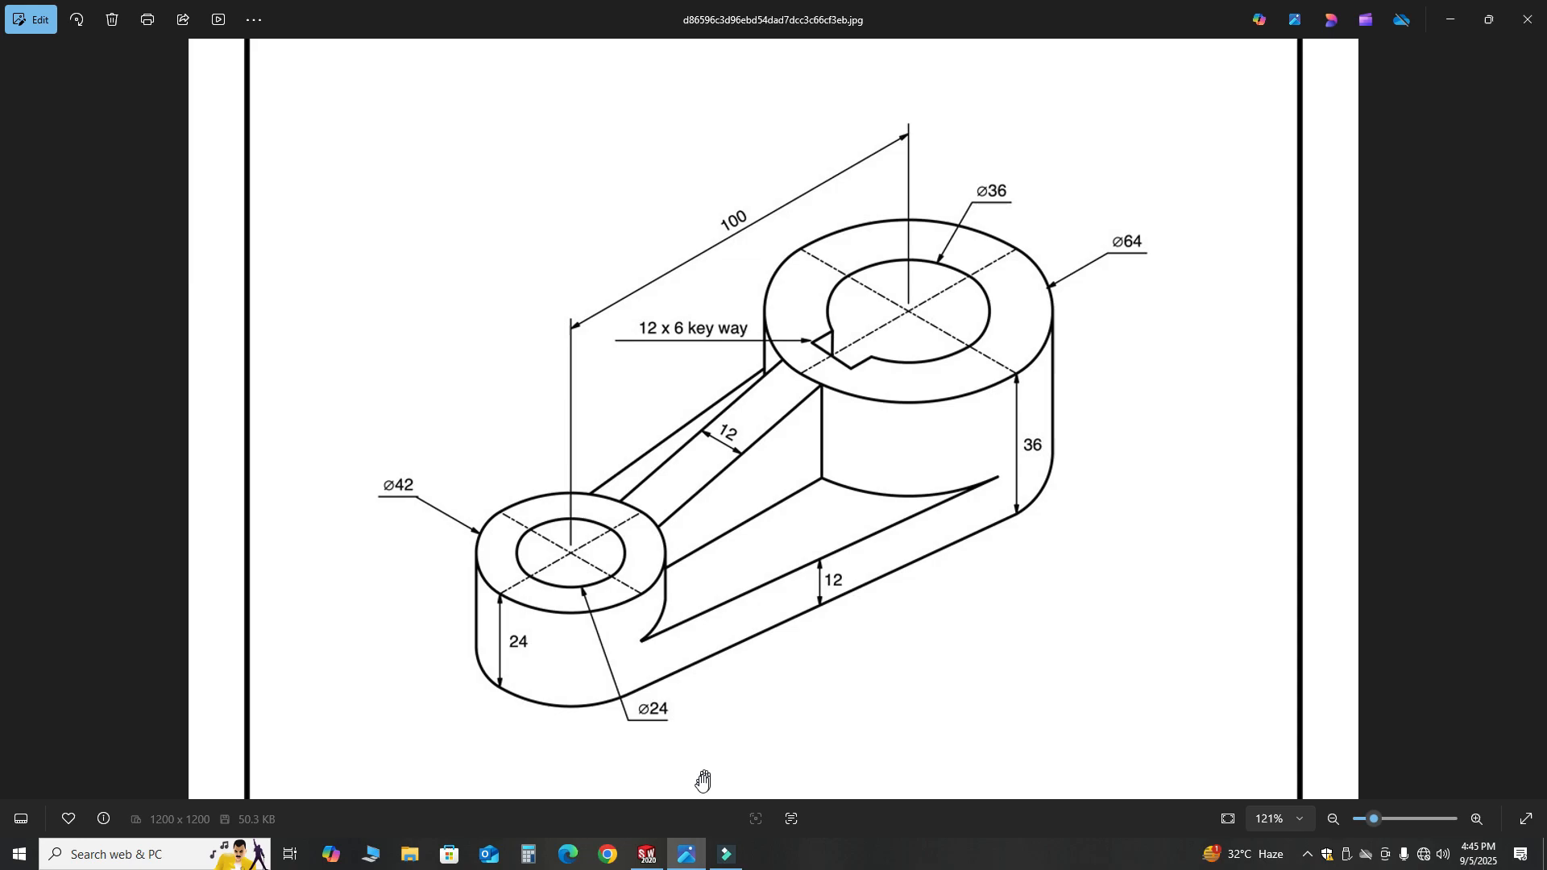
pyautogui.click(644, 857)
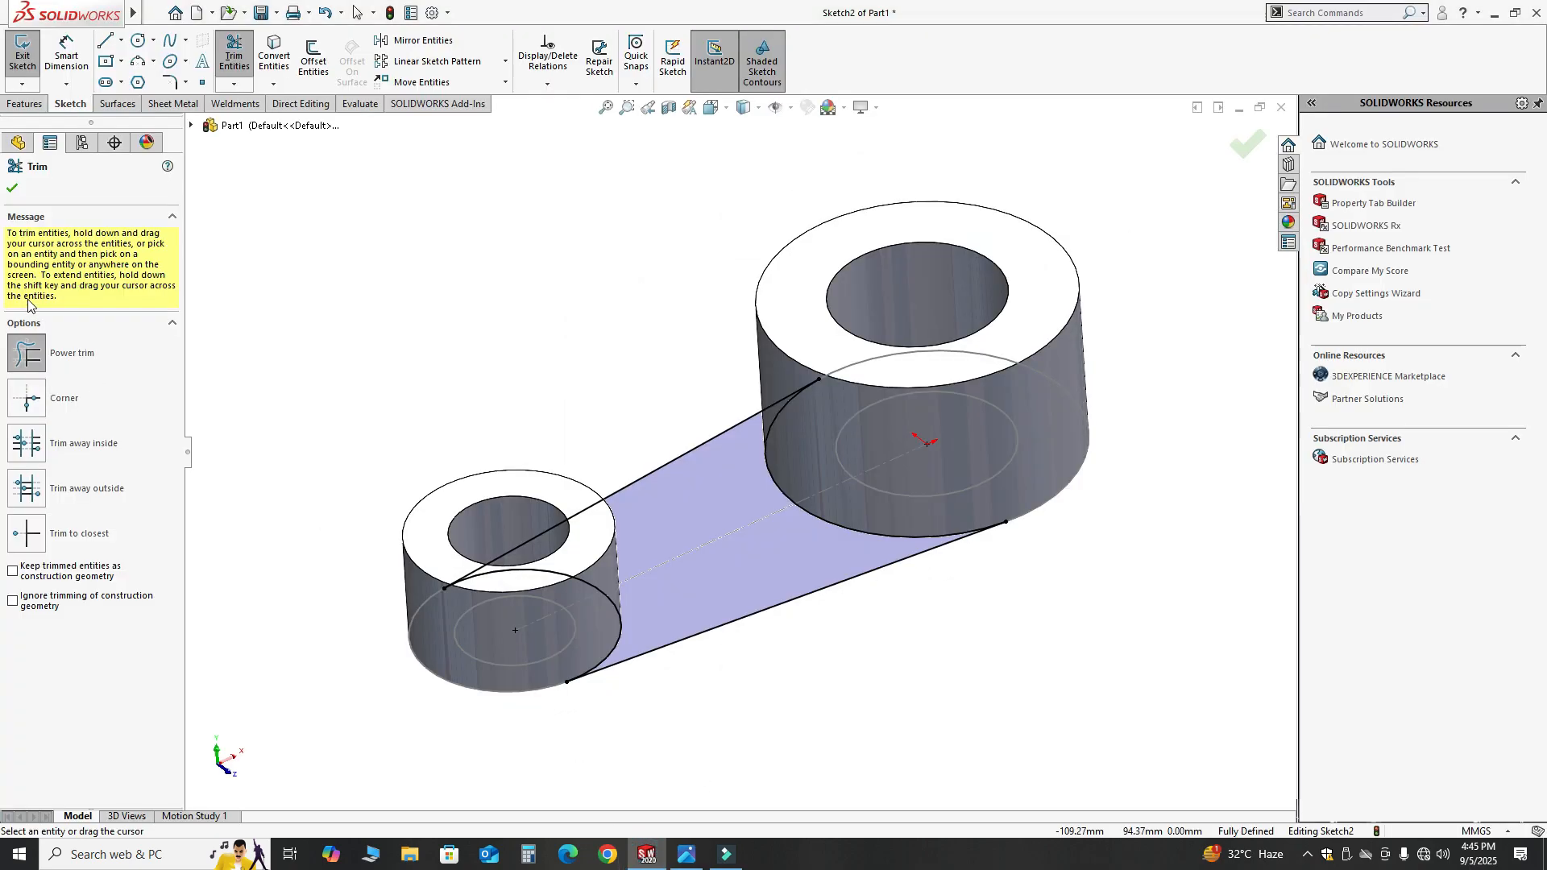
pyautogui.click(13, 199)
pyautogui.click(25, 103)
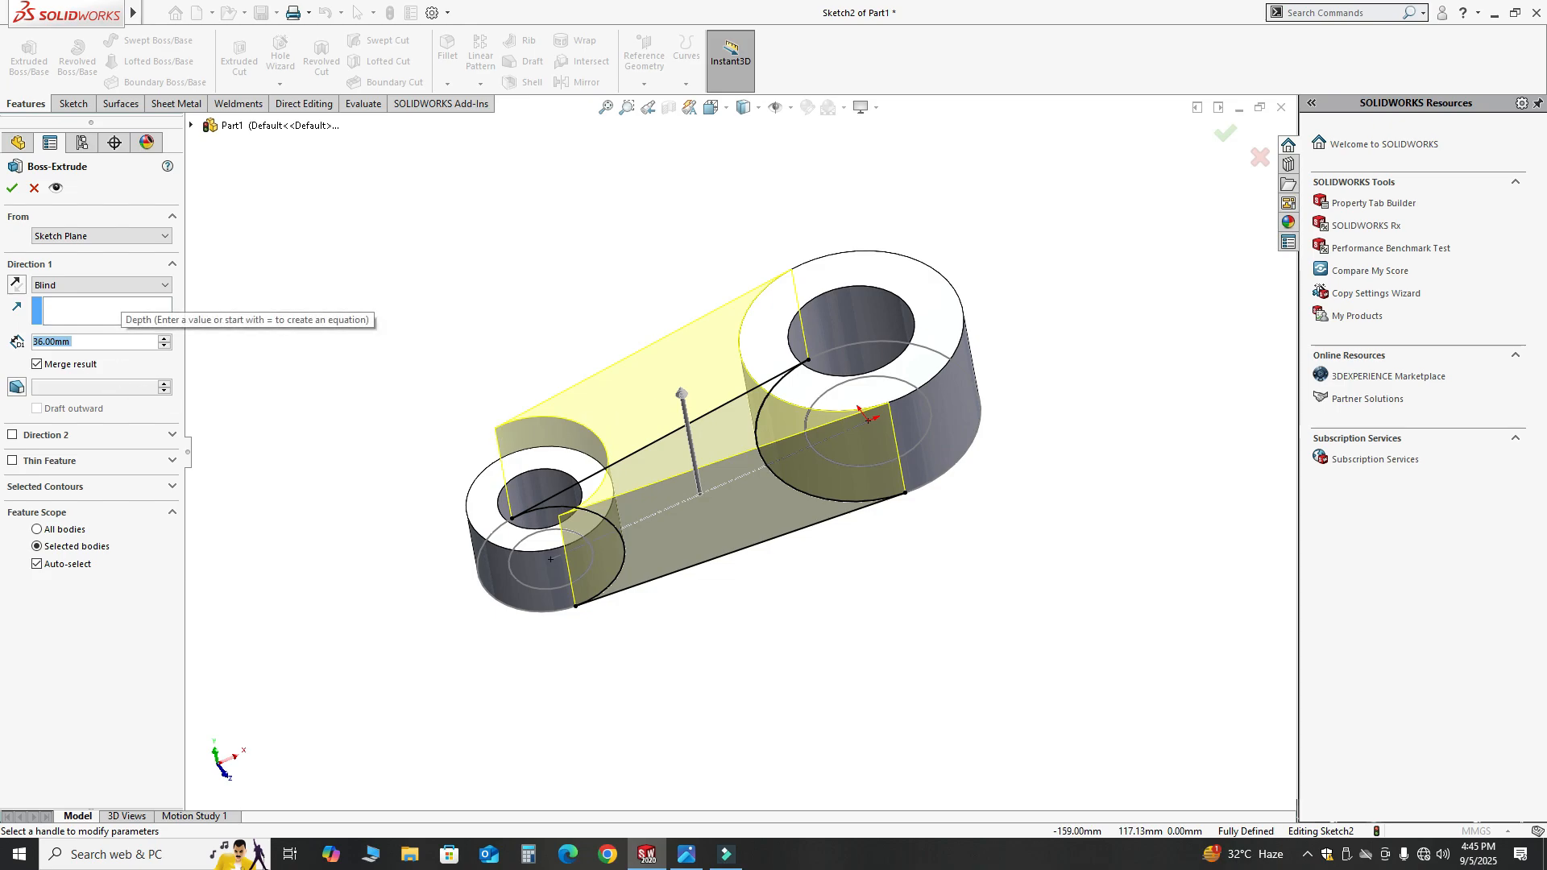
pyautogui.write('12')
pyautogui.press('Return')
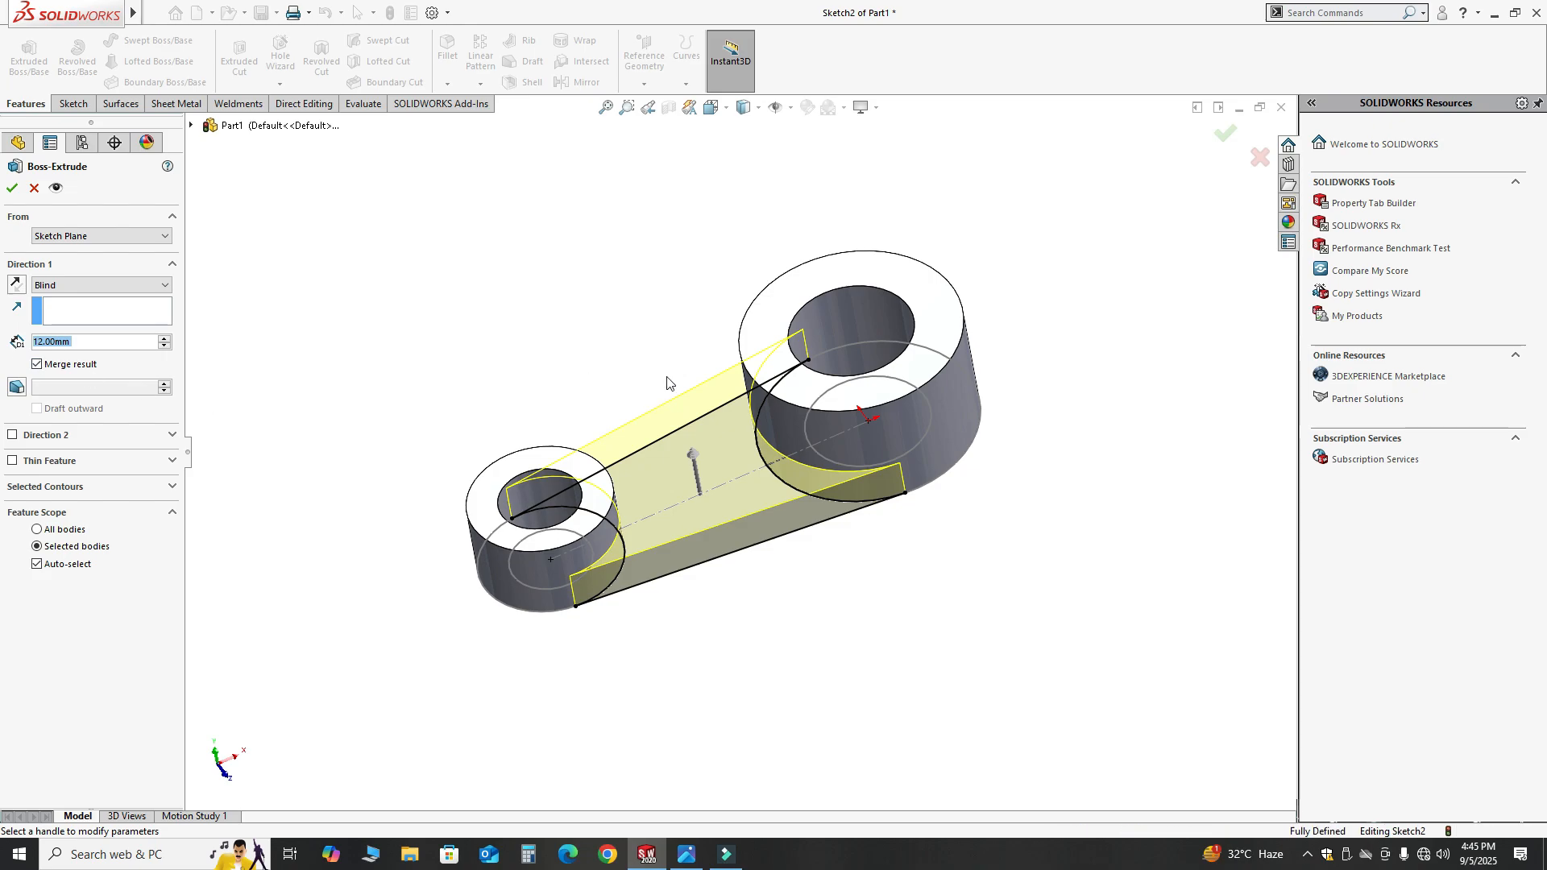
pyautogui.moveTo(666, 384); pyautogui.dragTo(657, 435, button='middle')
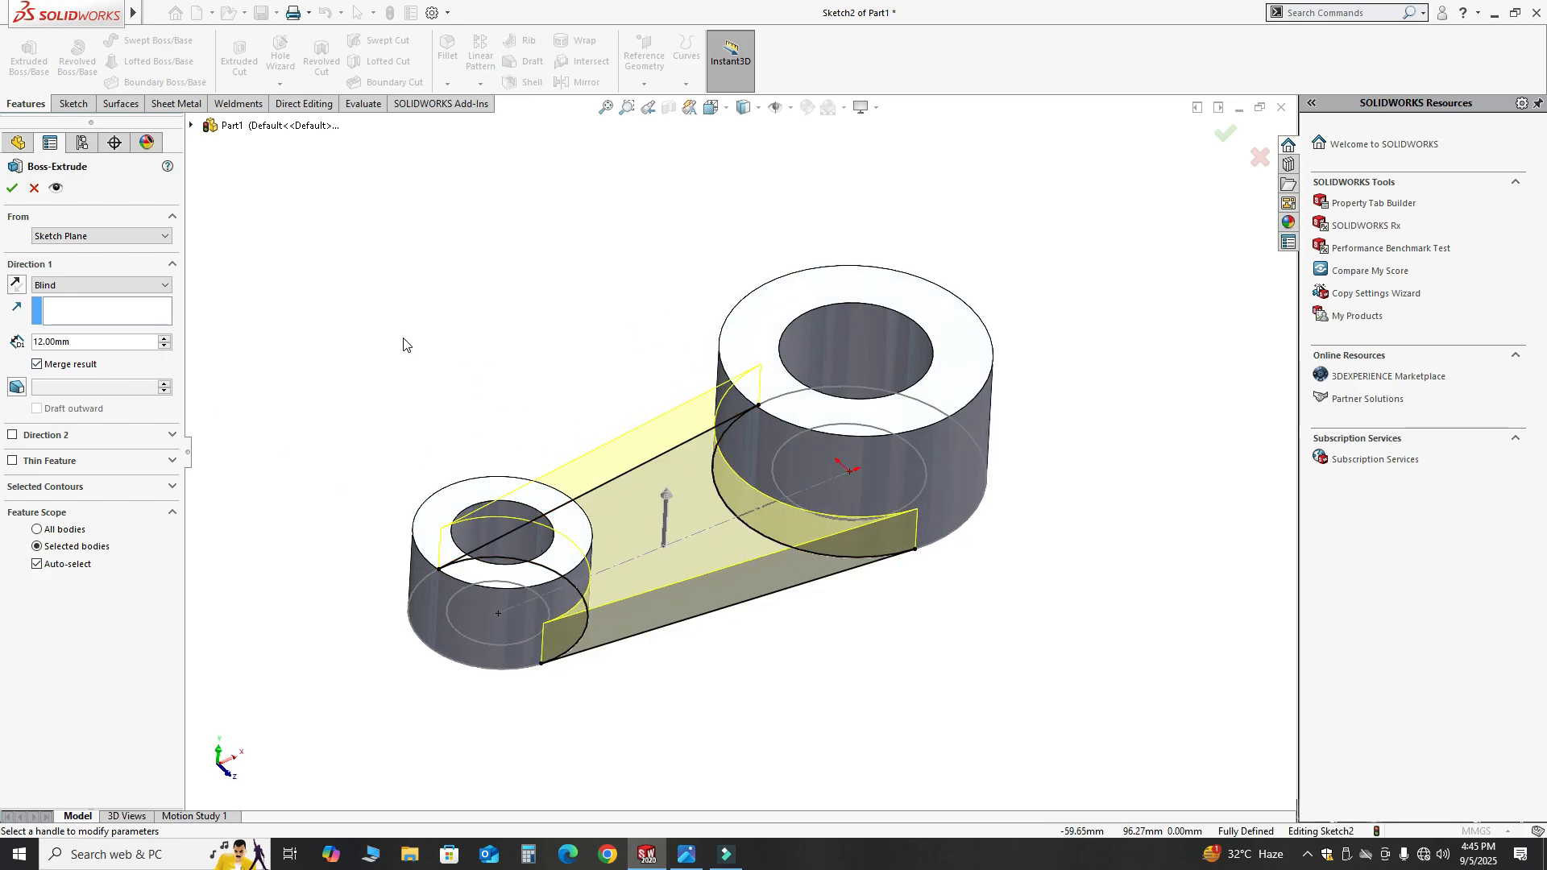
pyautogui.click(13, 191)
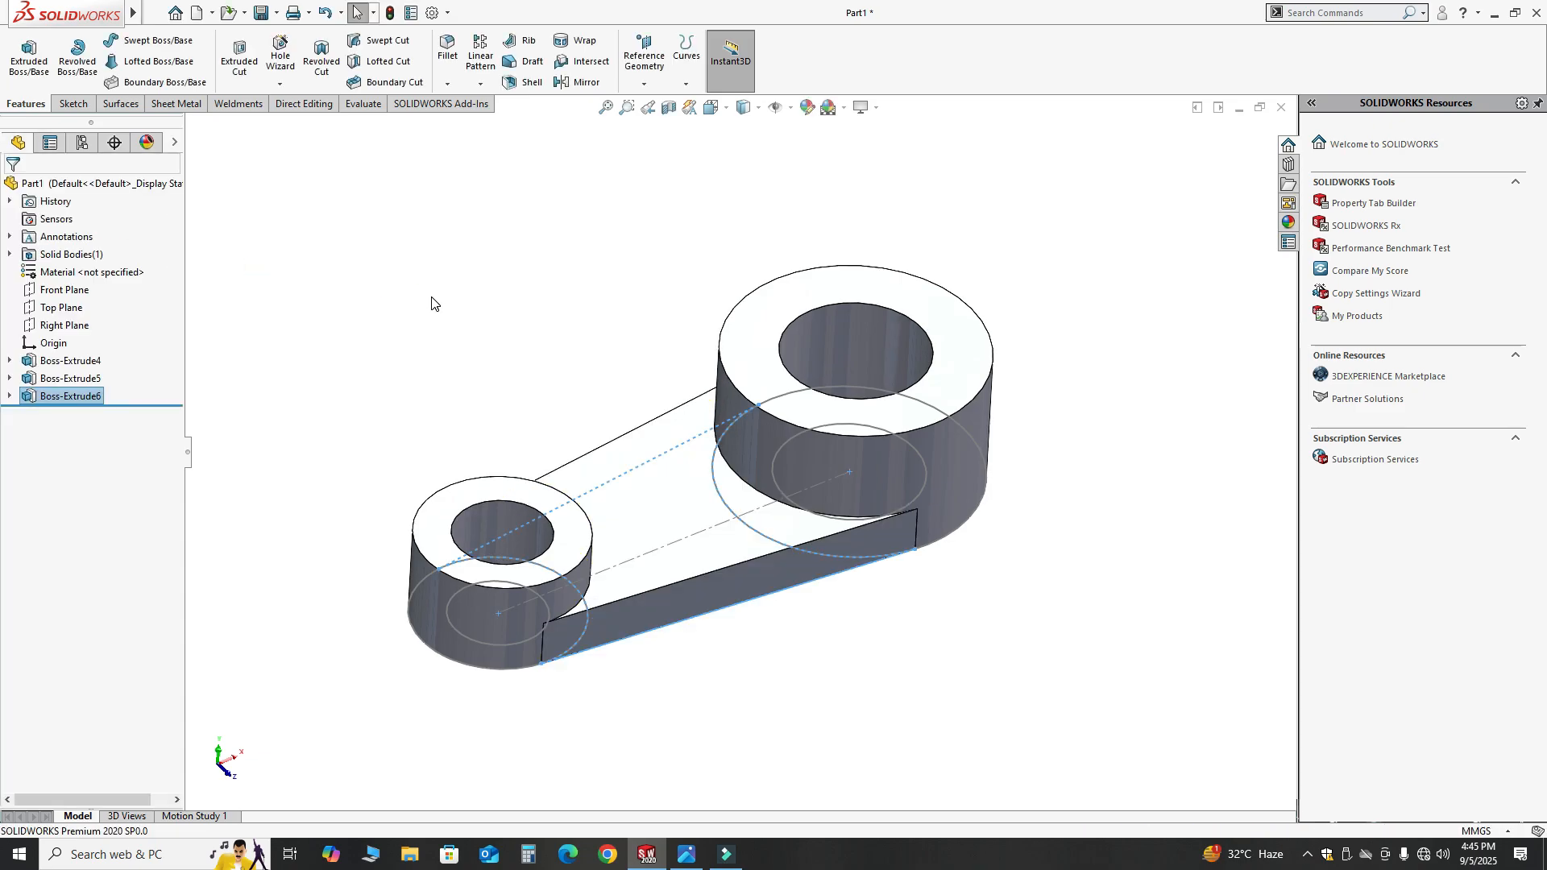
# Step: Hide the boss circle sketch displayed at the base of the model
pyautogui.moveTo(432, 294); pyautogui.dragTo(535, 345, button='middle')
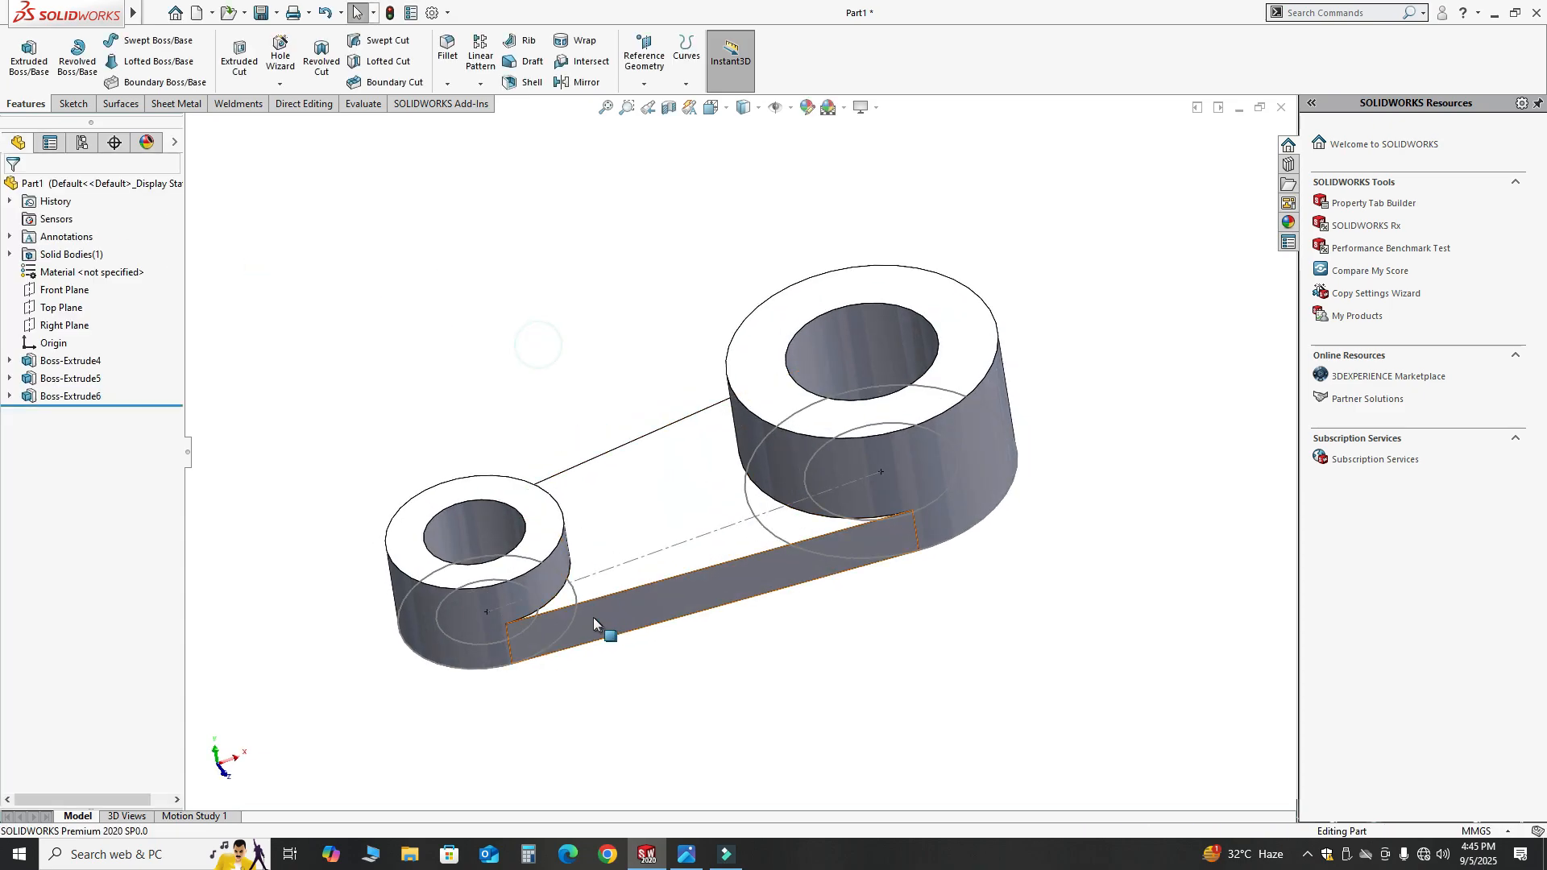
pyautogui.rightClick(573, 619)
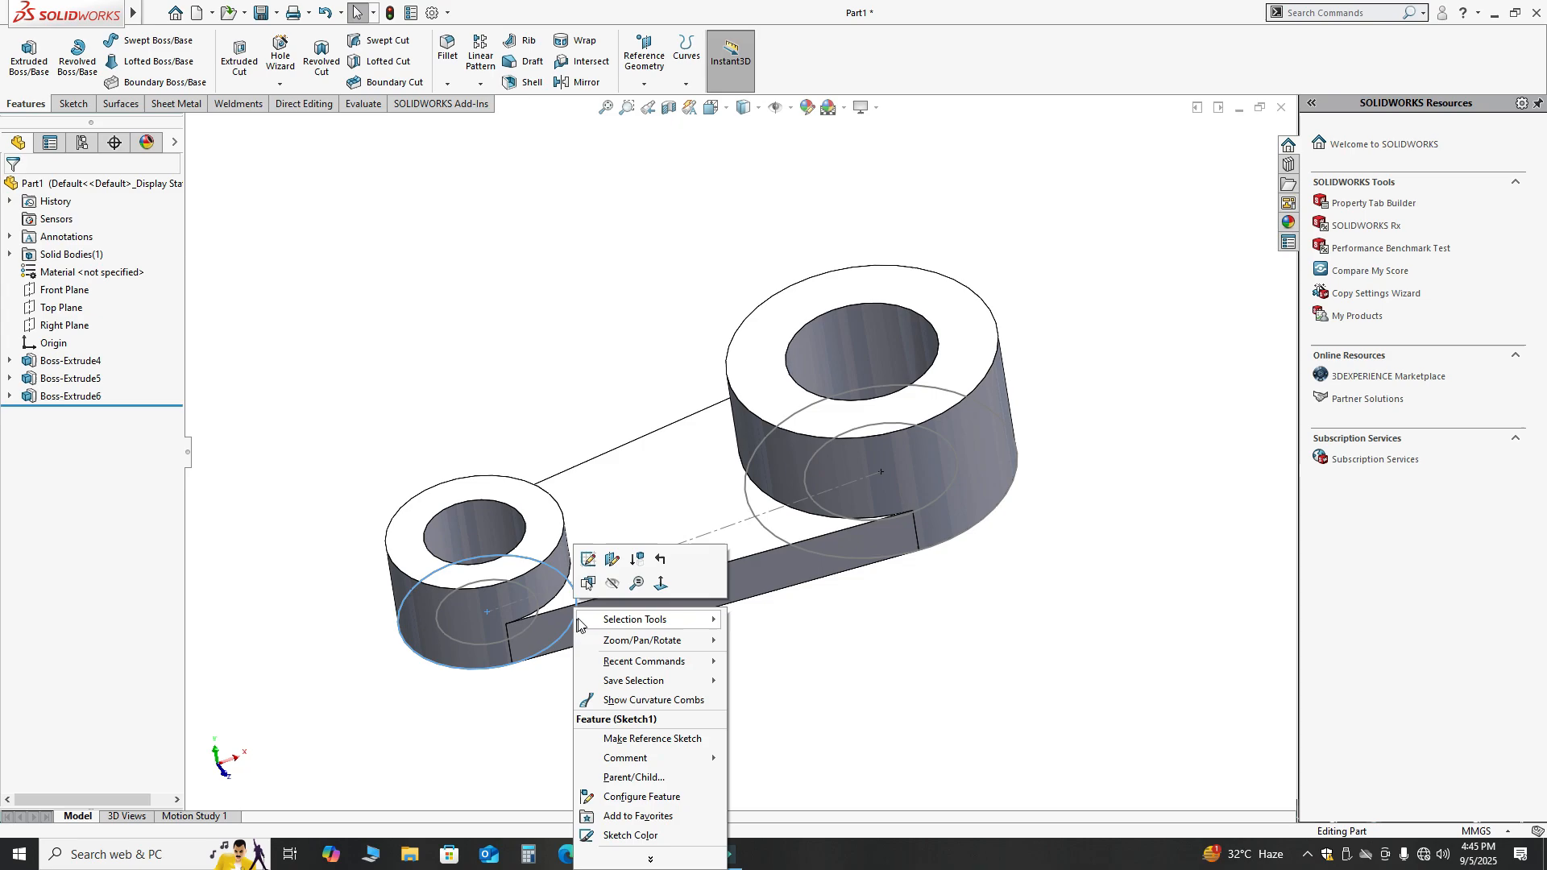
pyautogui.click(610, 585)
pyautogui.moveTo(494, 346)
pyautogui.mouseDown(button='middle')
pyautogui.moveTo(593, 323)
pyautogui.moveTo(576, 399)
pyautogui.mouseUp(button='middle')
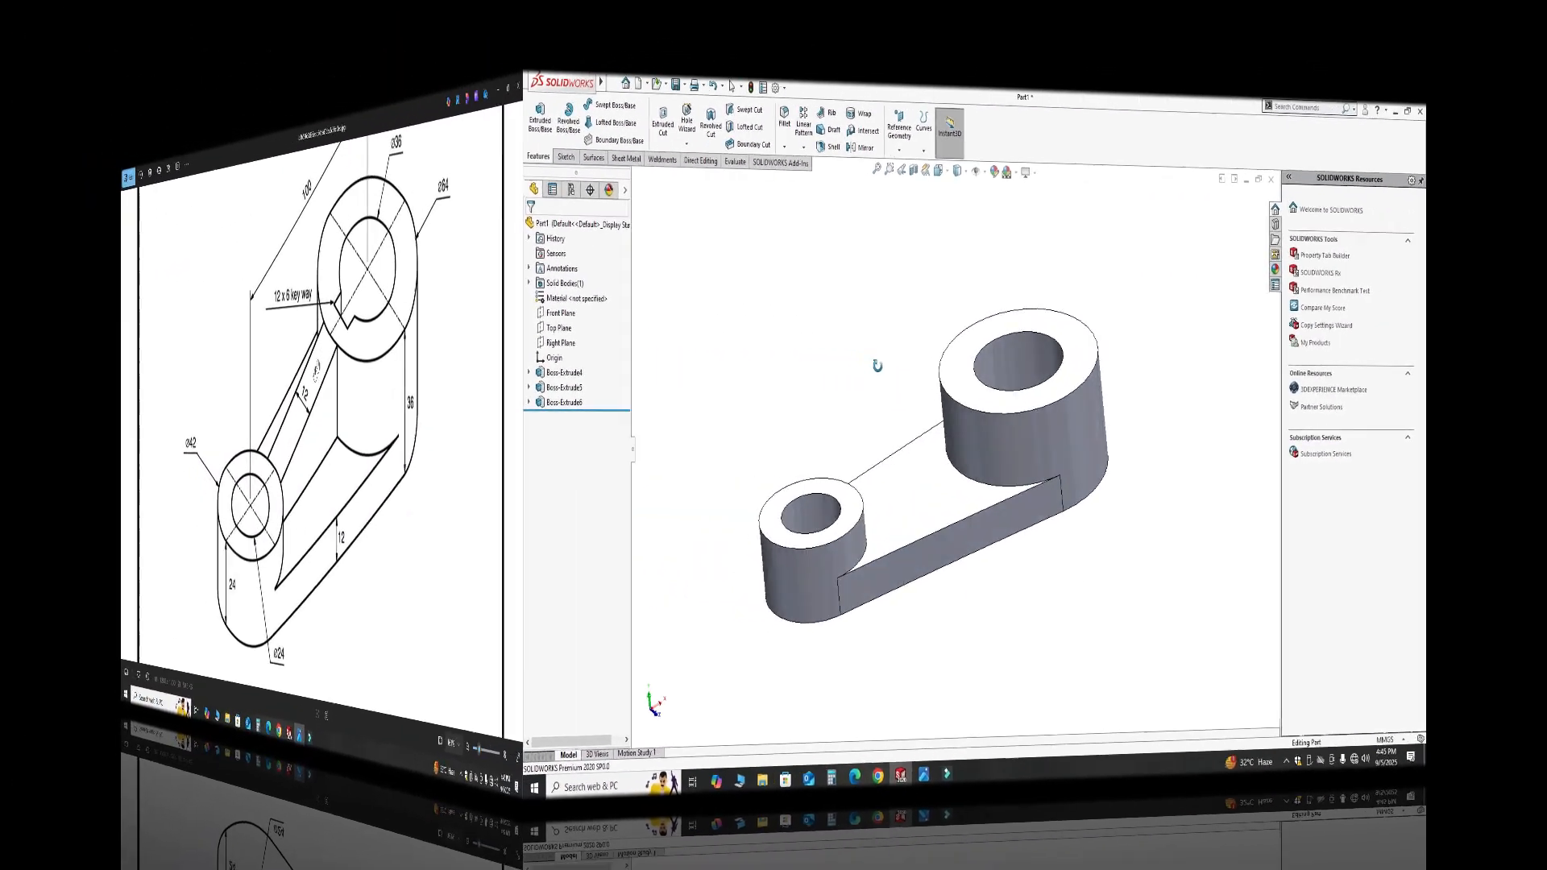
# Step: Examine the sloping rib on the reference drawing, then start a new sketch on the Front Plane in SOLIDWORKS
pyautogui.scroll(2, 581, 359)
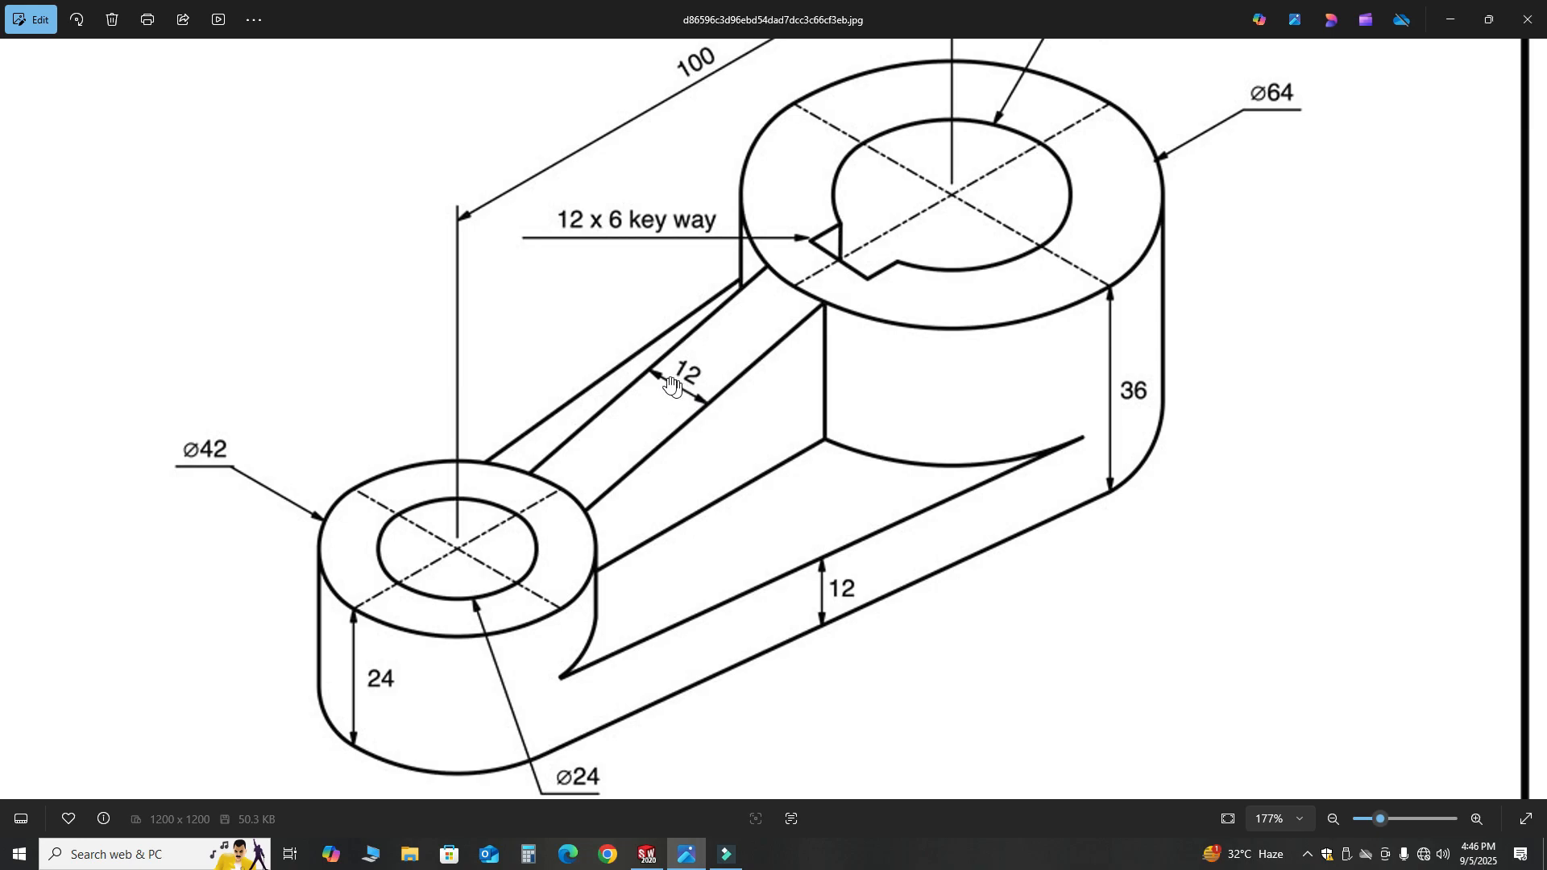
pyautogui.click(645, 854)
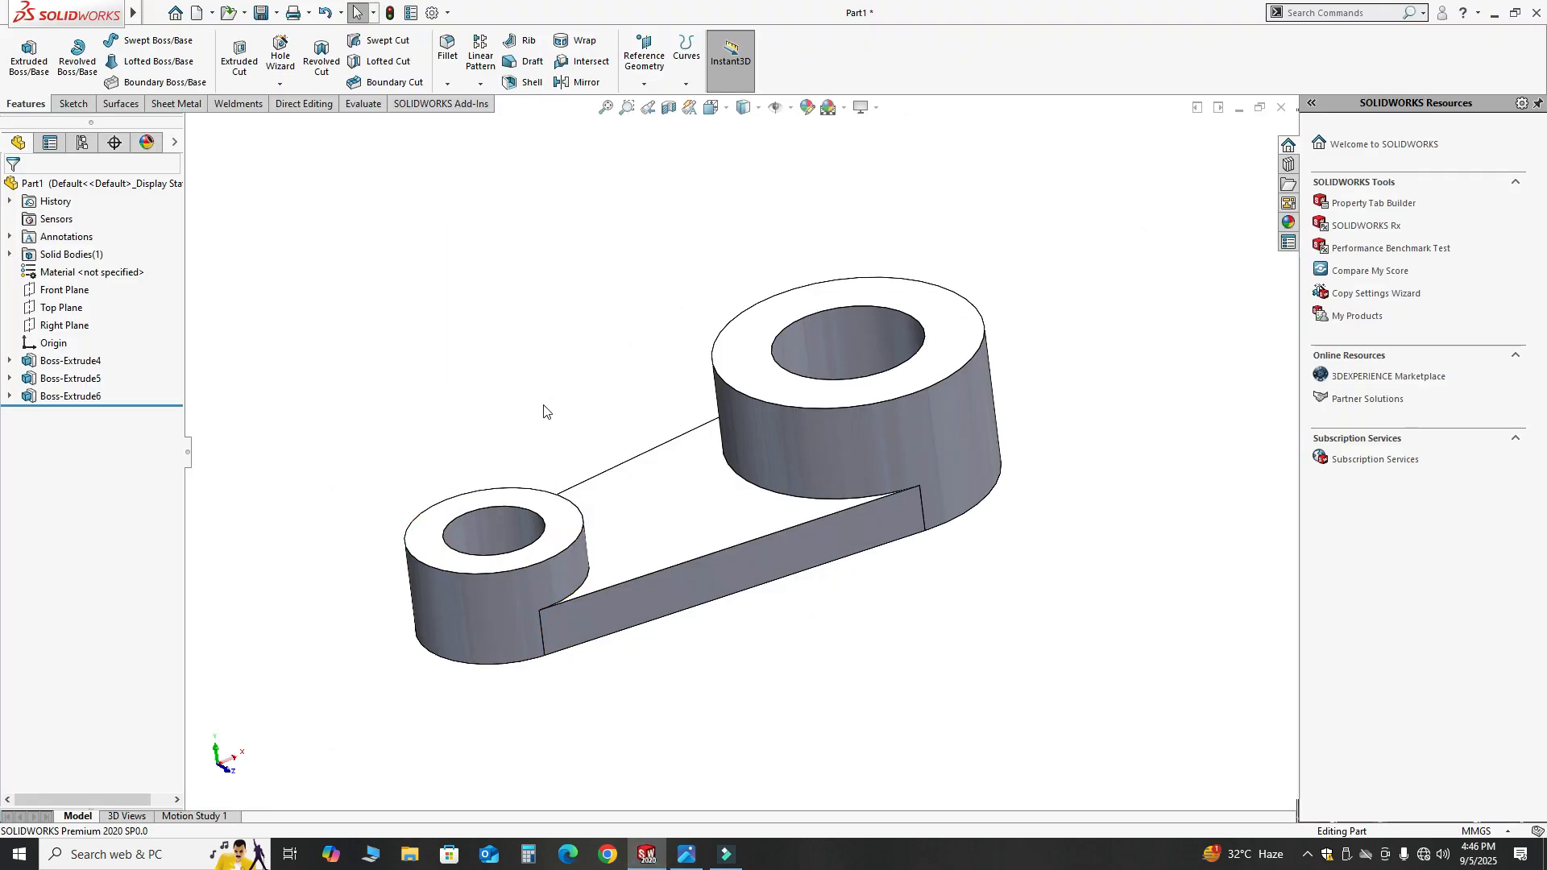
pyautogui.moveTo(537, 405)
pyautogui.mouseDown(button='middle')
pyautogui.moveTo(569, 421)
pyautogui.moveTo(536, 394)
pyautogui.mouseUp(button='middle')
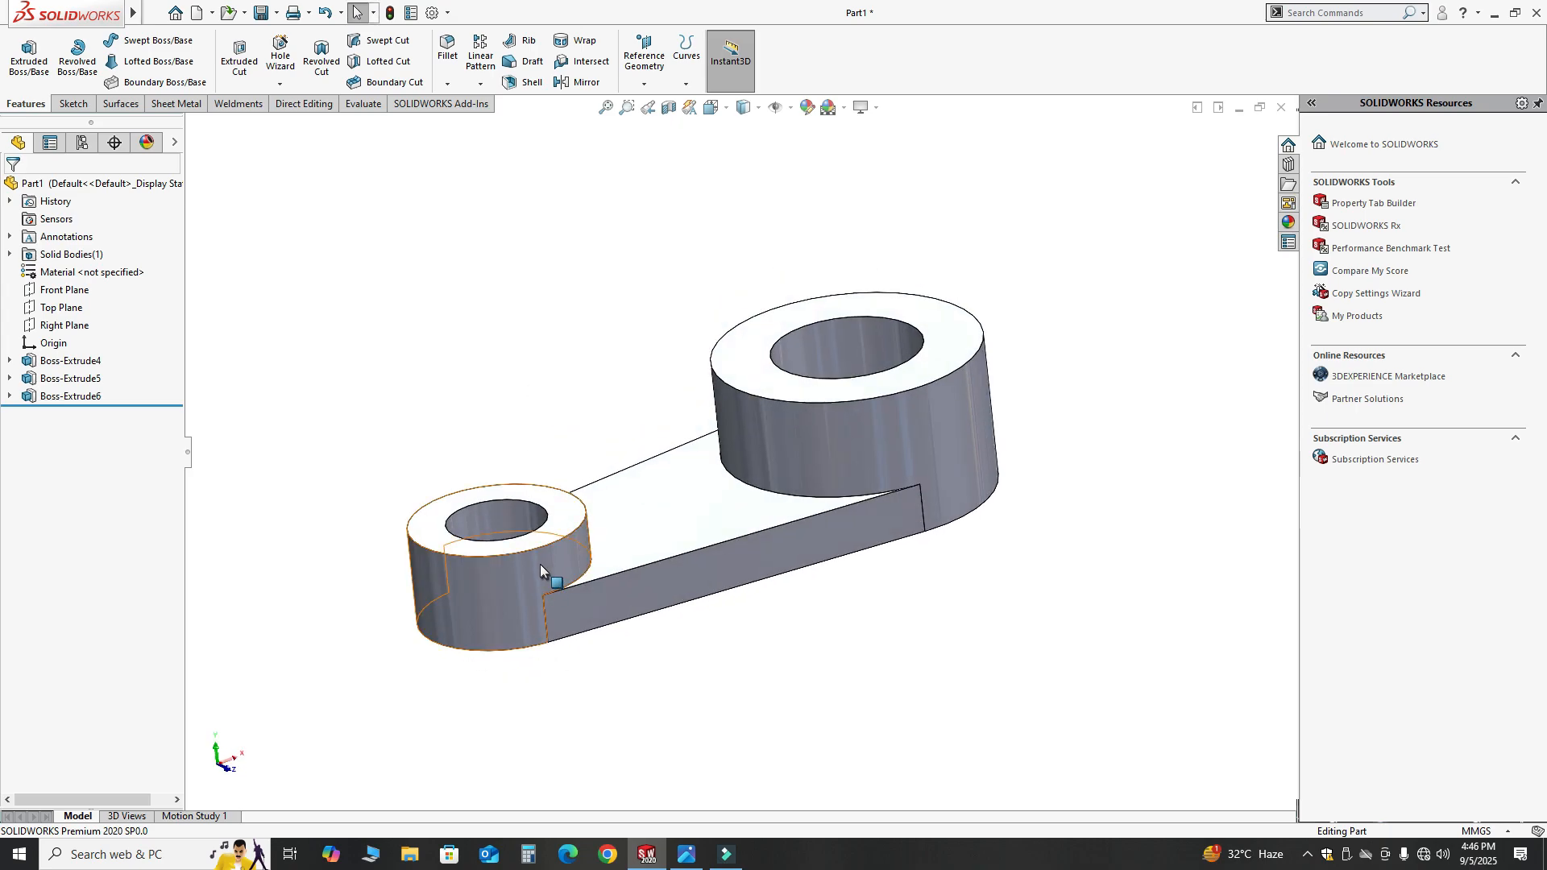
pyautogui.click(73, 104)
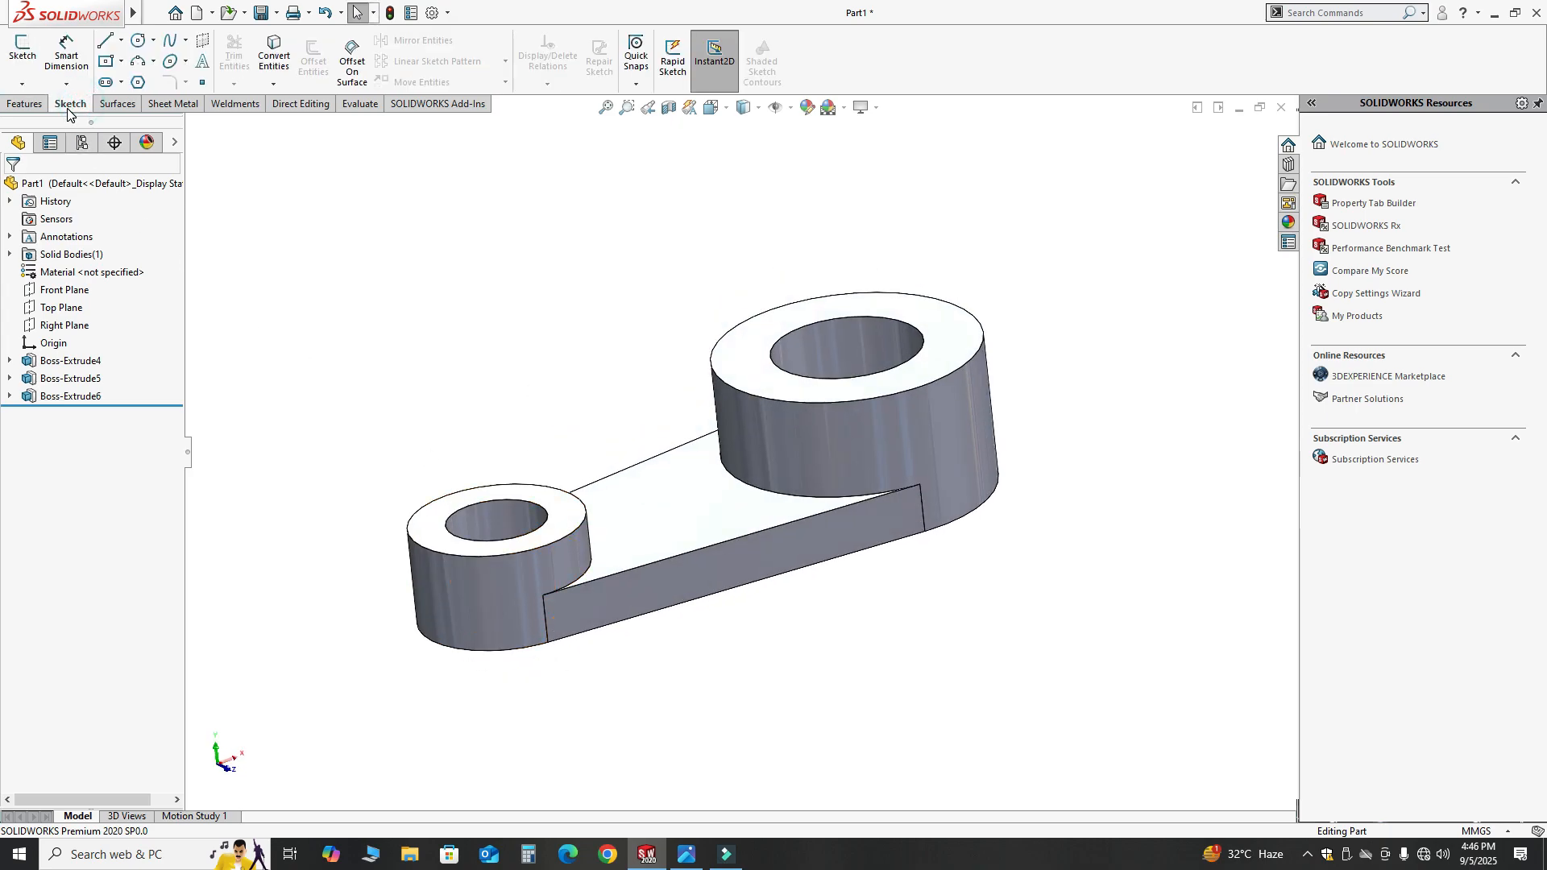
pyautogui.click(22, 50)
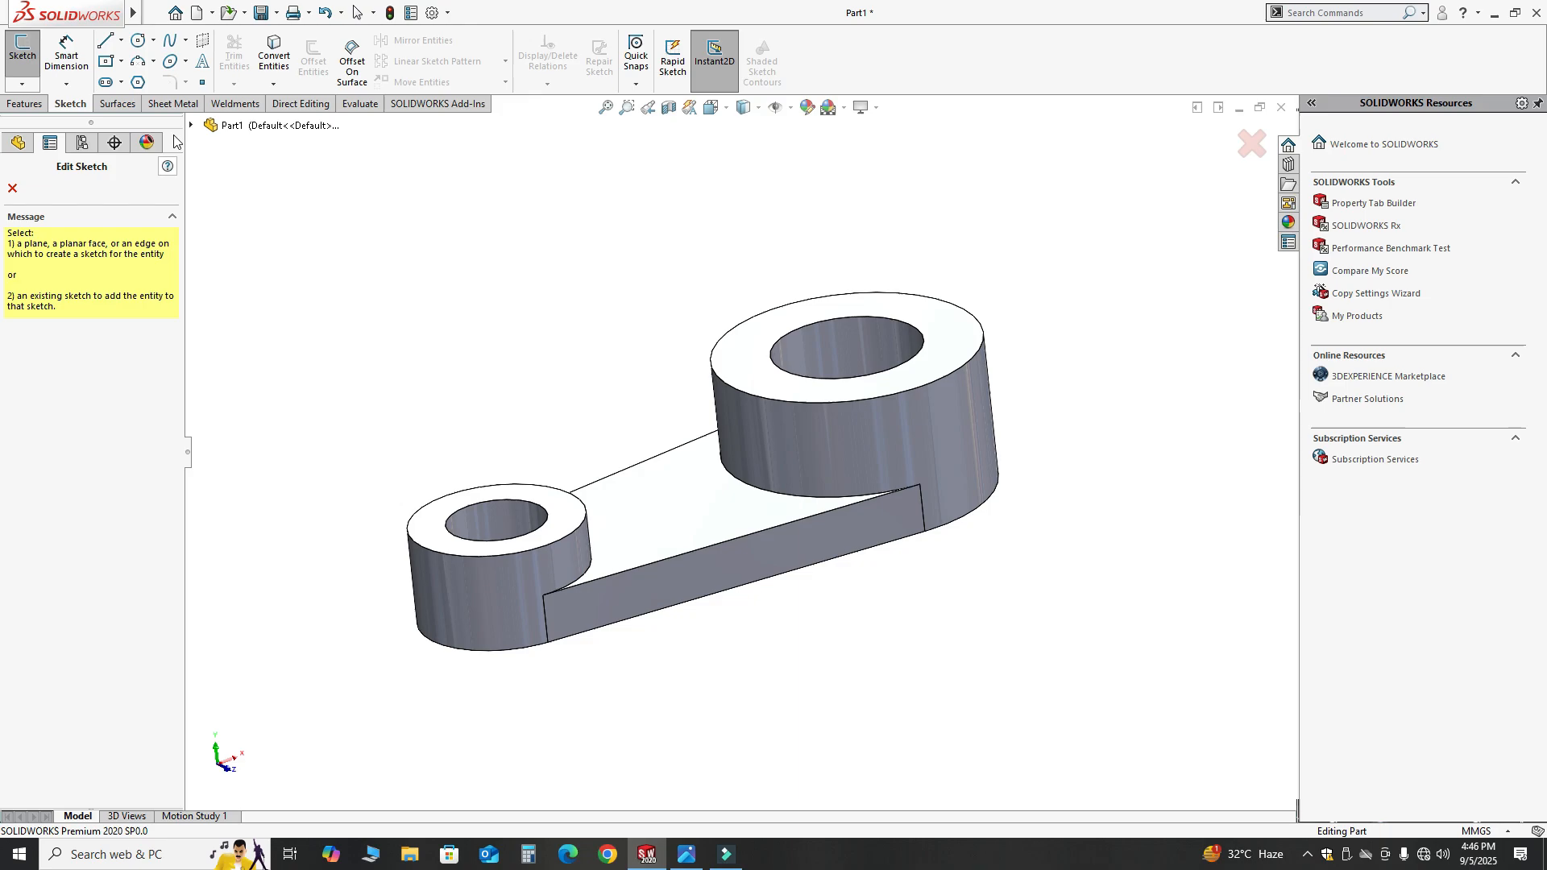
pyautogui.click(191, 126)
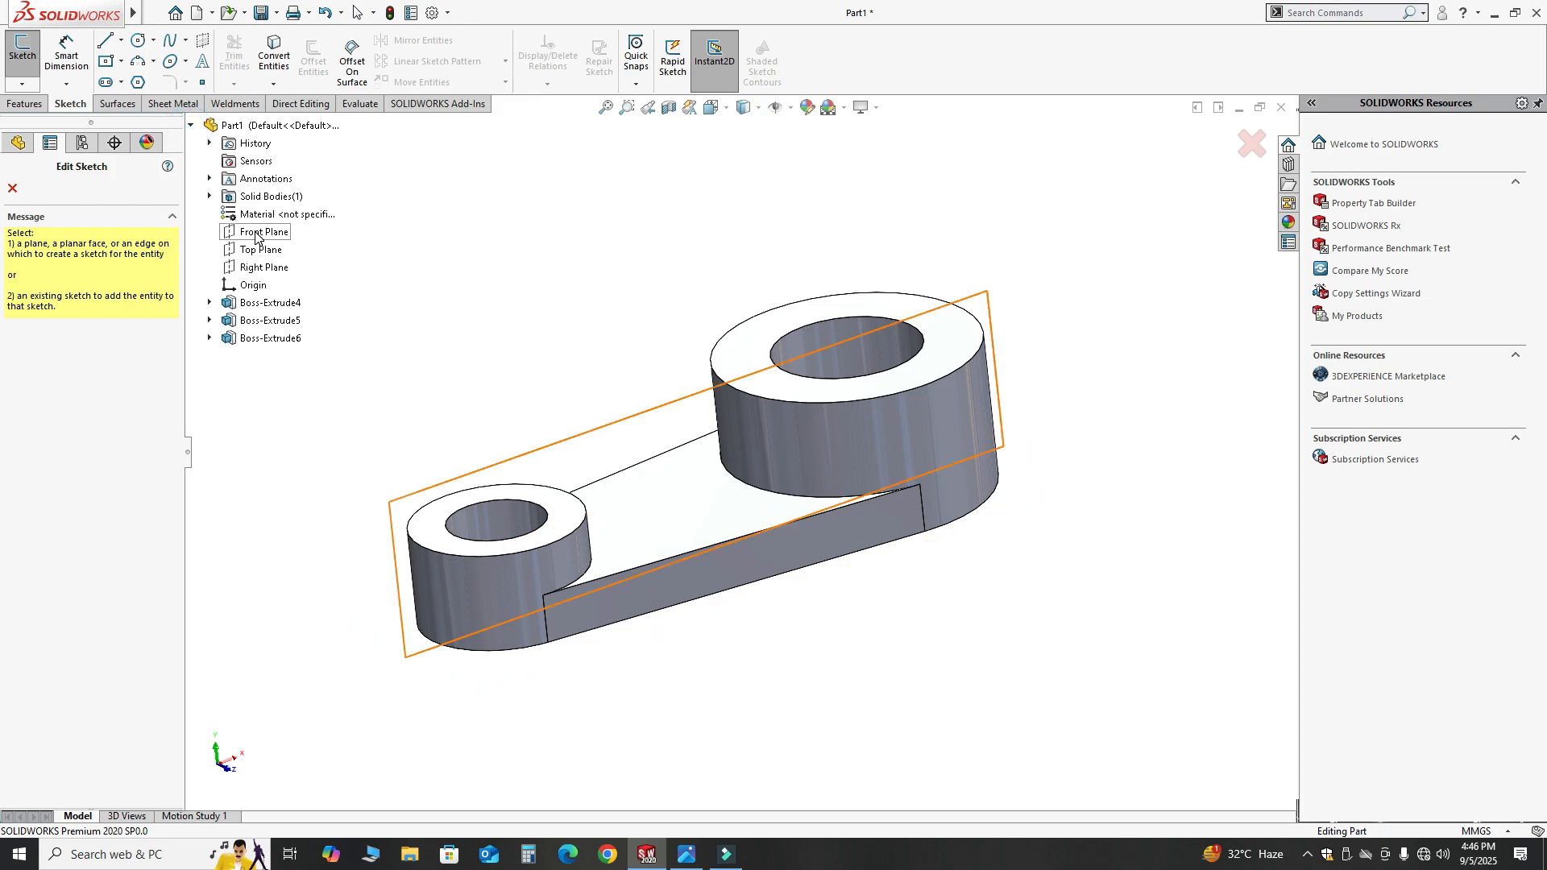
pyautogui.click(255, 233)
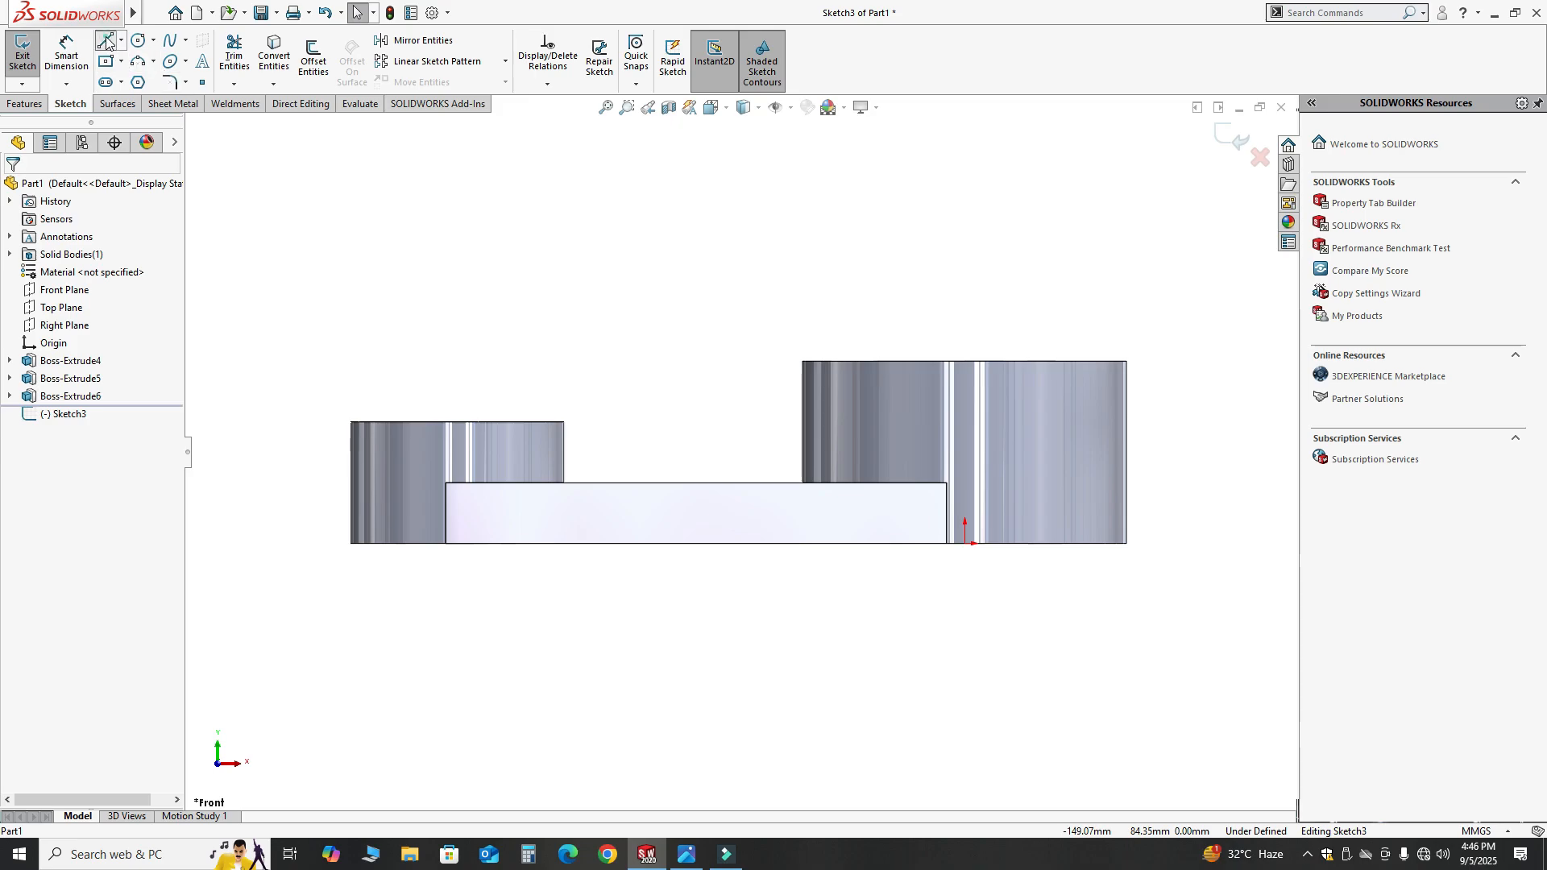
# Step: Sketch a sloping line about 48.5 mm long from the larger boss's top inner corner to the smaller boss's top inner corner
pyautogui.click(107, 42)
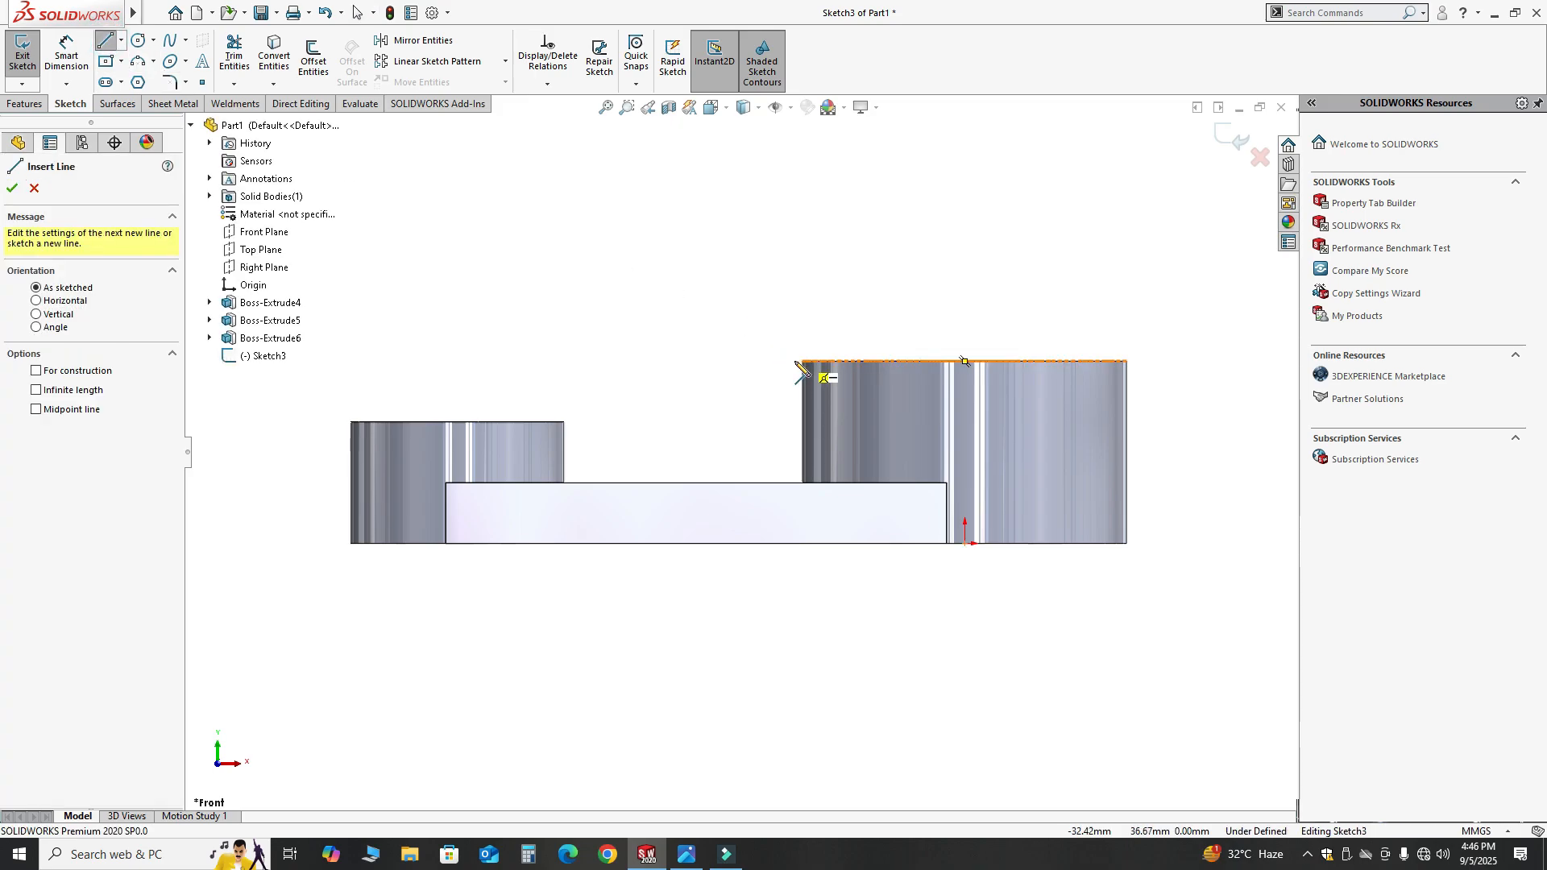
pyautogui.click(804, 363)
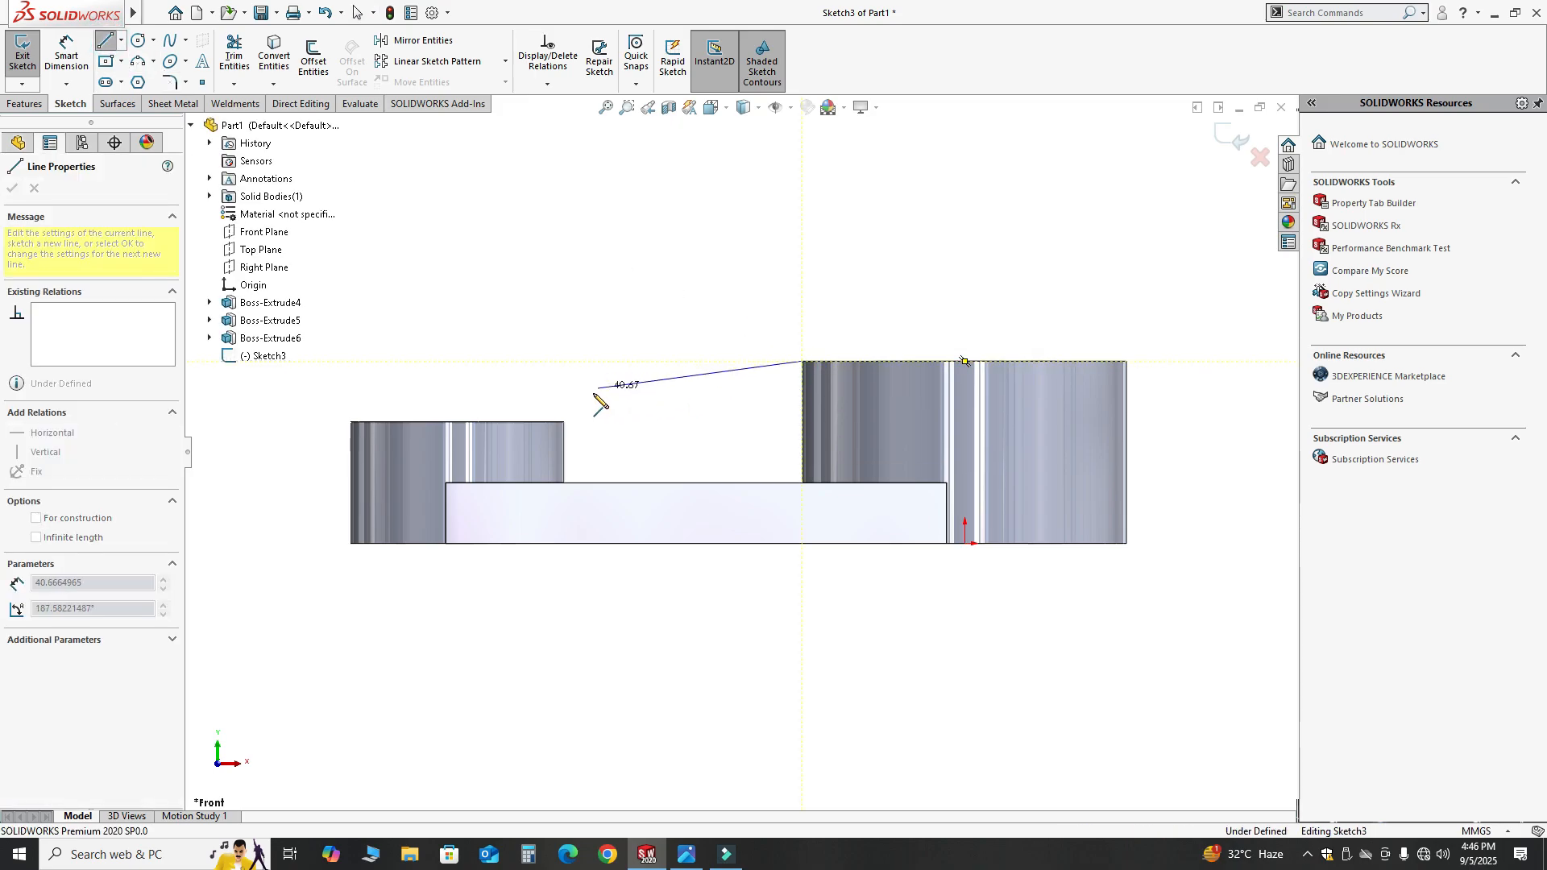
pyautogui.click(564, 421)
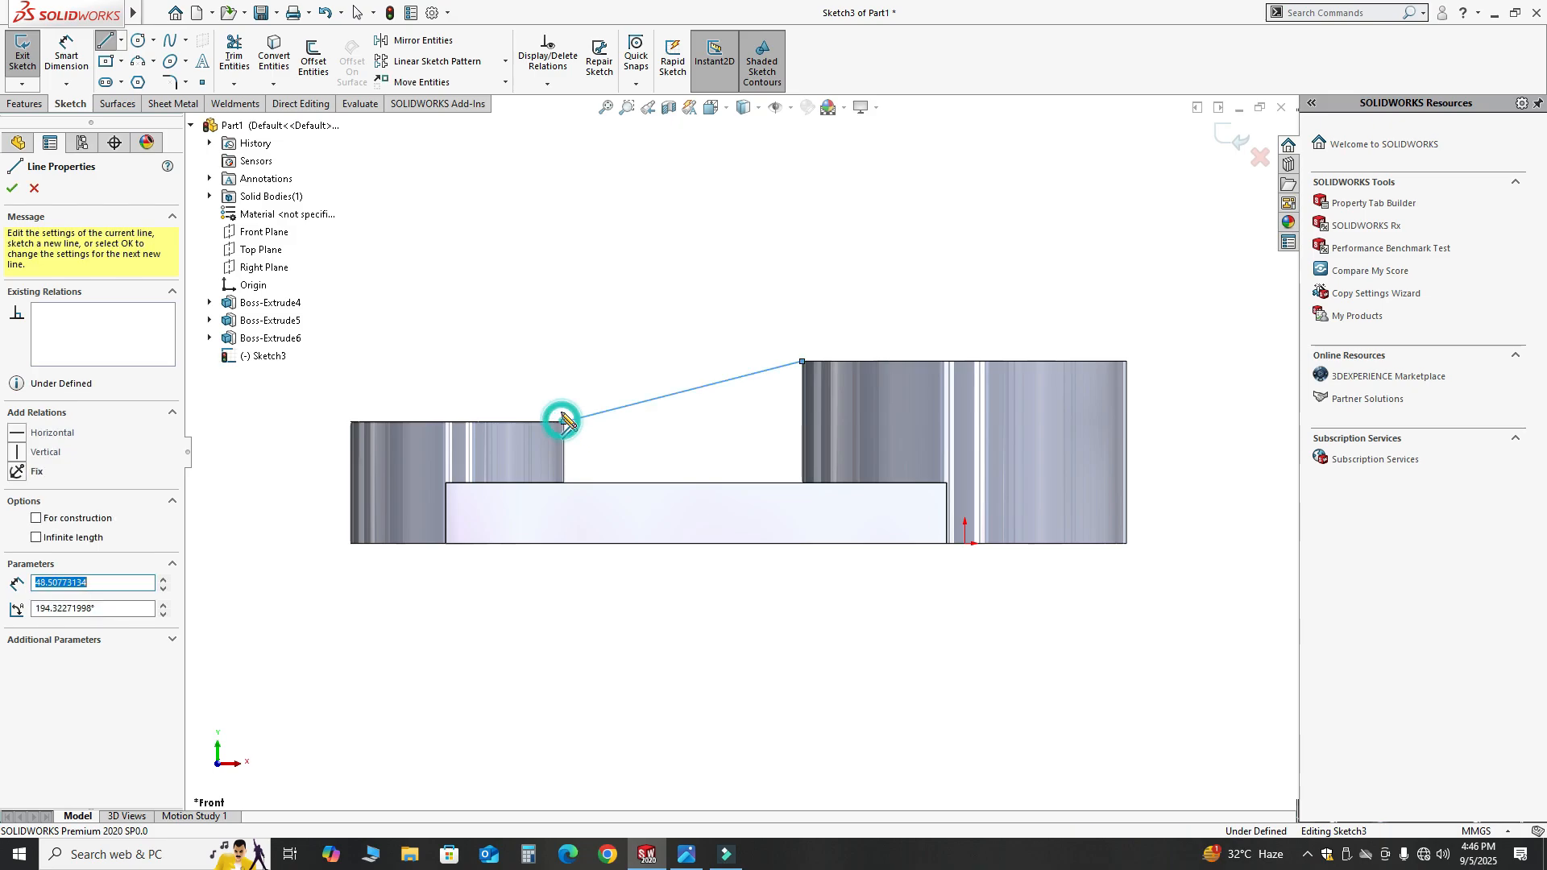
pyautogui.press('Escape')
# Step: Pull the rib line's upper endpoint away from the larger boss and constrain it to the boss's top outer edge with a Pierce relation
pyautogui.moveTo(555, 386); pyautogui.dragTo(607, 459, button='middle')
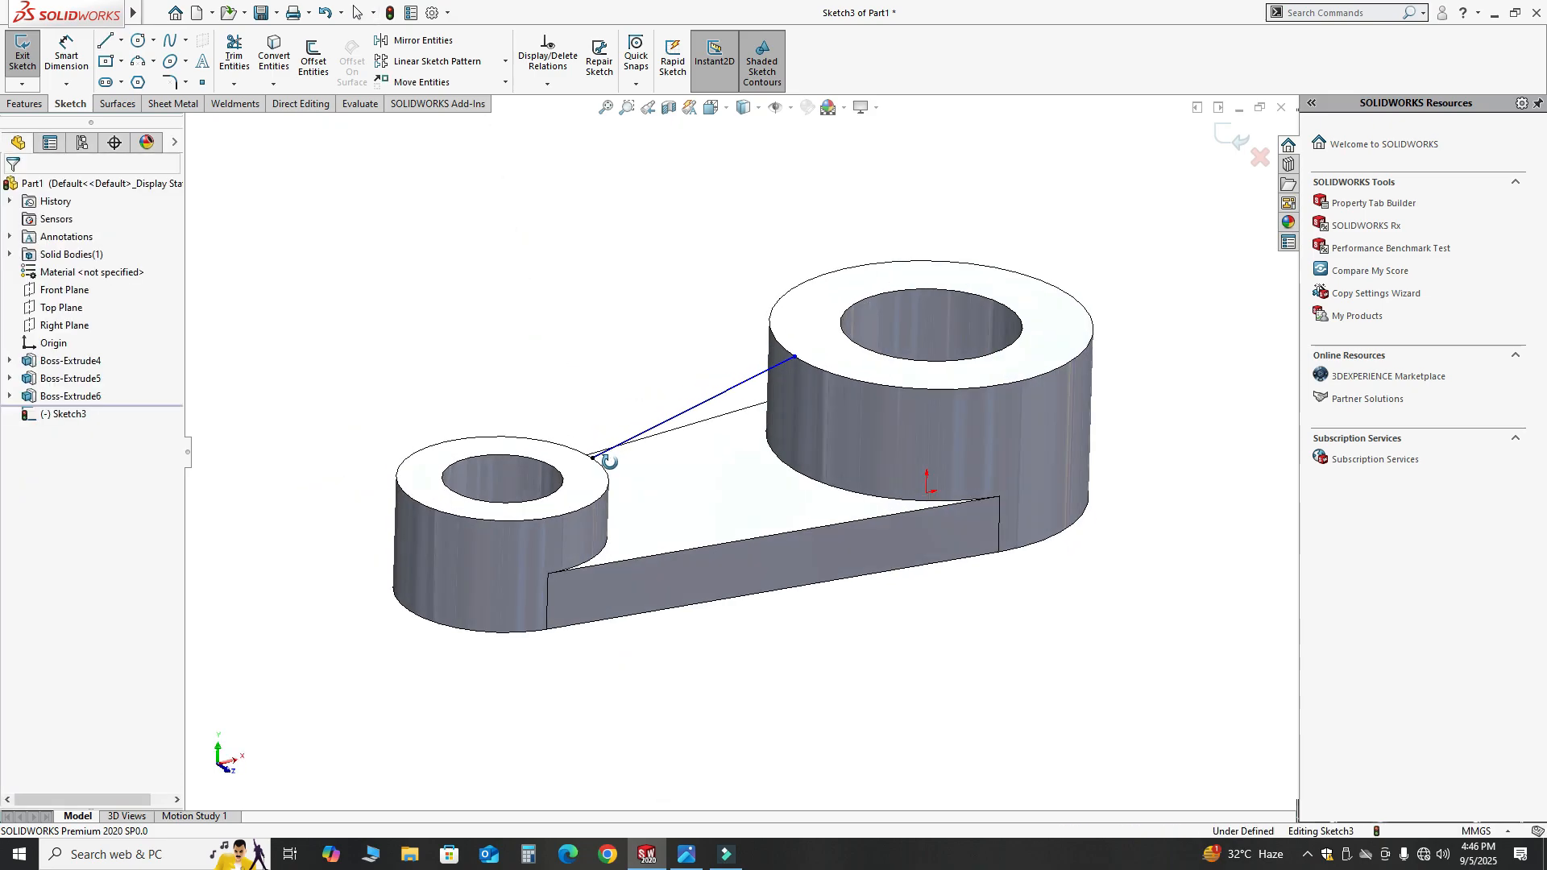
pyautogui.scroll(-4, 760, 453)
pyautogui.moveTo(807, 312)
pyautogui.mouseDown(button='middle')
pyautogui.moveTo(783, 291)
pyautogui.moveTo(735, 311)
pyautogui.moveTo(739, 339)
pyautogui.moveTo(792, 327)
pyautogui.mouseUp(button='middle')
pyautogui.scroll(2, 715, 357)
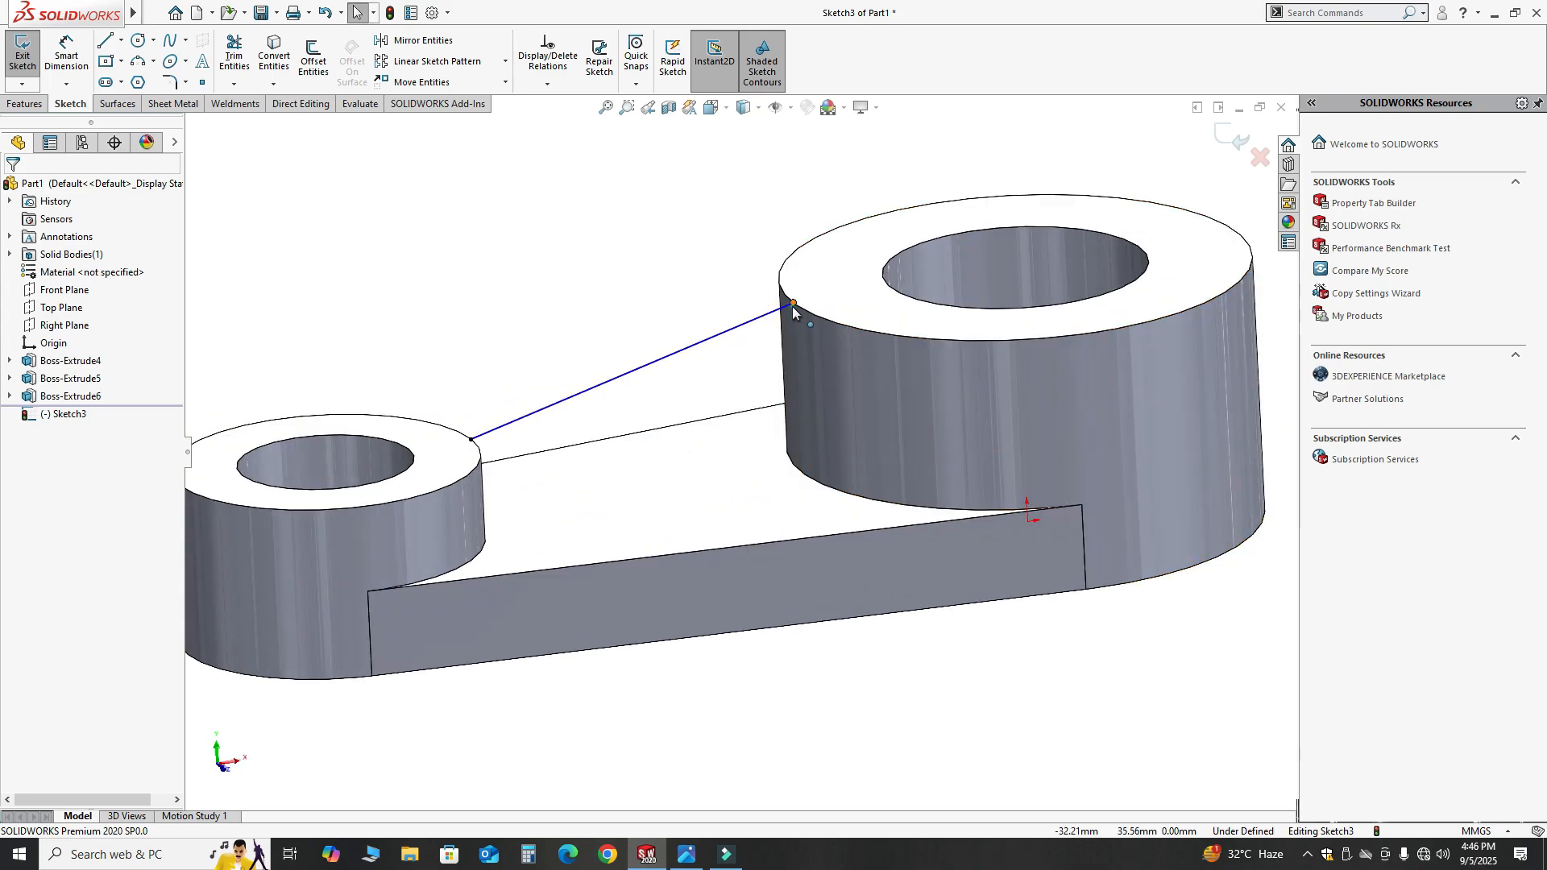
pyautogui.moveTo(793, 303); pyautogui.dragTo(735, 315)
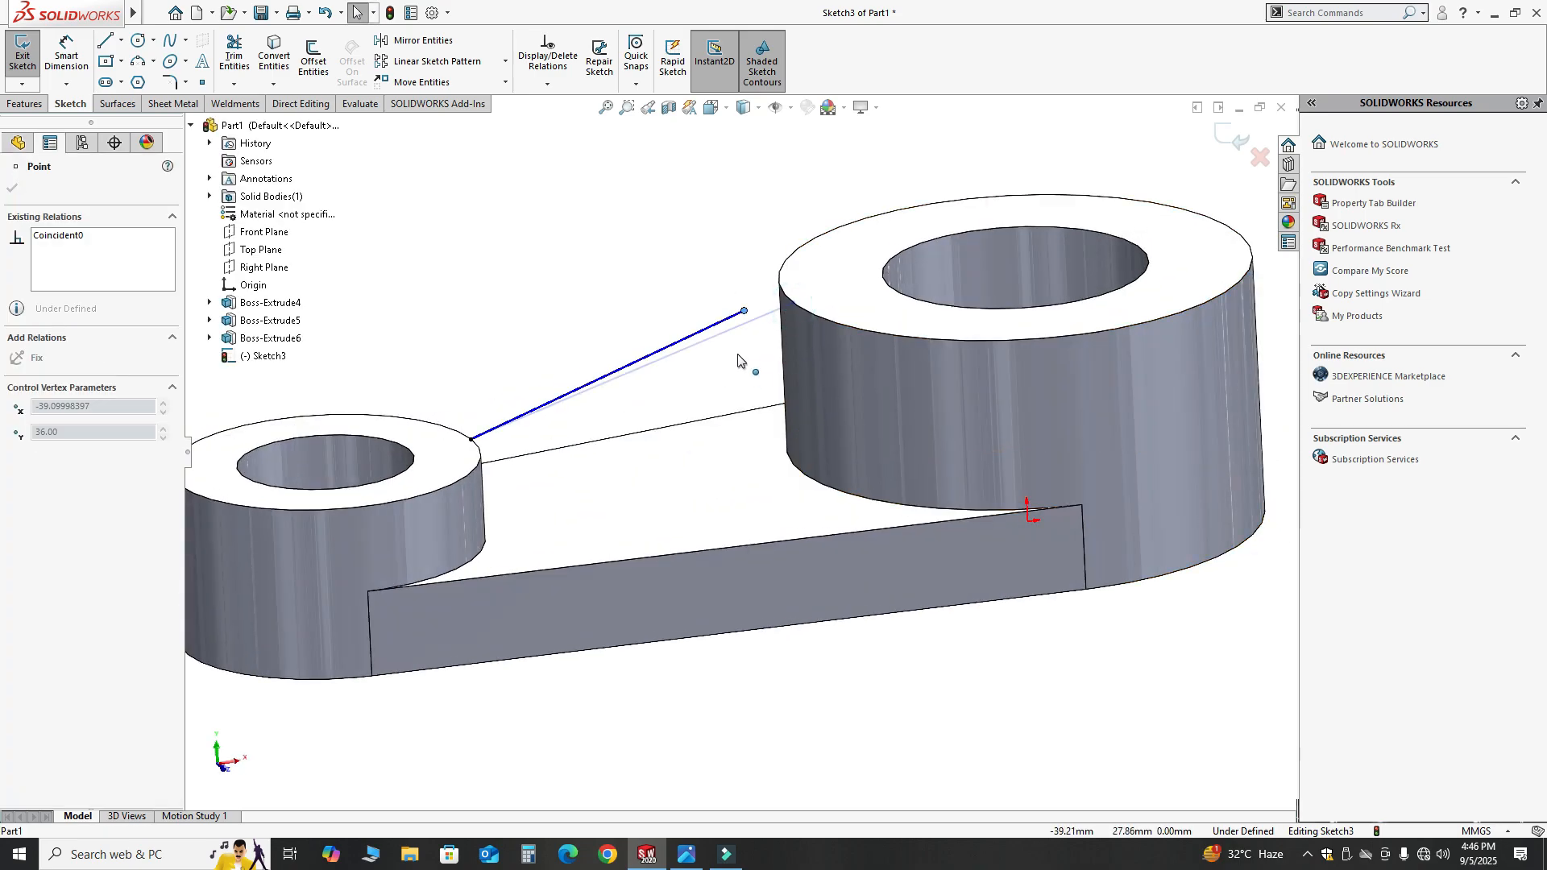
pyautogui.keyDown('ctrl'); pyautogui.click(807, 318); pyautogui.keyUp('ctrl')
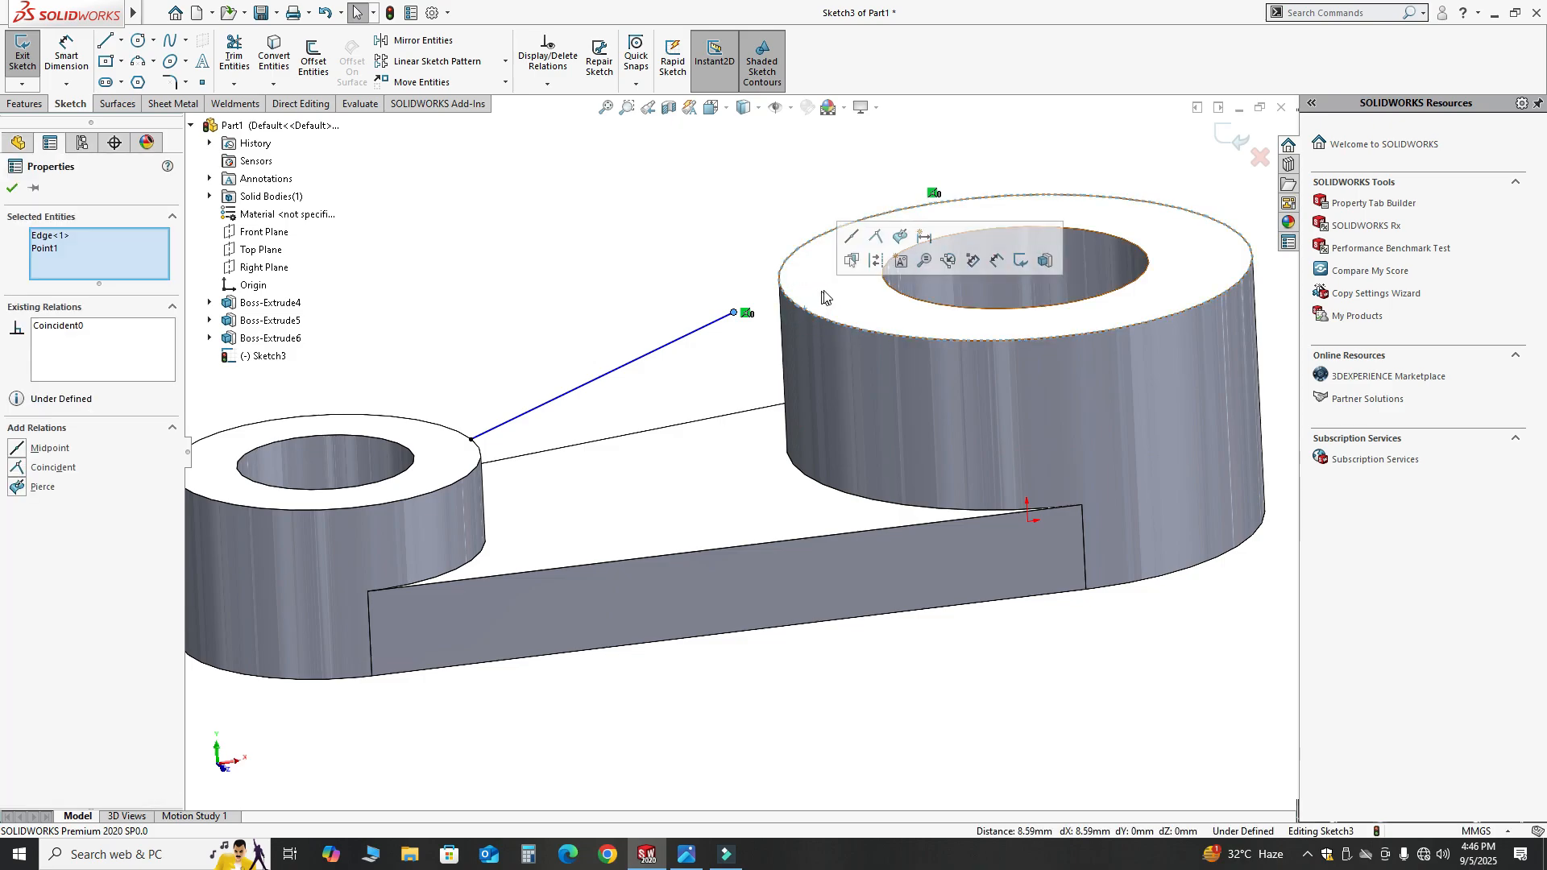
pyautogui.click(902, 242)
pyautogui.click(682, 230)
pyautogui.scroll(2, 573, 373)
# Step: Start a Rib feature from the sloping line, extruding parallel to the sketch with the material side flipped
pyautogui.moveTo(573, 373)
pyautogui.mouseDown(button='middle')
pyautogui.moveTo(677, 521)
pyautogui.moveTo(553, 346)
pyautogui.moveTo(304, 293)
pyautogui.moveTo(621, 450)
pyautogui.mouseUp(button='middle')
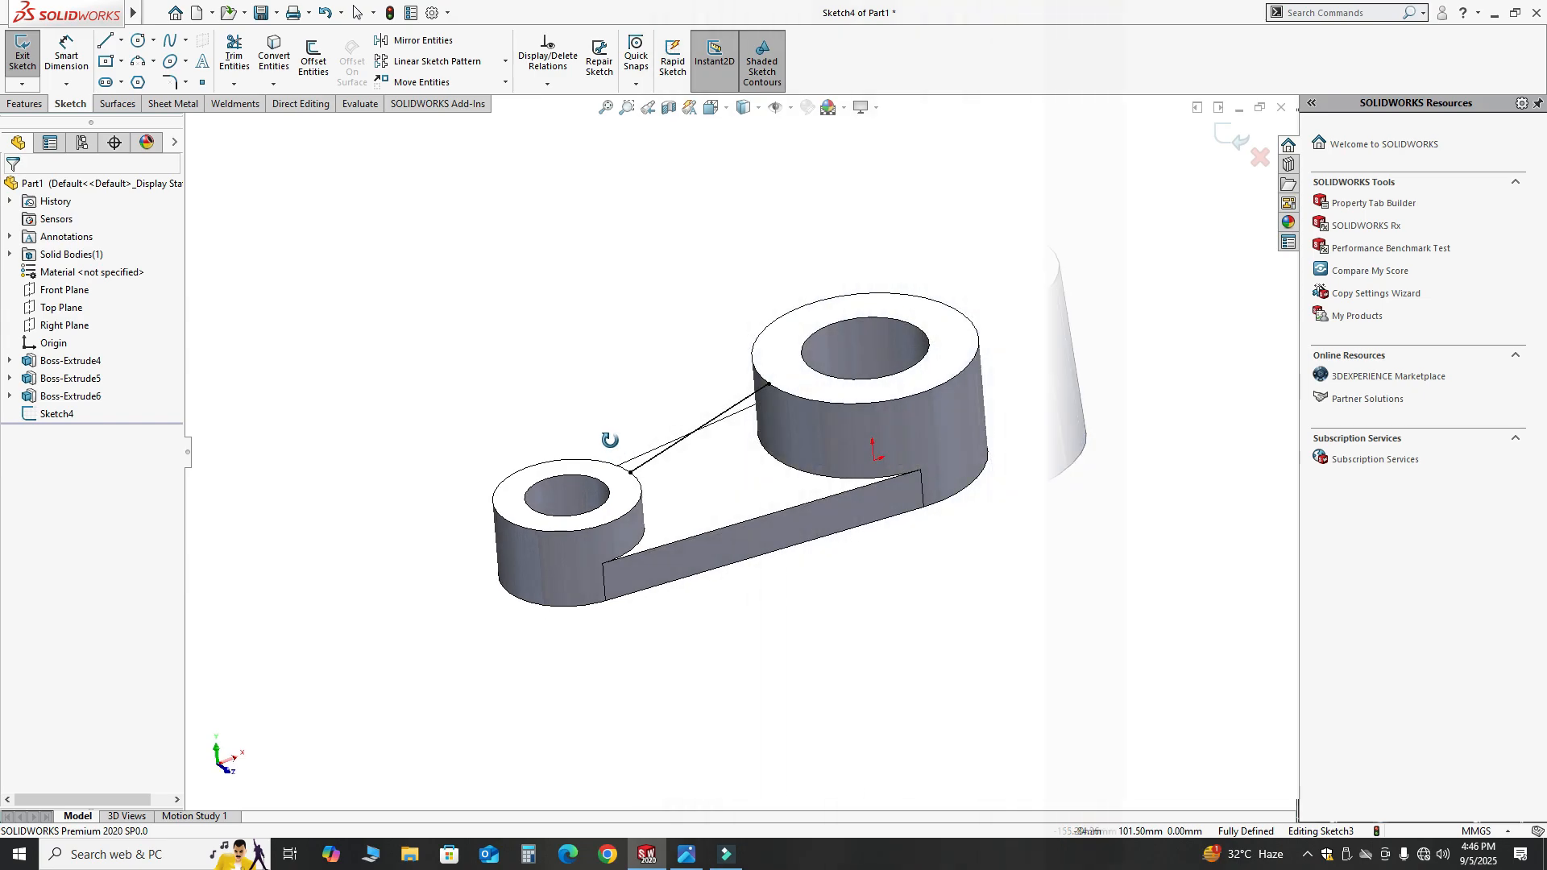
pyautogui.moveTo(610, 440); pyautogui.dragTo(607, 436, button='middle')
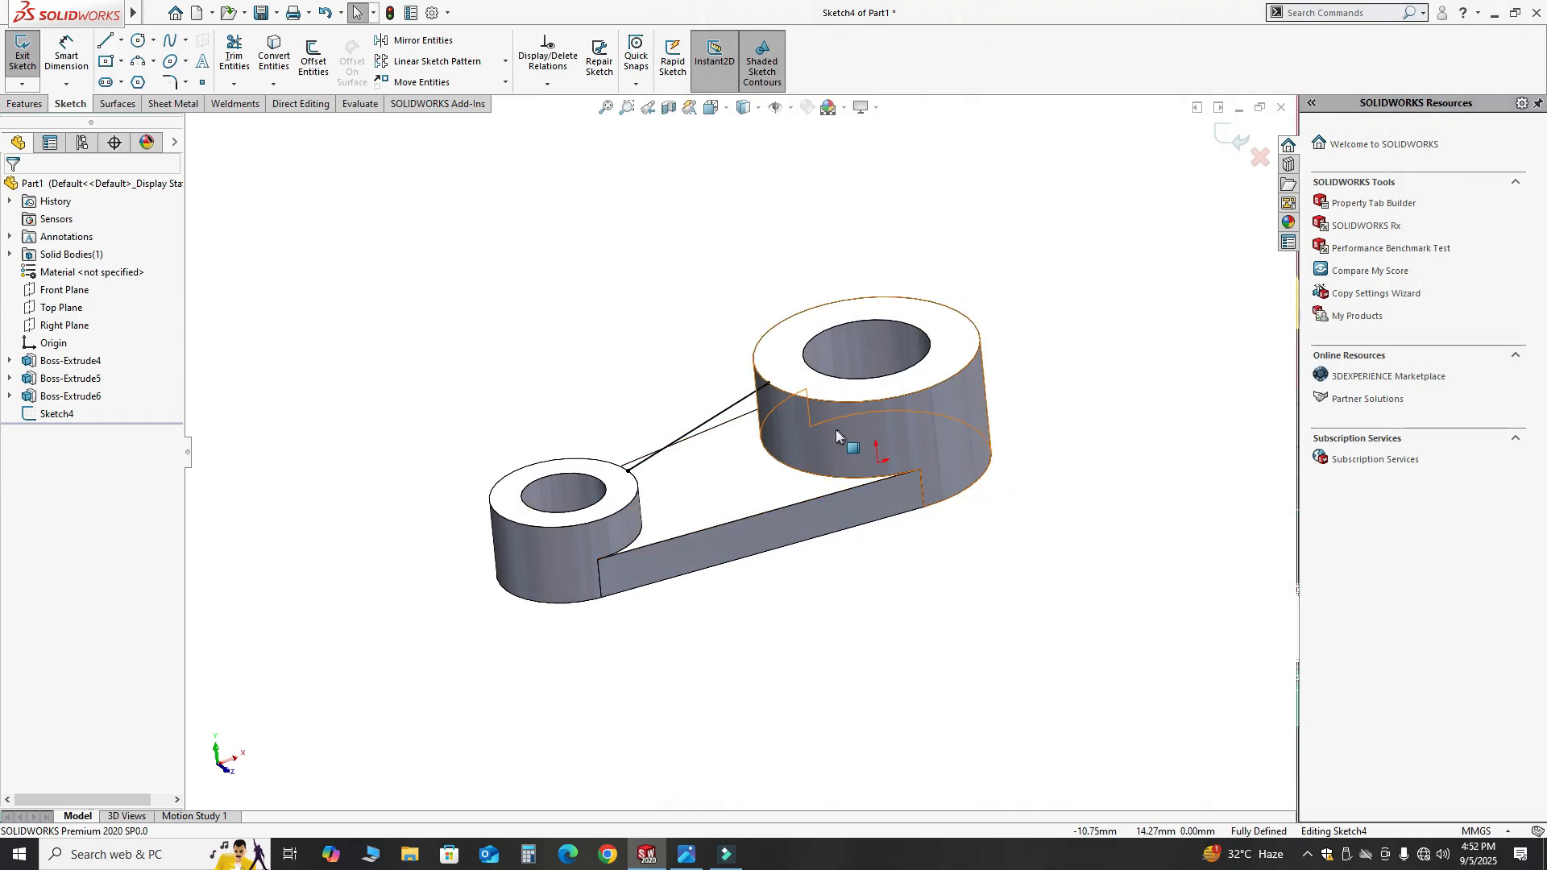
pyautogui.scroll(-1, 835, 429)
pyautogui.click(27, 100)
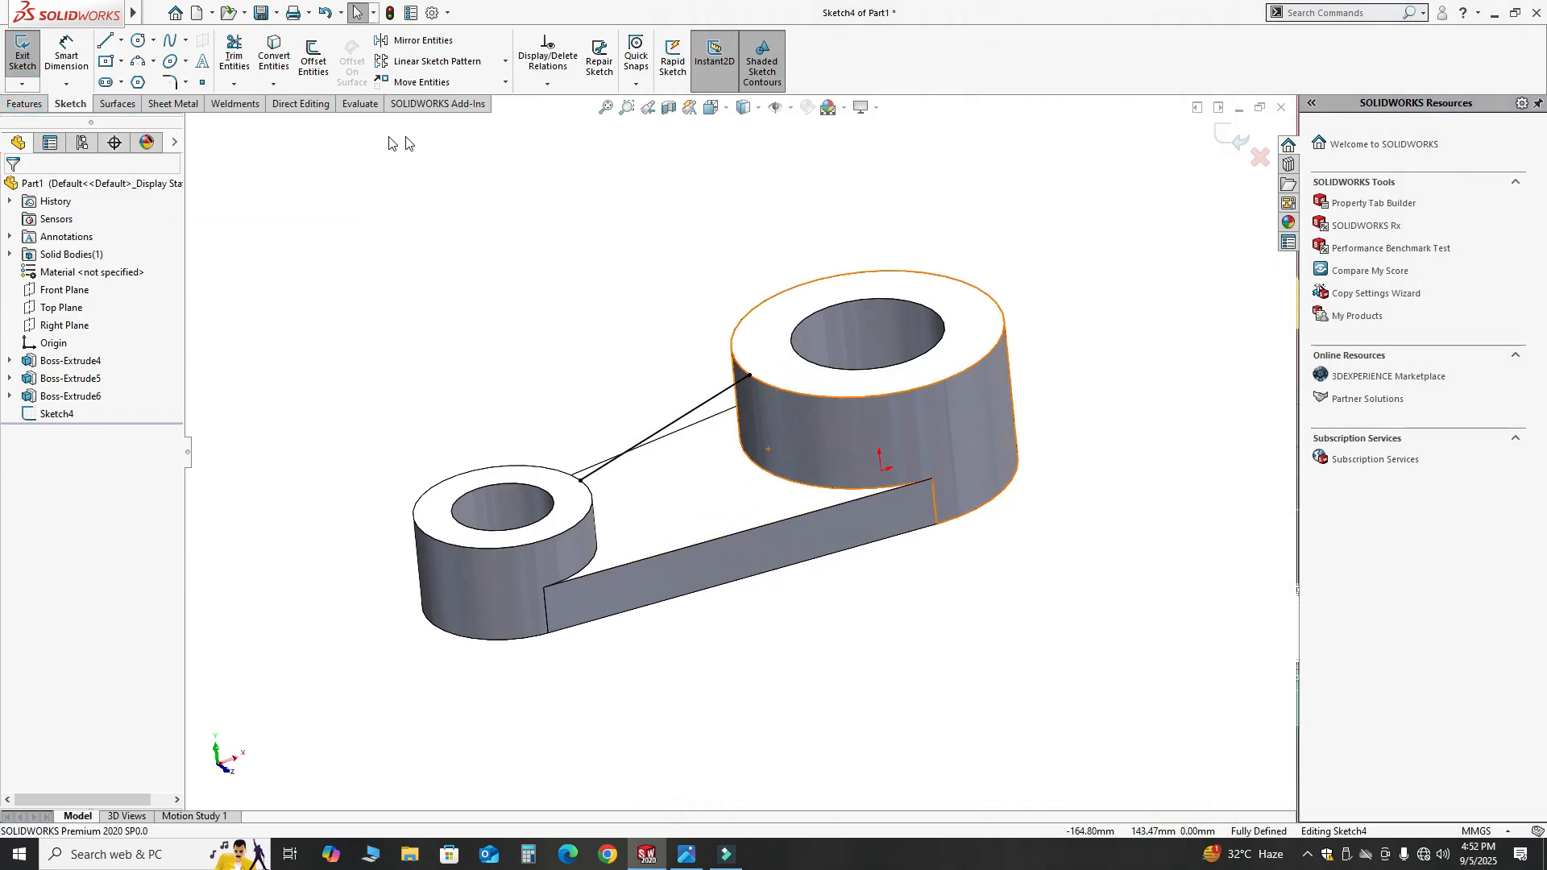
pyautogui.click(24, 103)
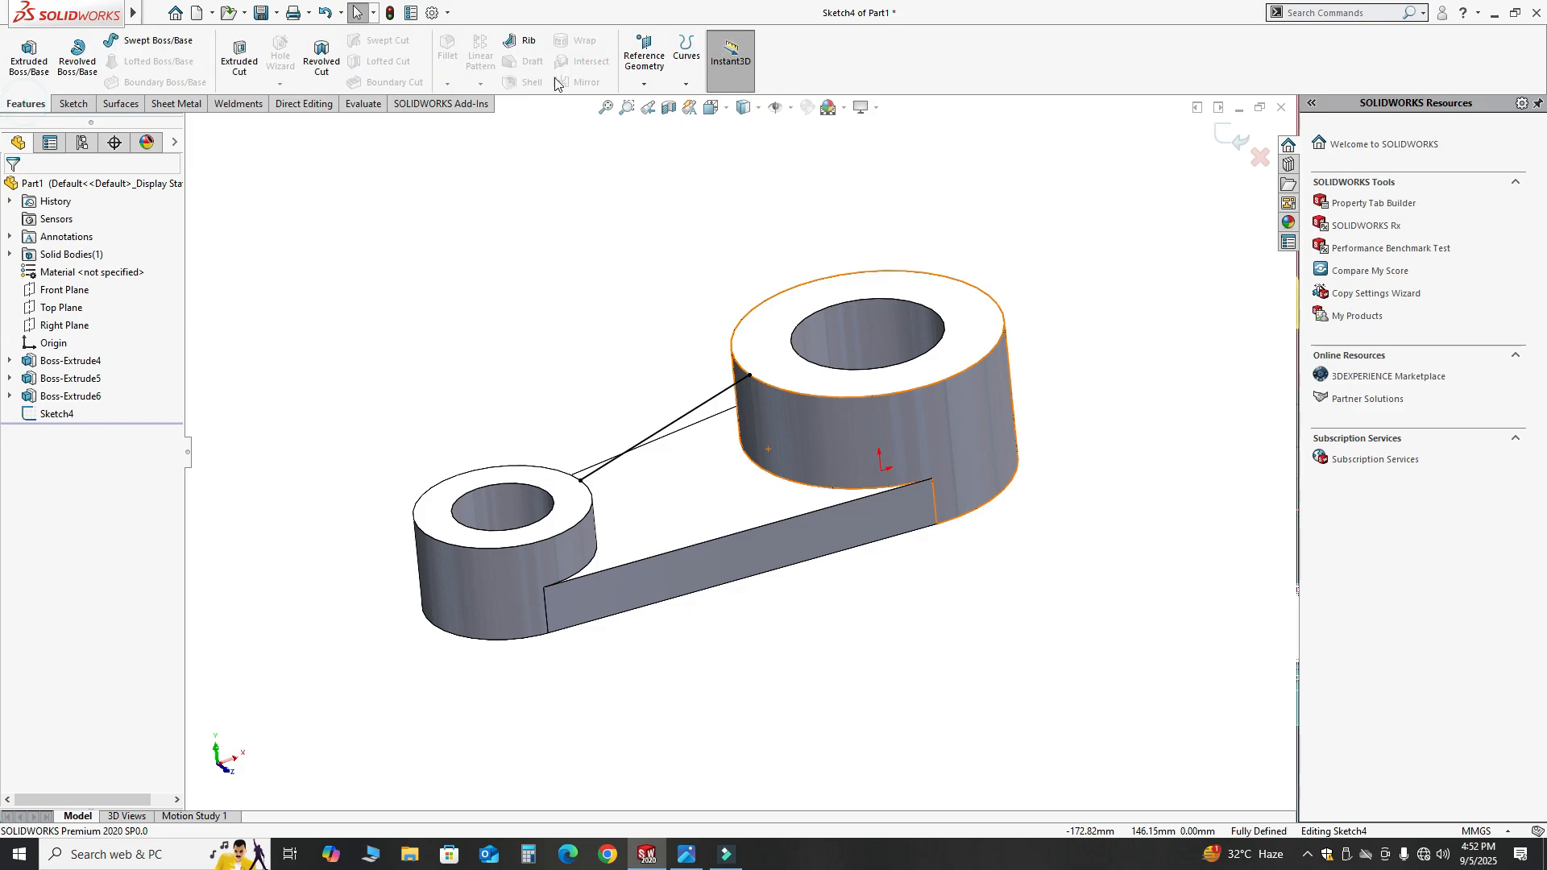
pyautogui.click(528, 40)
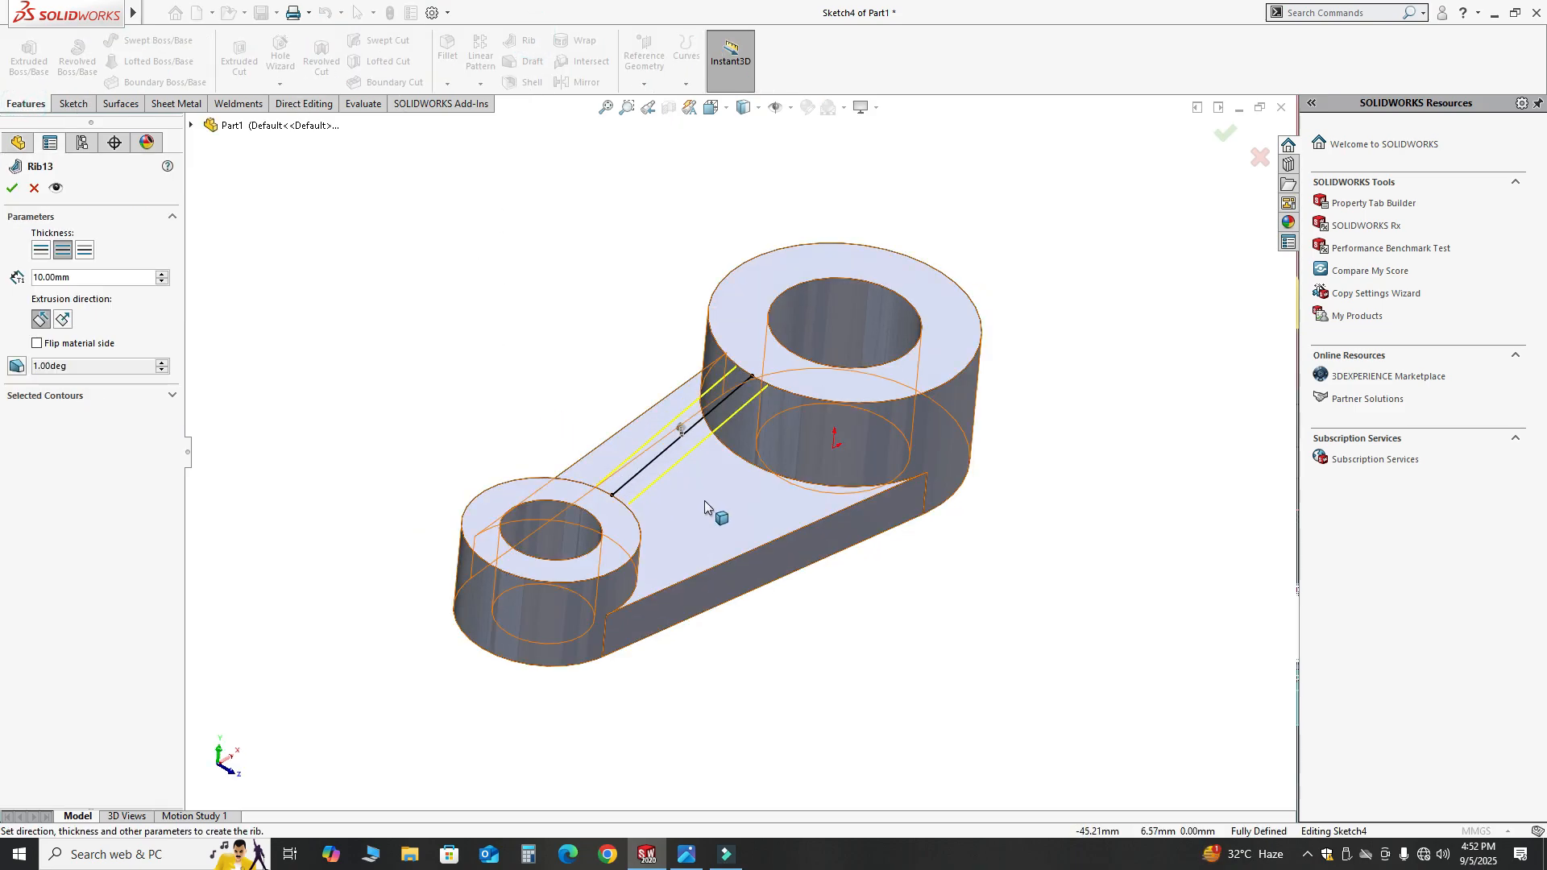
pyautogui.scroll(-2, 704, 500)
pyautogui.moveTo(703, 498); pyautogui.dragTo(651, 421, button='middle')
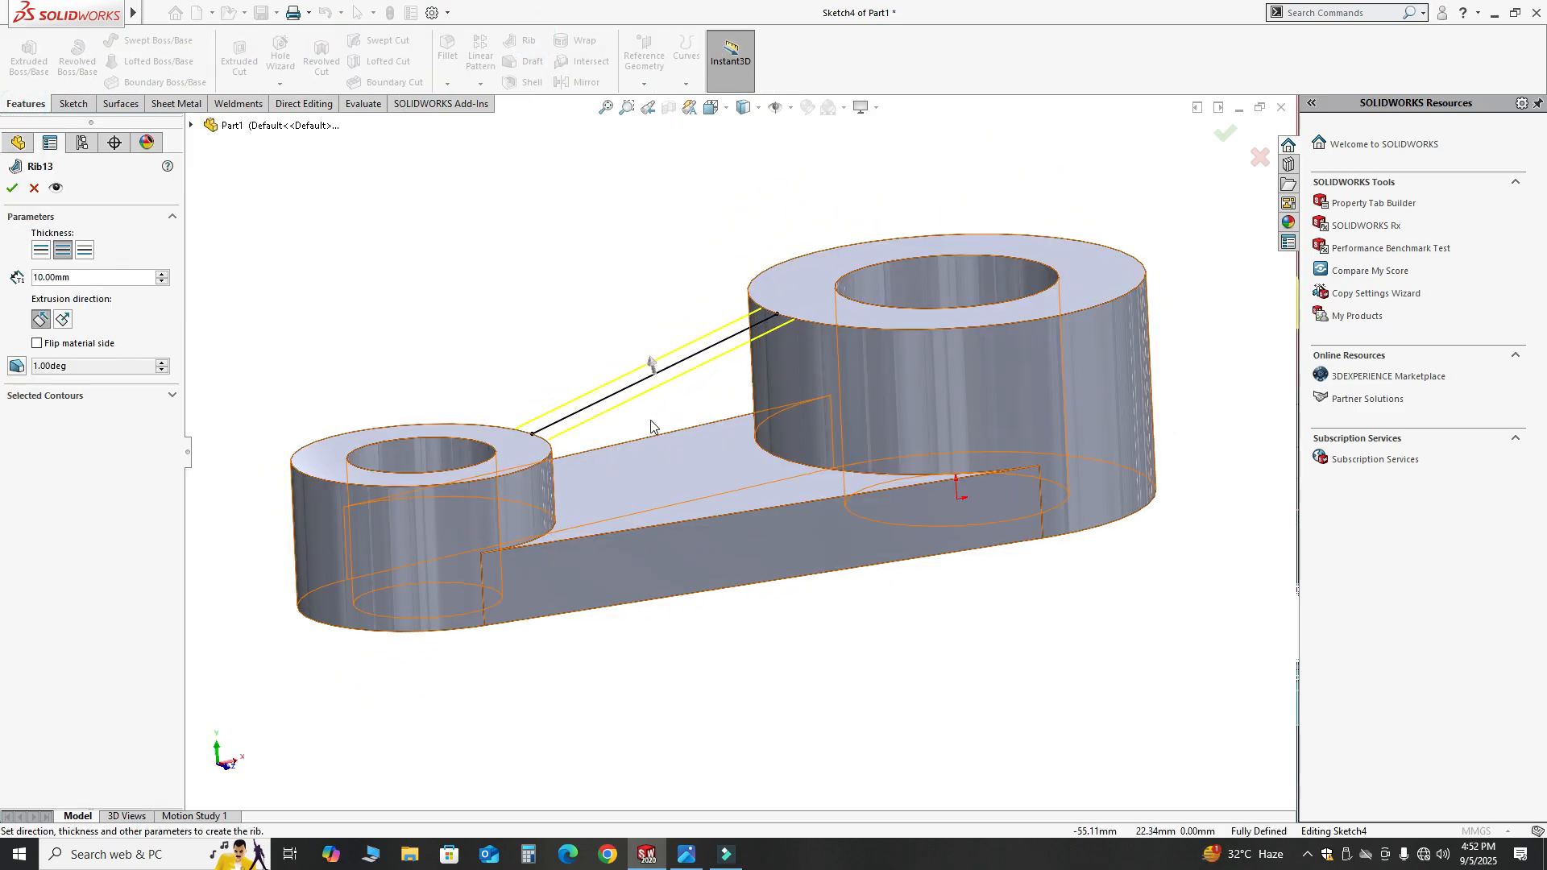
pyautogui.click(62, 320)
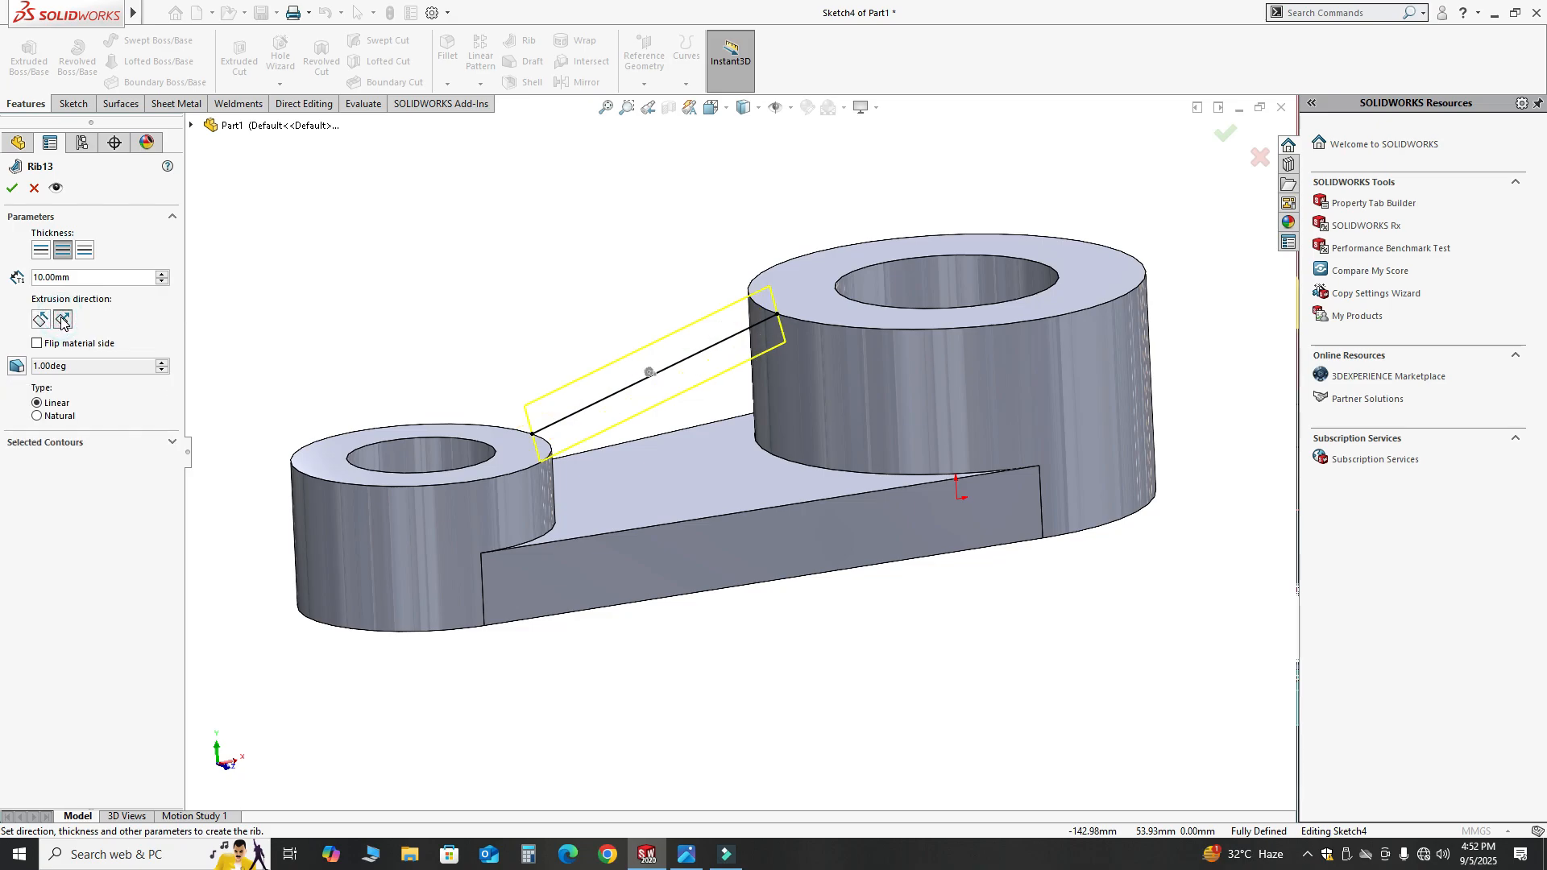
pyautogui.click(32, 320)
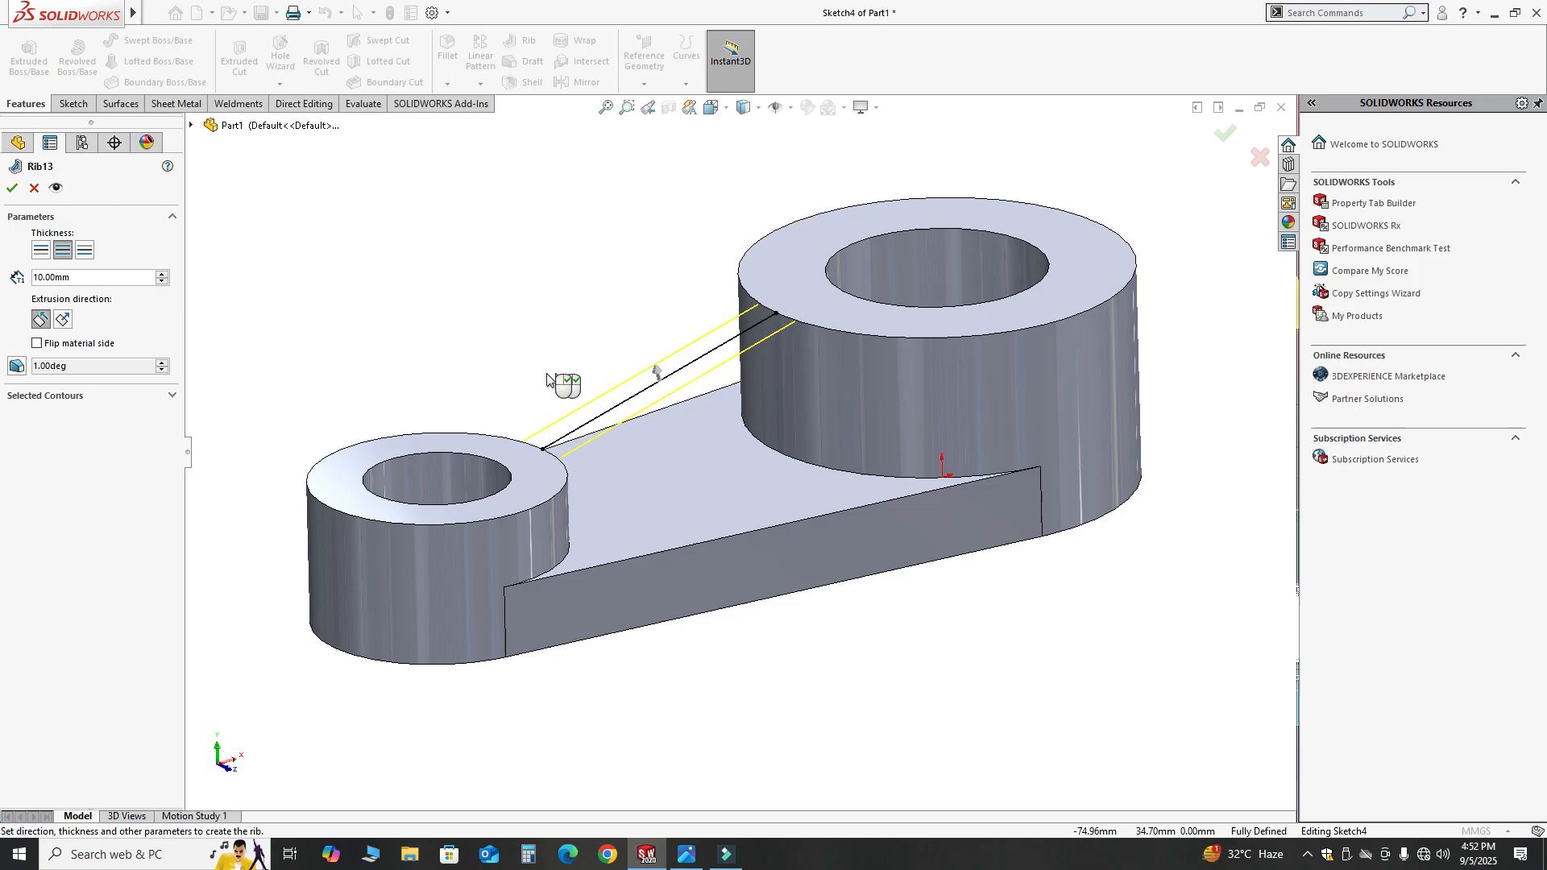
pyautogui.click(88, 345)
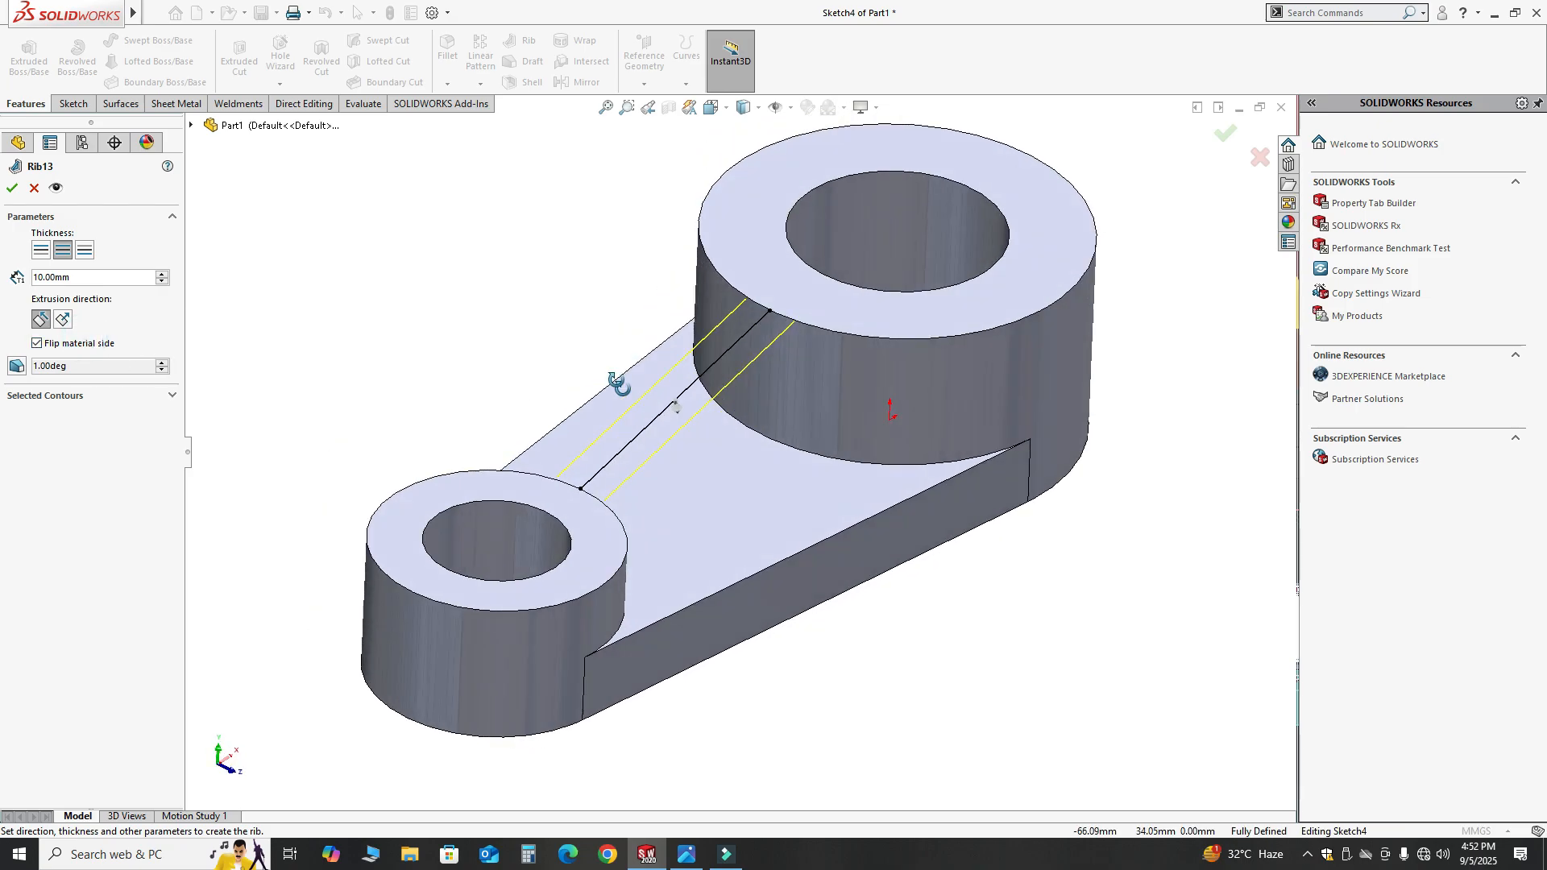
# Step: Check the rib thickness on the reference drawing and set it to 12 mm in the SOLIDWORKS Rib feature
pyautogui.click(677, 856)
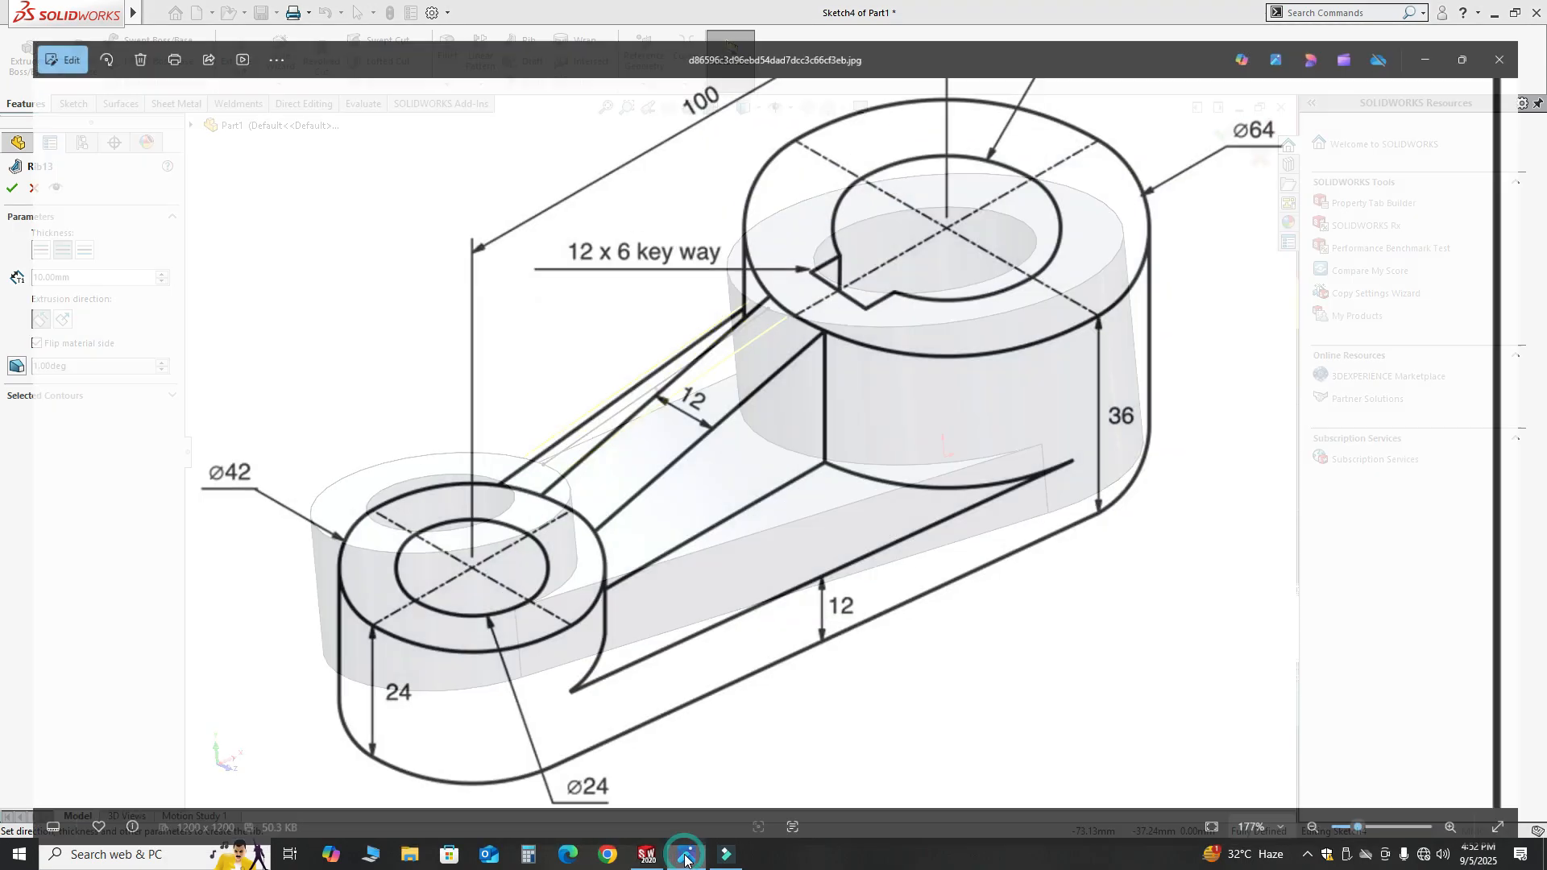
pyautogui.click(637, 861)
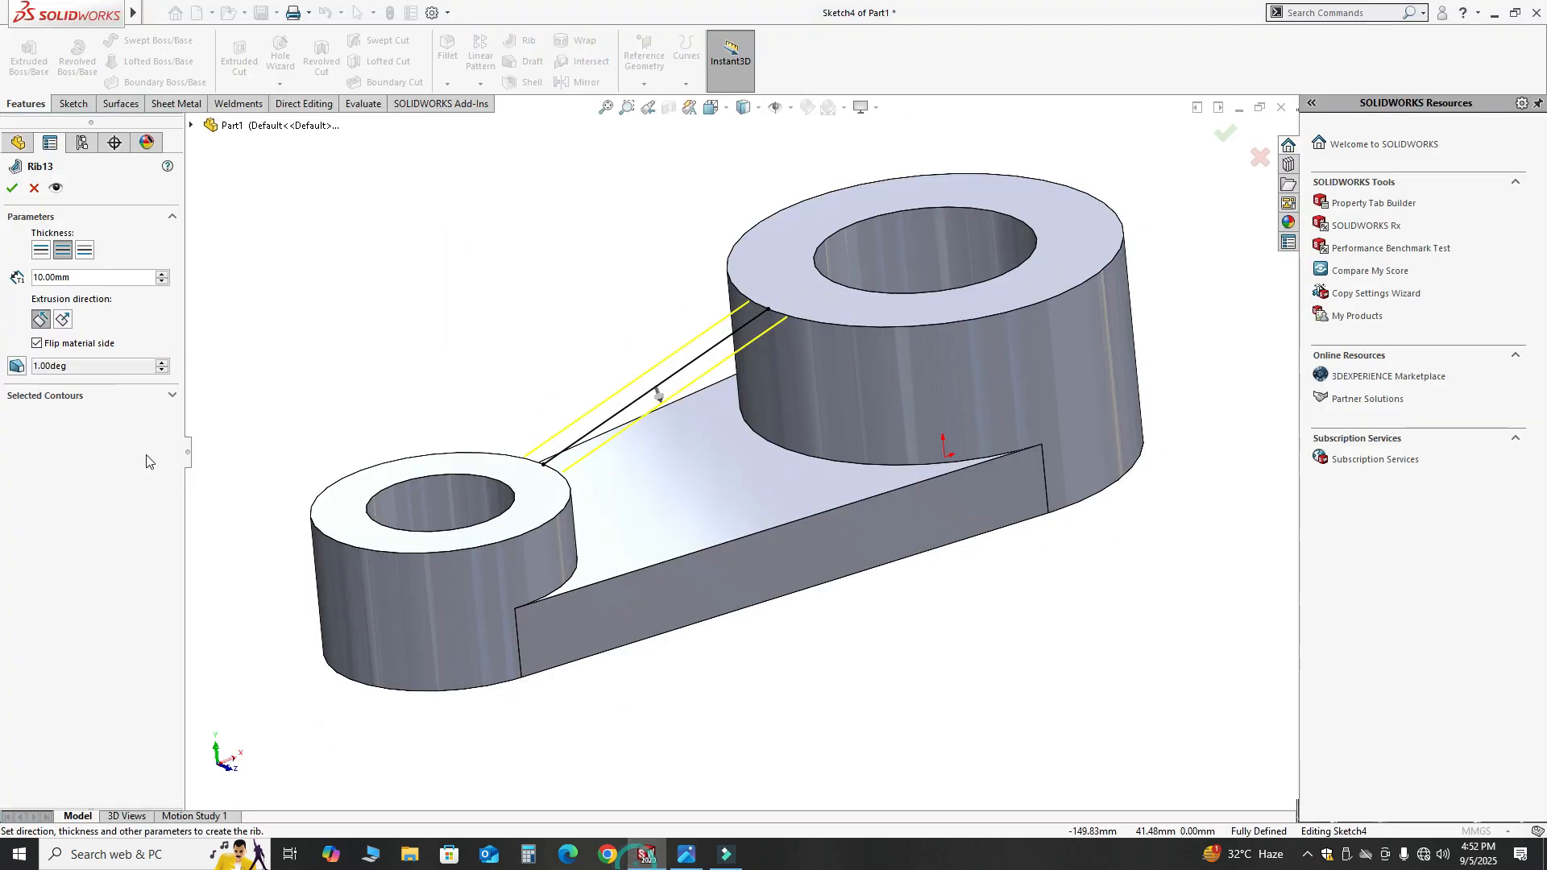
pyautogui.doubleClick(105, 277)
pyautogui.write('12')
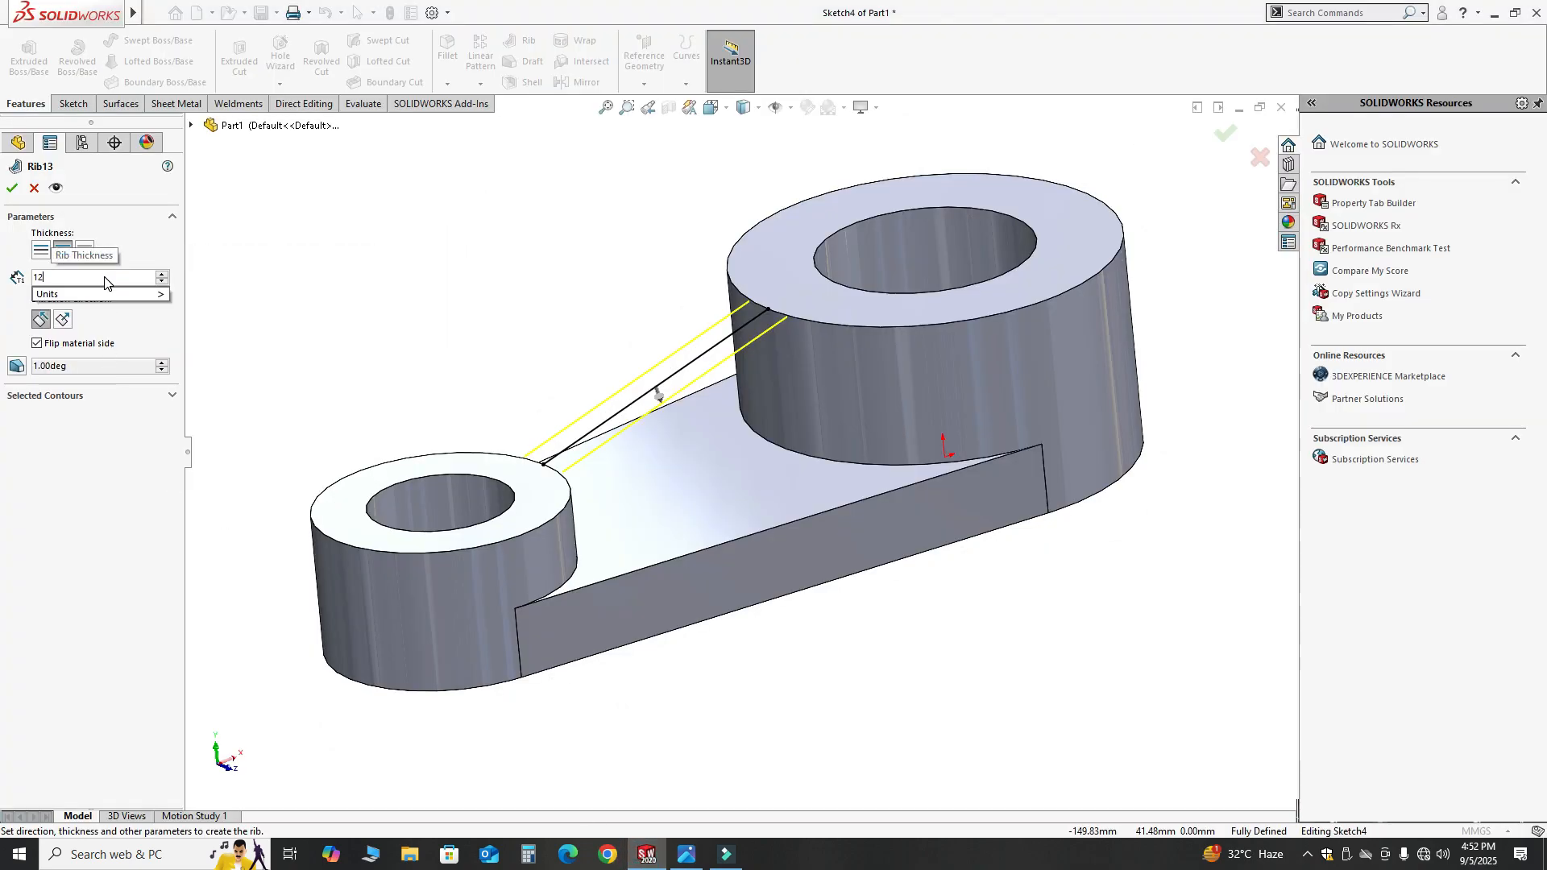
pyautogui.press('Return')
# Step: Compare the thickness side options and try to create the rib with its thickness on both sides of the sloping line
pyautogui.moveTo(780, 360)
pyautogui.mouseDown(button='middle')
pyautogui.moveTo(820, 387)
pyautogui.moveTo(788, 374)
pyautogui.mouseUp(button='middle')
pyautogui.moveTo(510, 330); pyautogui.dragTo(518, 345, button='middle')
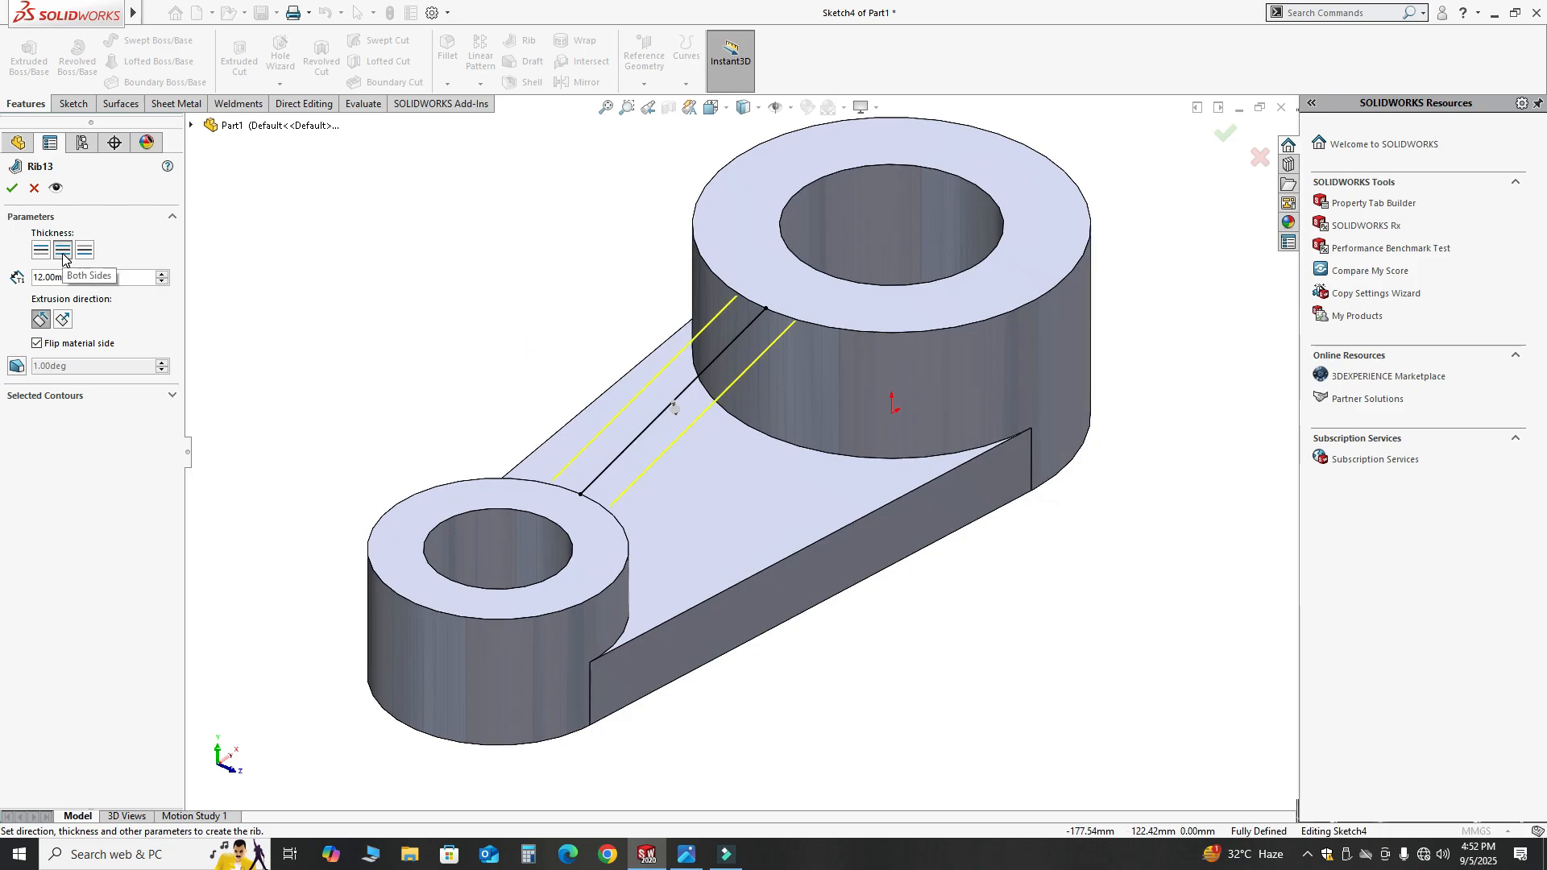
pyautogui.click(40, 252)
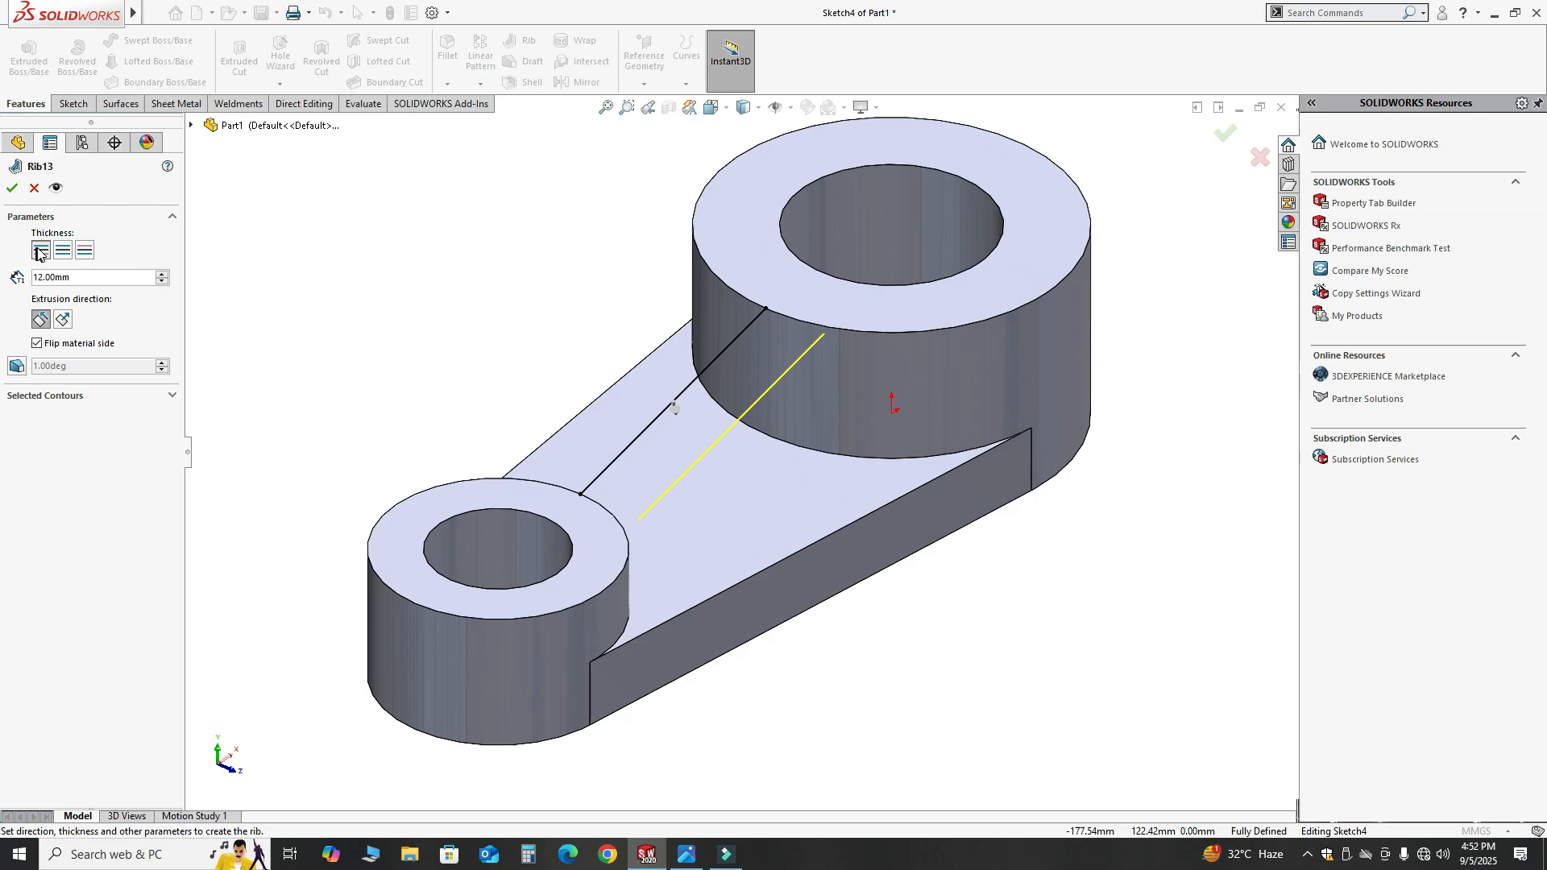
pyautogui.click(87, 250)
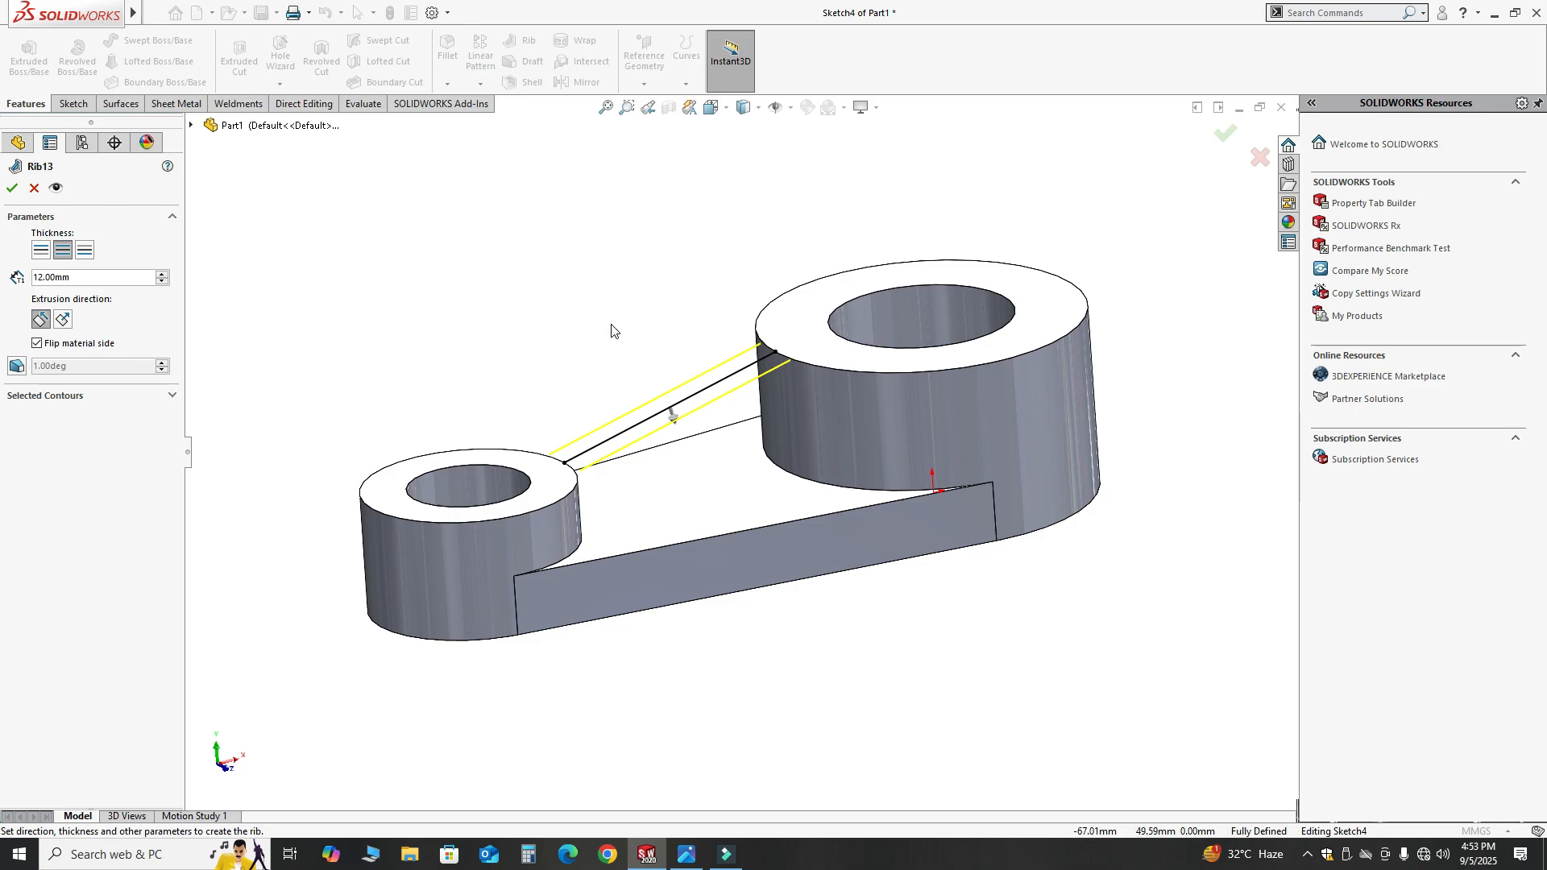
pyautogui.moveTo(611, 341); pyautogui.dragTo(630, 349, button='middle')
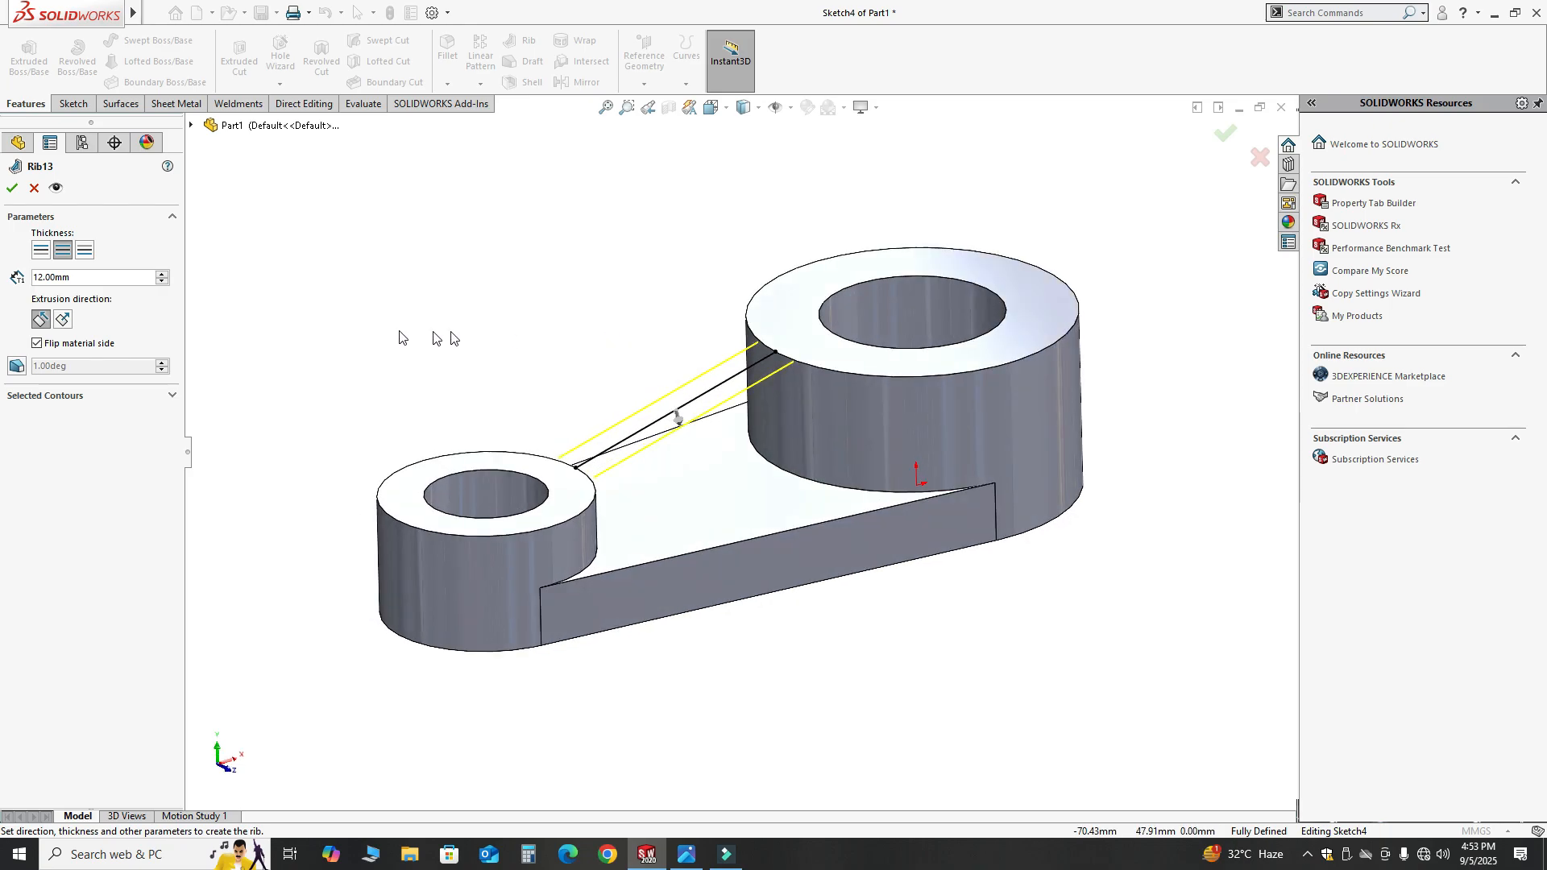
pyautogui.click(12, 188)
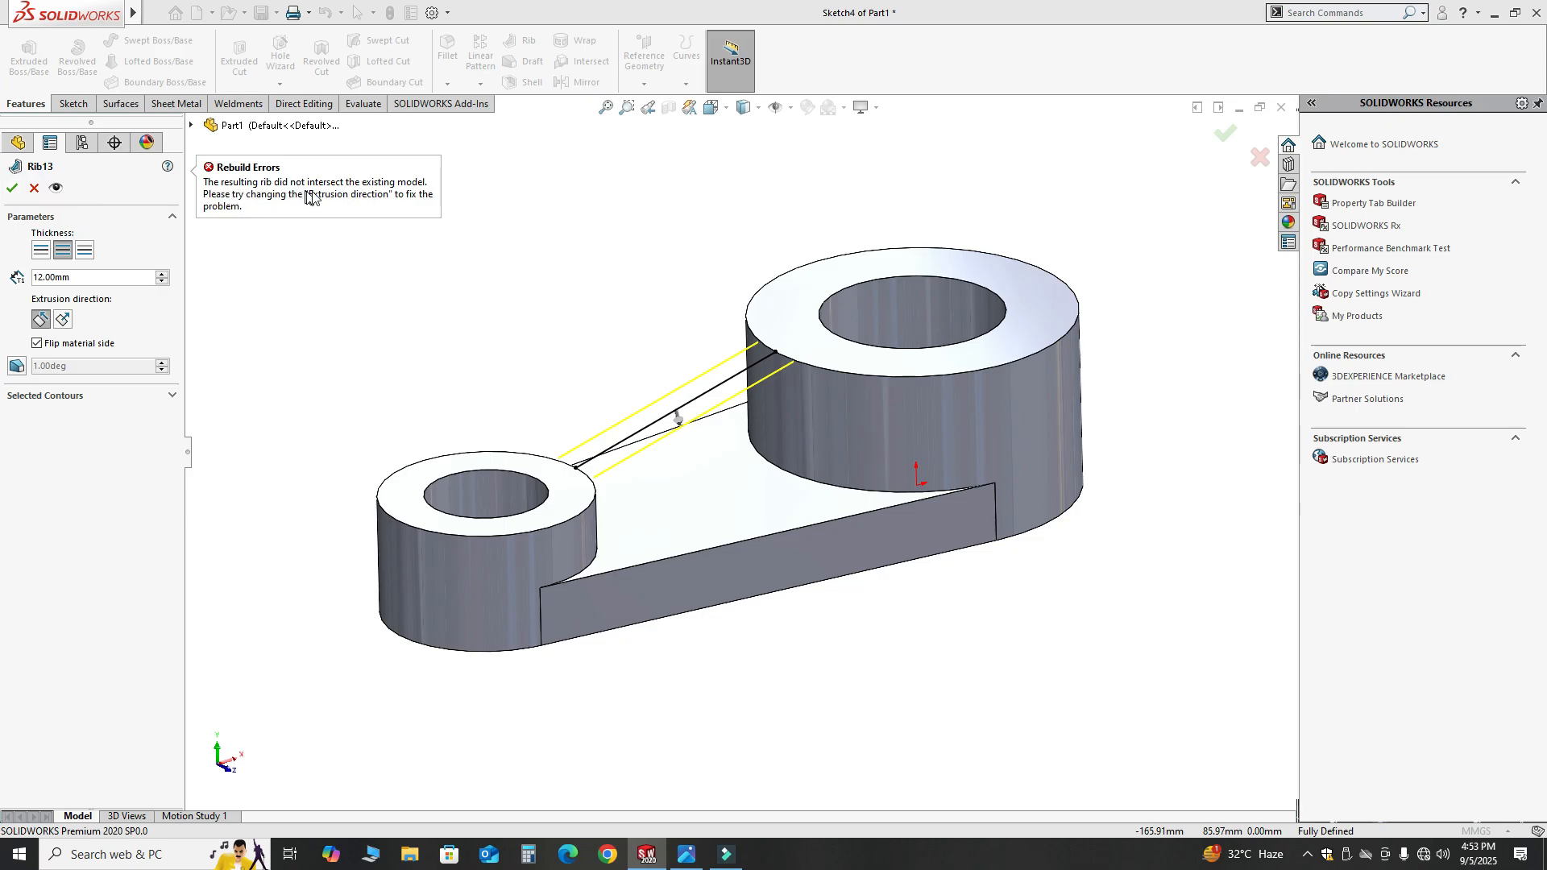
# Step: Inspect where the rib preview meets the larger boss's top edge and cancel the Rib feature
pyautogui.scroll(-10, 803, 312)
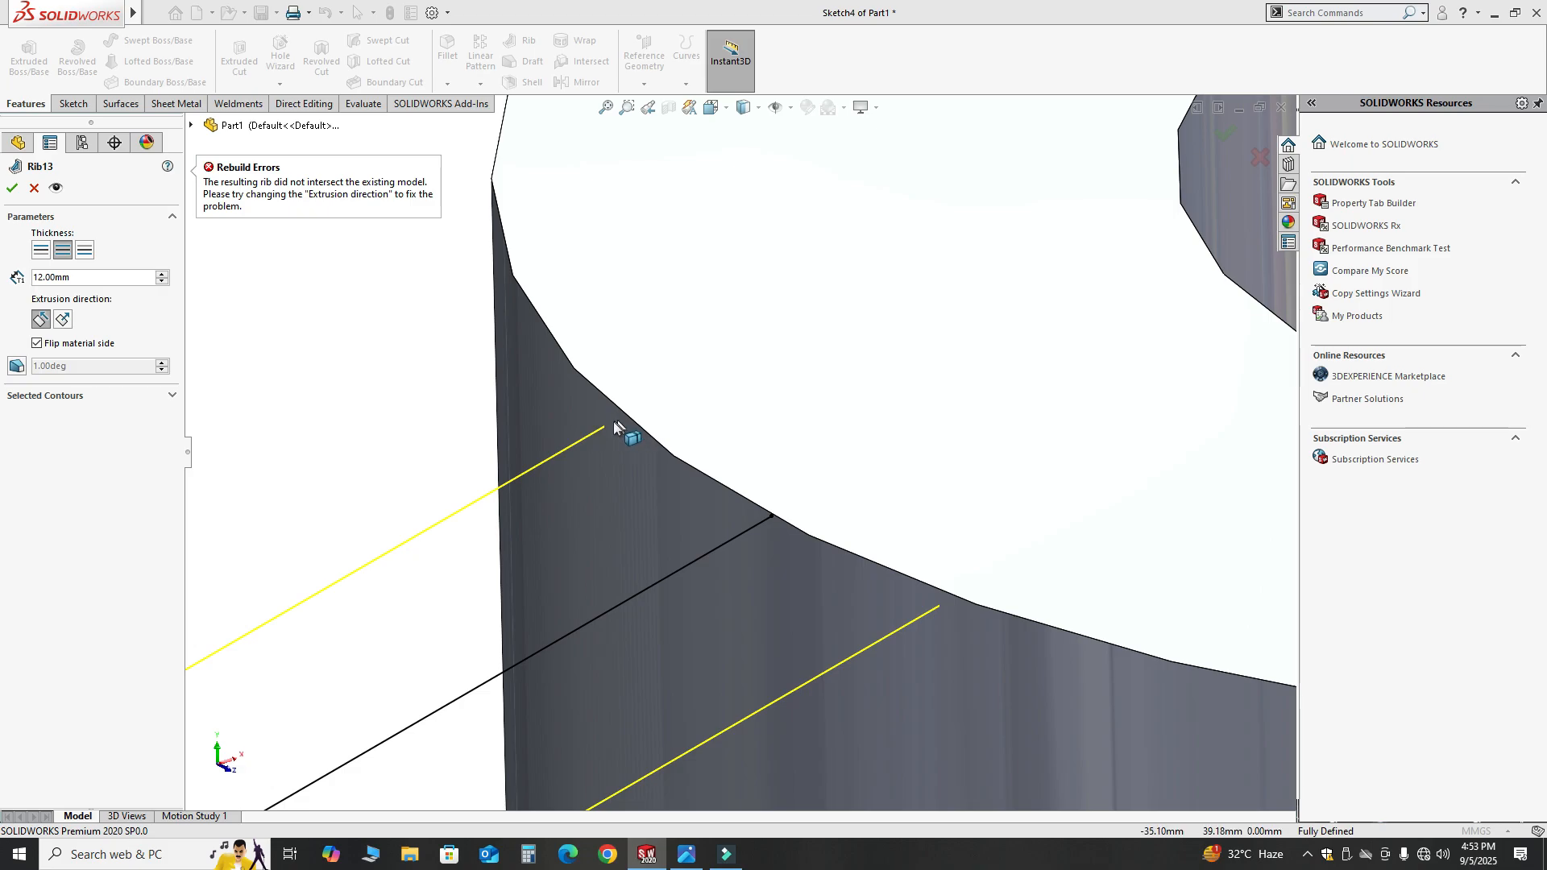
pyautogui.scroll(6, 693, 427)
pyautogui.scroll(-3, 726, 483)
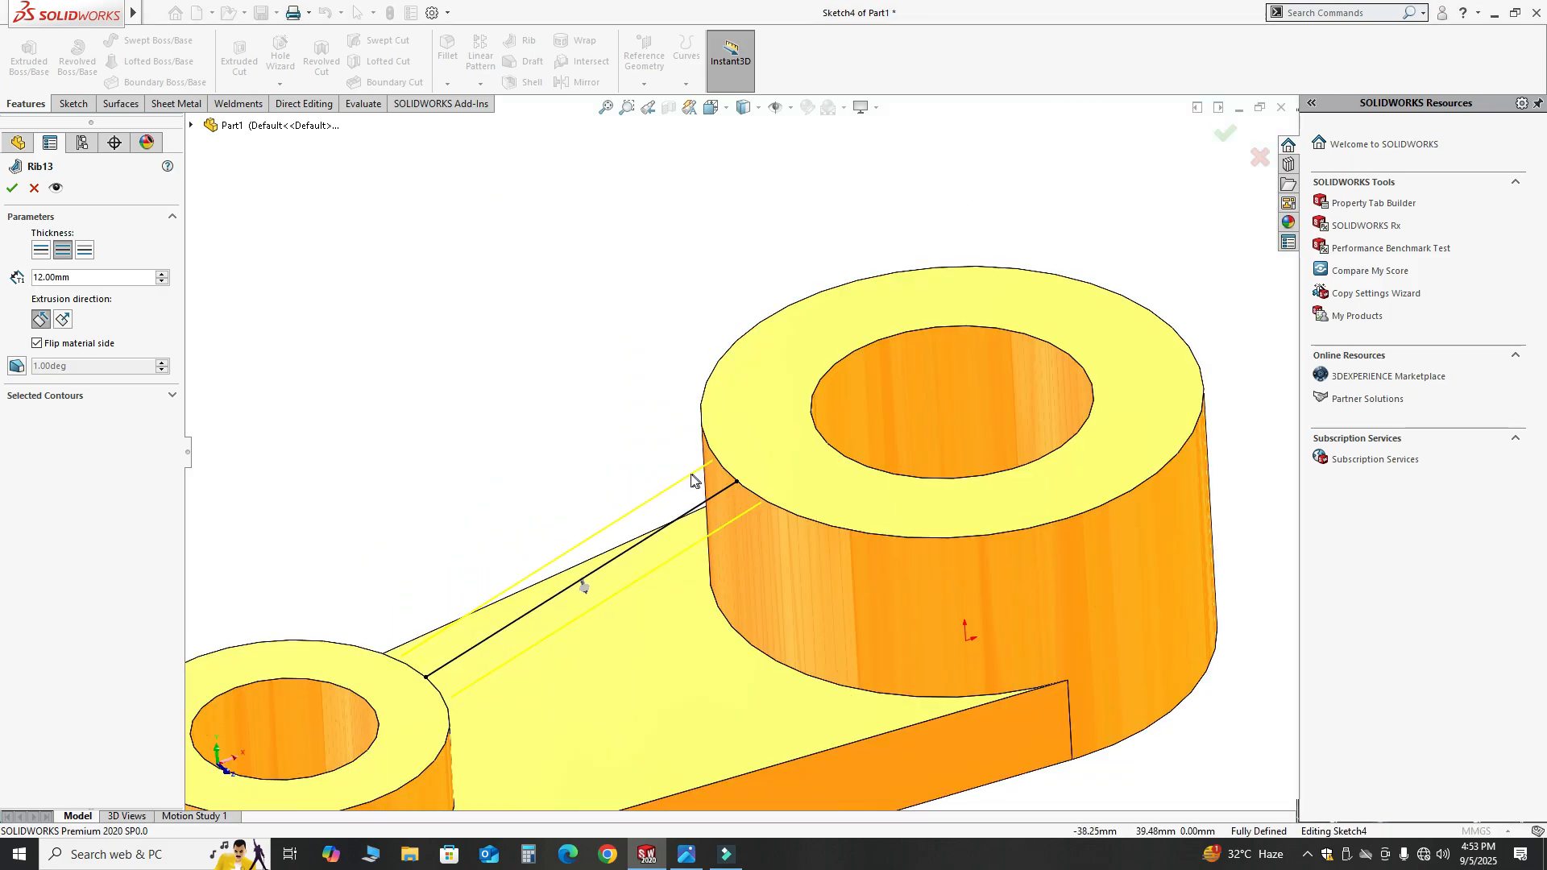
pyautogui.scroll(-2, 729, 488)
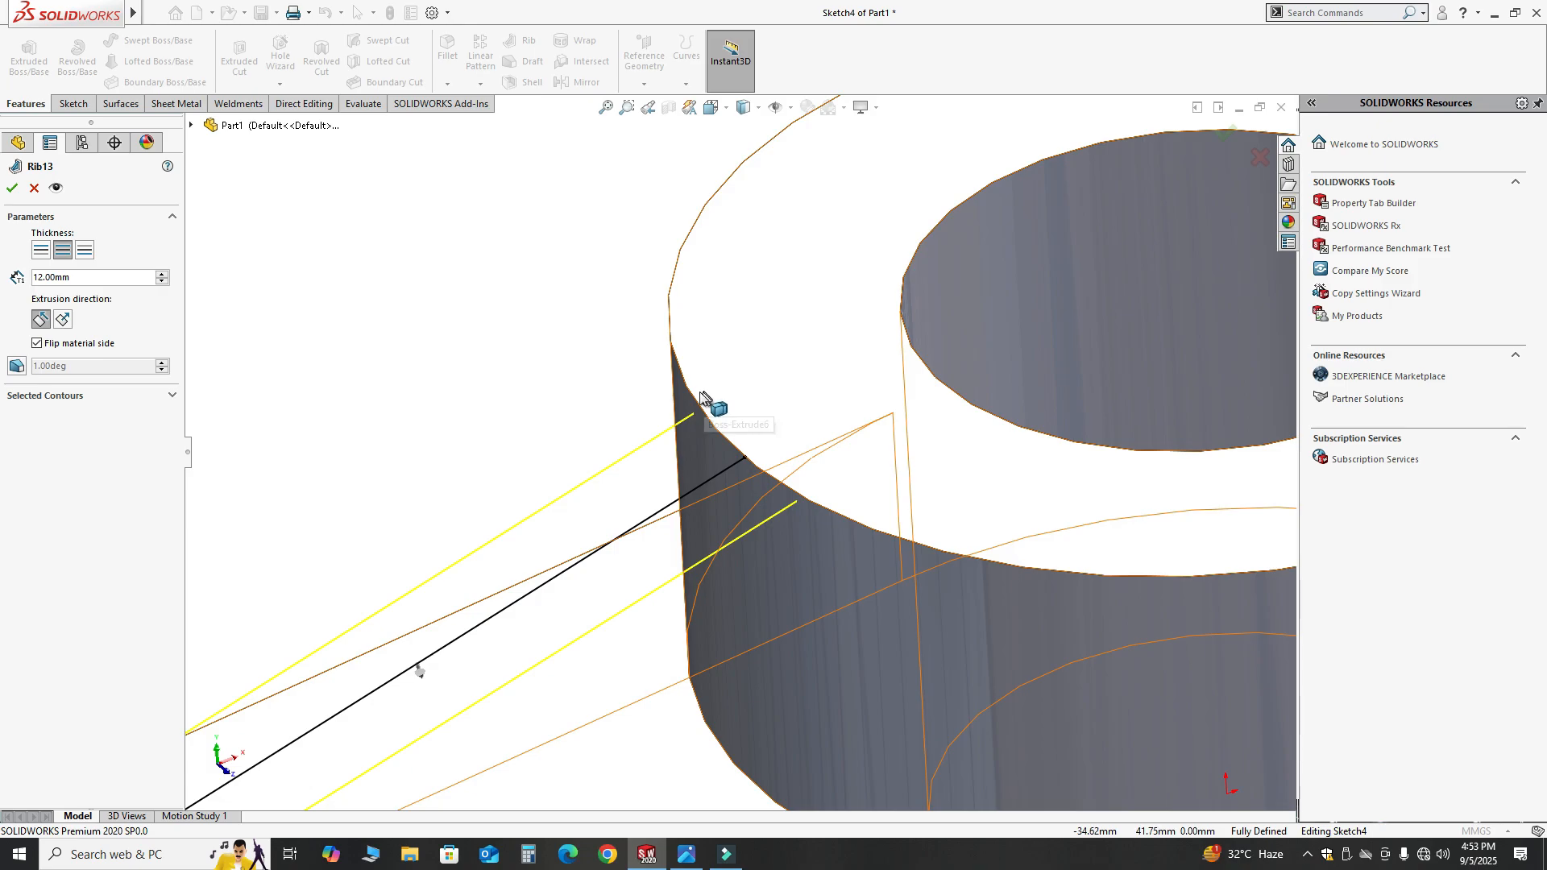
pyautogui.scroll(3, 685, 407)
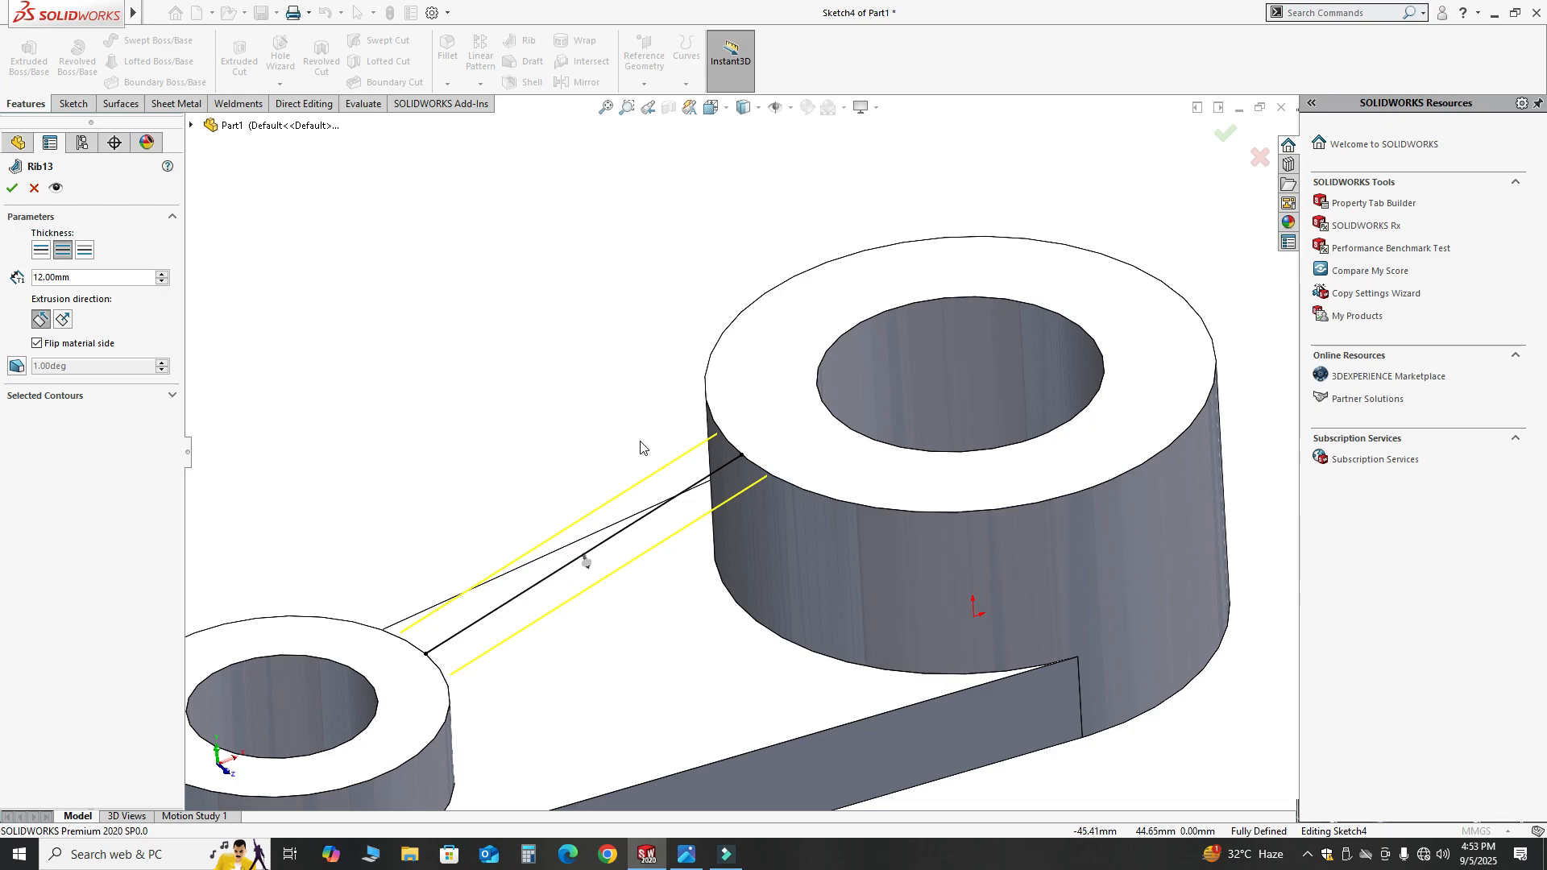
pyautogui.scroll(2, 789, 265)
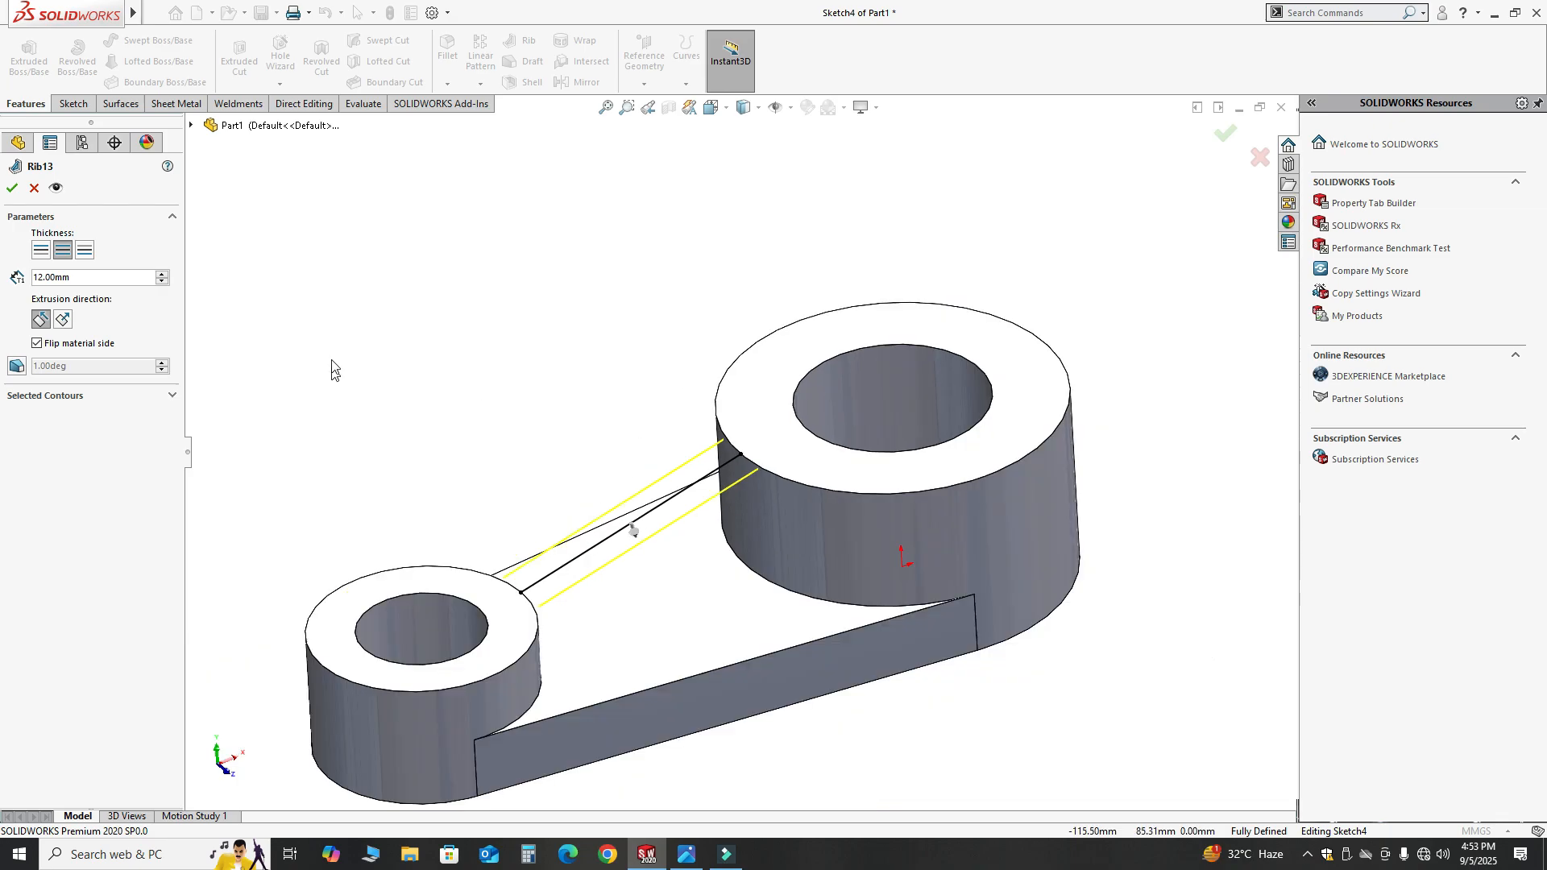
pyautogui.click(33, 188)
# Step: Sketch a short line about 4.2 mm long from the sloping line's upper endpoint inward over the larger boss's top
pyautogui.scroll(-5, 754, 431)
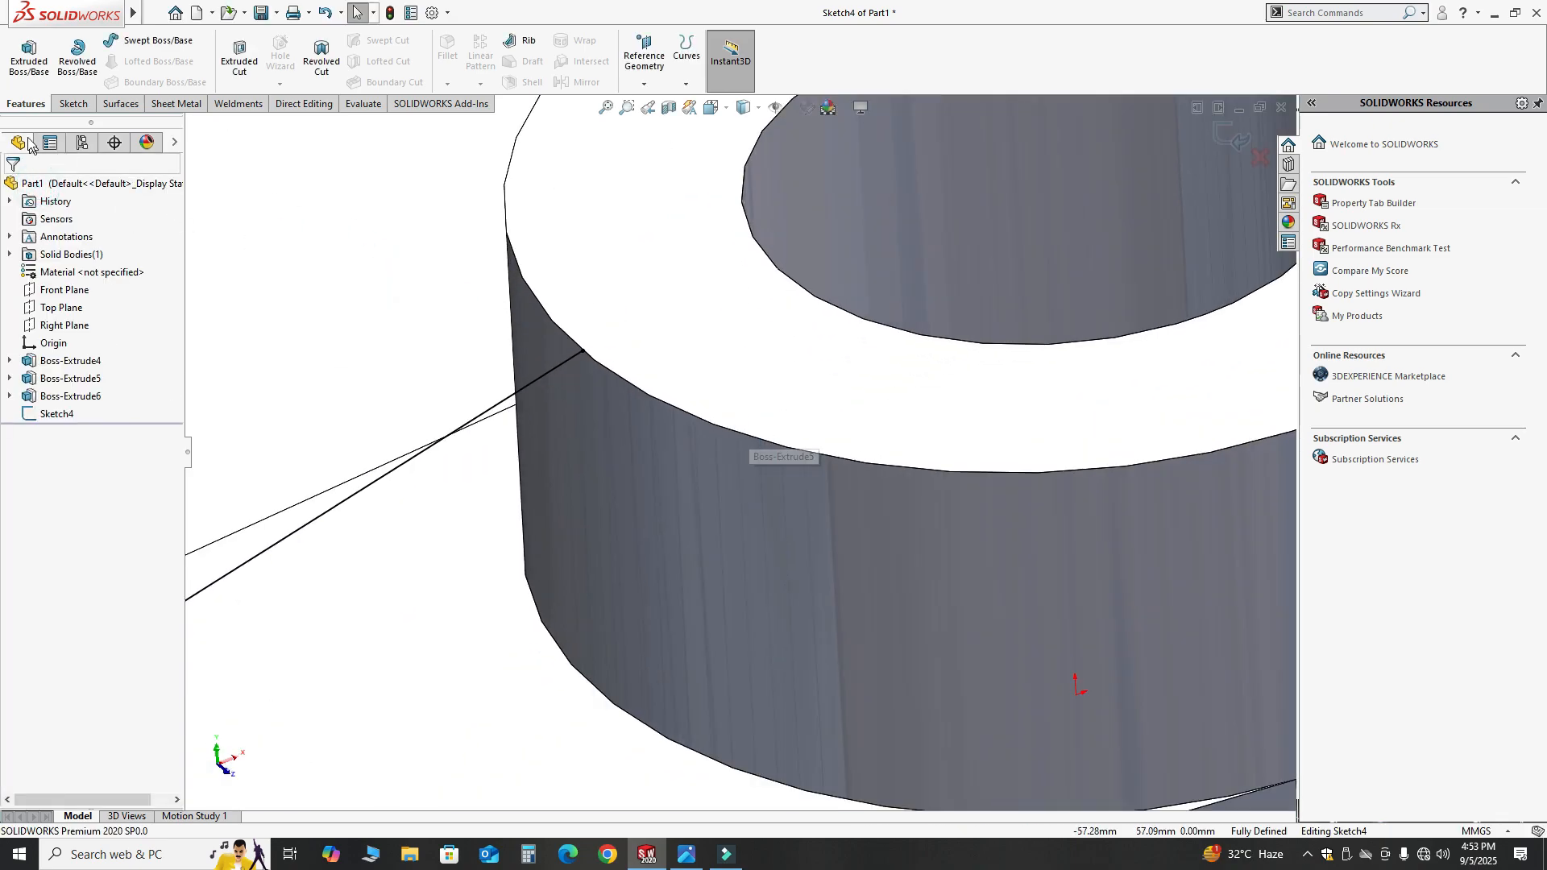
pyautogui.click(73, 105)
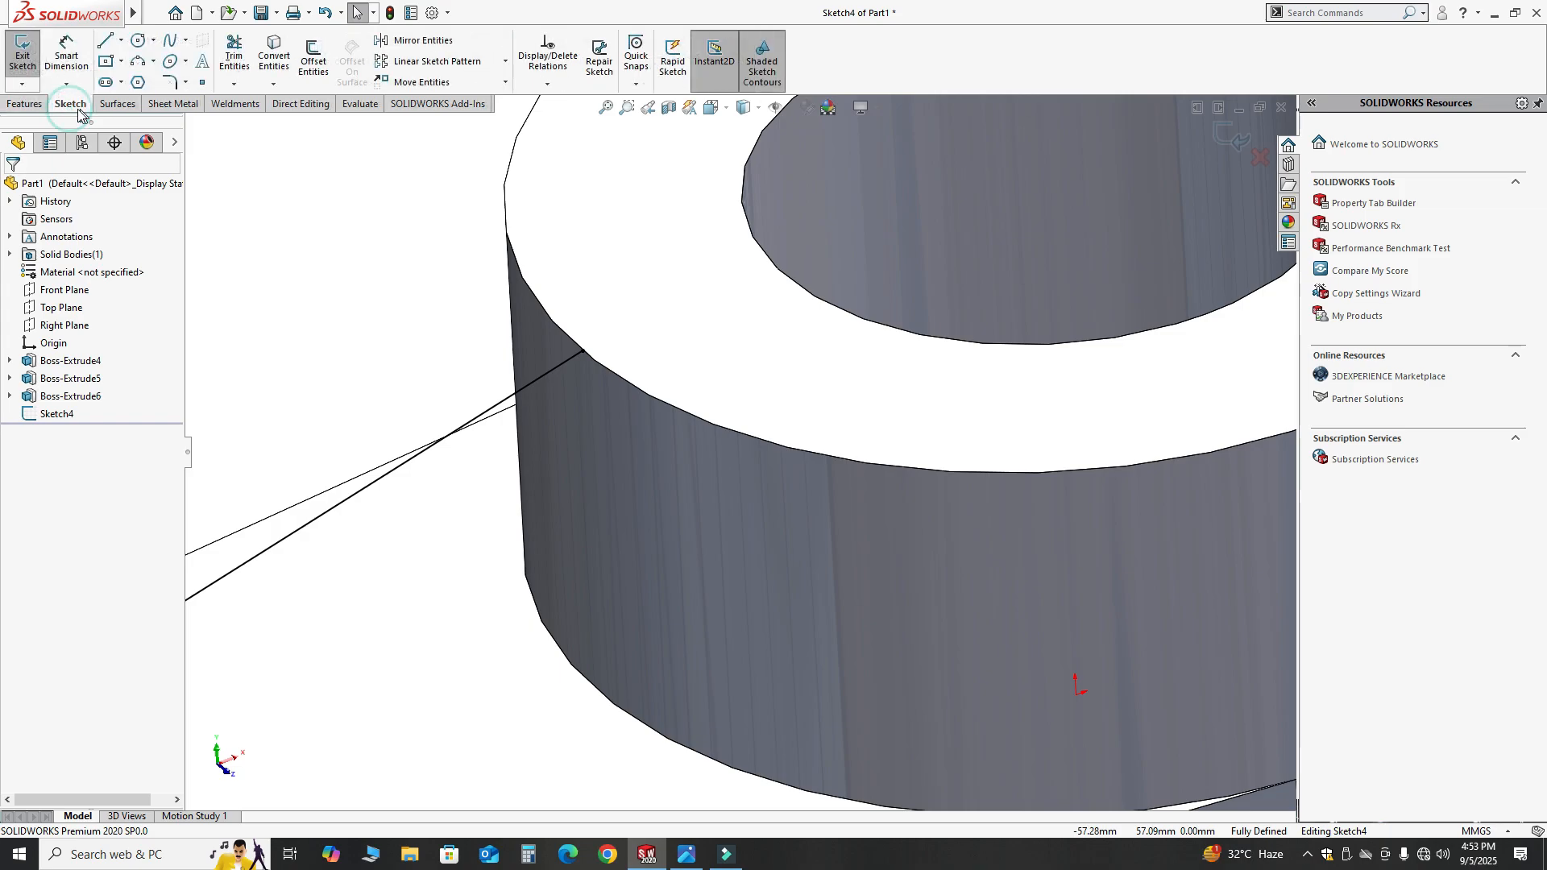
pyautogui.click(105, 42)
pyautogui.scroll(-3, 645, 407)
pyautogui.scroll(-1, 617, 371)
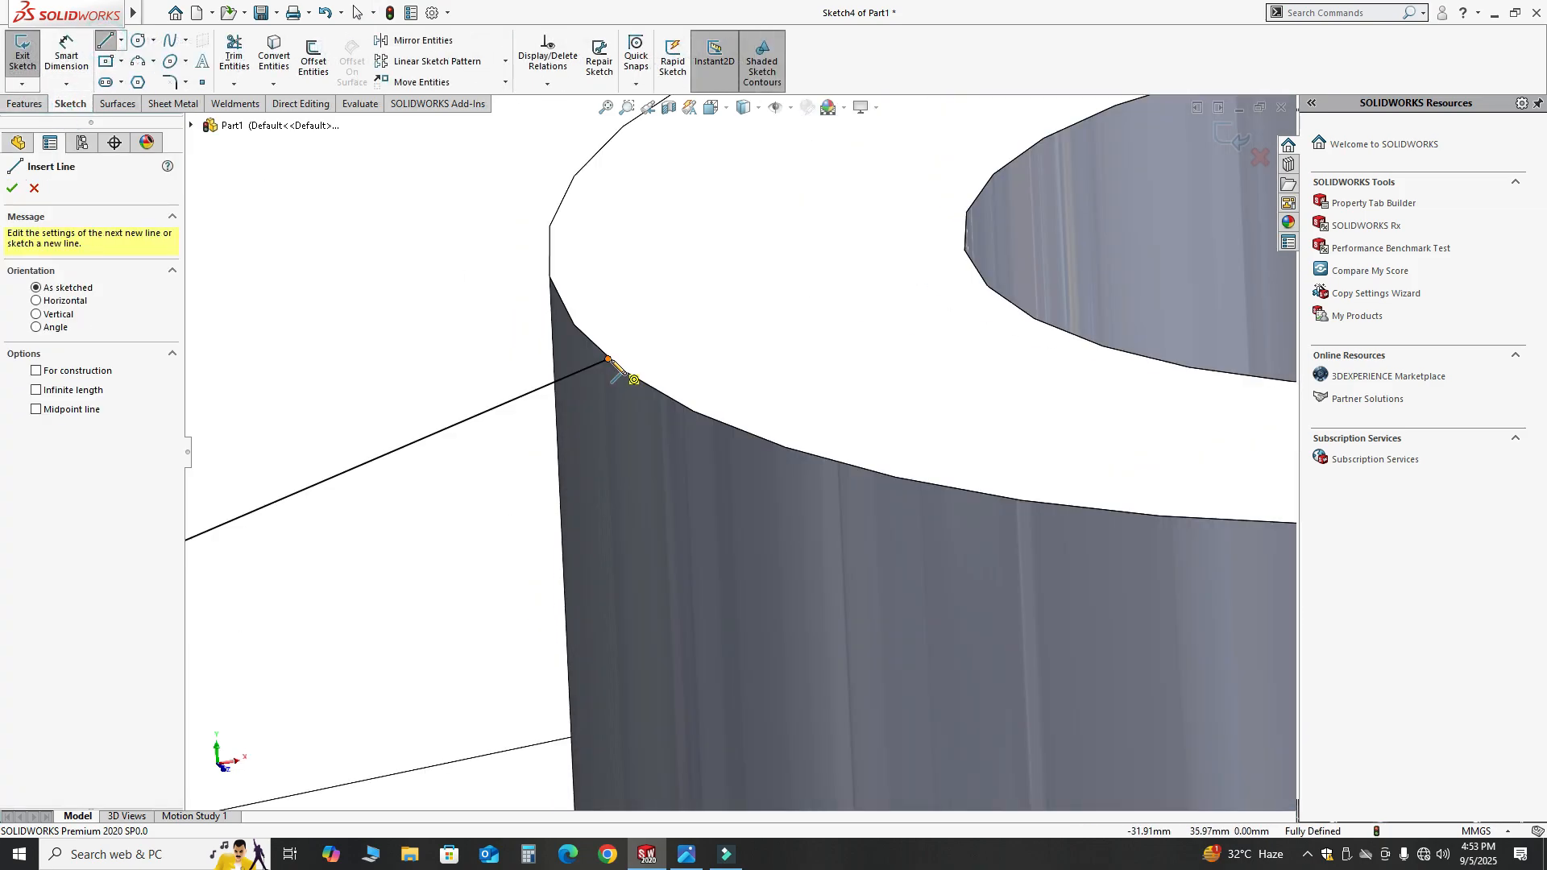
pyautogui.click(609, 359)
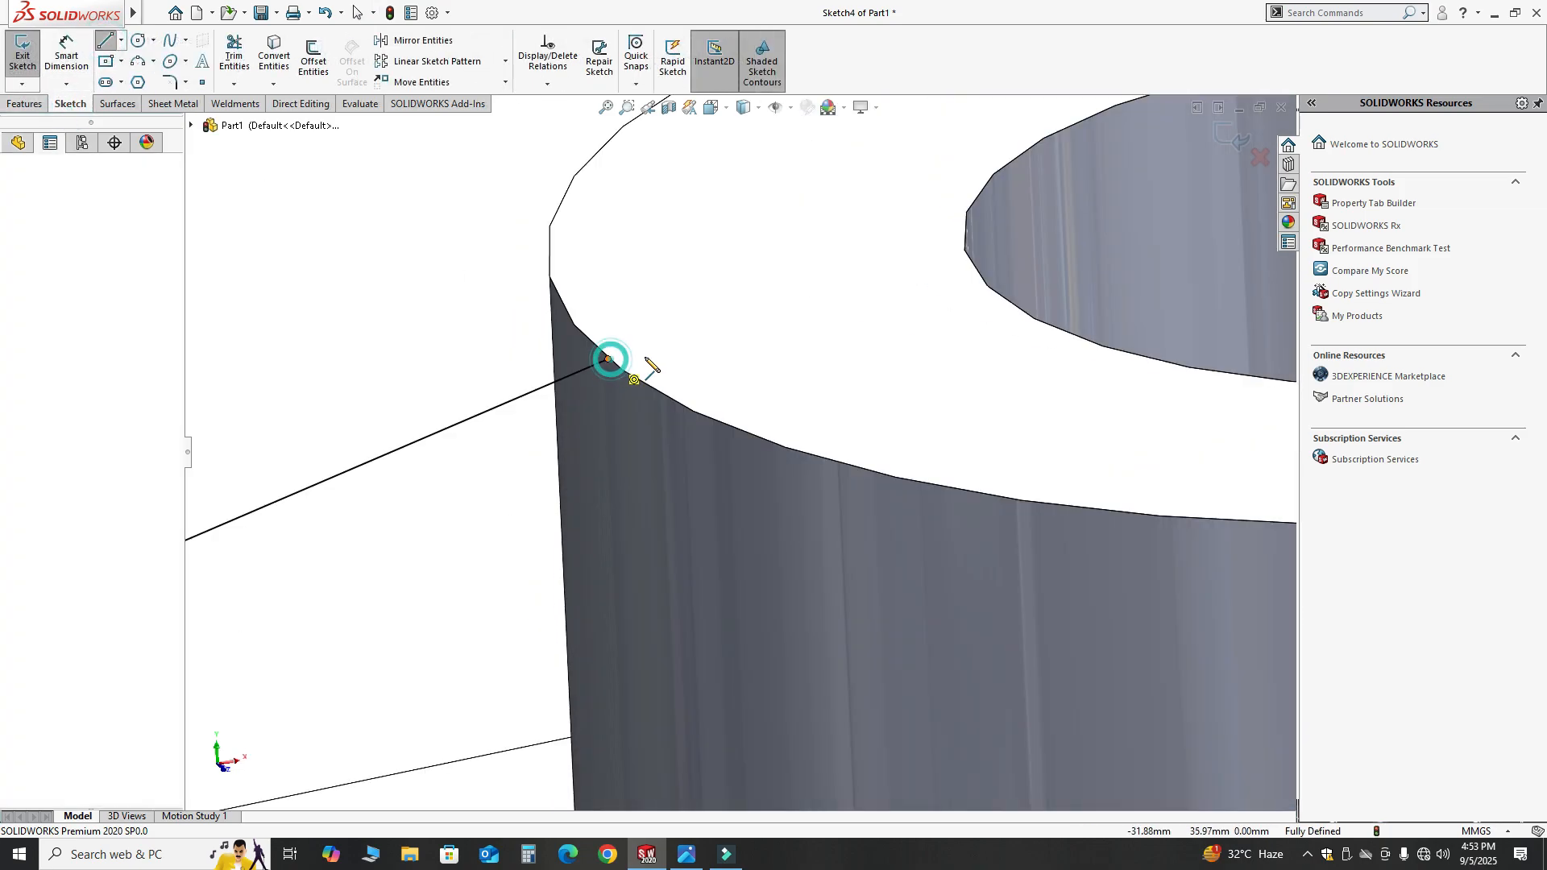
pyautogui.click(727, 336)
pyautogui.scroll(5, 729, 347)
pyautogui.press('Escape')
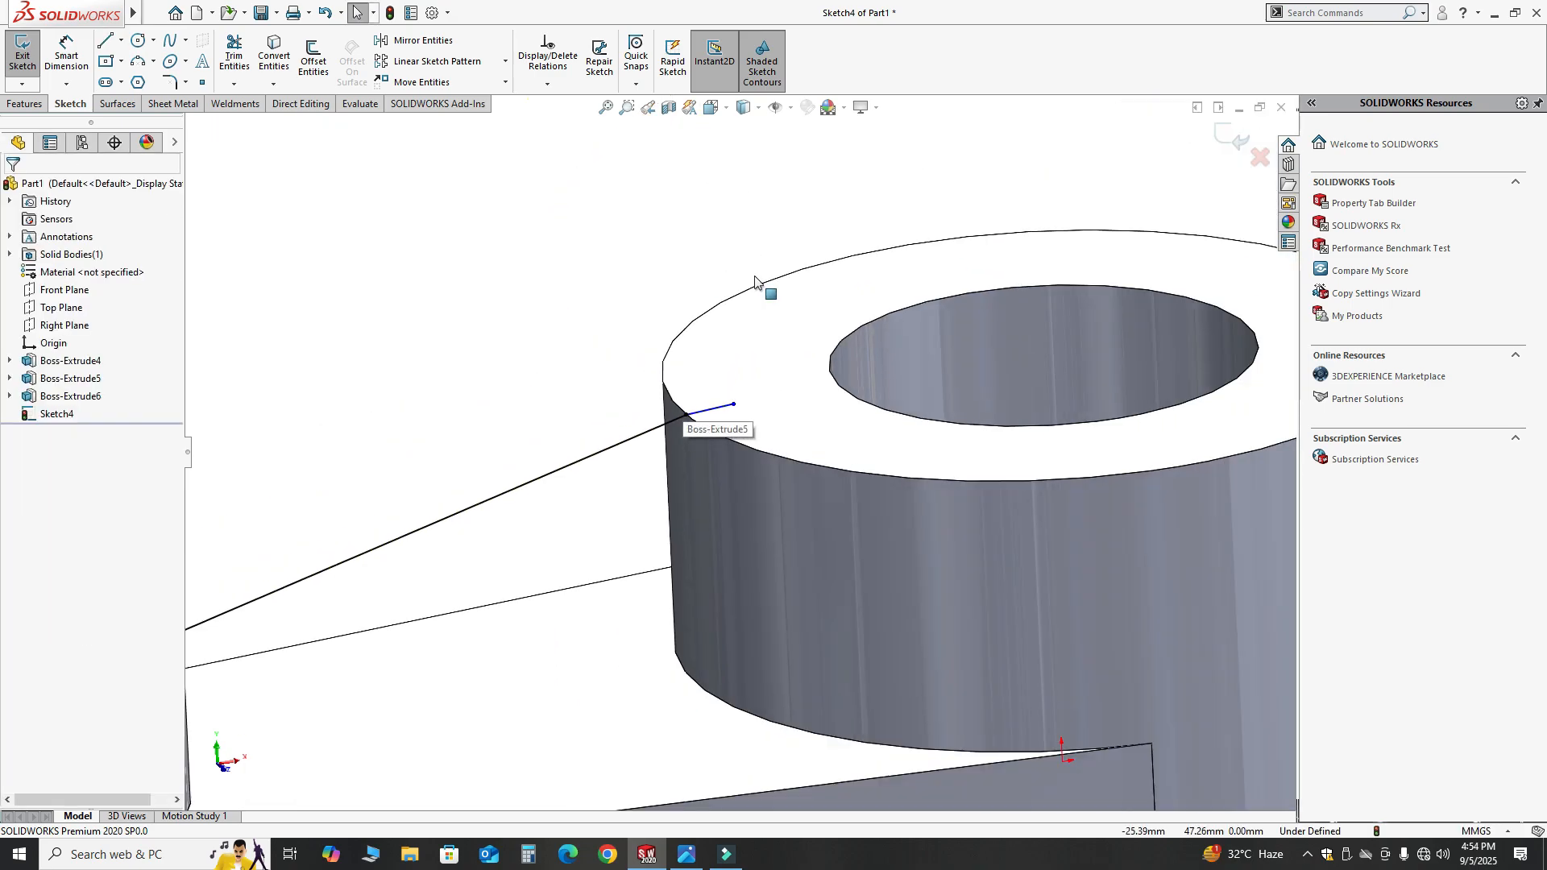
# Step: Apply a Horizontal relation to the short line at the larger boss's top edge
pyautogui.click(712, 108)
pyautogui.click(667, 589)
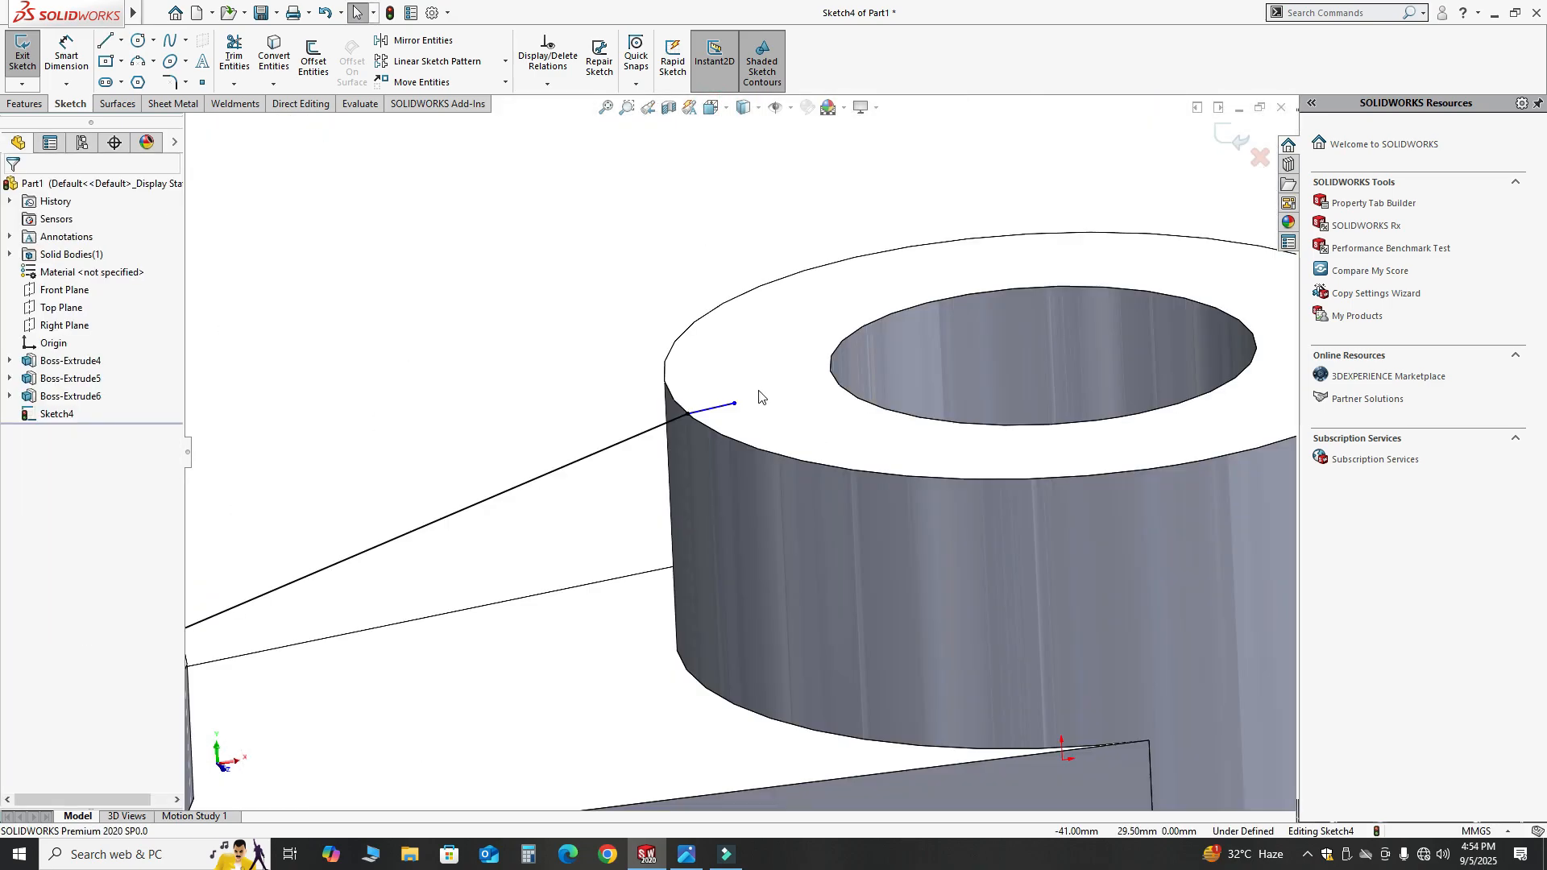
pyautogui.scroll(-8, 827, 369)
pyautogui.scroll(-4, 766, 323)
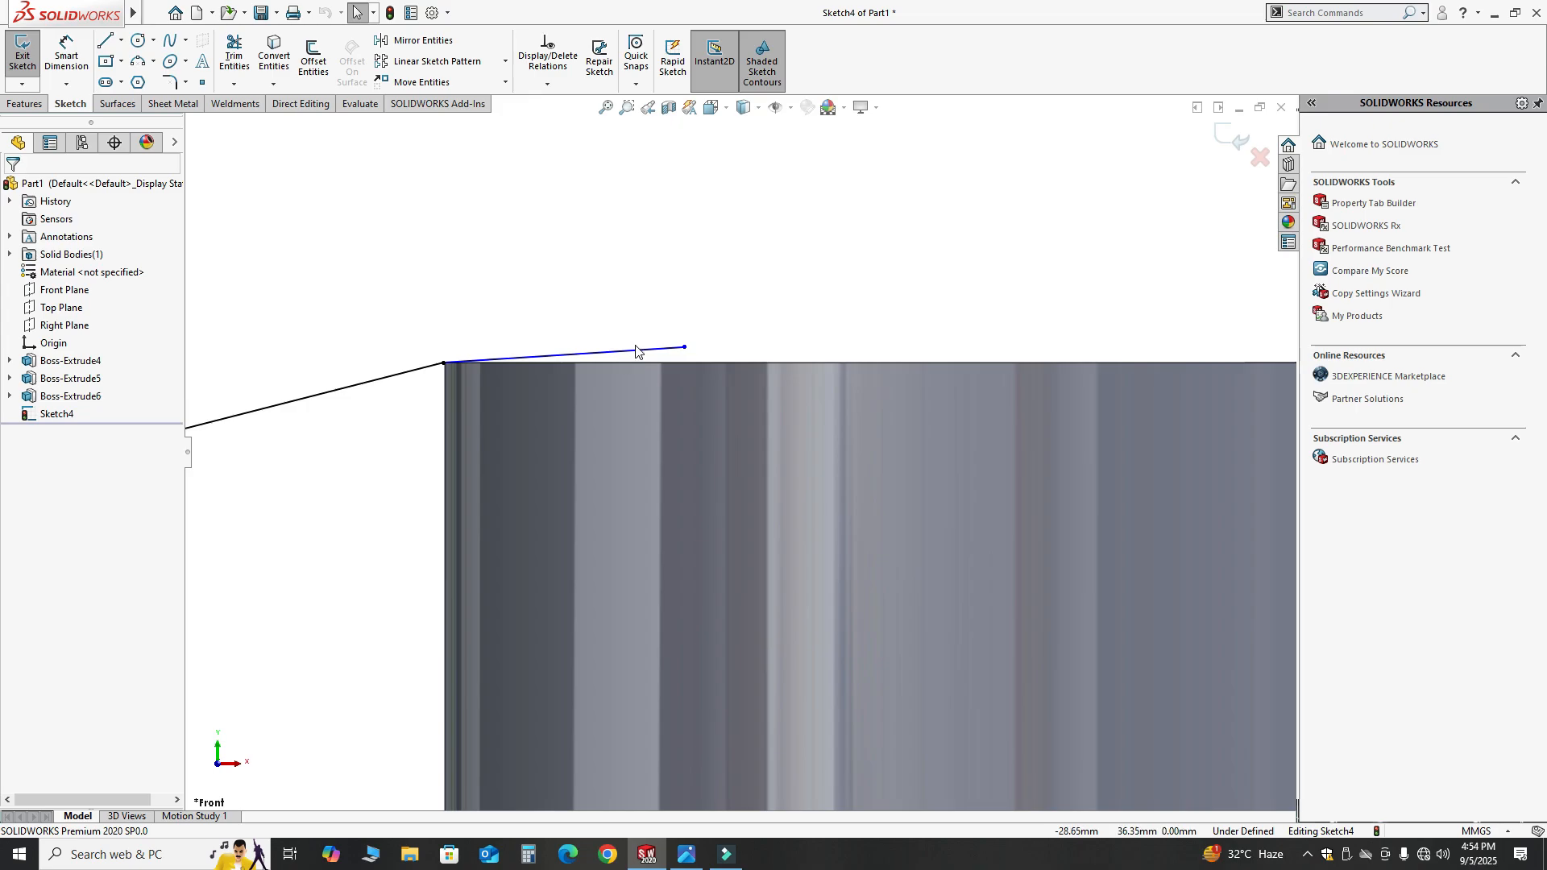
pyautogui.click(635, 352)
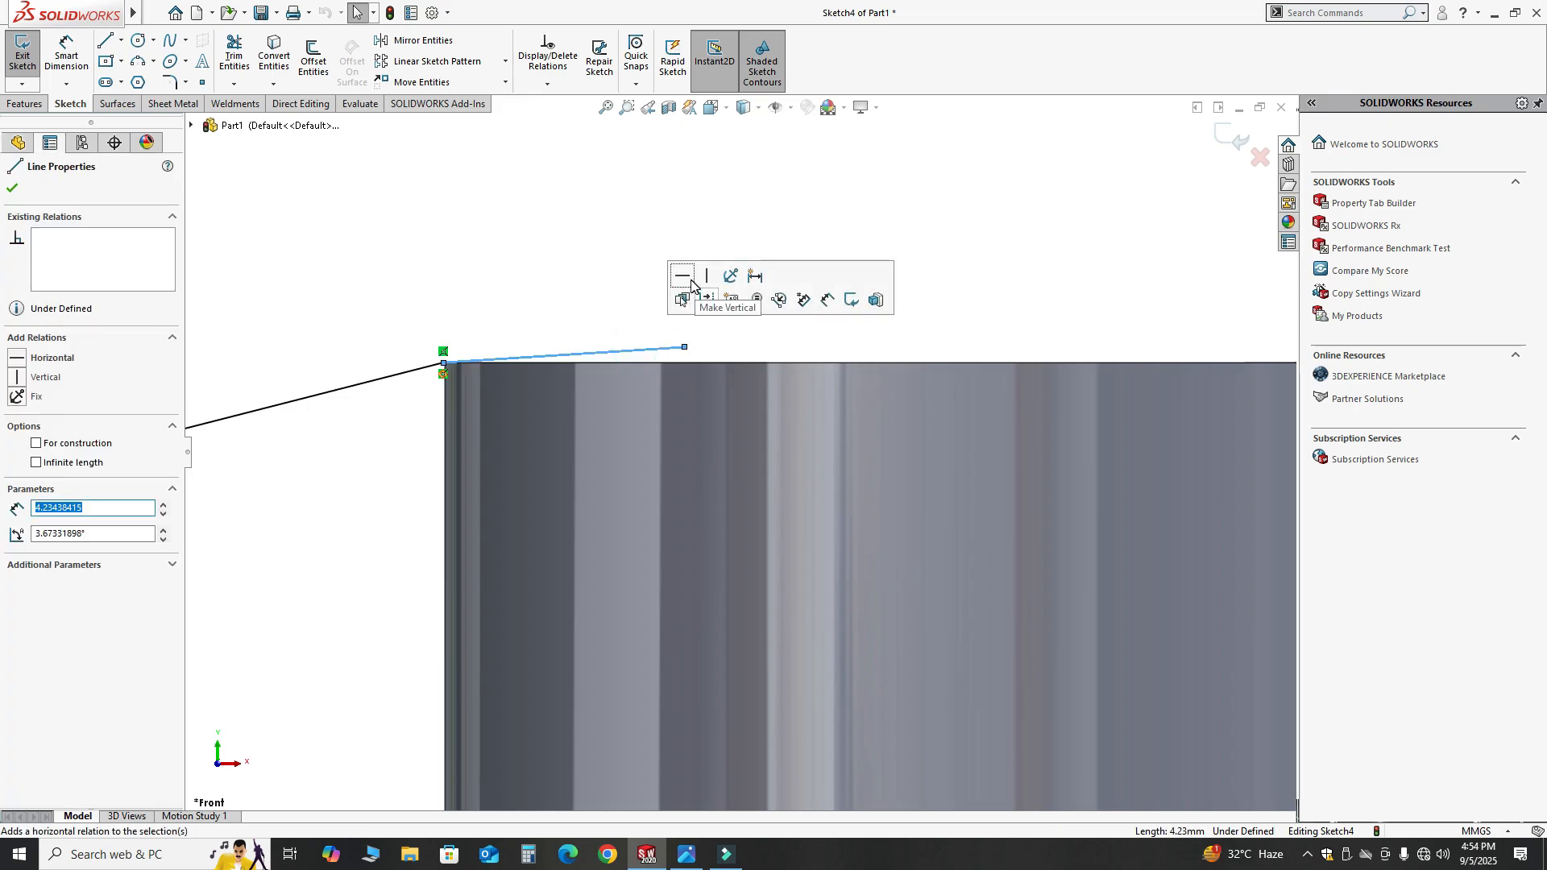
pyautogui.click(681, 275)
pyautogui.click(625, 304)
pyautogui.scroll(6, 667, 342)
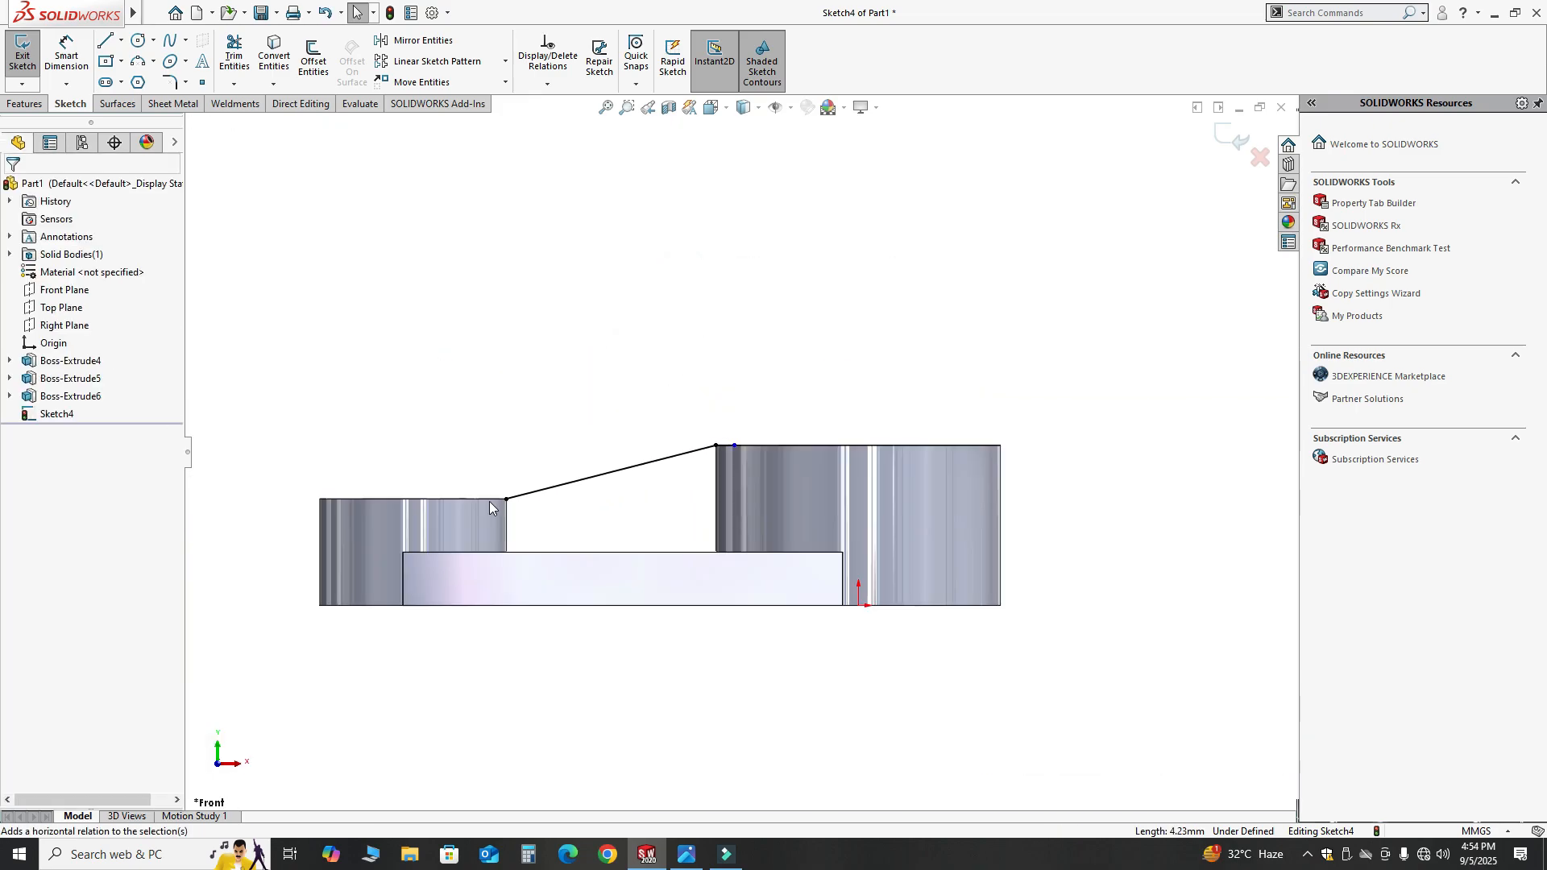
# Step: Sketch a horizontal line about 2.5 mm long from the sloping line's lower endpoint inward over the smaller boss's top
pyautogui.scroll(-4, 601, 383)
pyautogui.click(106, 41)
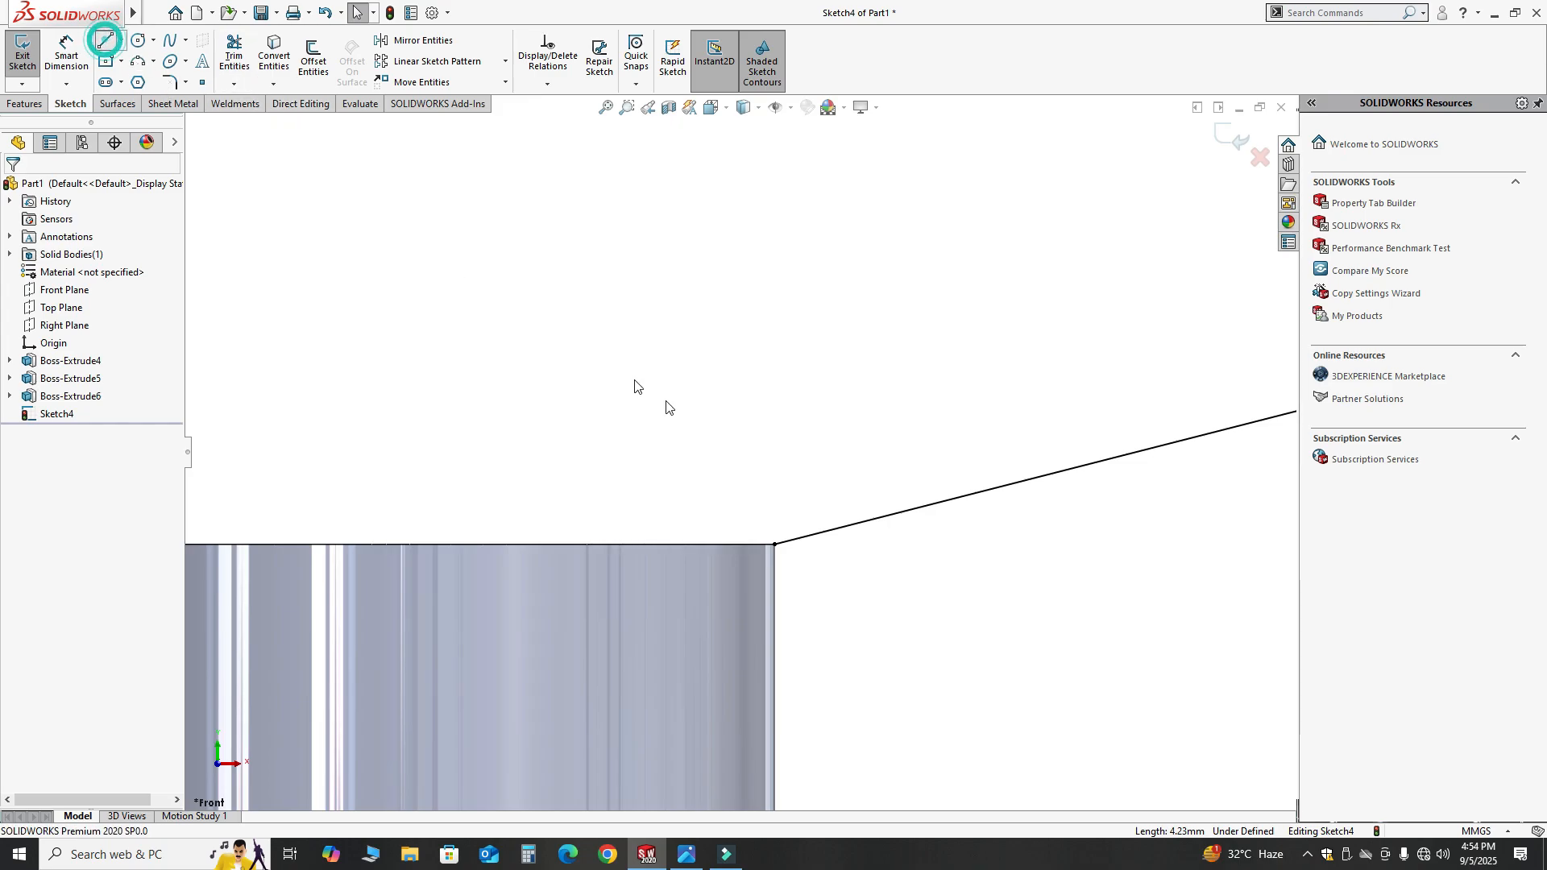
pyautogui.click(775, 544)
pyautogui.click(735, 556)
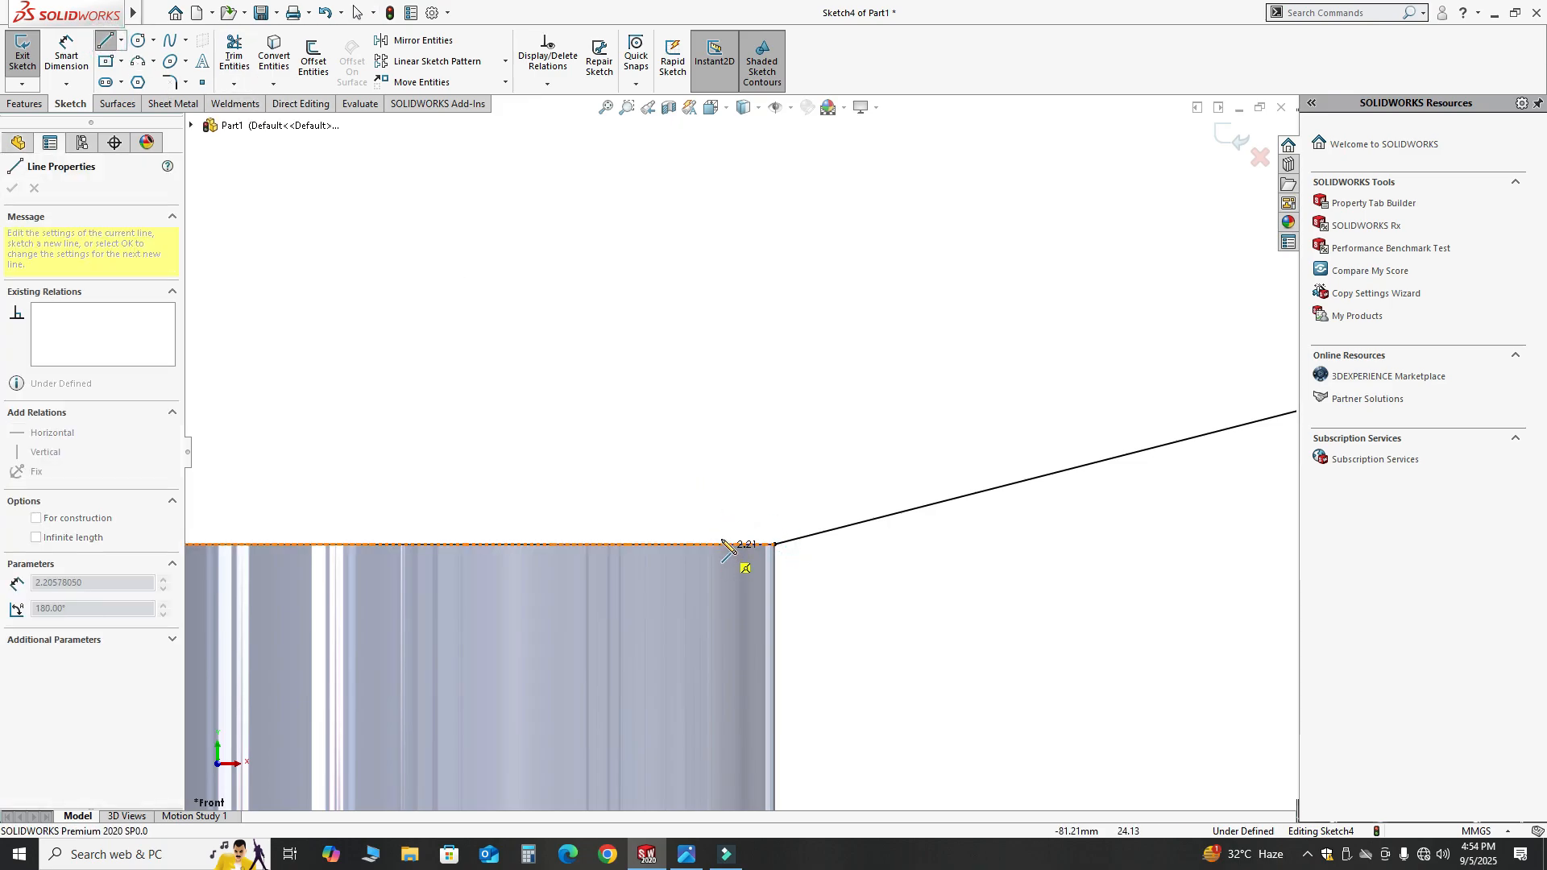
pyautogui.press('Escape')
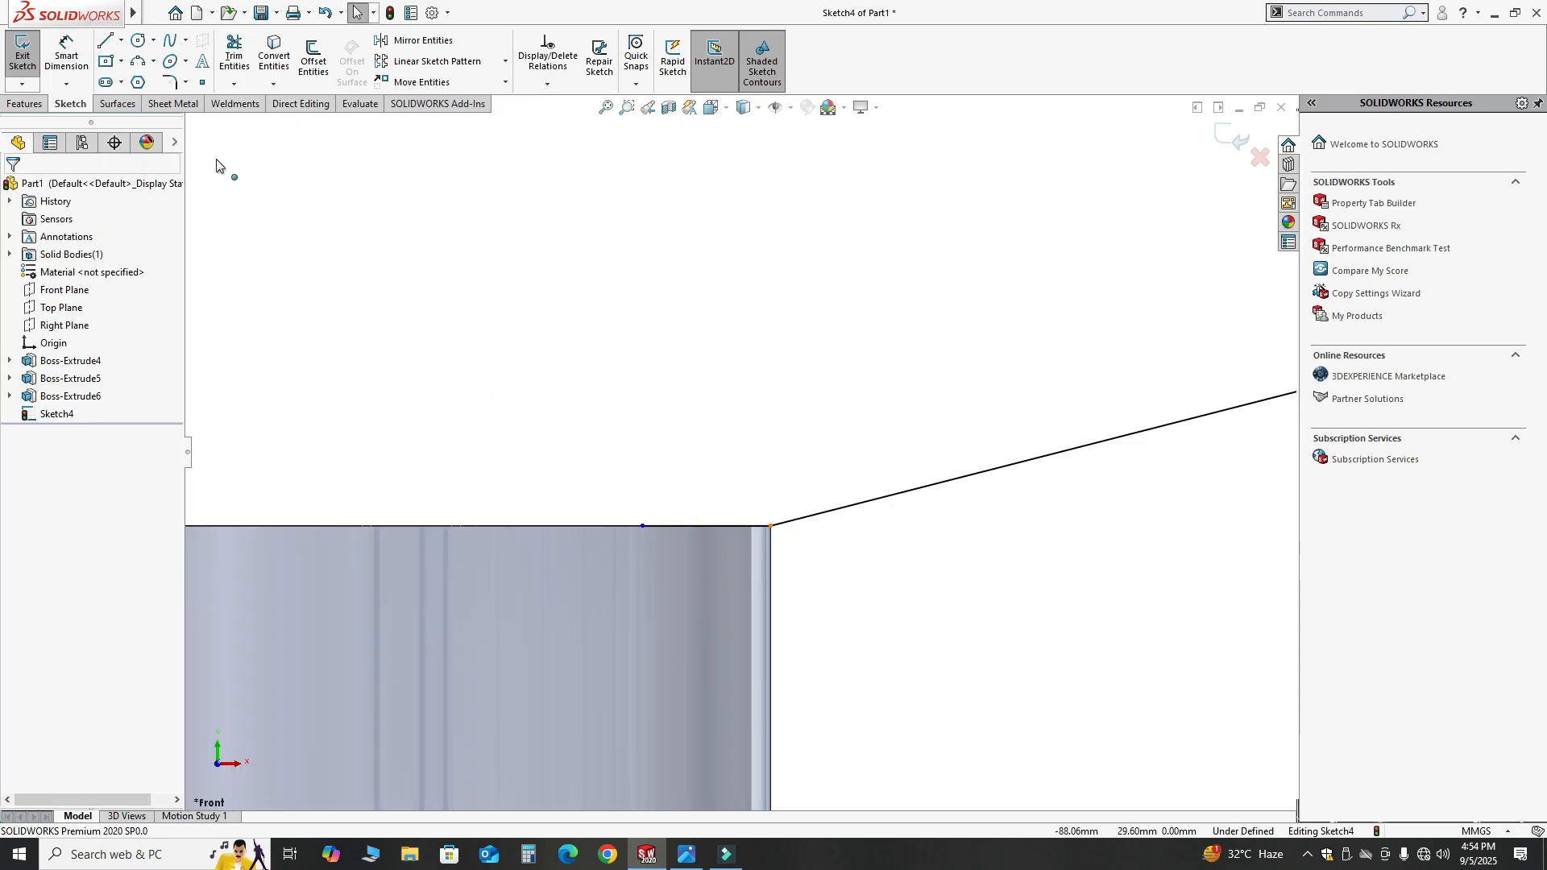
# Step: Dimension the short line over the smaller boss's top at 1 mm
pyautogui.click(66, 53)
pyautogui.click(698, 534)
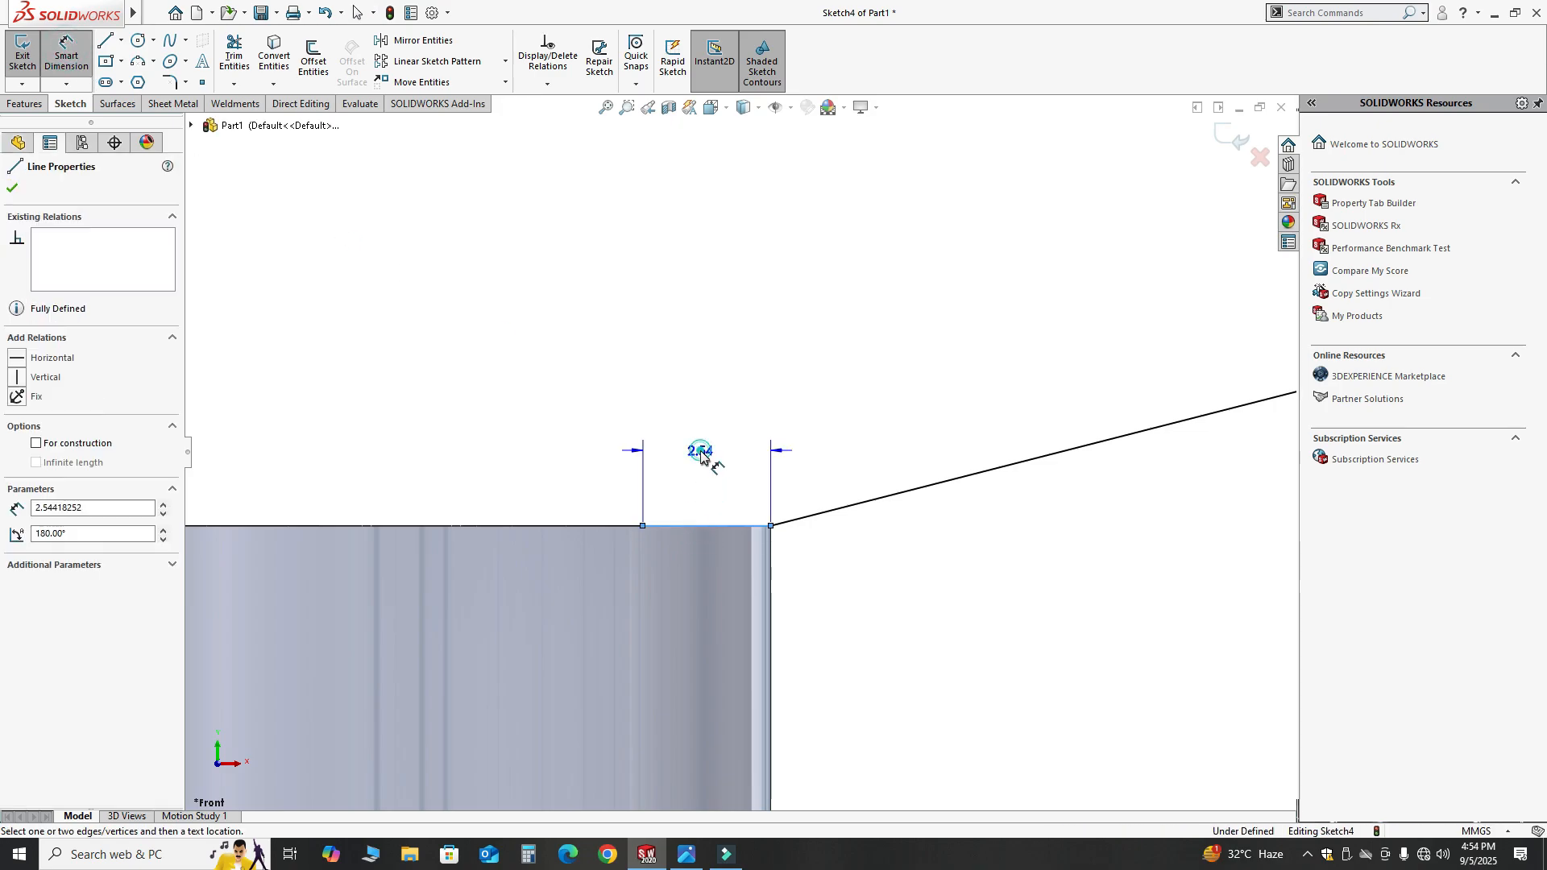
pyautogui.click(701, 451)
pyautogui.press('Return')
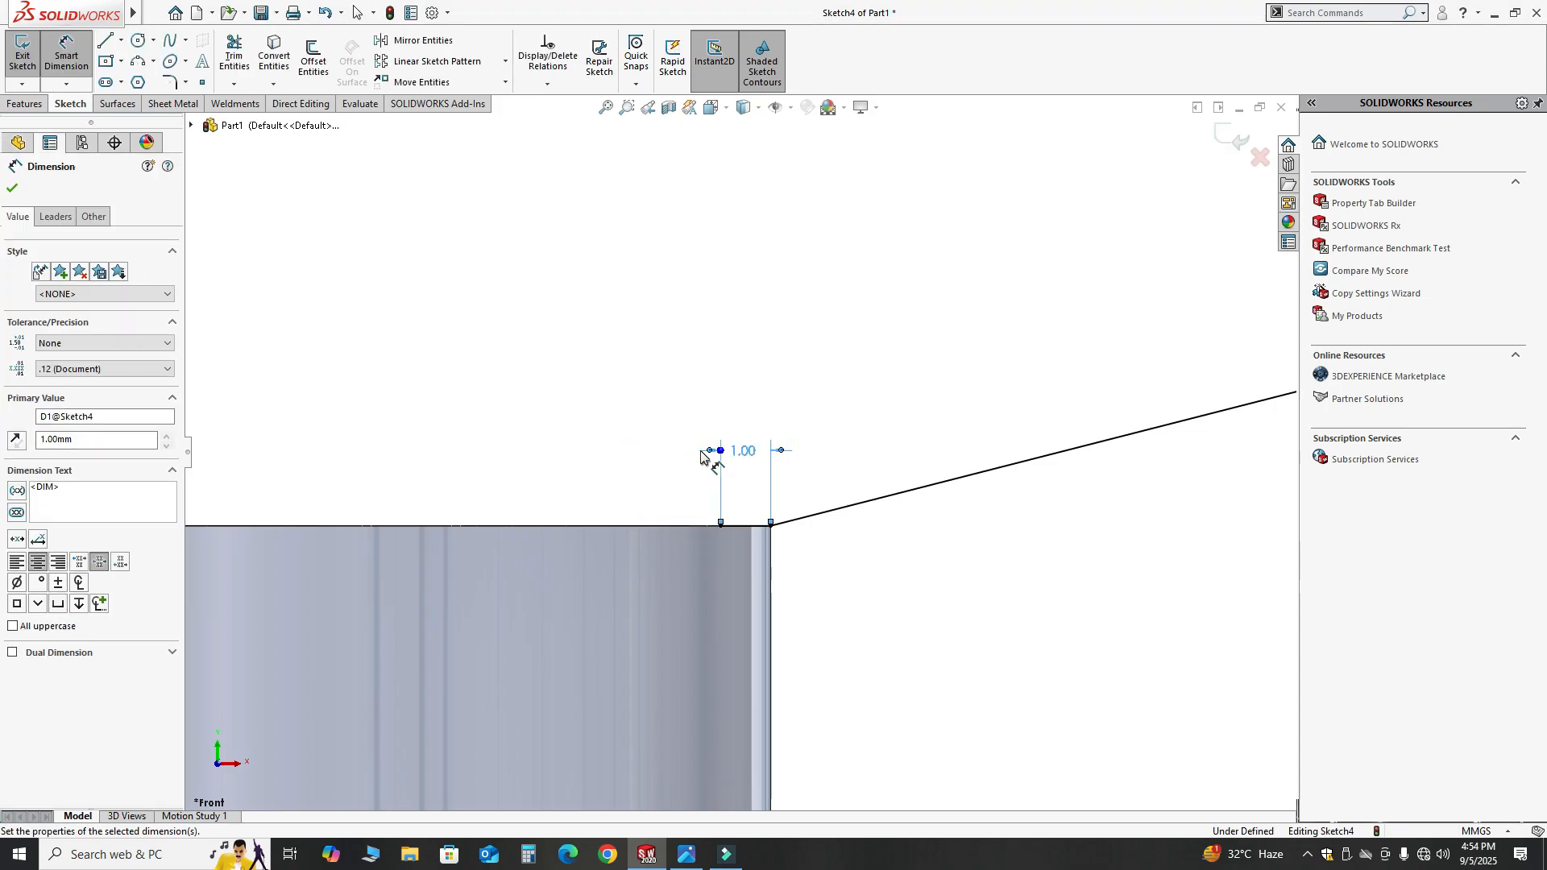
pyautogui.press('Escape')
# Step: Dimension the short line over the larger boss's top at 1 mm
pyautogui.scroll(5, 1008, 391)
pyautogui.scroll(-9, 967, 411)
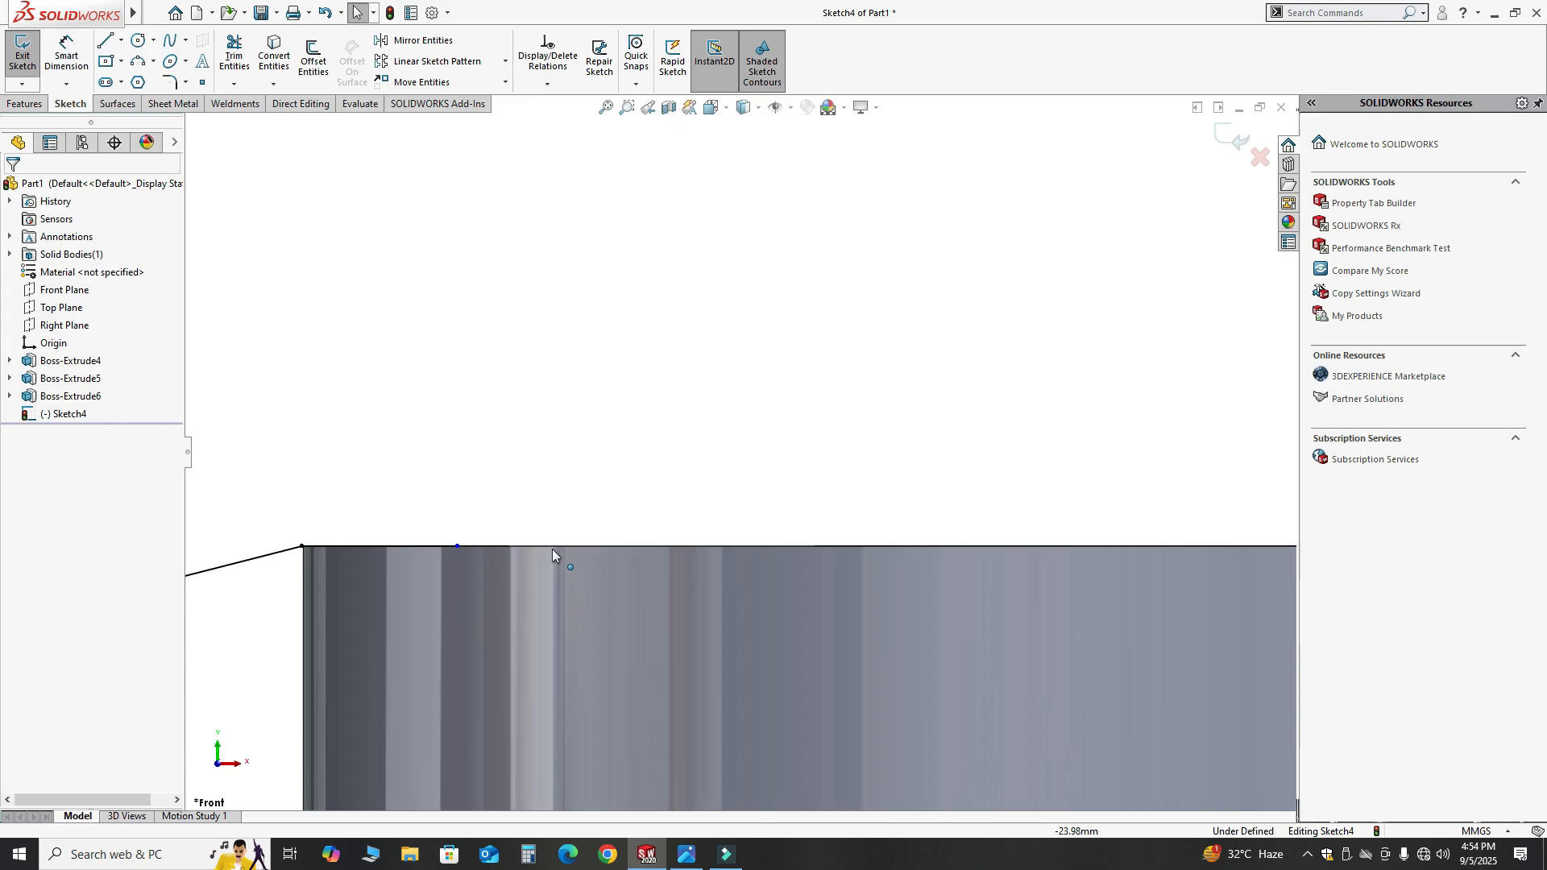
pyautogui.scroll(-1, 458, 516)
pyautogui.scroll(2, 825, 417)
pyautogui.scroll(-3, 476, 451)
pyautogui.click(84, 58)
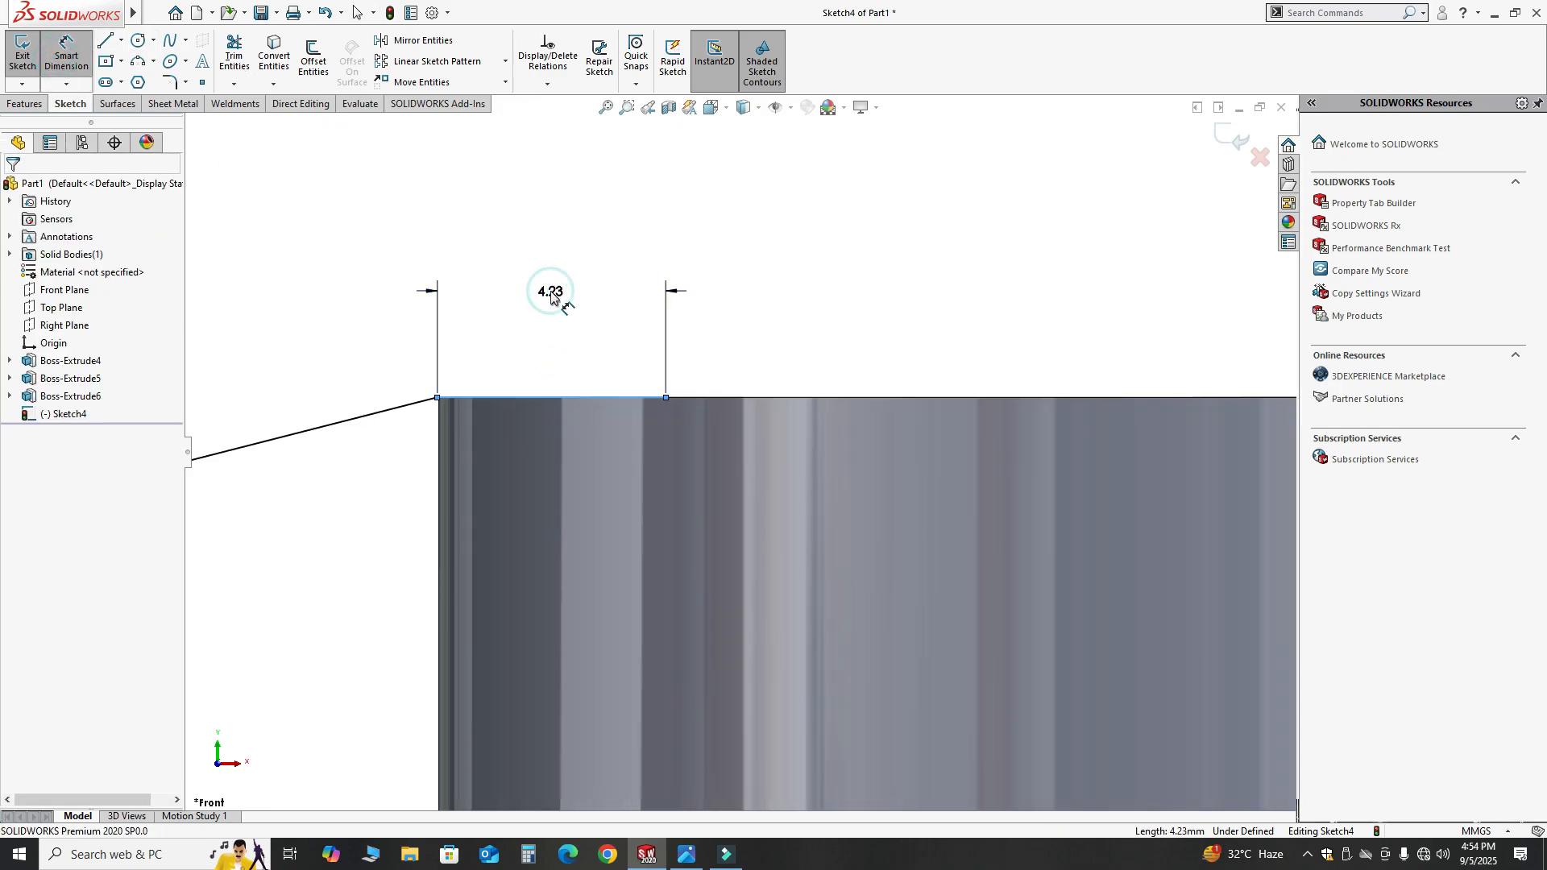
pyautogui.click(550, 298)
pyautogui.write('1.00mm')
pyautogui.press('Return')
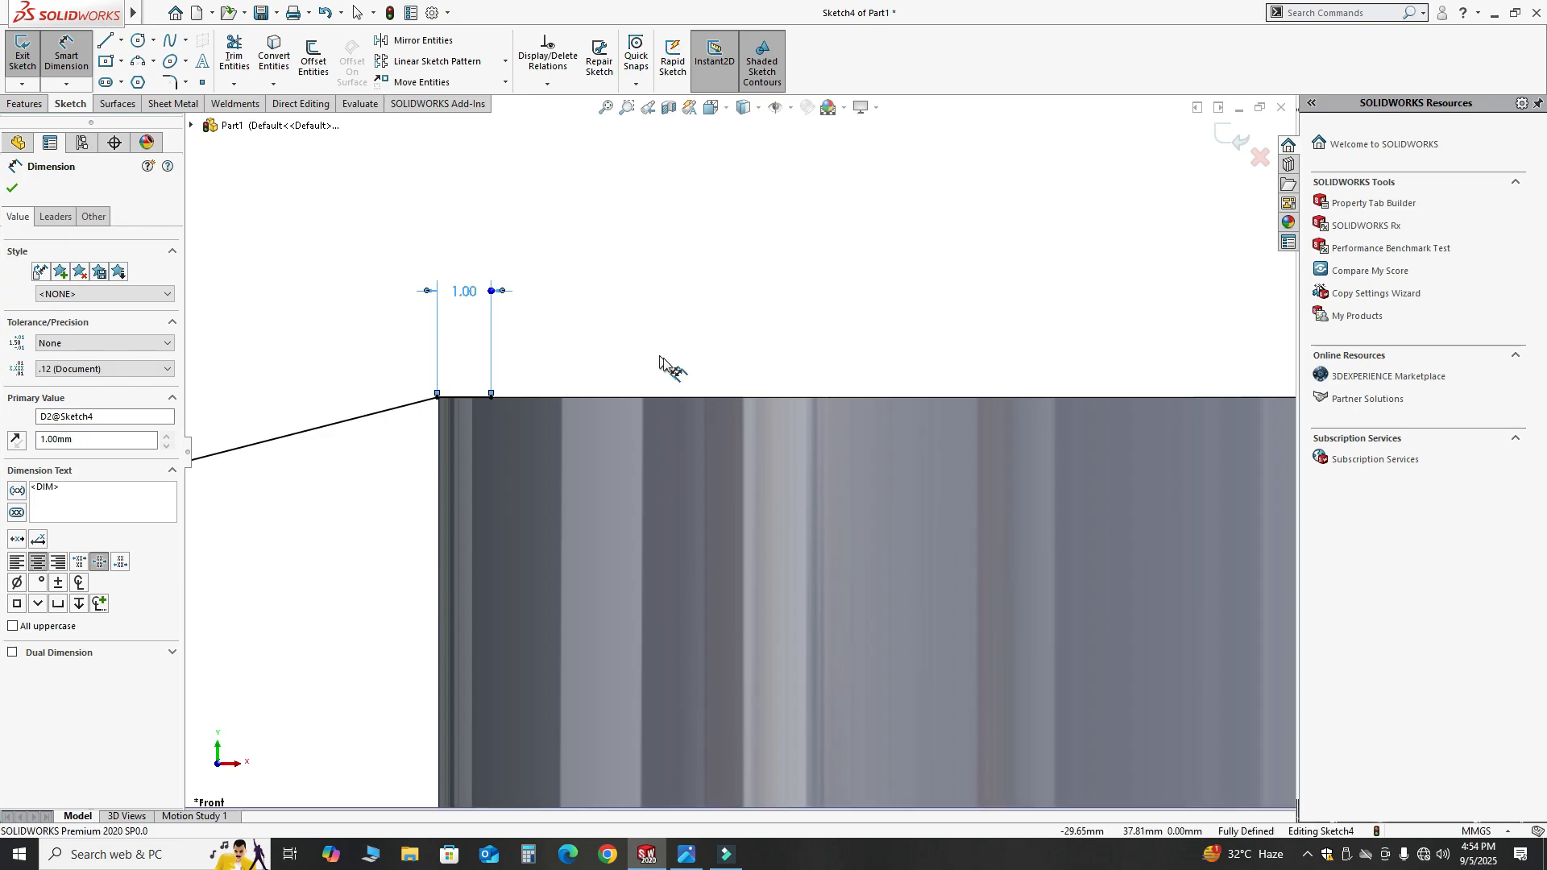
pyautogui.press('Escape')
# Step: Check both short end lines at the bosses and exit the rib sketch
pyautogui.scroll(6, 677, 367)
pyautogui.moveTo(427, 367); pyautogui.dragTo(420, 574, button='middle')
pyautogui.scroll(-3, 420, 574)
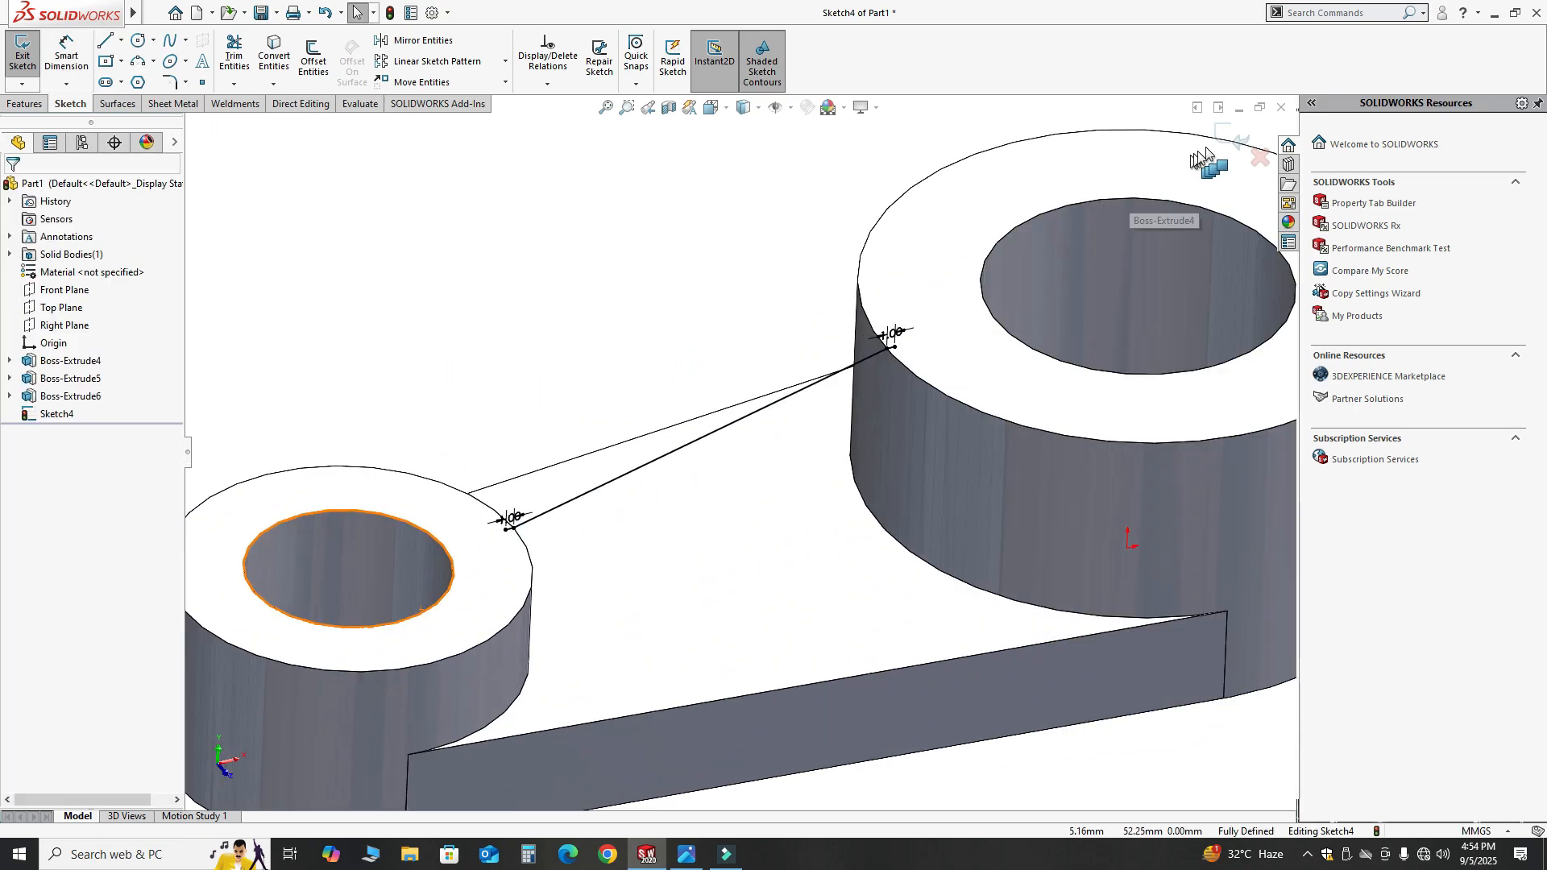
pyautogui.click(1233, 135)
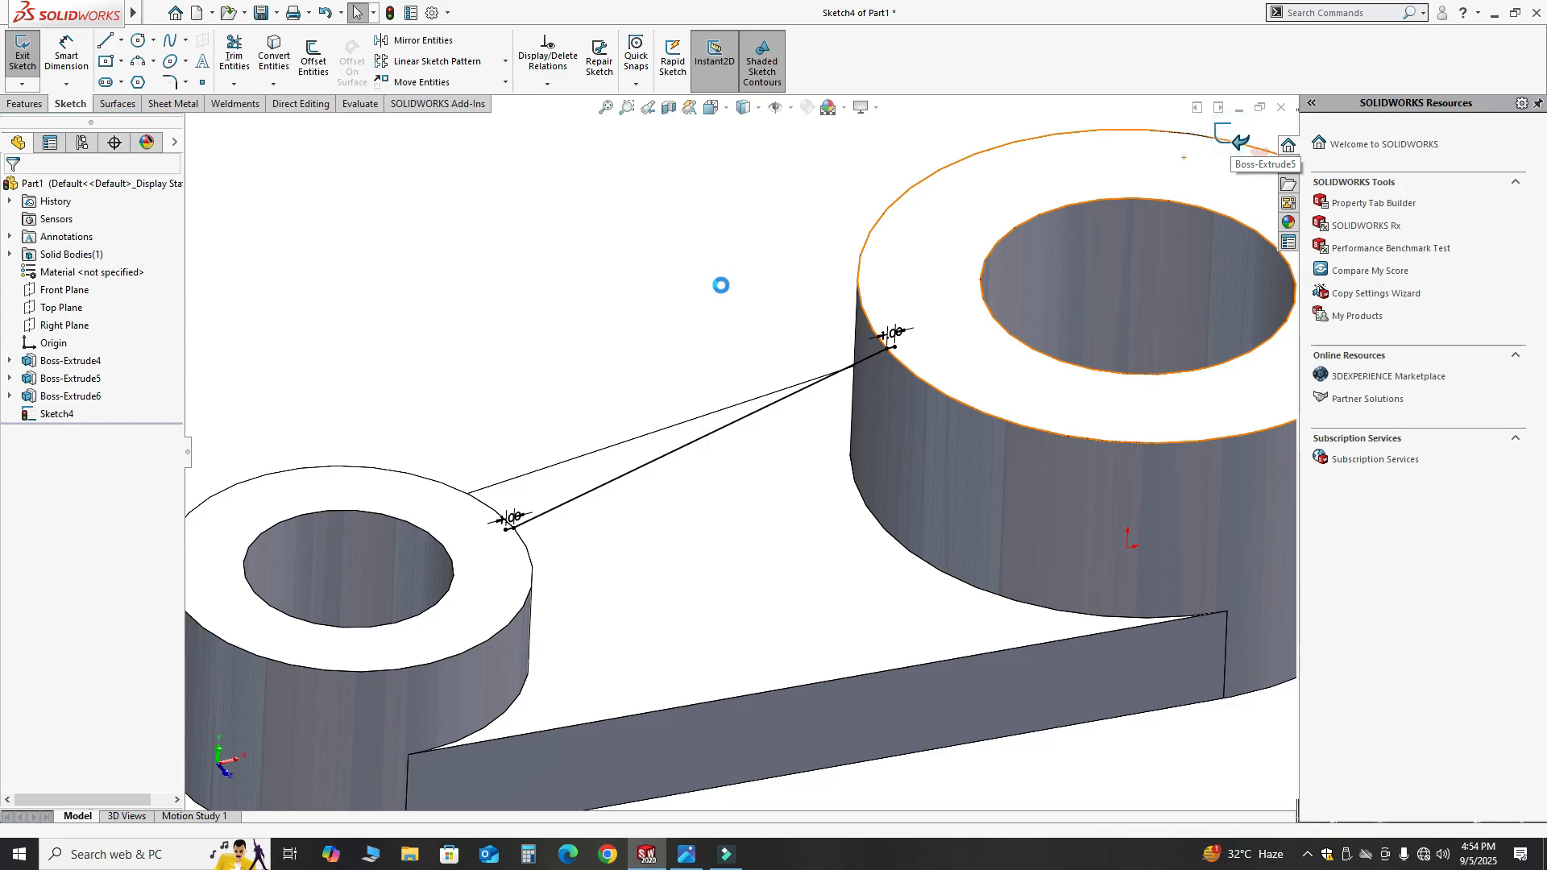
pyautogui.scroll(1, 722, 293)
# Step: Create a Rib from the sloping sketch, 12 mm thick on both sides, with the material side flipped toward the web
pyautogui.click(28, 106)
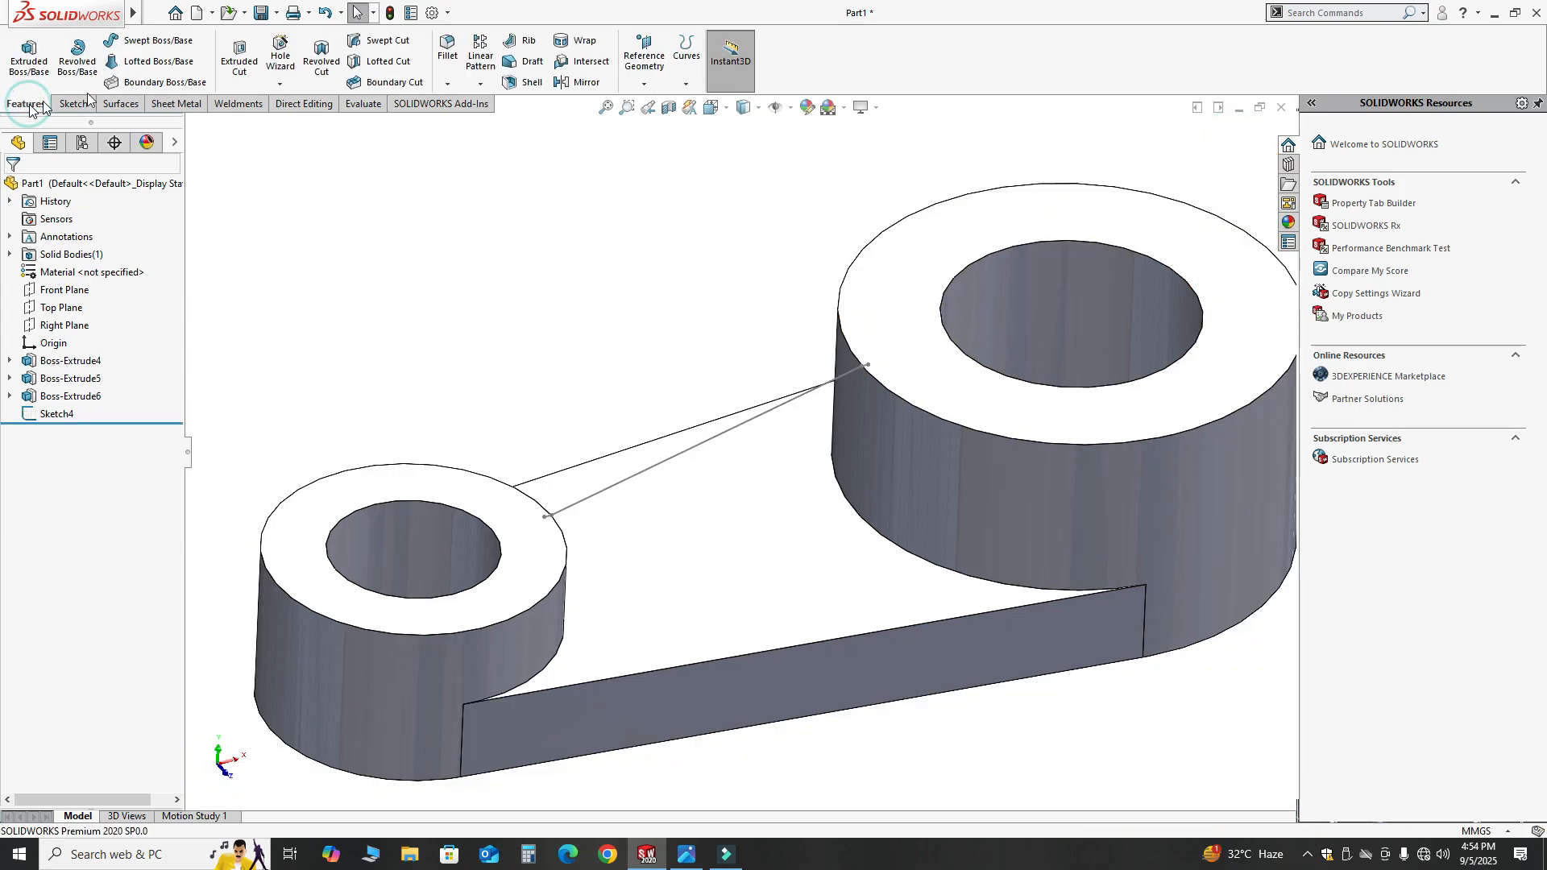
pyautogui.click(522, 40)
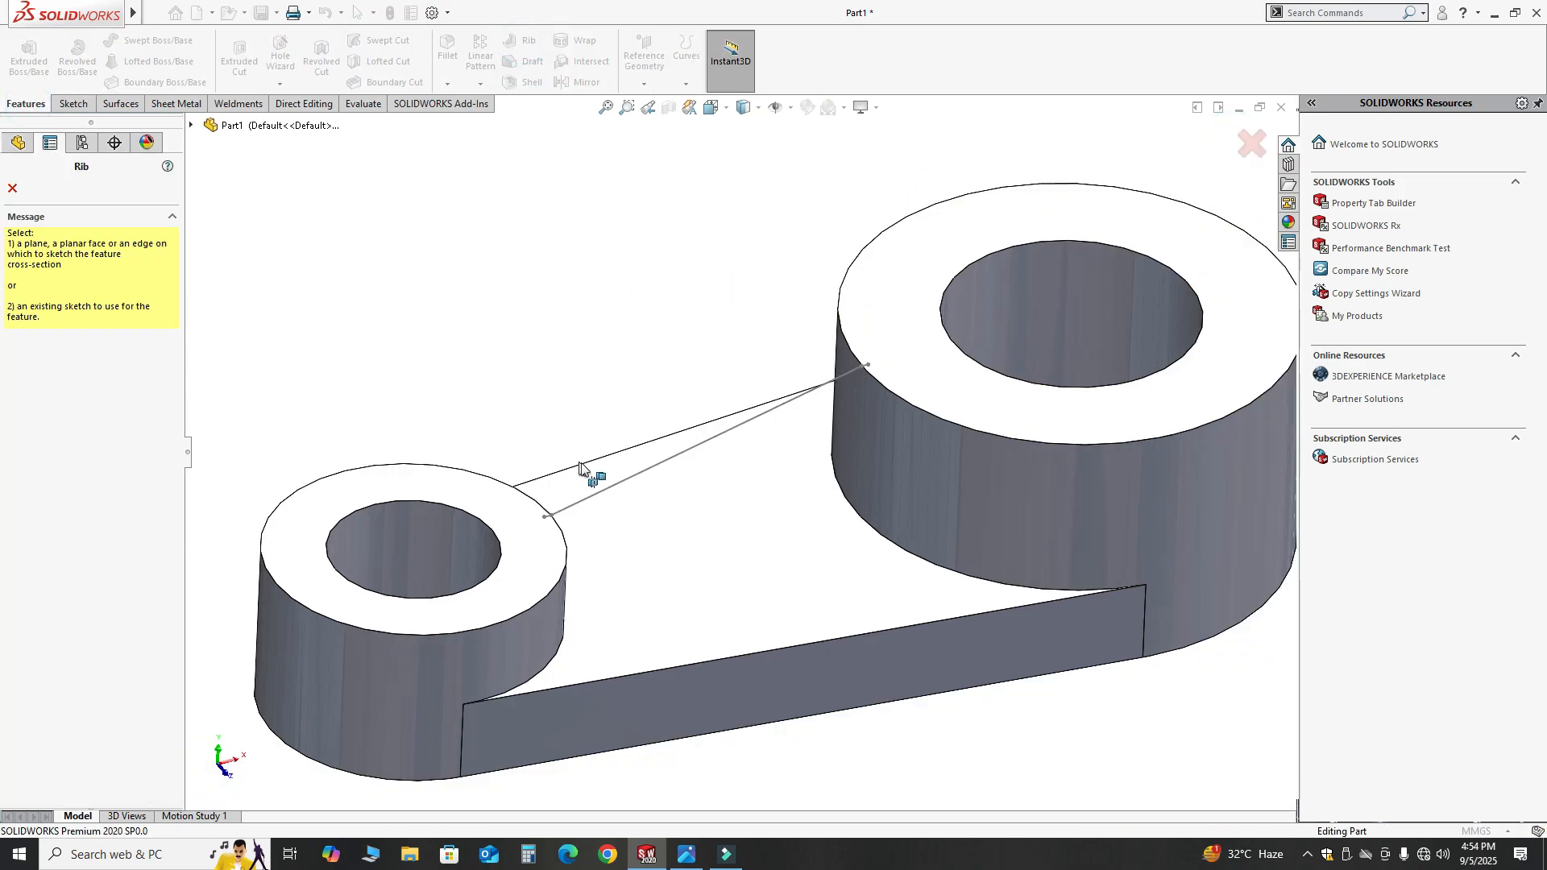
pyautogui.click(605, 494)
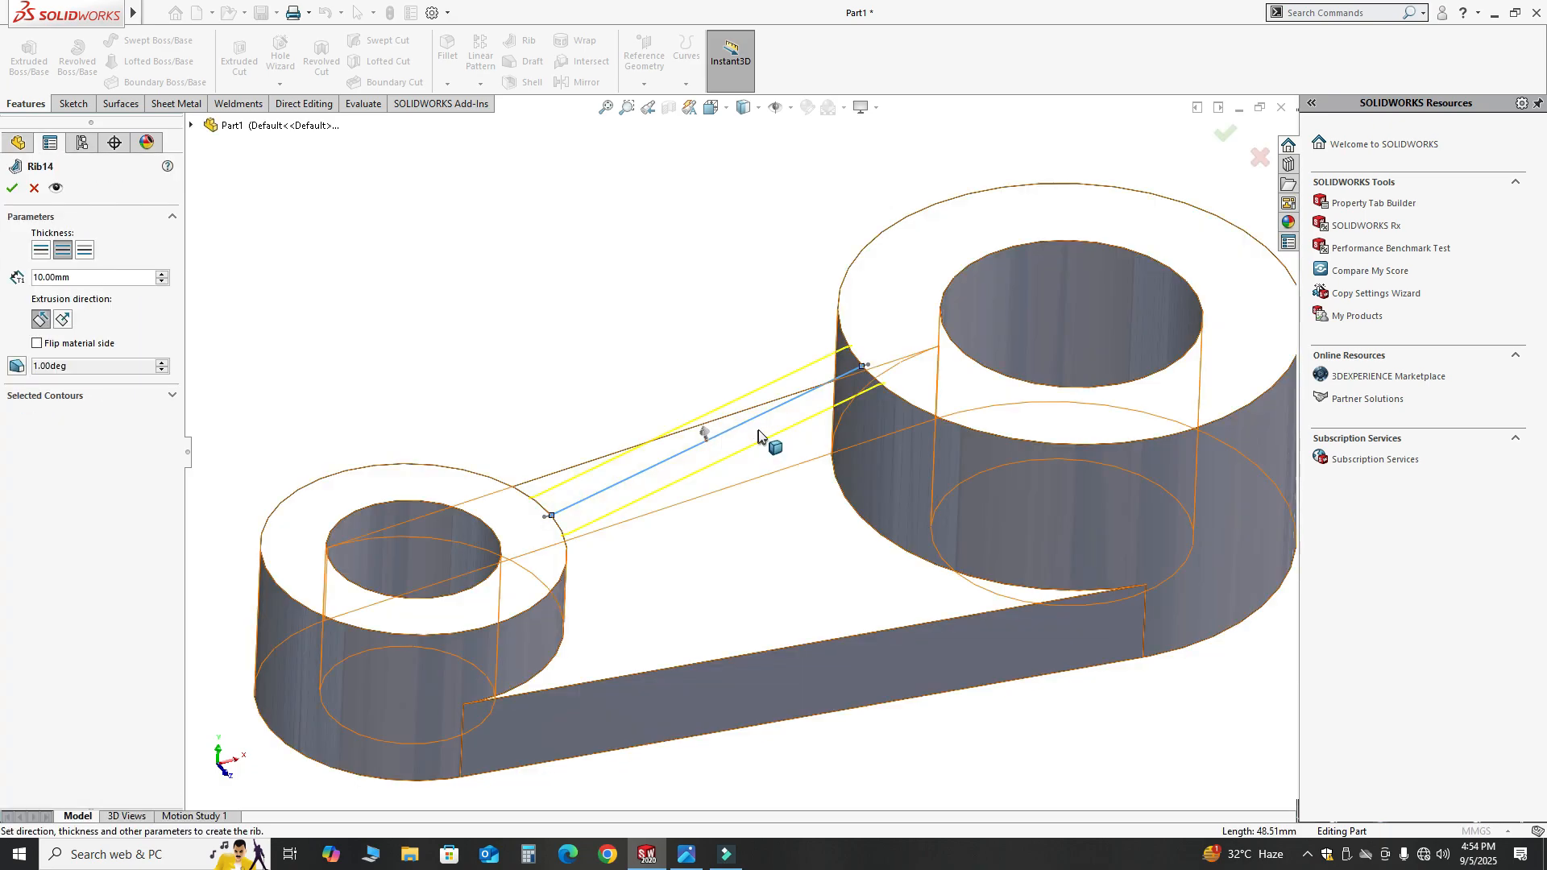
pyautogui.scroll(-10, 880, 356)
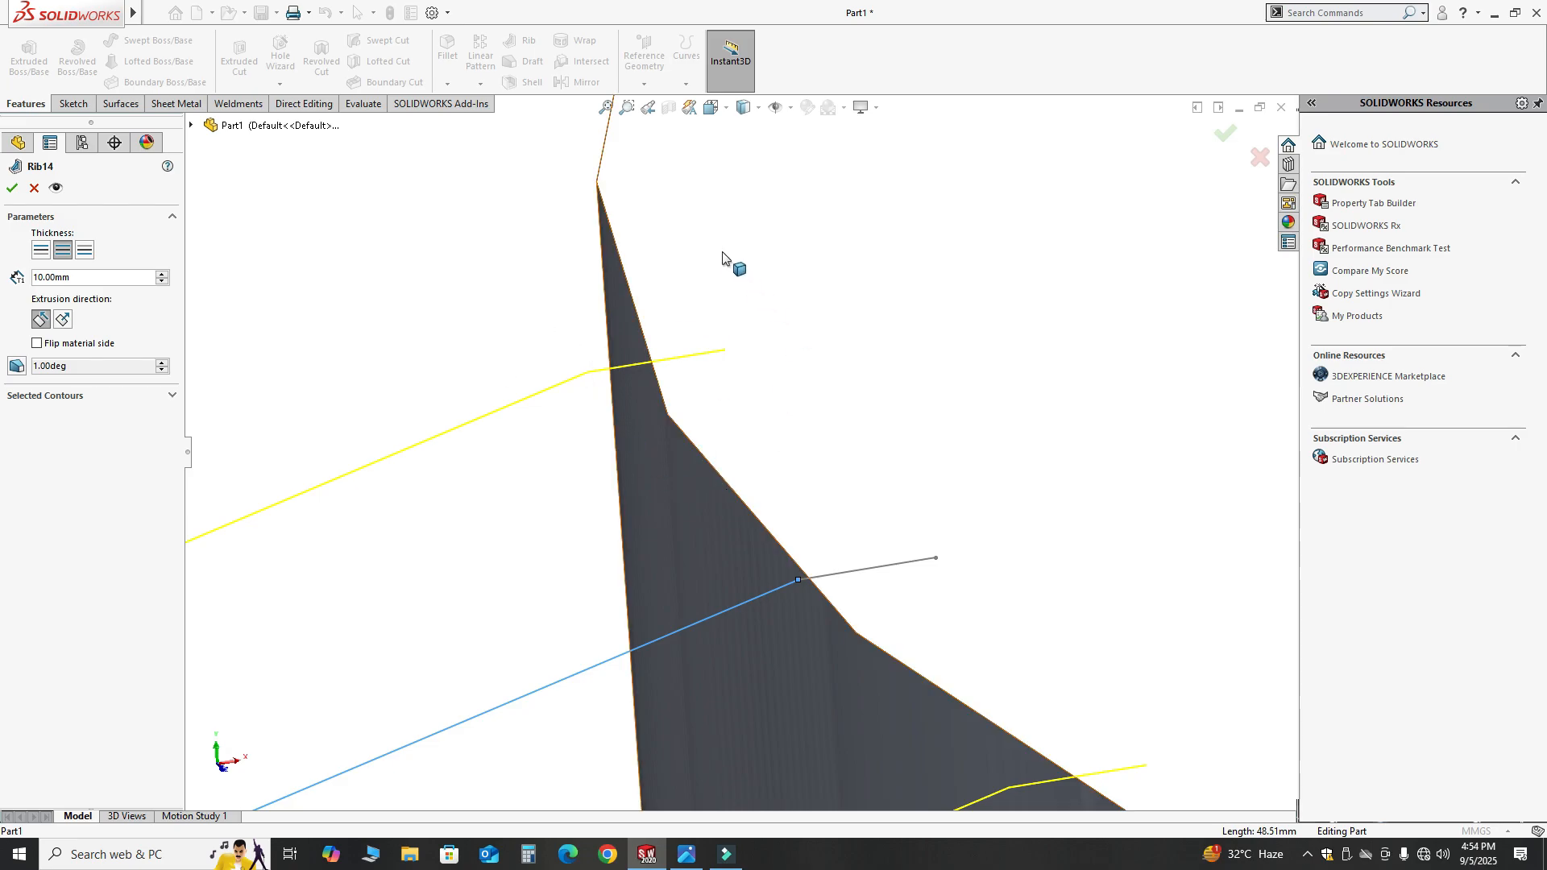
pyautogui.scroll(10, 724, 259)
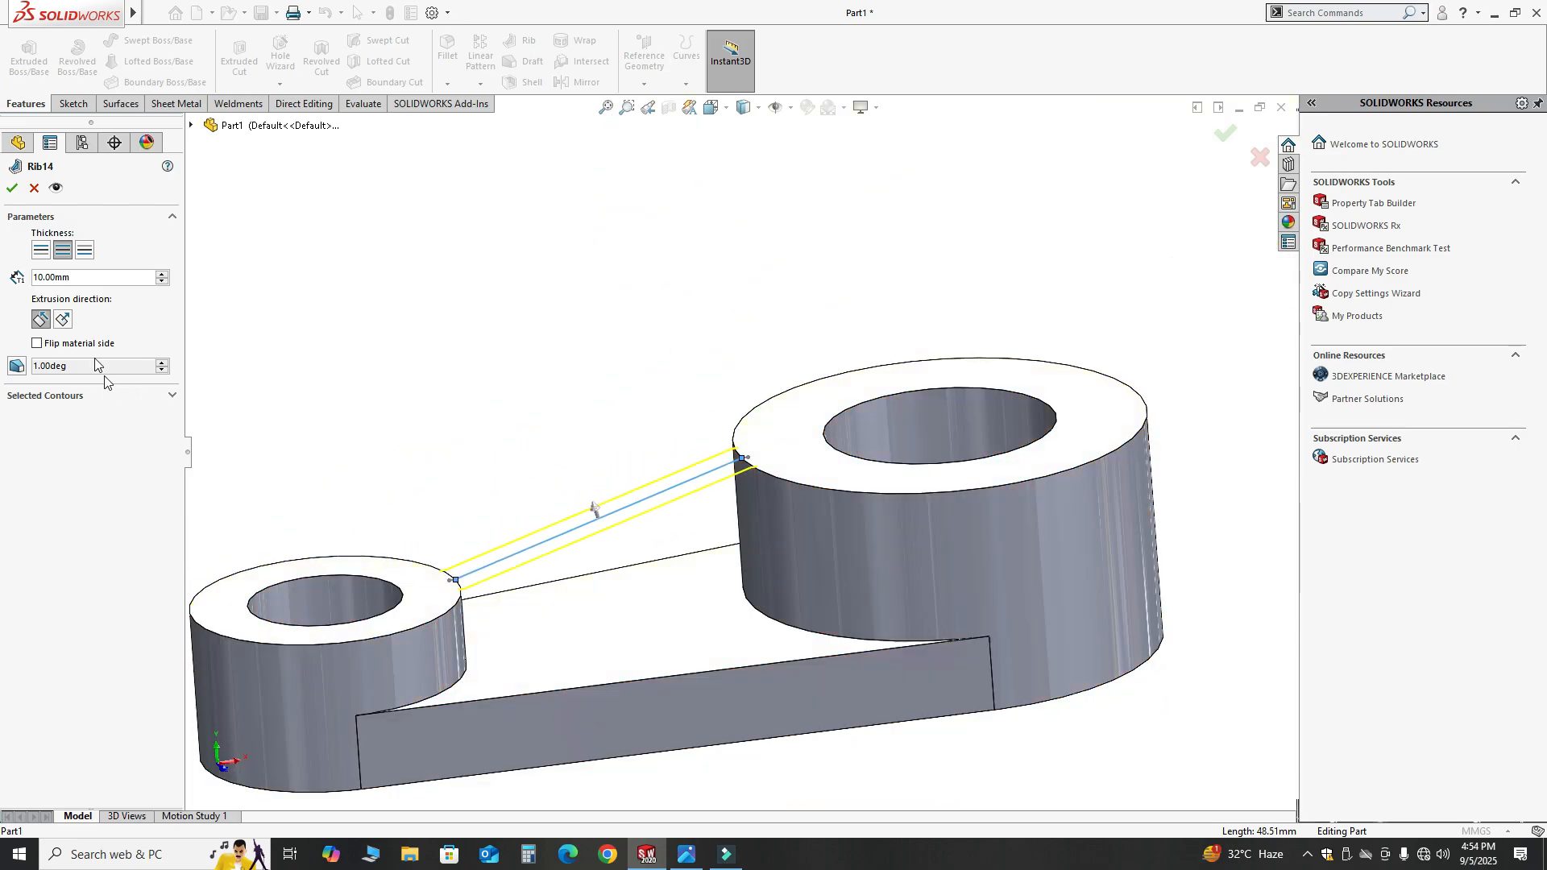
pyautogui.write('12')
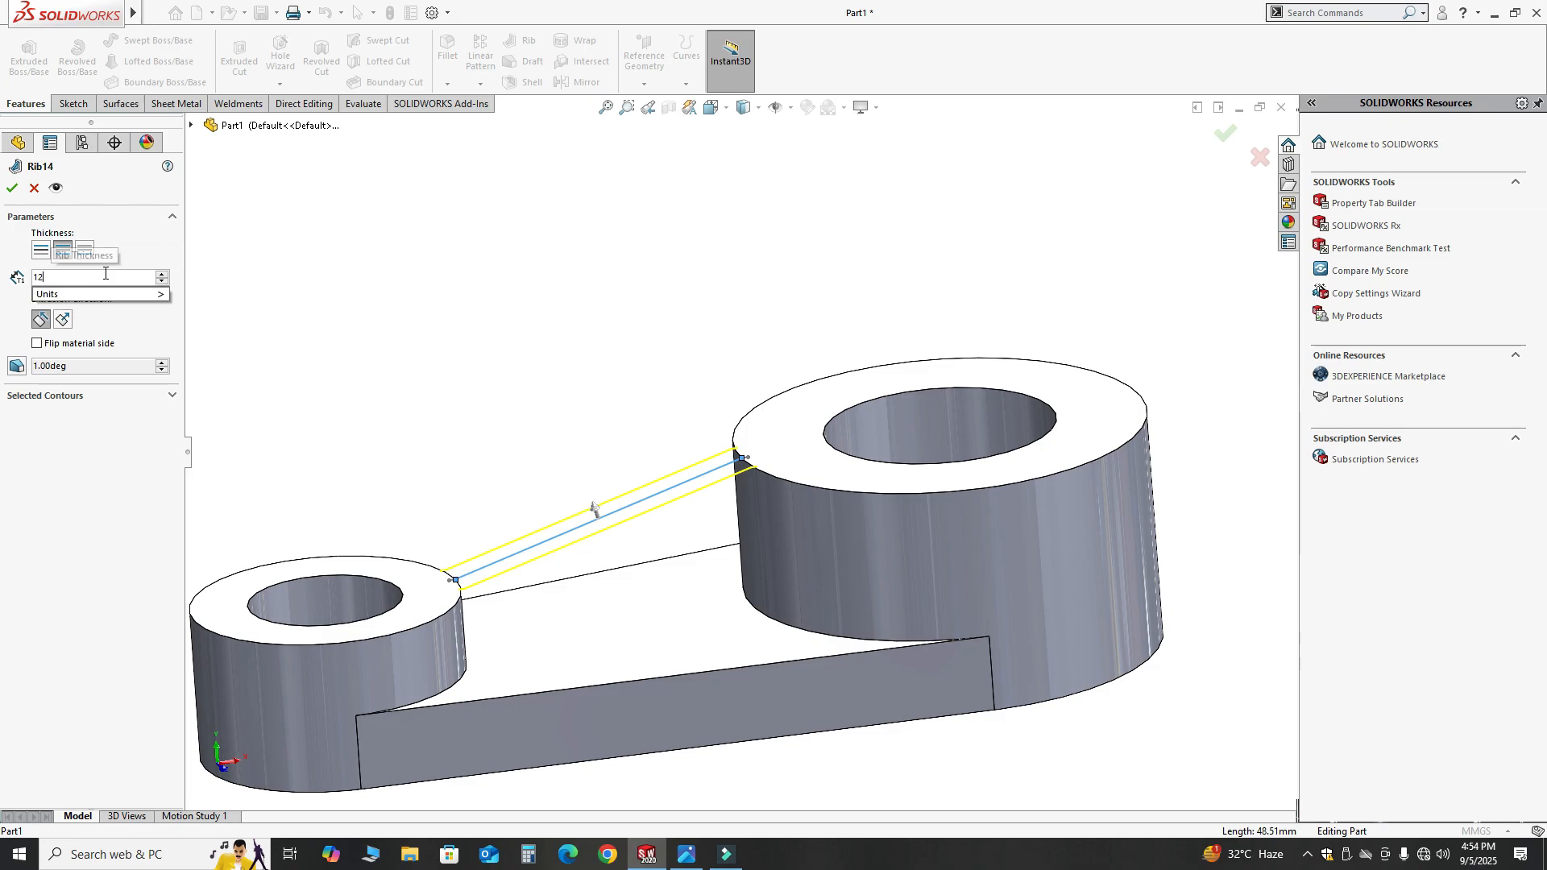
pyautogui.press('Return')
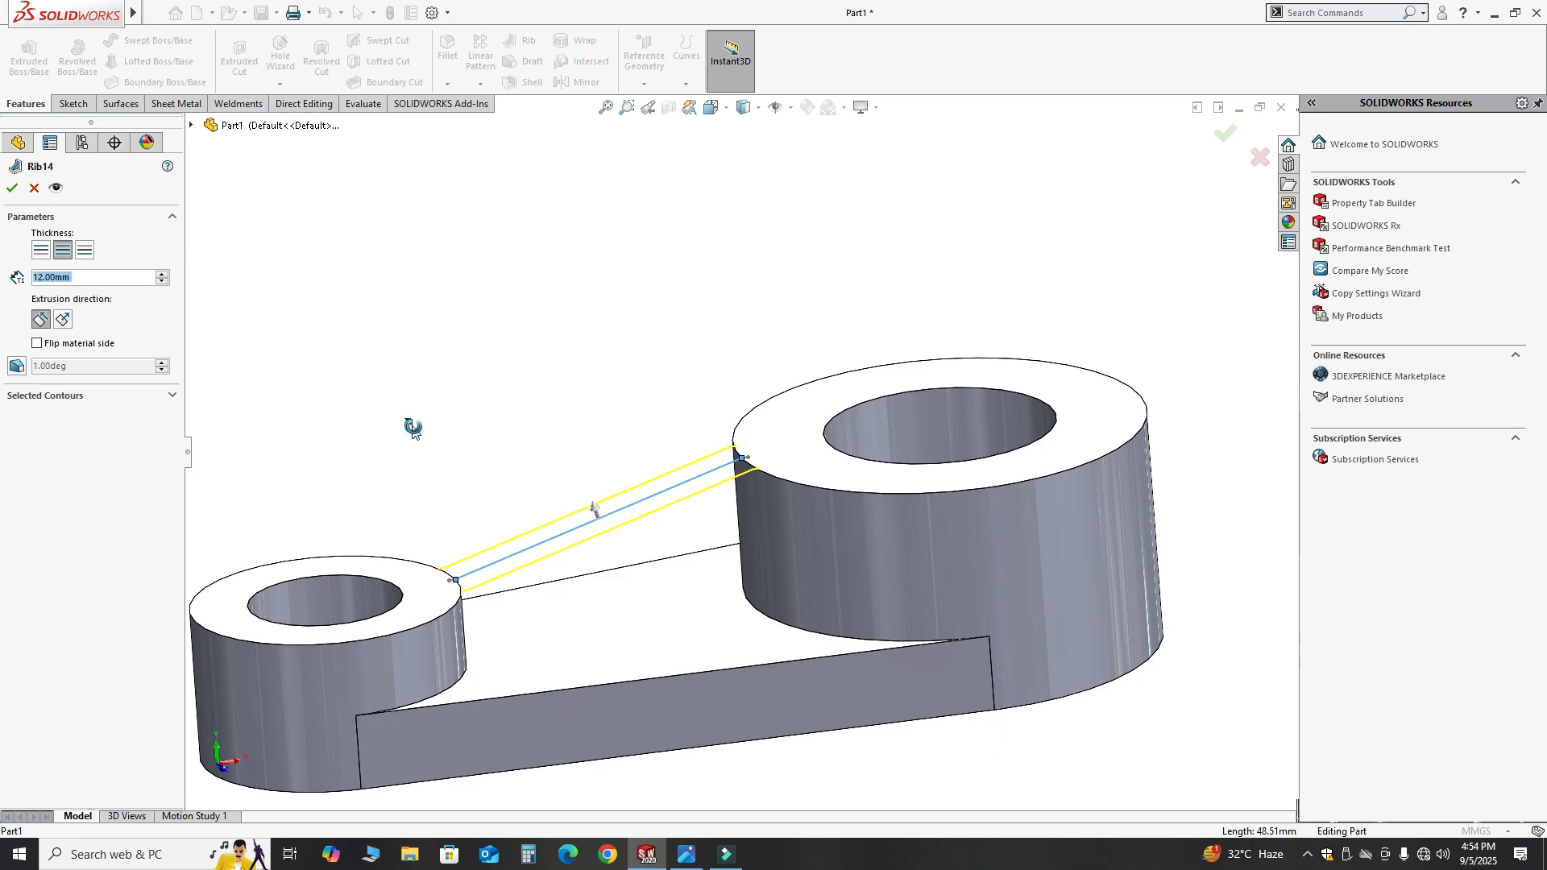
pyautogui.moveTo(412, 427); pyautogui.dragTo(378, 436, button='middle')
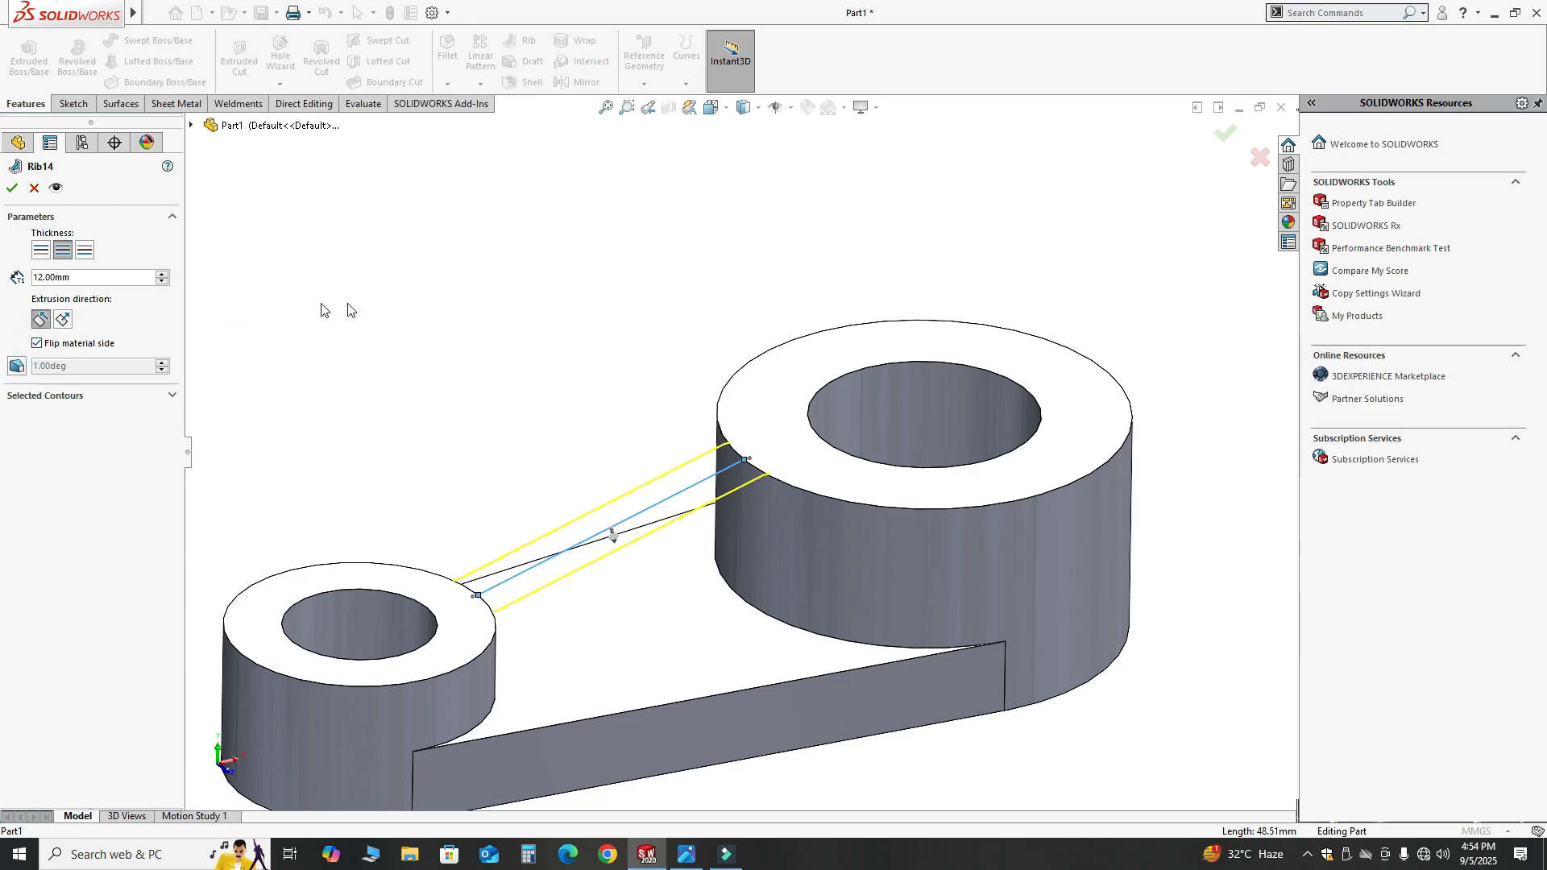
pyautogui.click(13, 190)
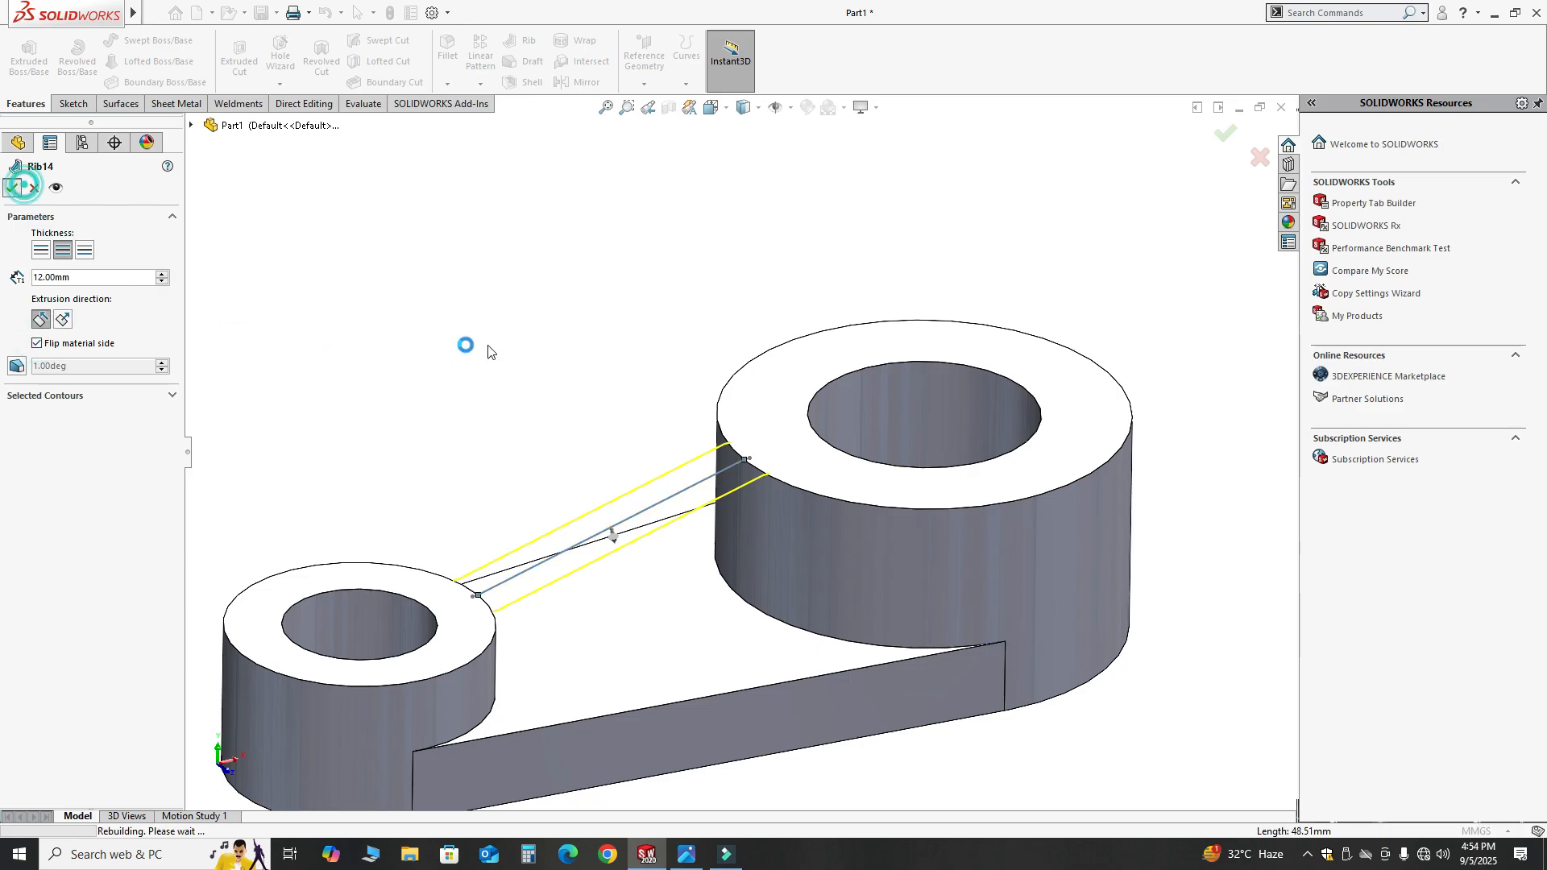
# Step: Examine the rib where it meets the two bosses
pyautogui.scroll(3, 523, 391)
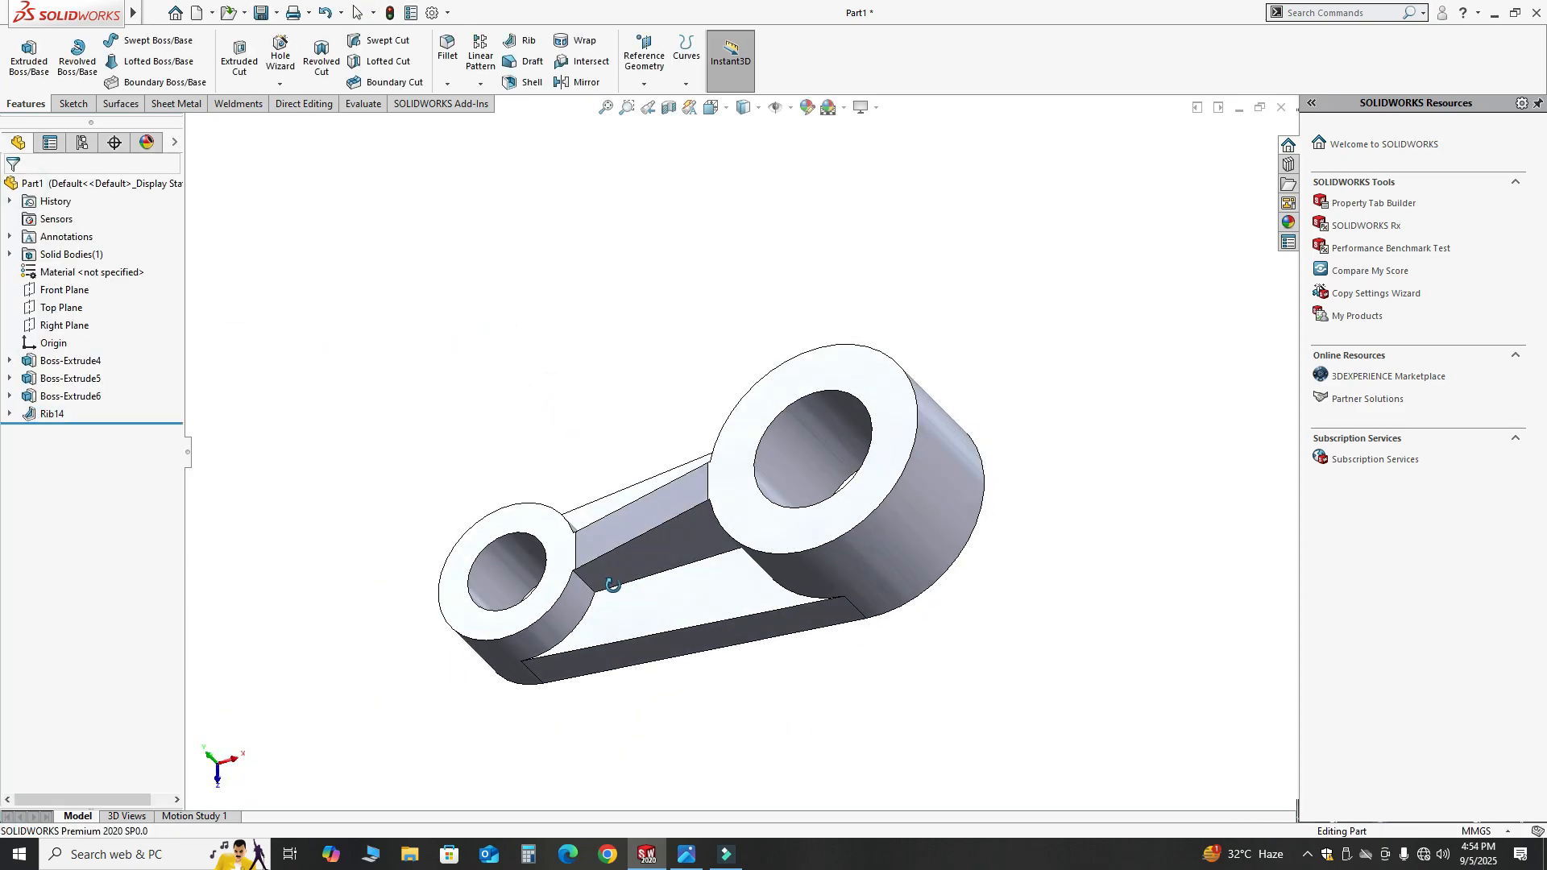
pyautogui.scroll(-8, 701, 476)
pyautogui.scroll(10, 804, 435)
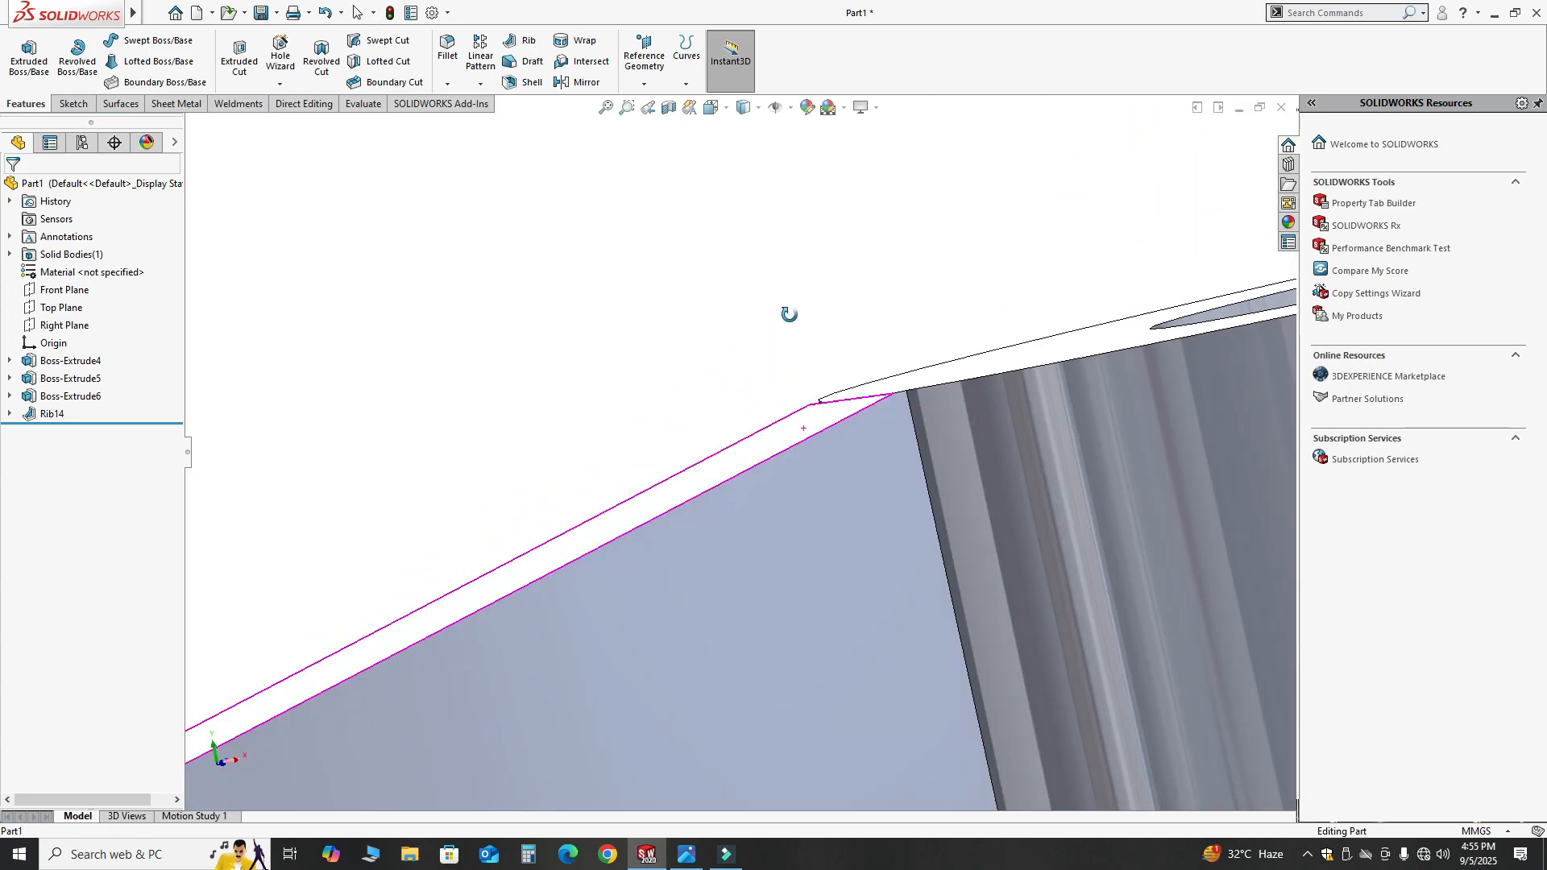
pyautogui.moveTo(665, 520); pyautogui.dragTo(694, 637, button='middle')
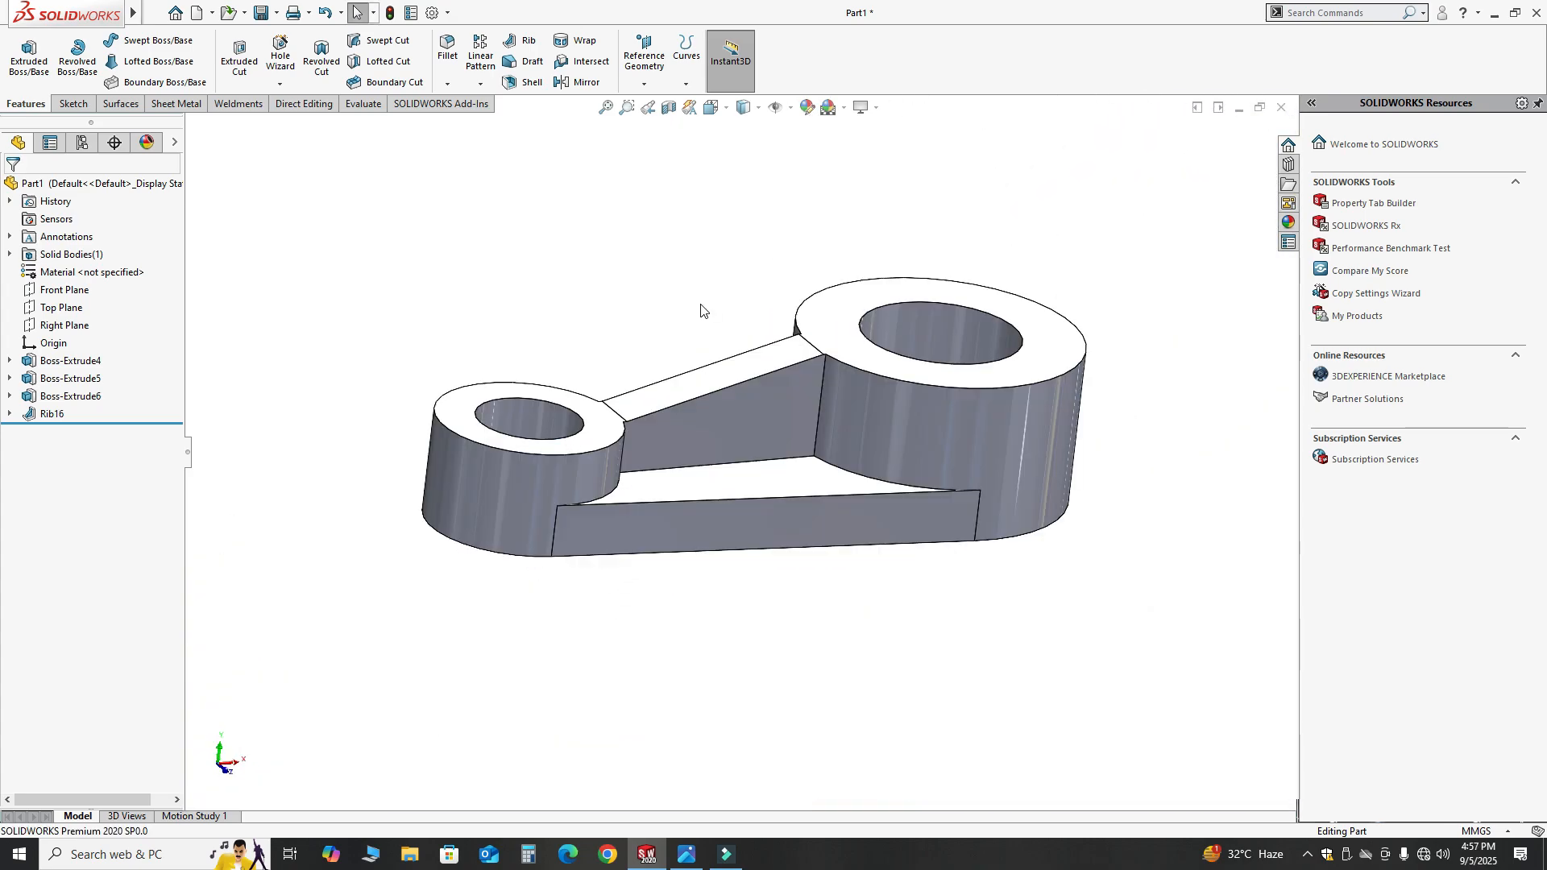
pyautogui.moveTo(702, 315)
pyautogui.mouseDown(button='middle')
pyautogui.moveTo(705, 291)
pyautogui.moveTo(519, 261)
pyautogui.moveTo(763, 355)
pyautogui.mouseUp(button='middle')
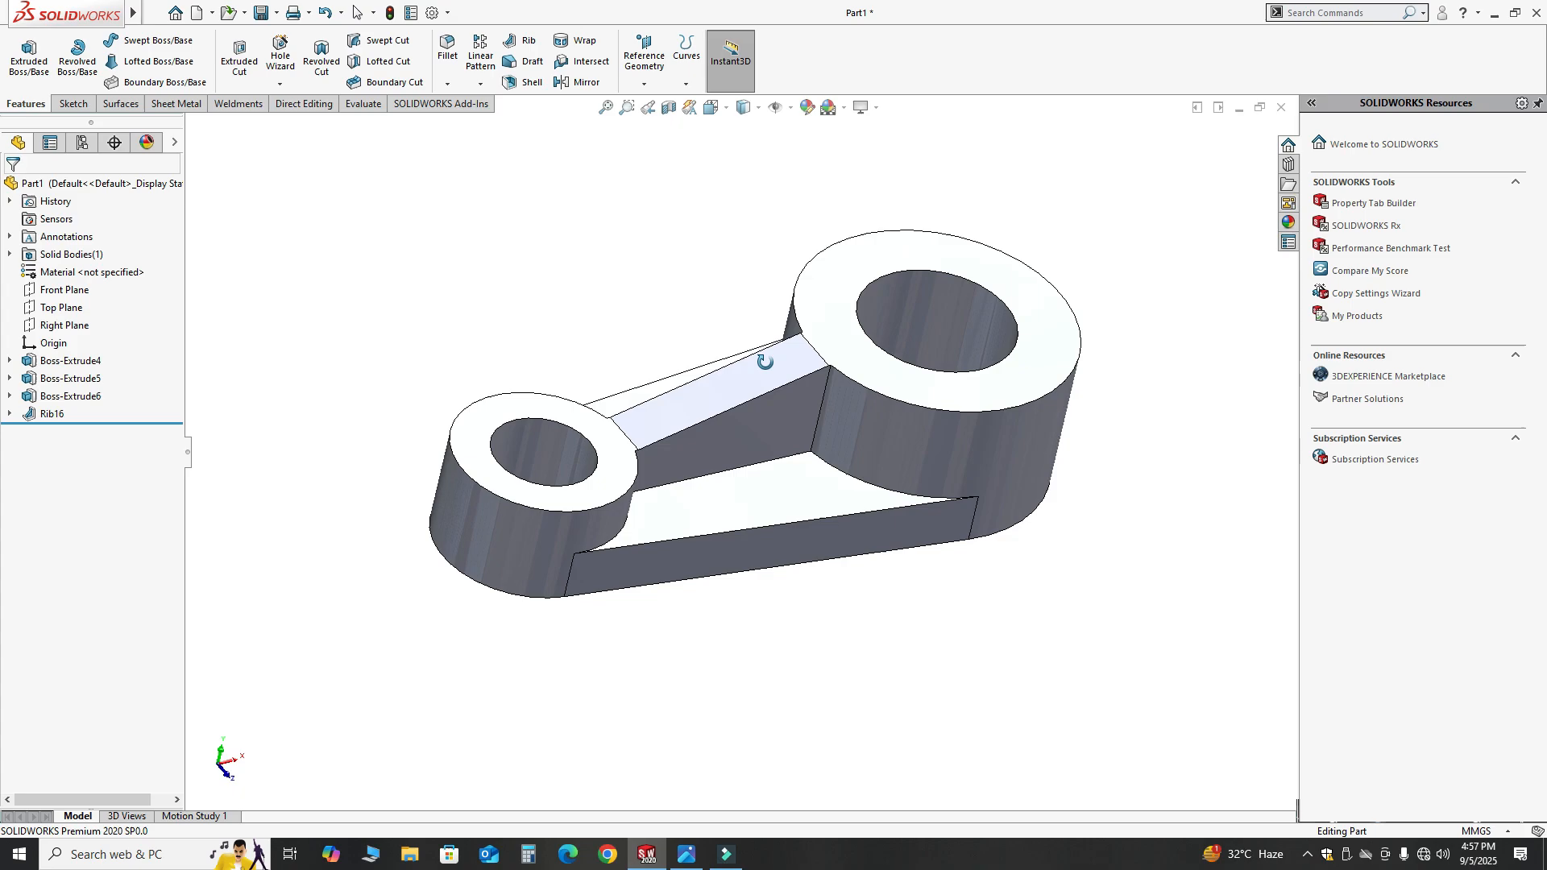
# Step: Switch to the reference drawing and examine the keyway's size and position in the larger boss's bore
pyautogui.click(686, 854)
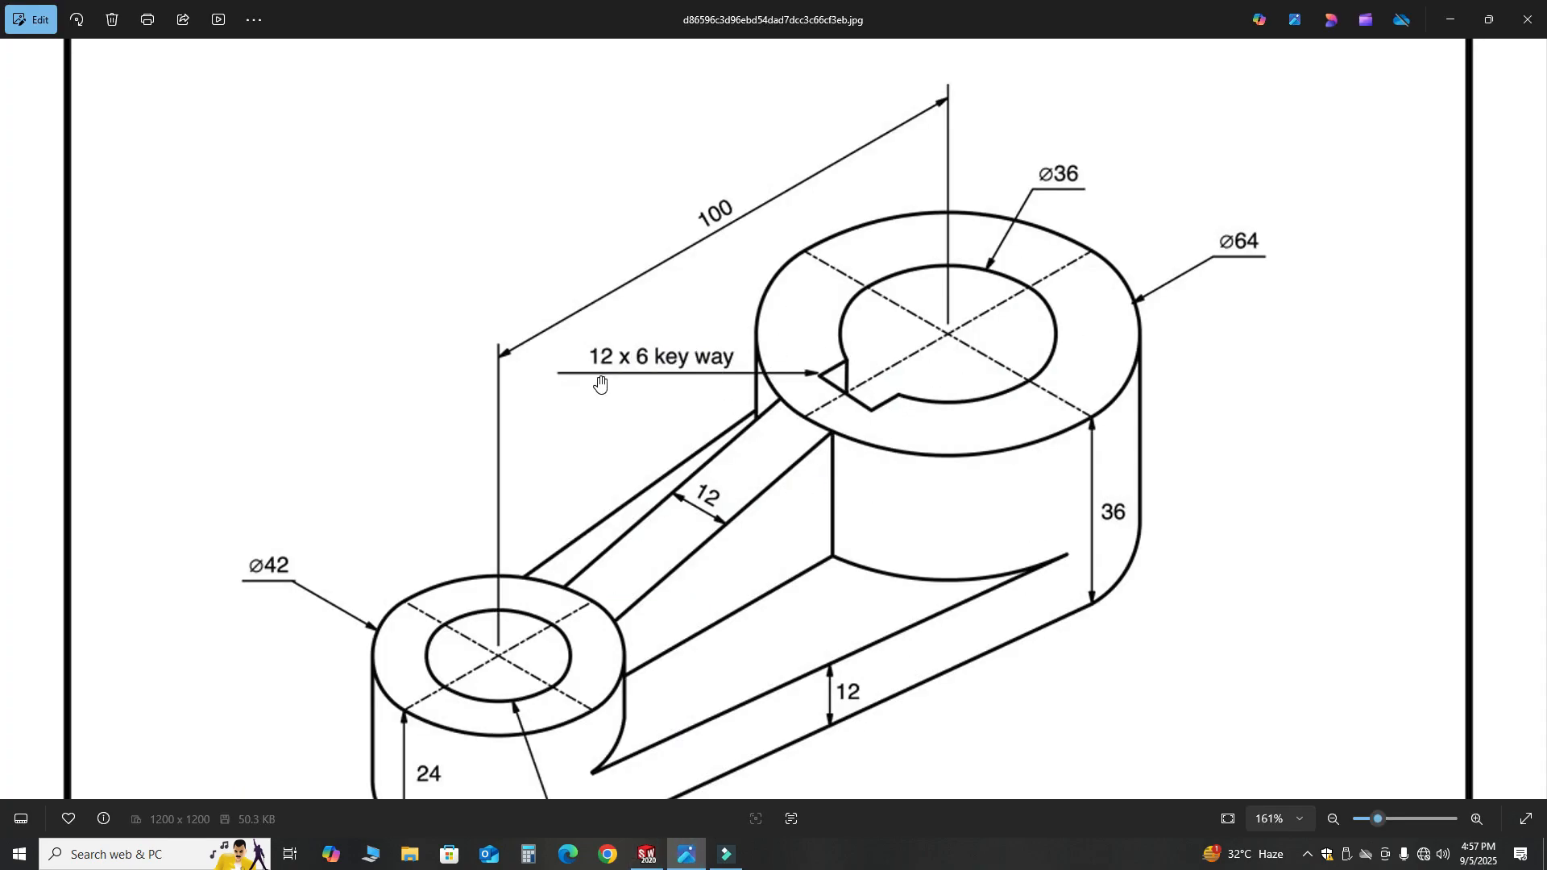
pyautogui.scroll(8, 818, 376)
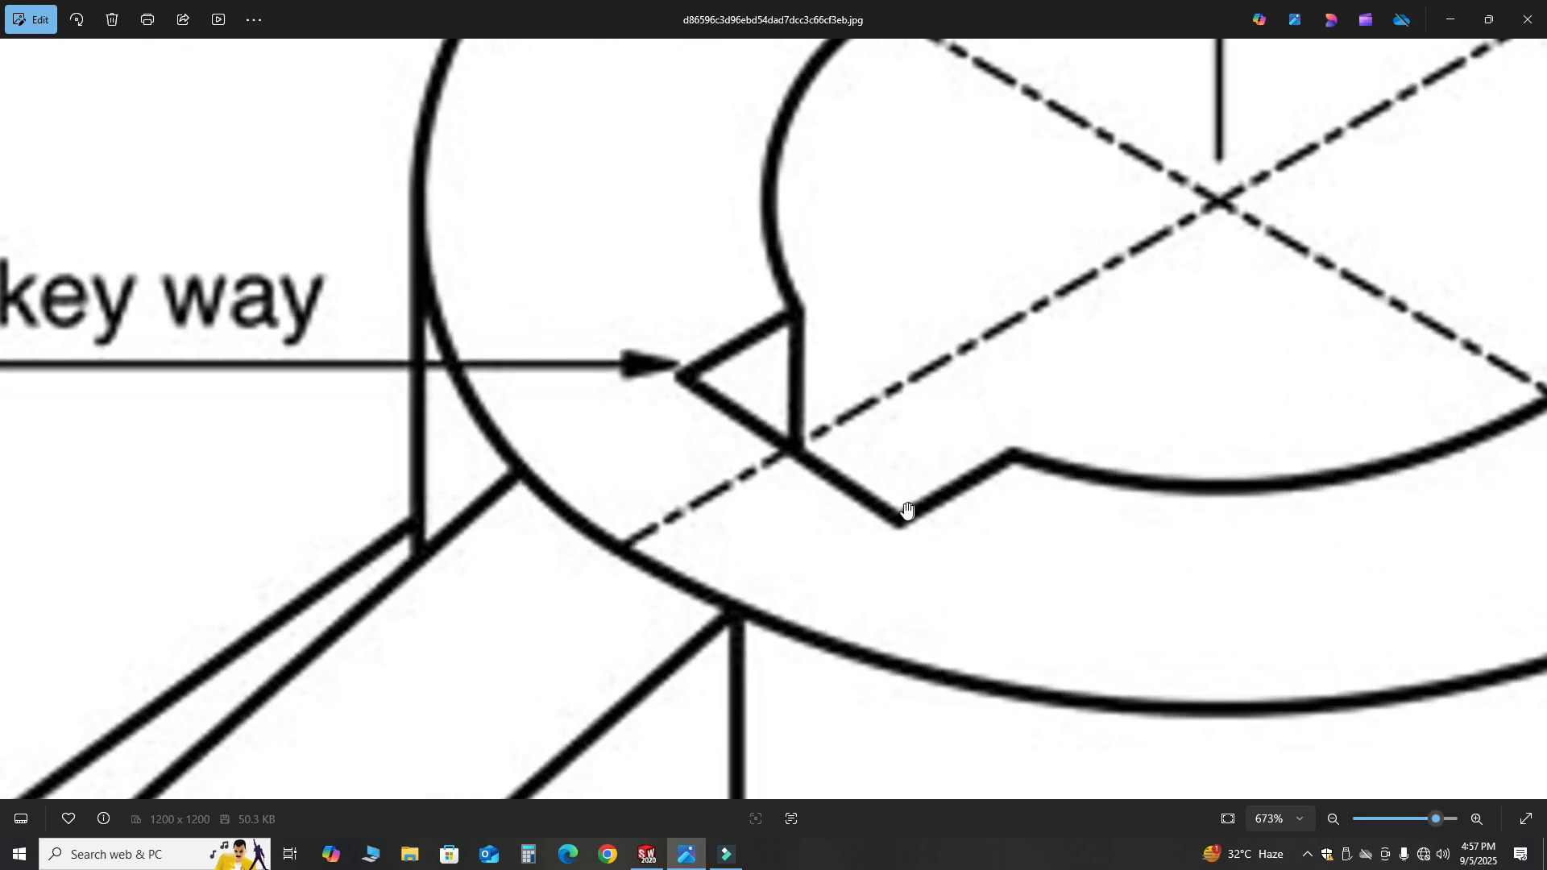
pyautogui.scroll(-9, 891, 412)
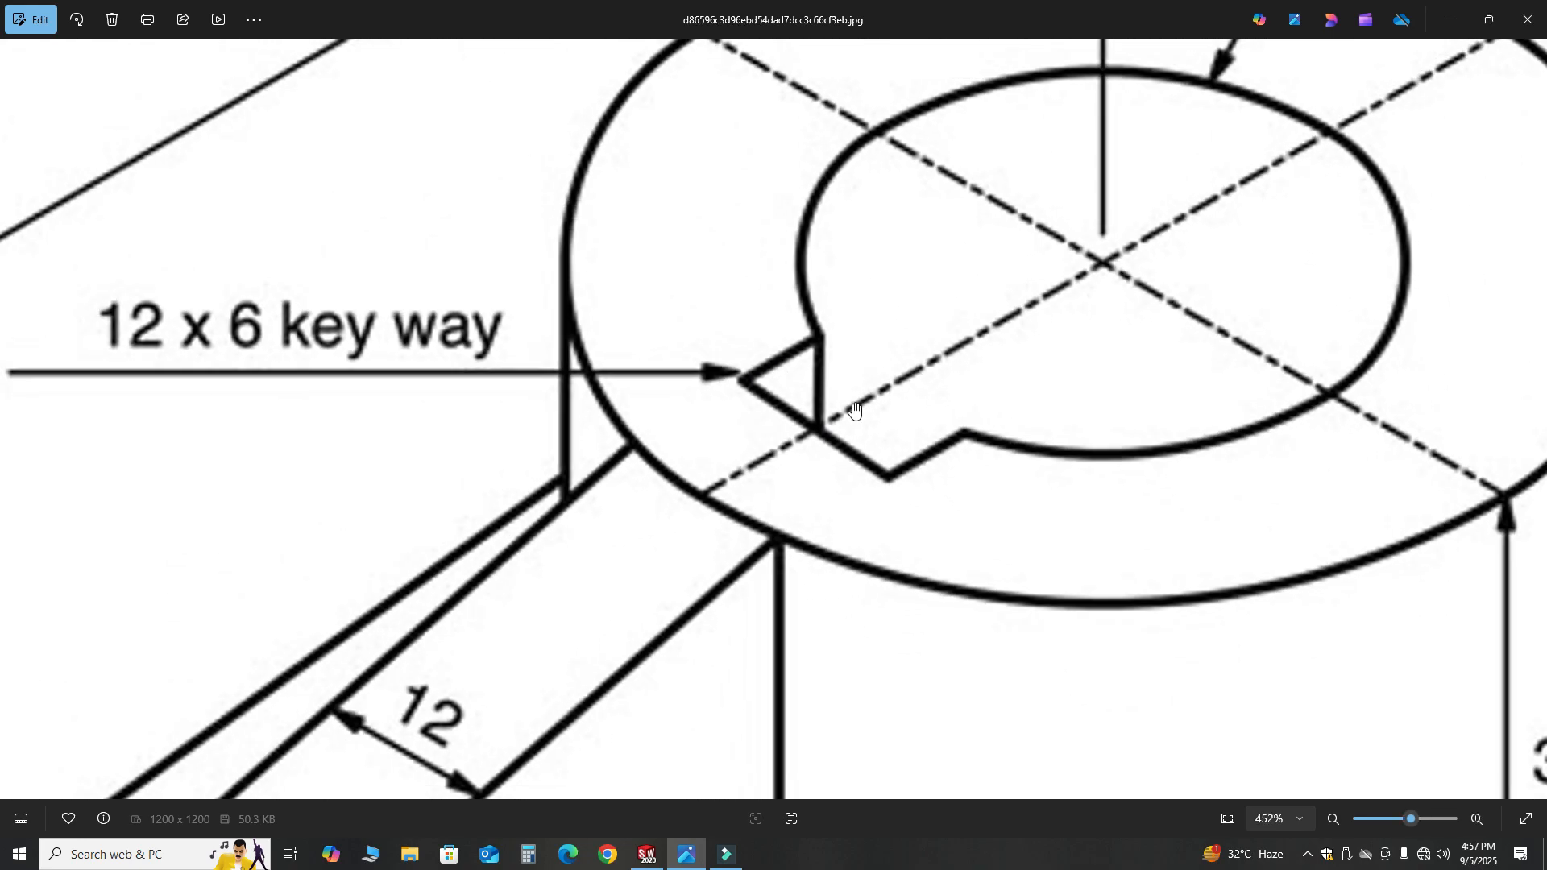
pyautogui.moveTo(839, 514); pyautogui.dragTo(829, 462)
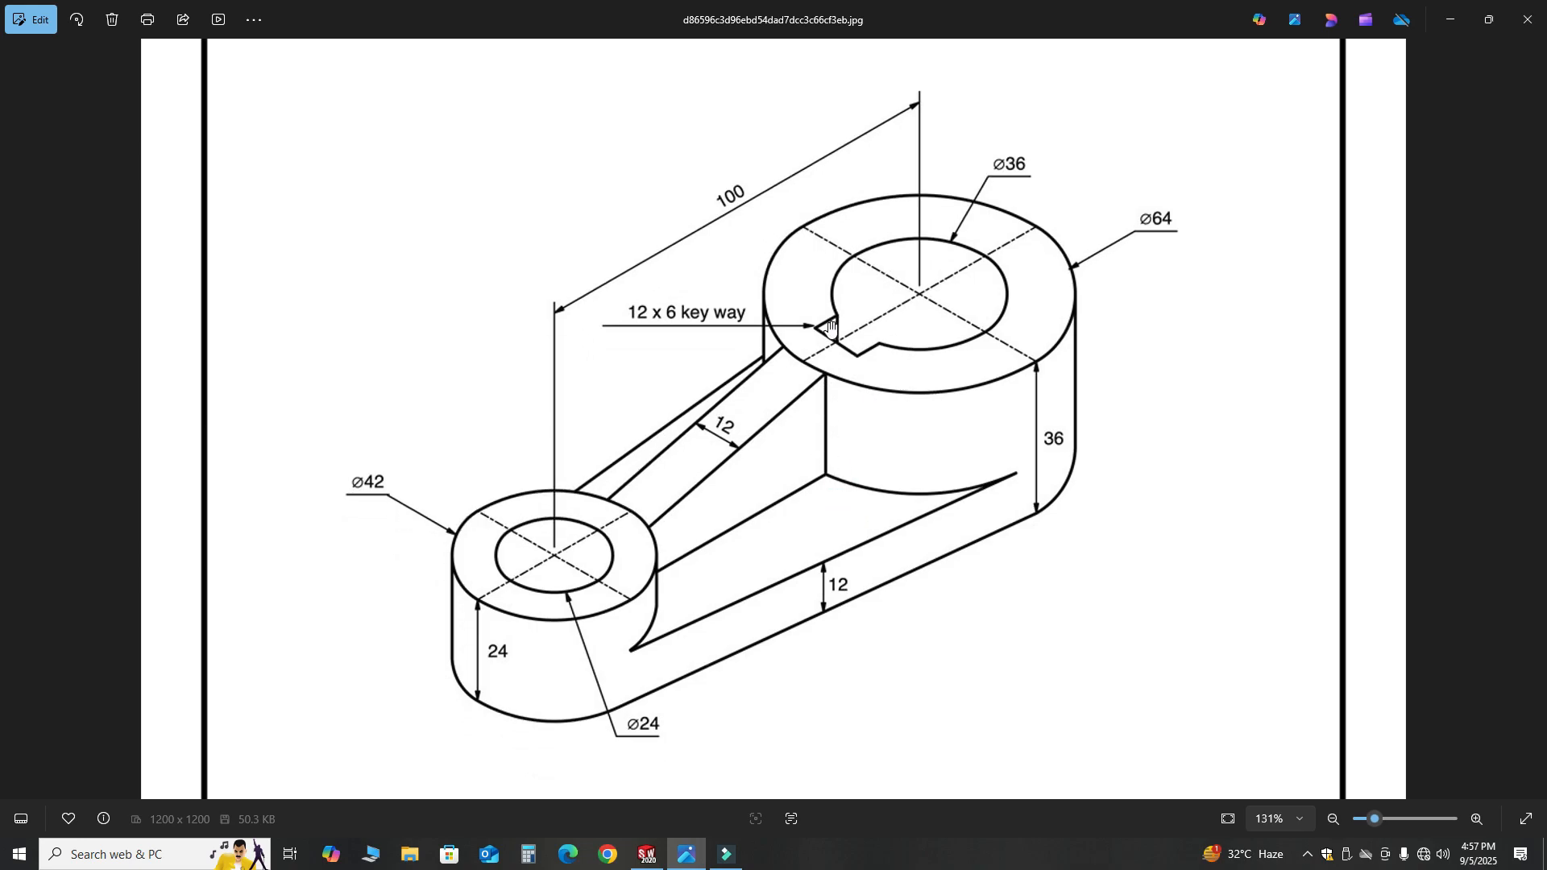
pyautogui.scroll(1, 828, 329)
pyautogui.click(648, 855)
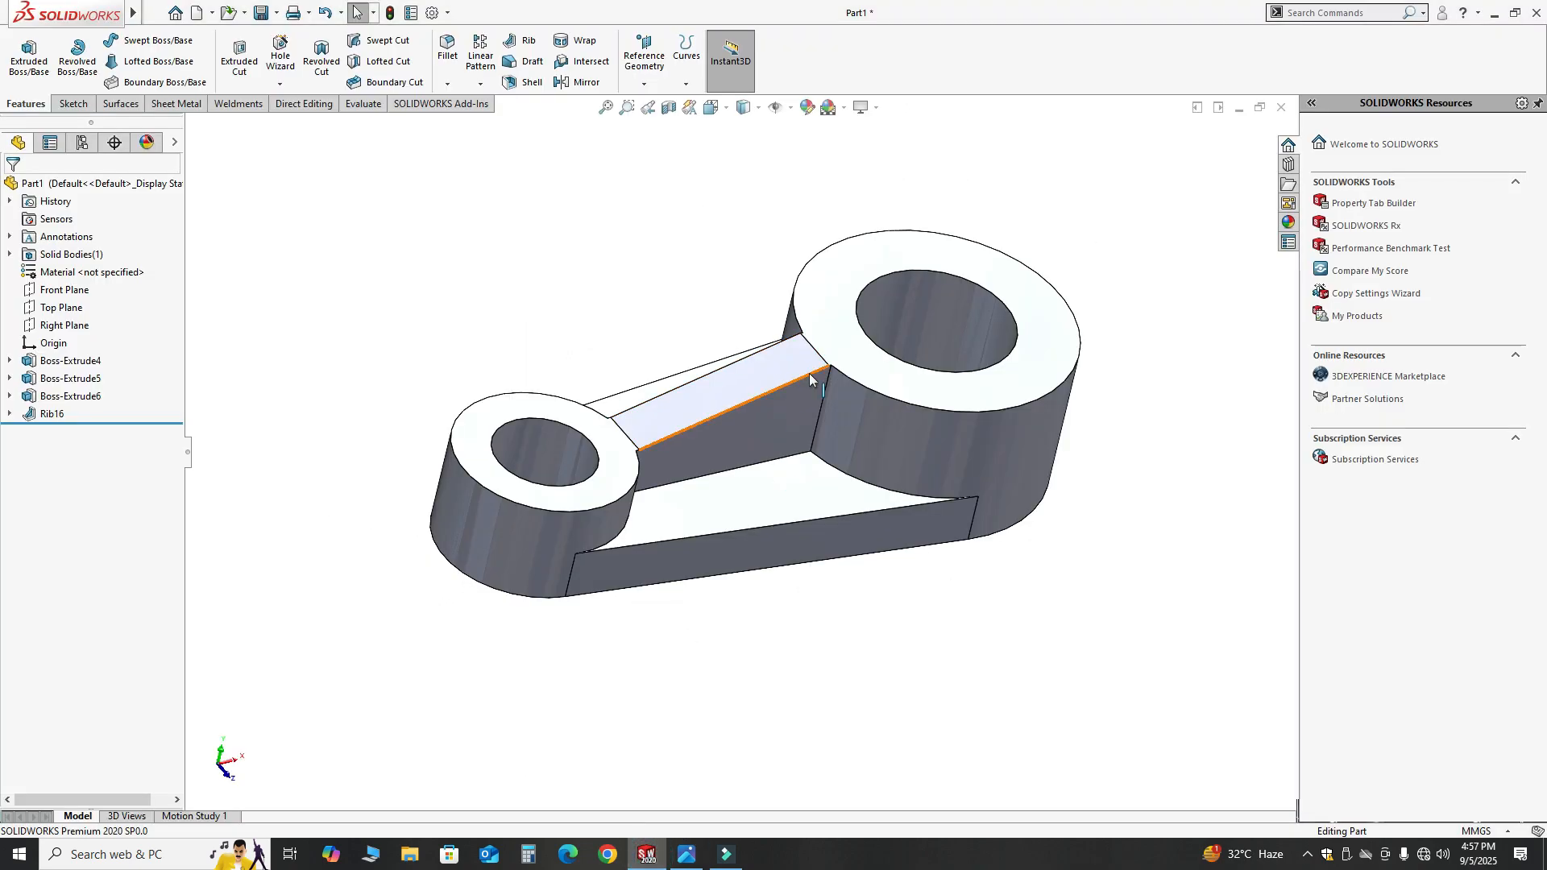
# Step: Start a sketch on the larger boss's top face and check the keyway in the reference drawing again
pyautogui.moveTo(811, 378); pyautogui.dragTo(804, 356, button='middle')
pyautogui.click(841, 343)
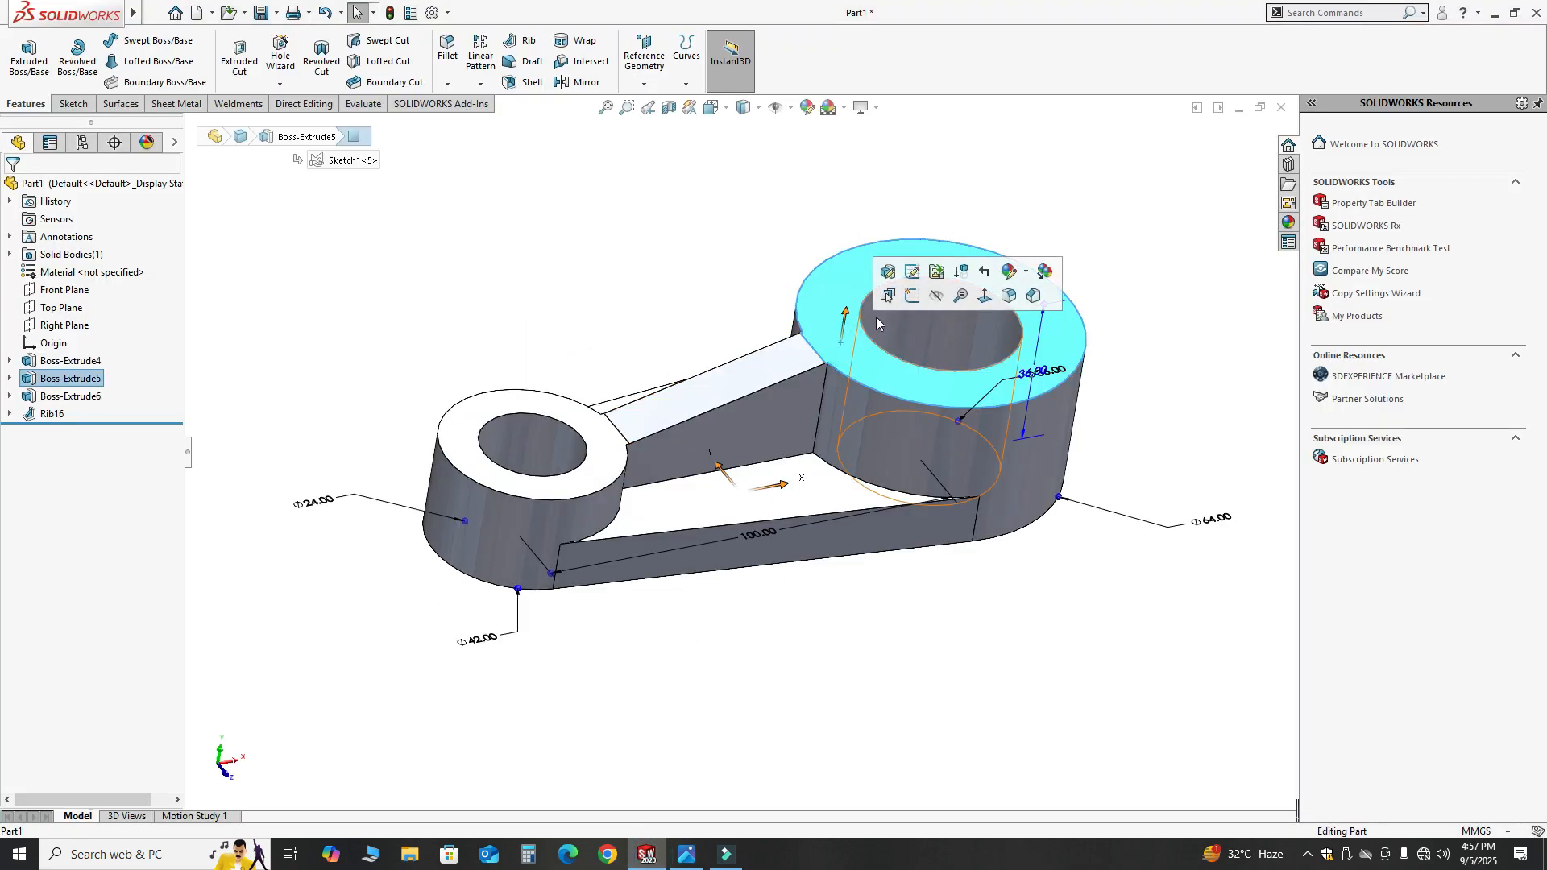
pyautogui.click(910, 298)
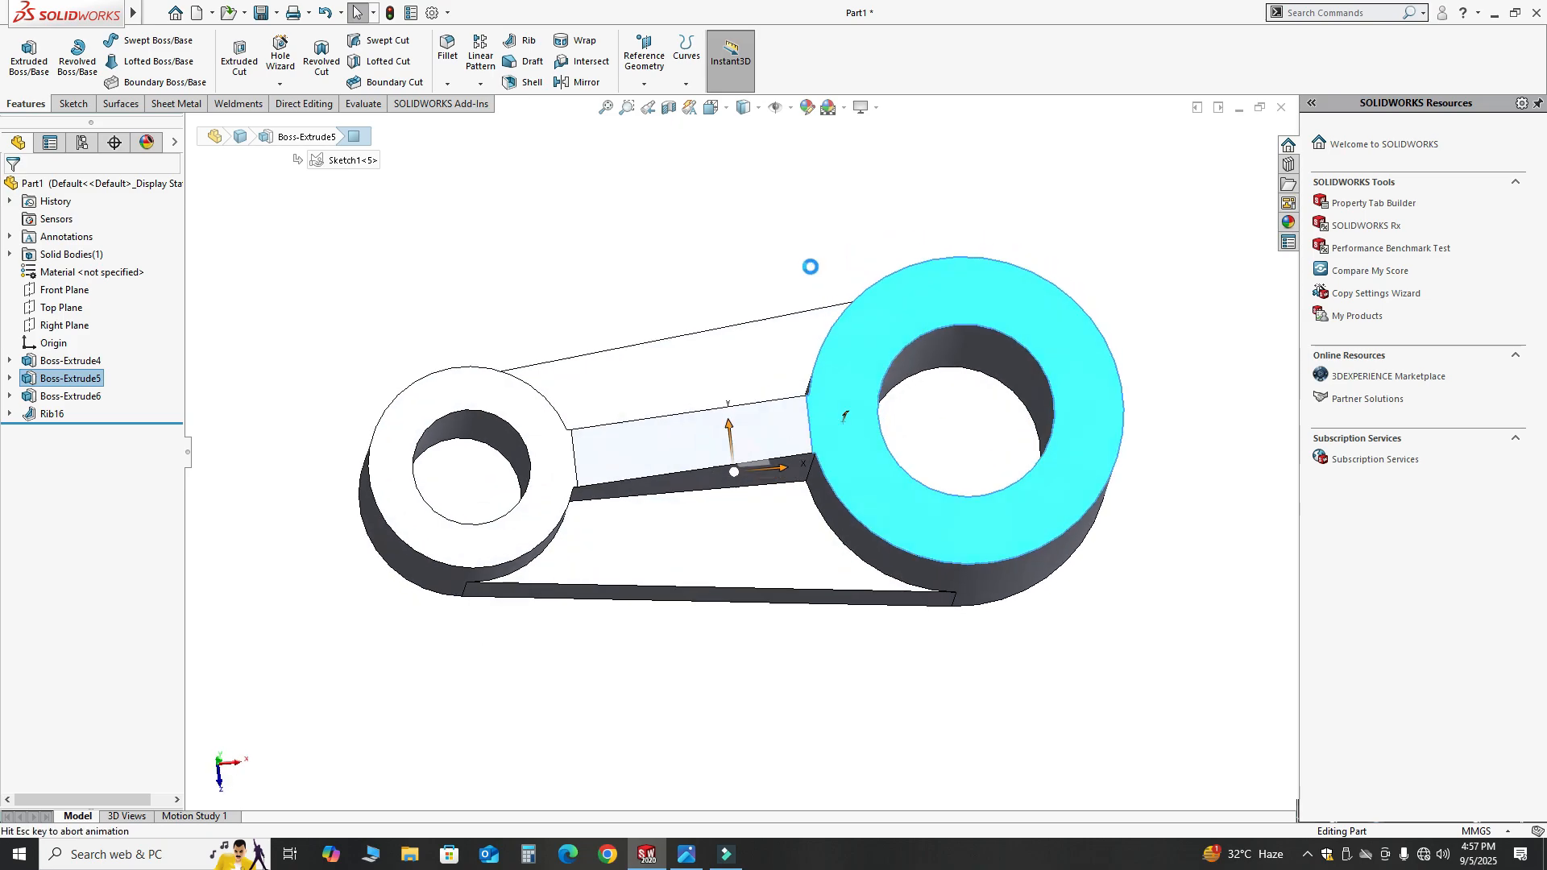
pyautogui.click(689, 858)
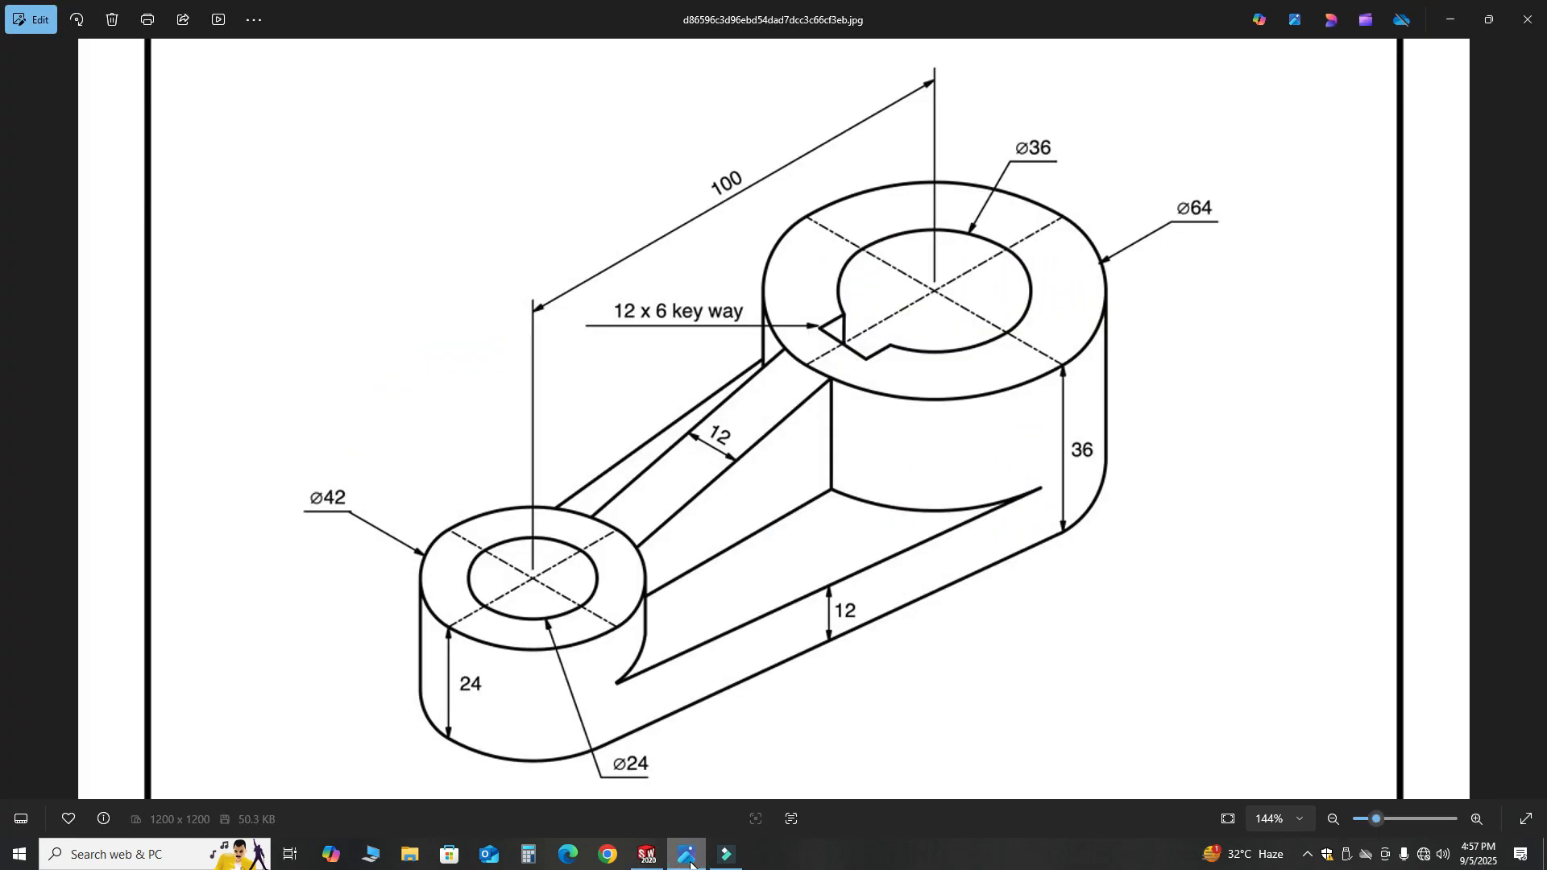
pyautogui.click(689, 857)
# Step: Sketch a center rectangle level with the origin, overlapping the edge of the larger boss's bore on the side facing the rib
pyautogui.click(122, 62)
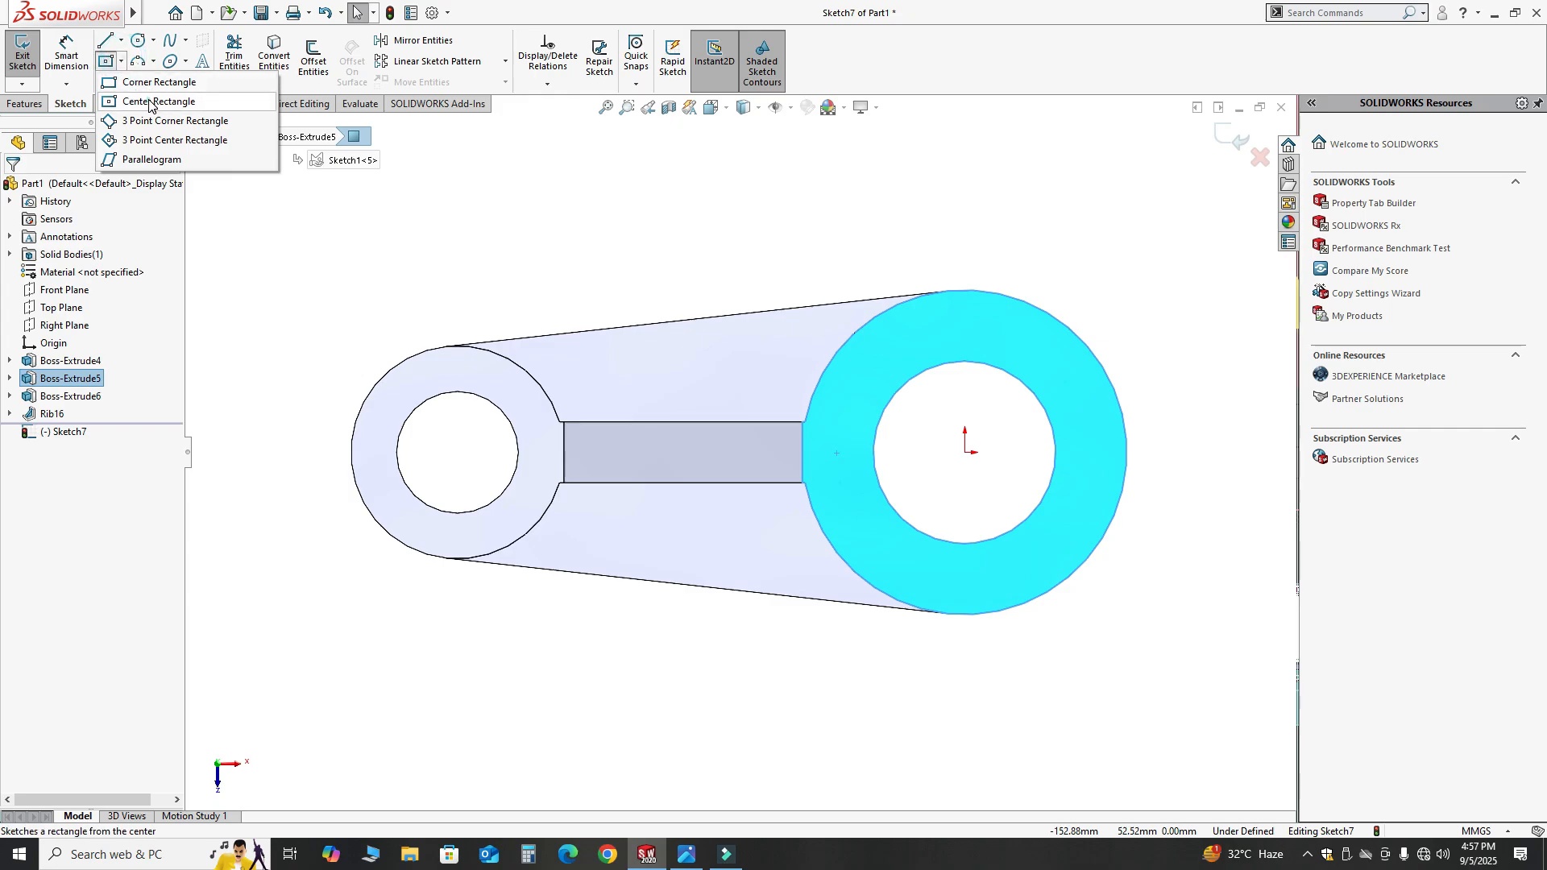
pyautogui.click(149, 102)
pyautogui.scroll(-3, 811, 447)
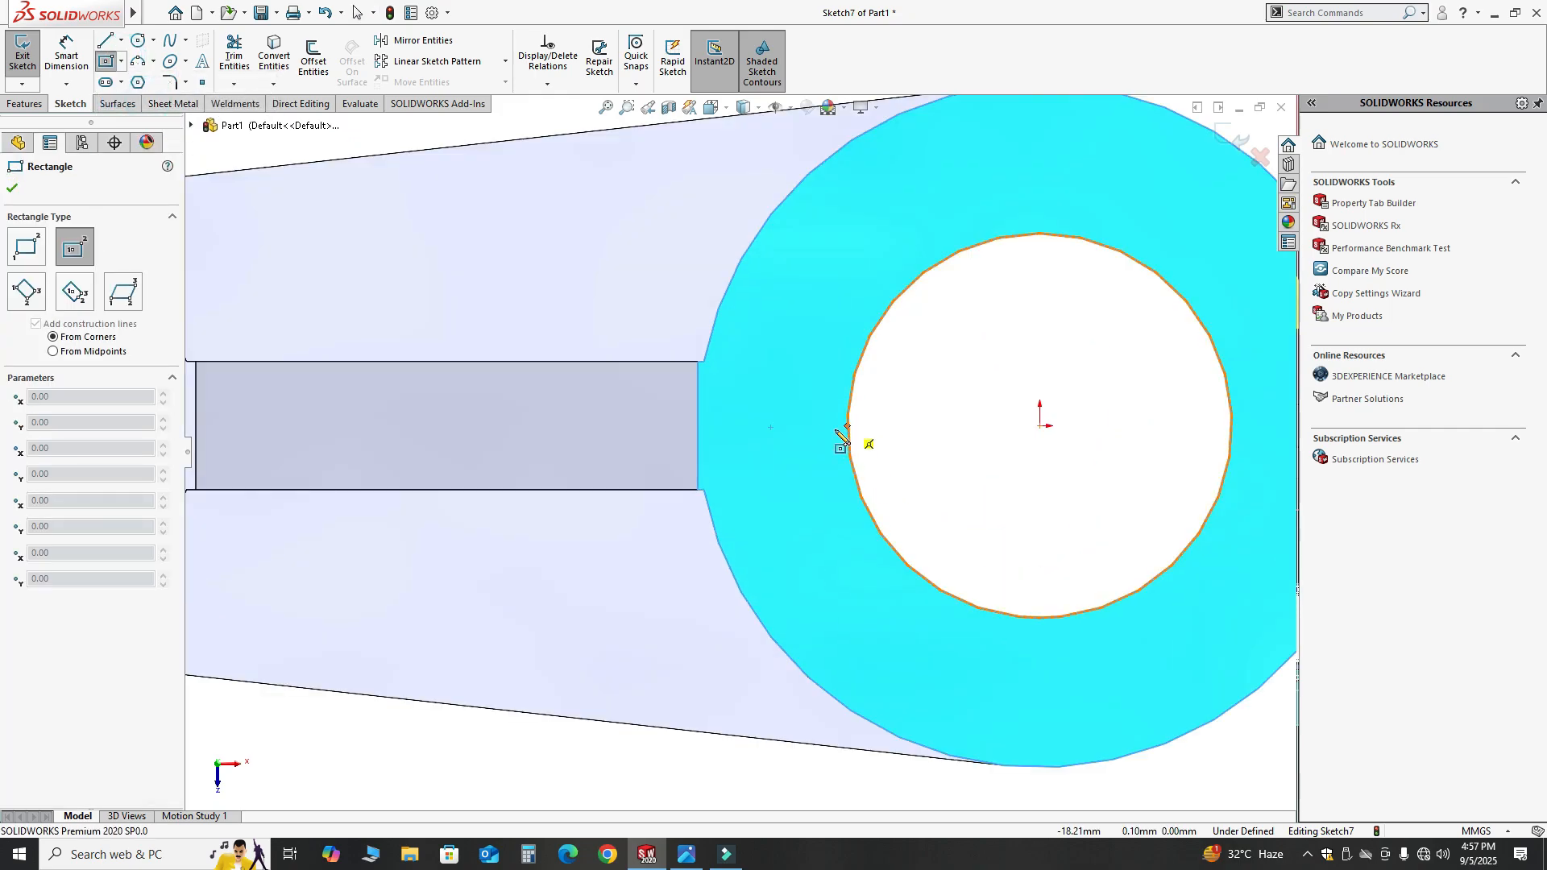
pyautogui.click(821, 426)
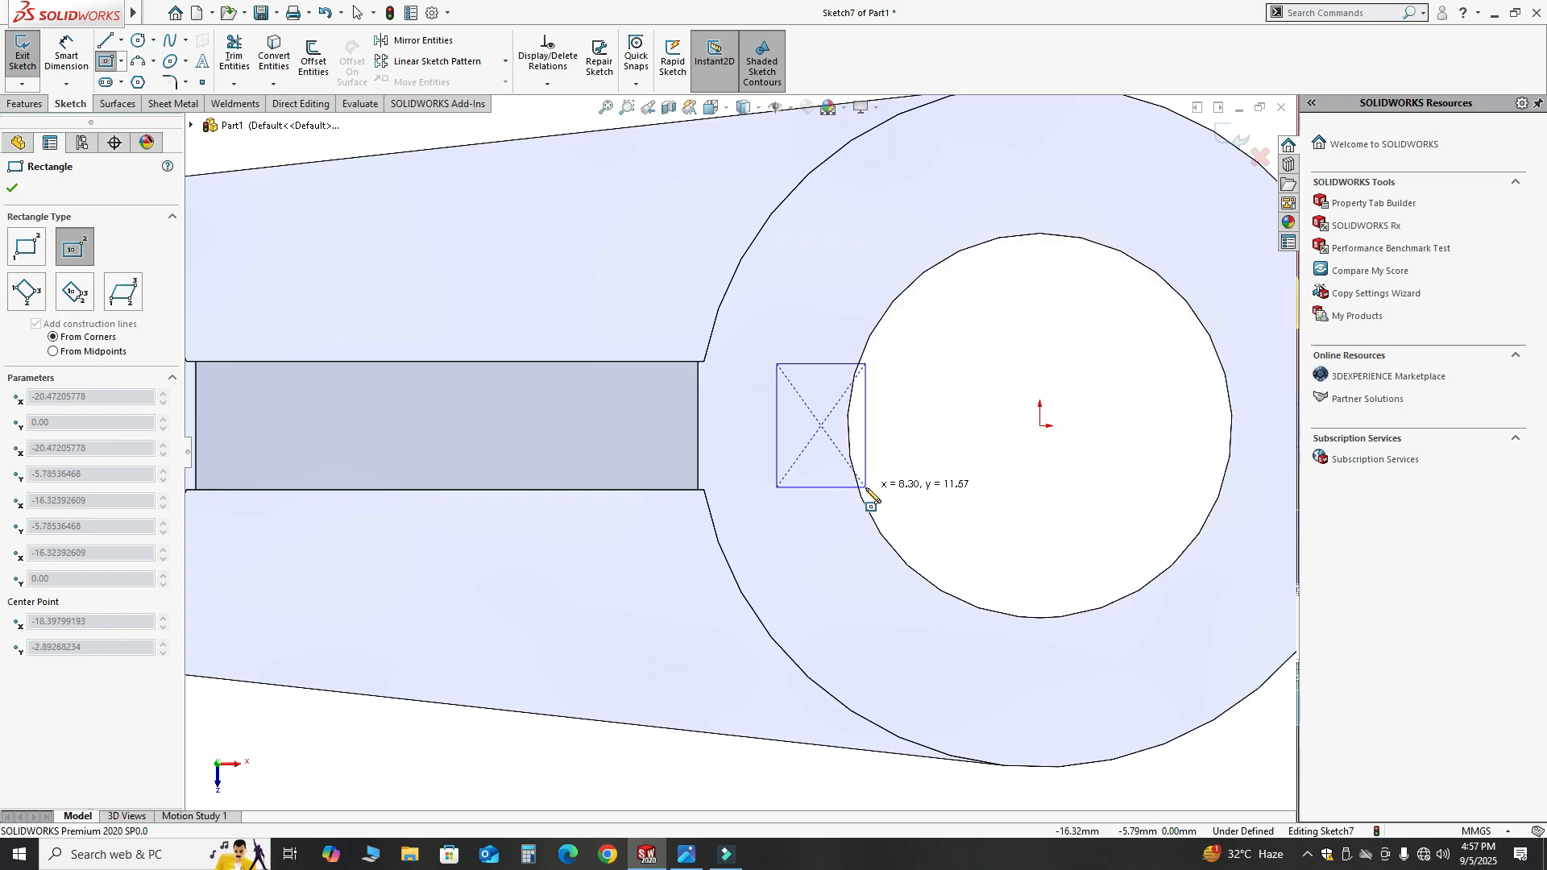
pyautogui.click(874, 490)
pyautogui.press('Escape')
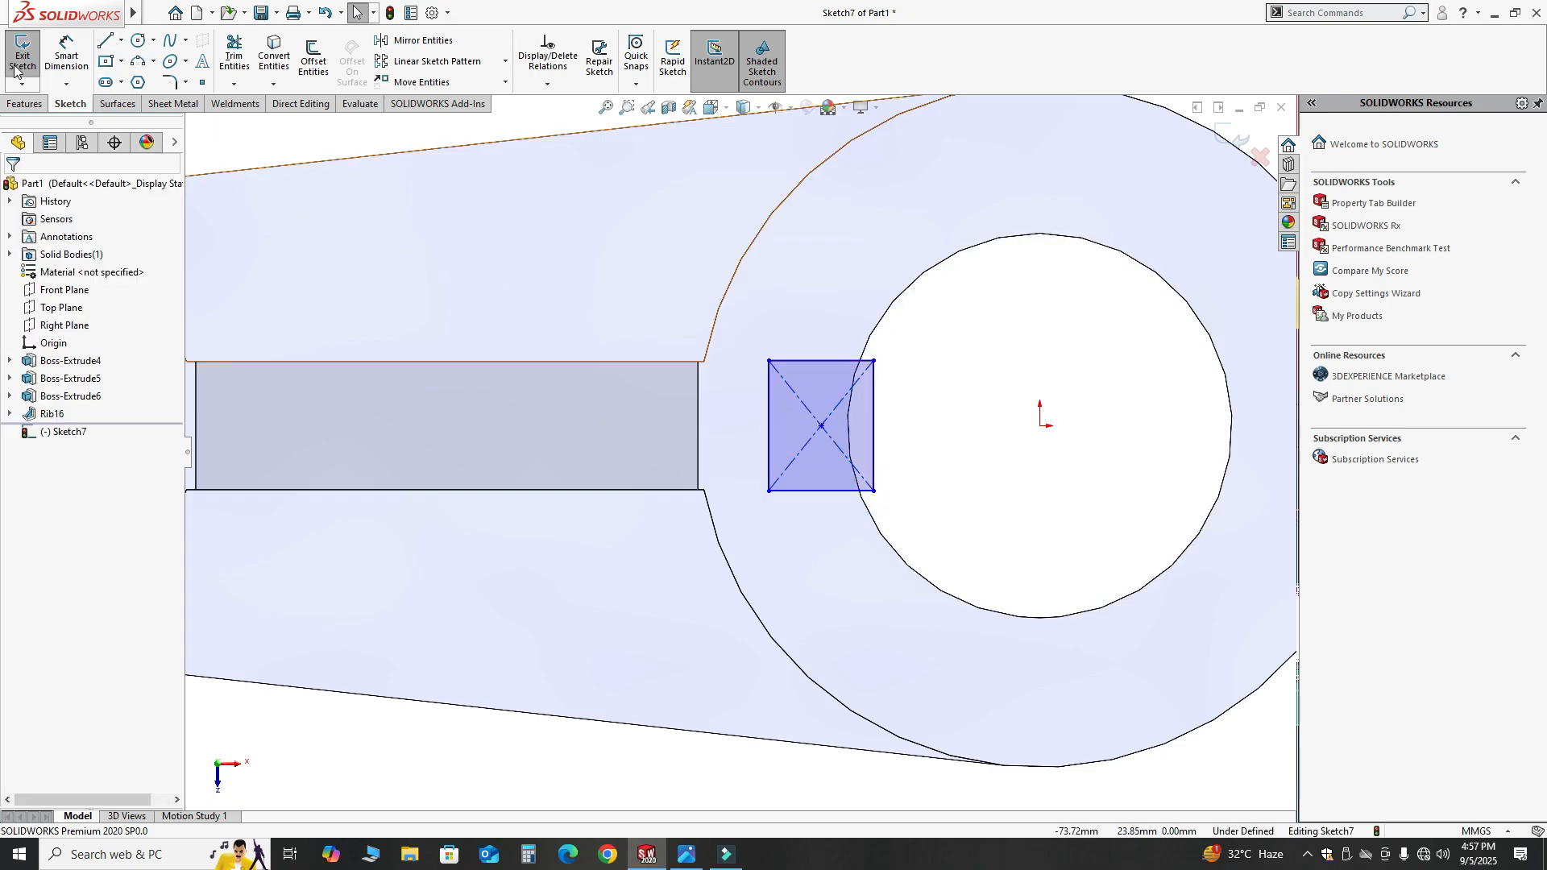
# Step: Draw a horizontal construction centerline from the rectangle's center to the origin at the bore's center
pyautogui.click(121, 40)
pyautogui.click(141, 78)
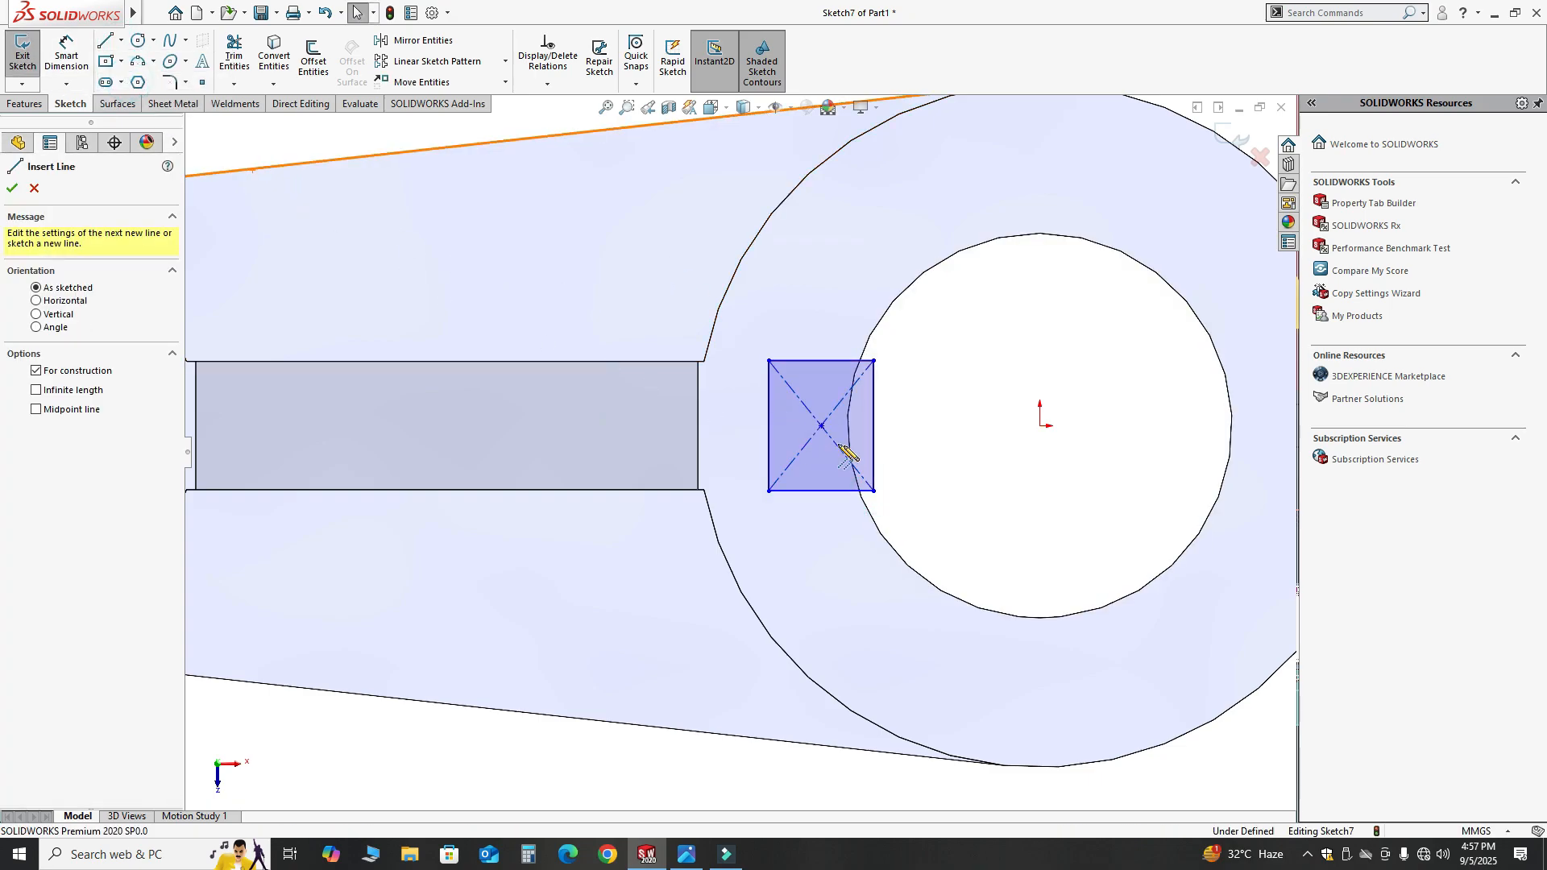
pyautogui.click(821, 426)
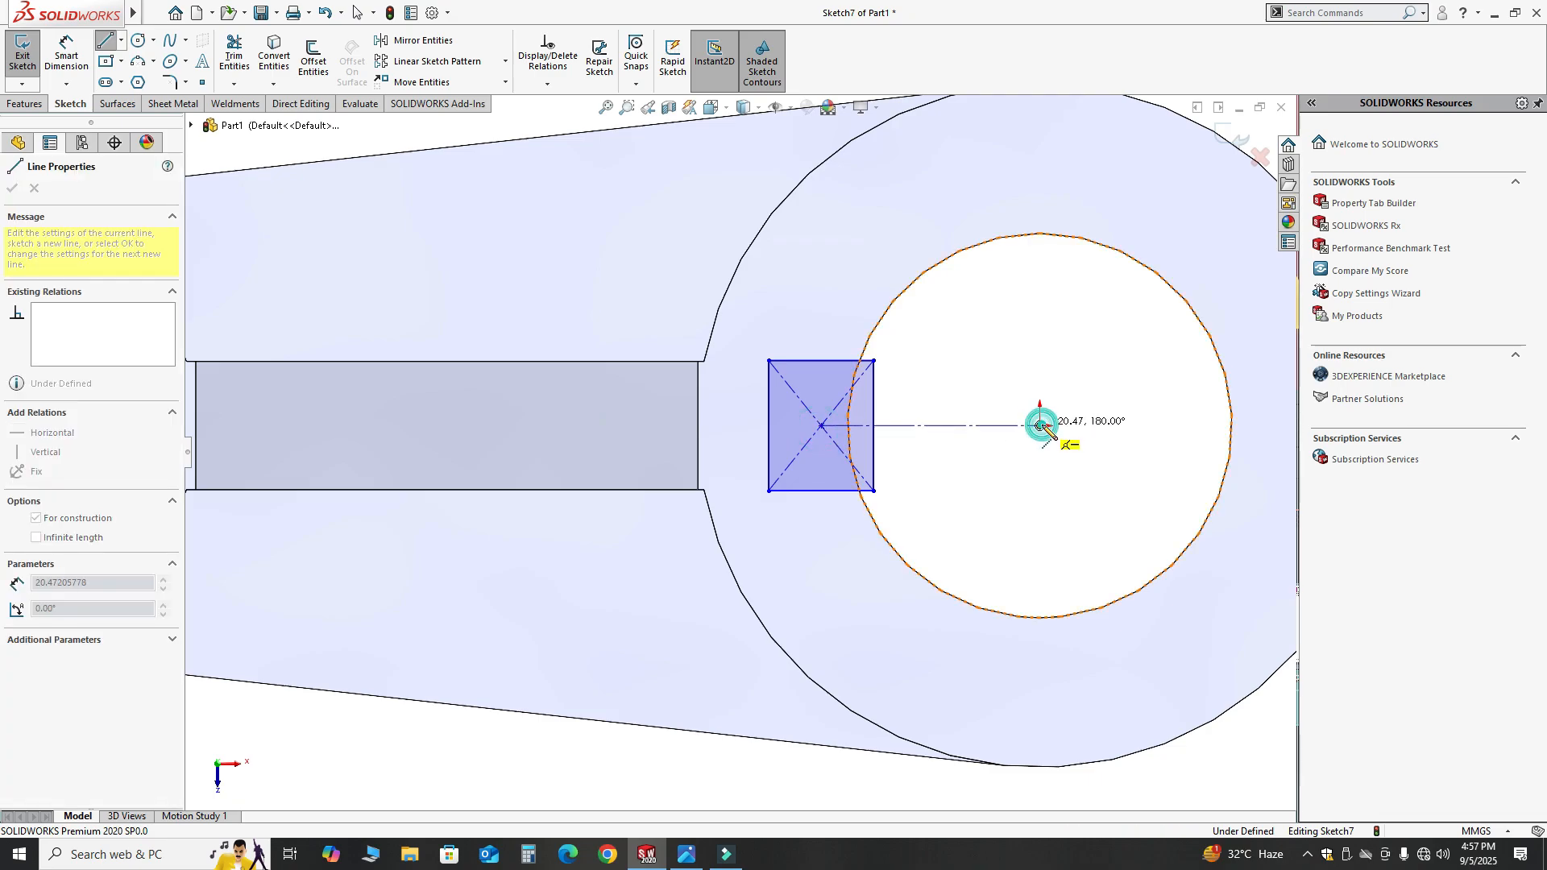
pyautogui.click(1040, 425)
pyautogui.press('Escape')
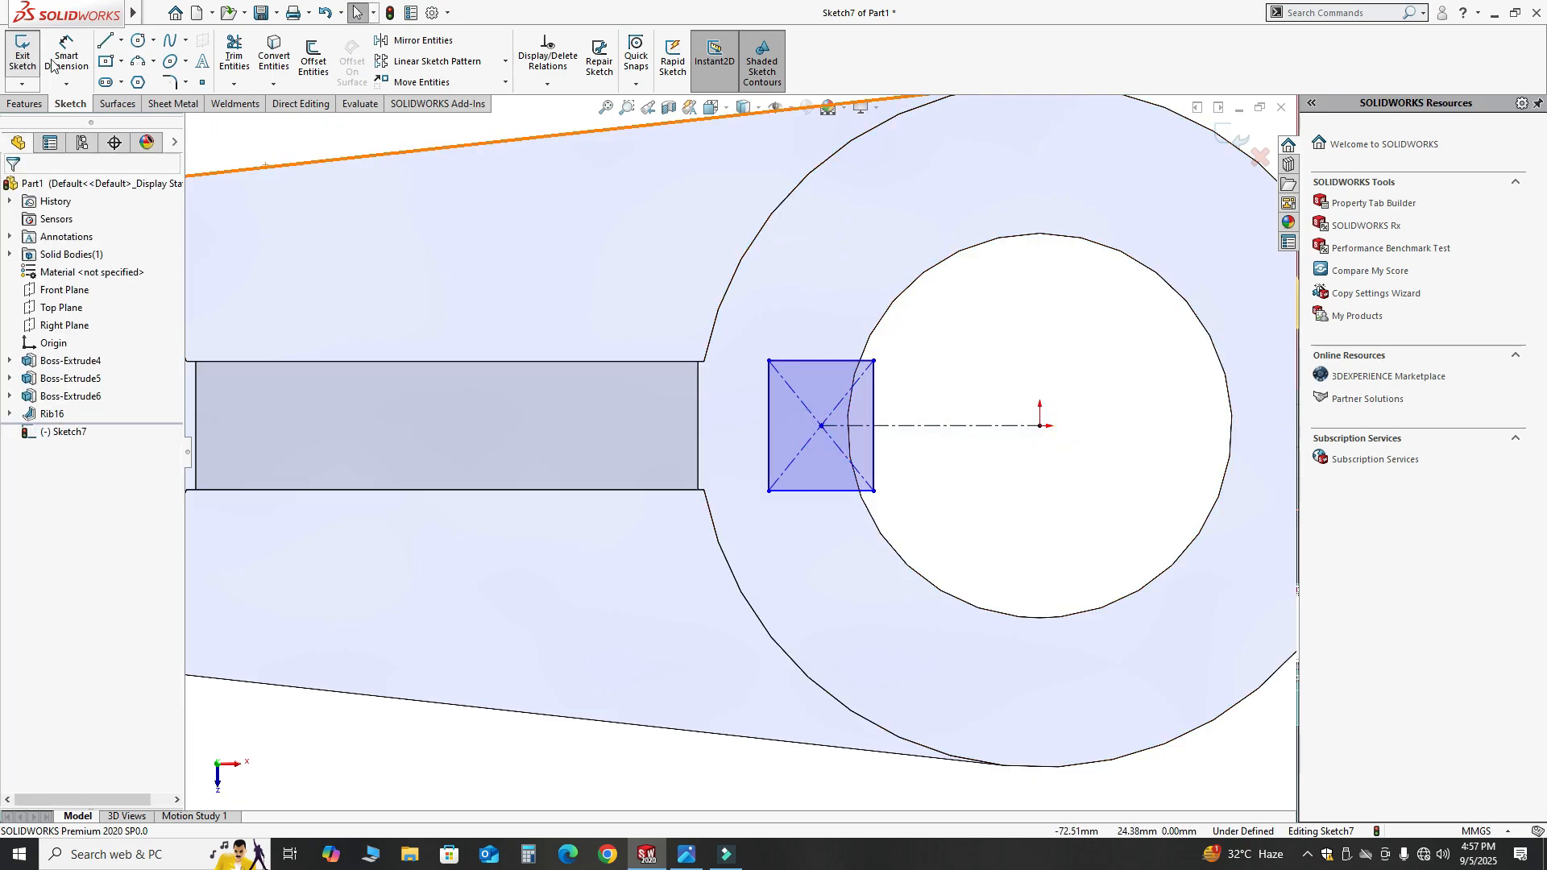
# Step: Dimension the keyway rectangle 6 mm along the arm's direction and 12 mm across it
pyautogui.click(58, 59)
pyautogui.click(825, 492)
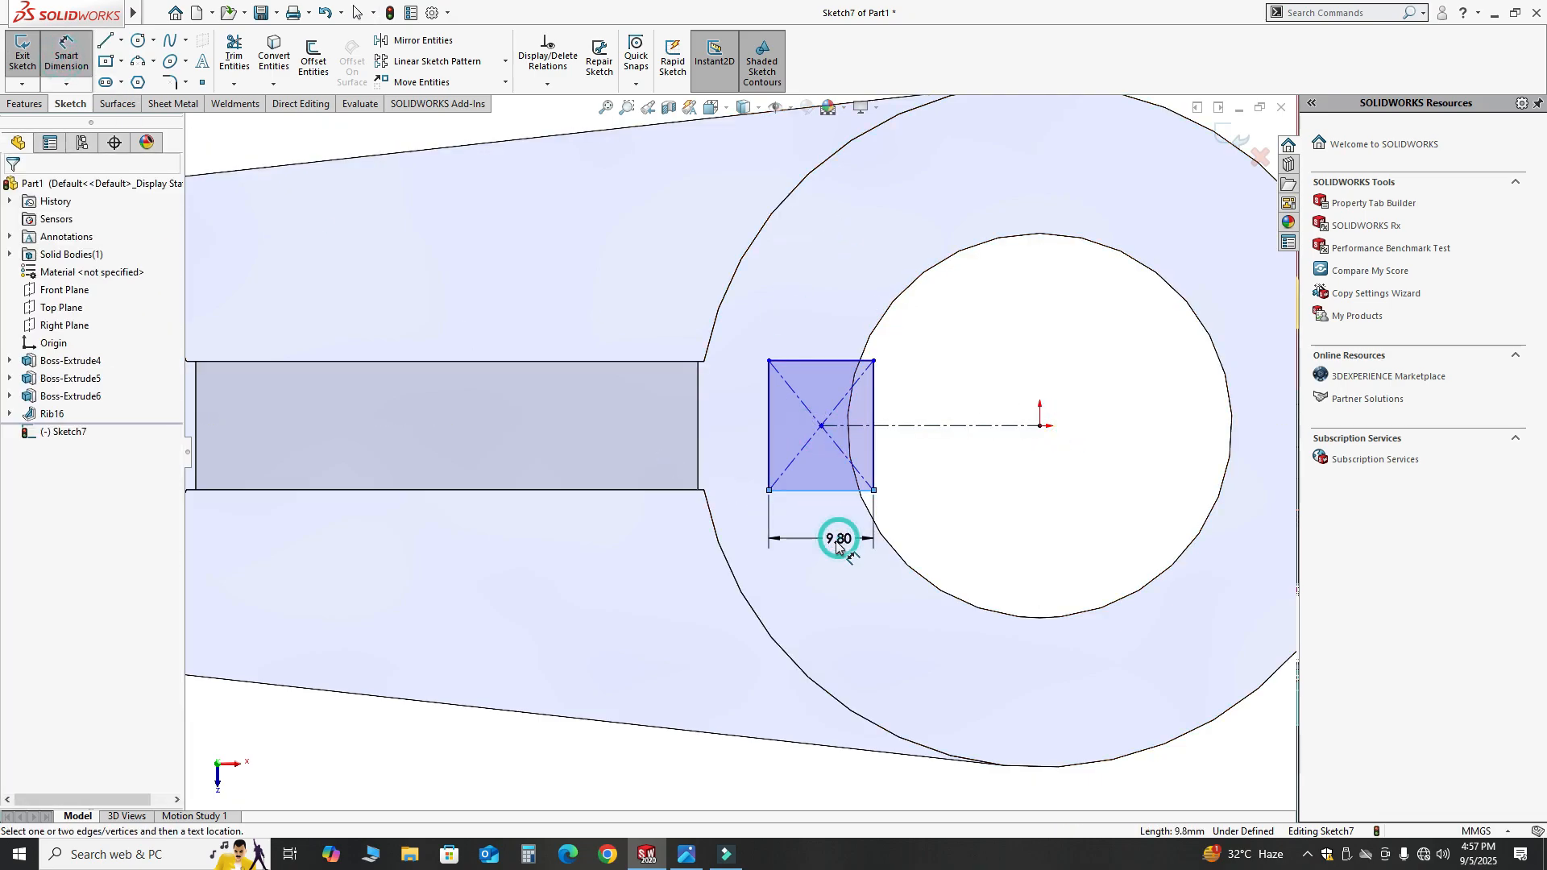
pyautogui.click(838, 542)
pyautogui.write('6')
pyautogui.press('Return')
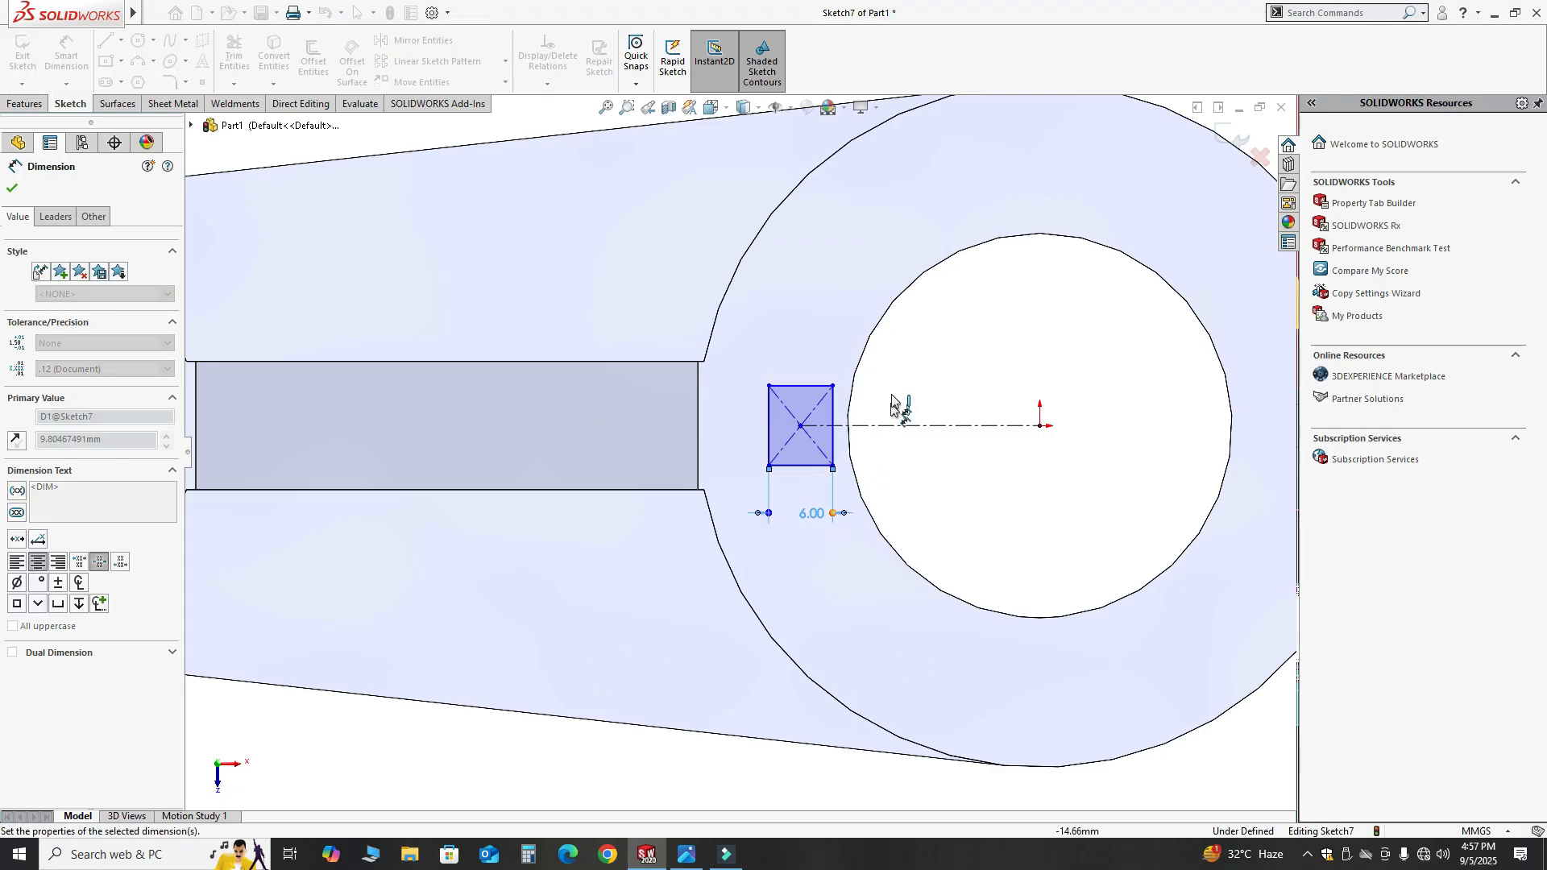
pyautogui.click(833, 423)
pyautogui.click(925, 411)
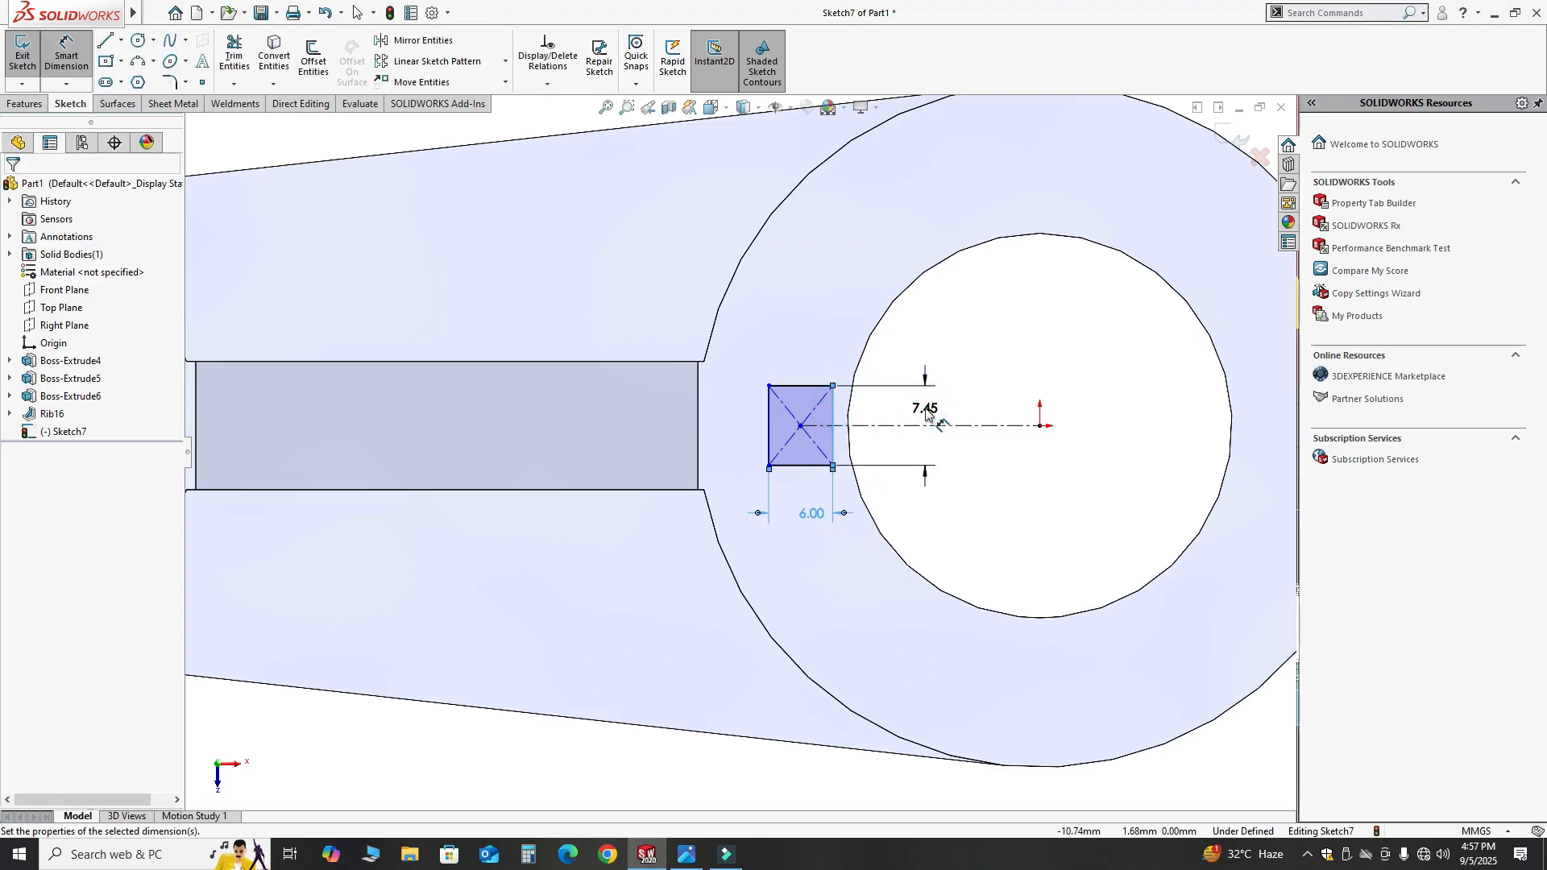
pyautogui.write('12')
pyautogui.press('Return')
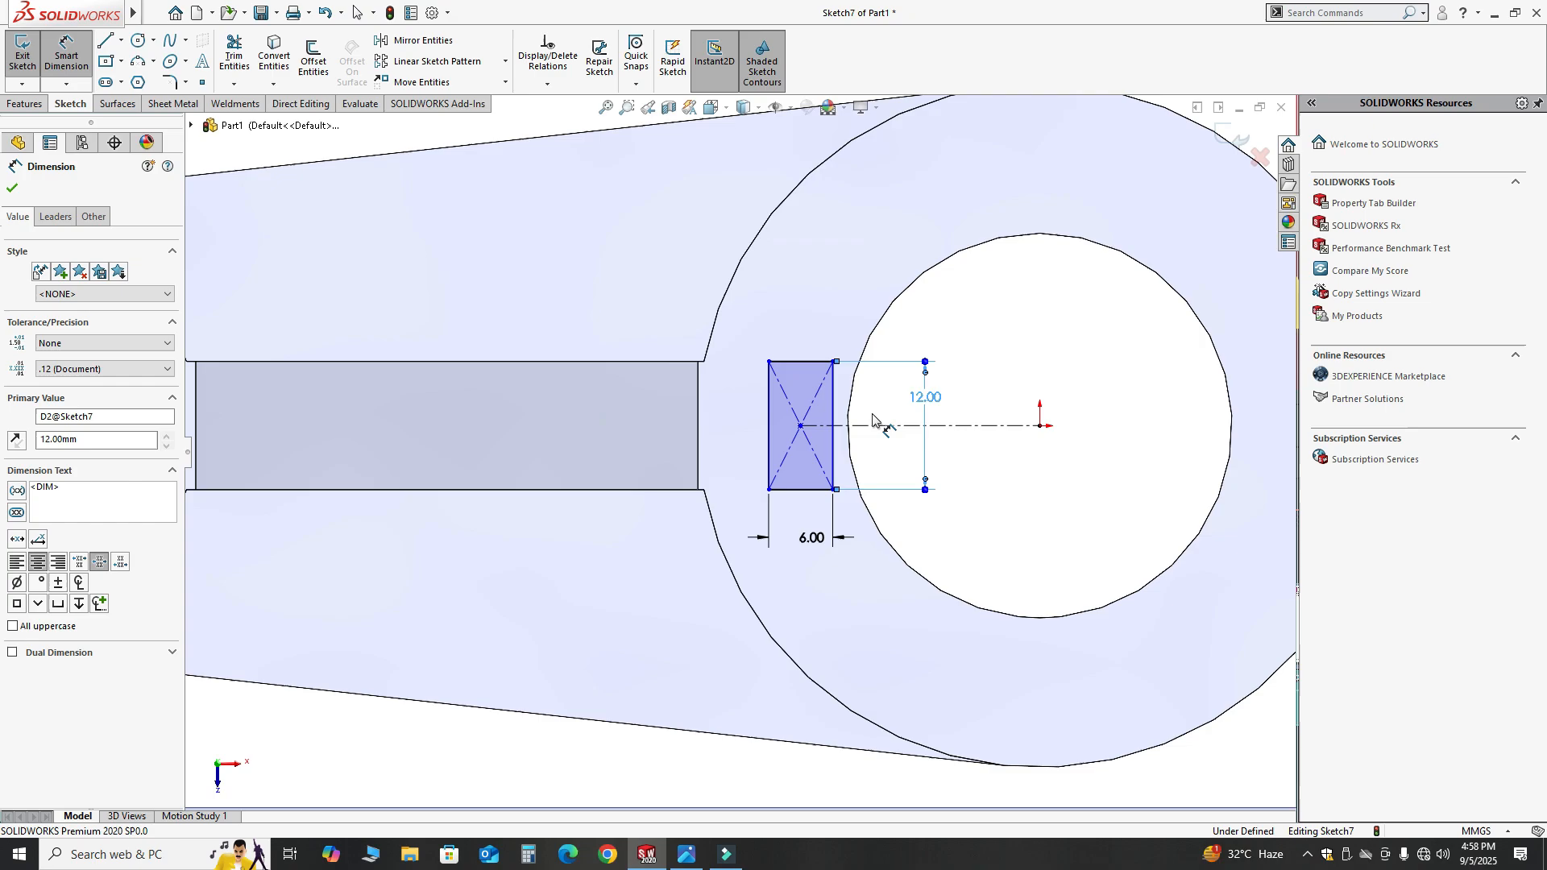
pyautogui.press('Escape')
# Step: Make the rectangle's bore-side corner coincident with the larger bore's edge, checking the keyway against the reference drawing
pyautogui.click(685, 858)
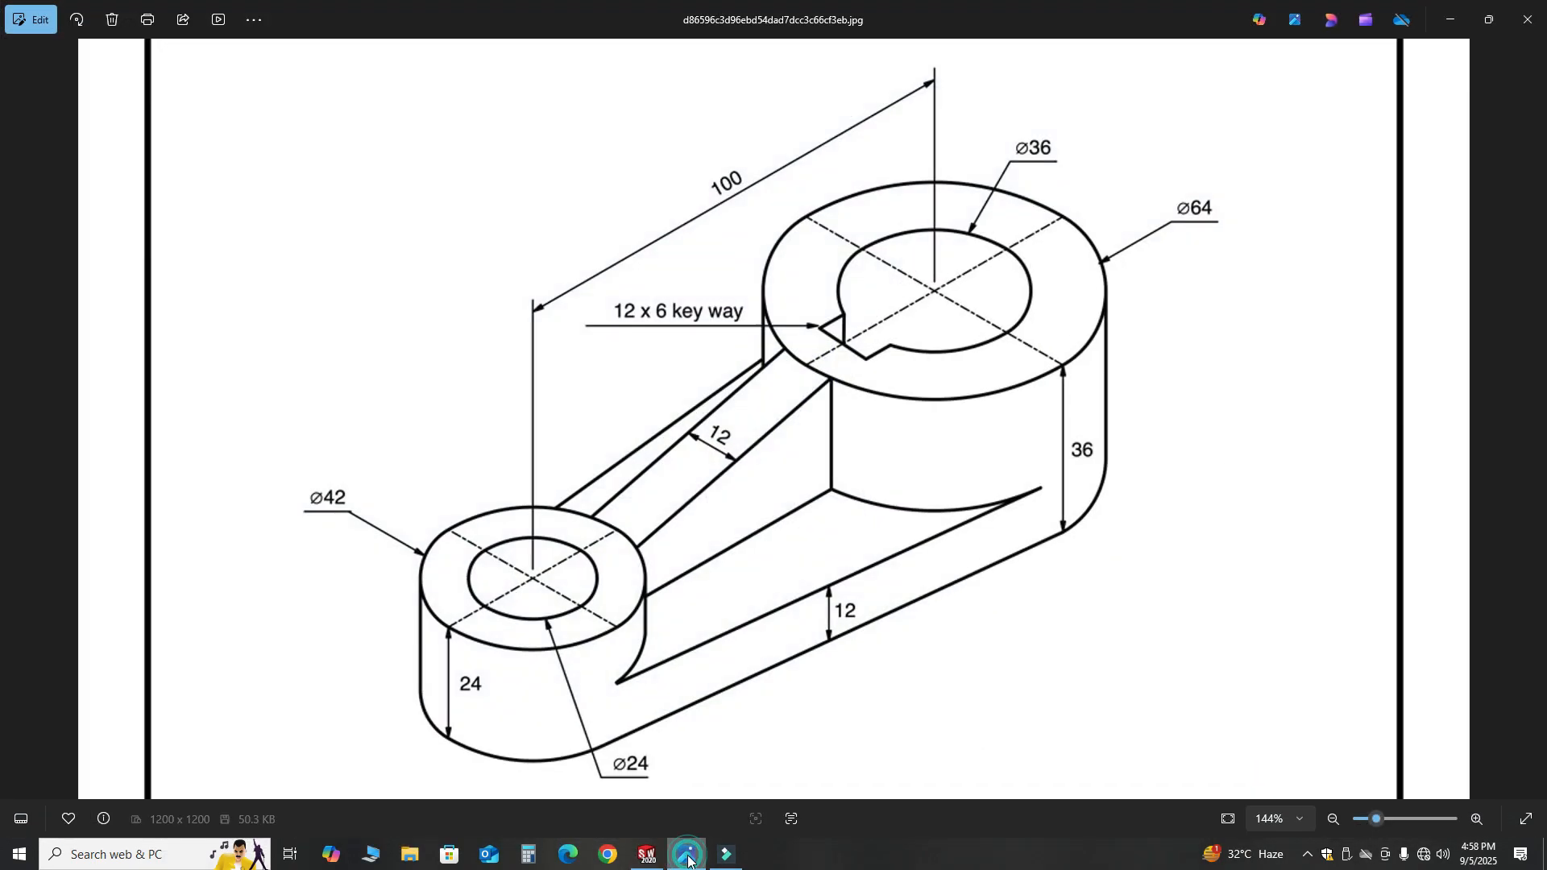
pyautogui.click(687, 859)
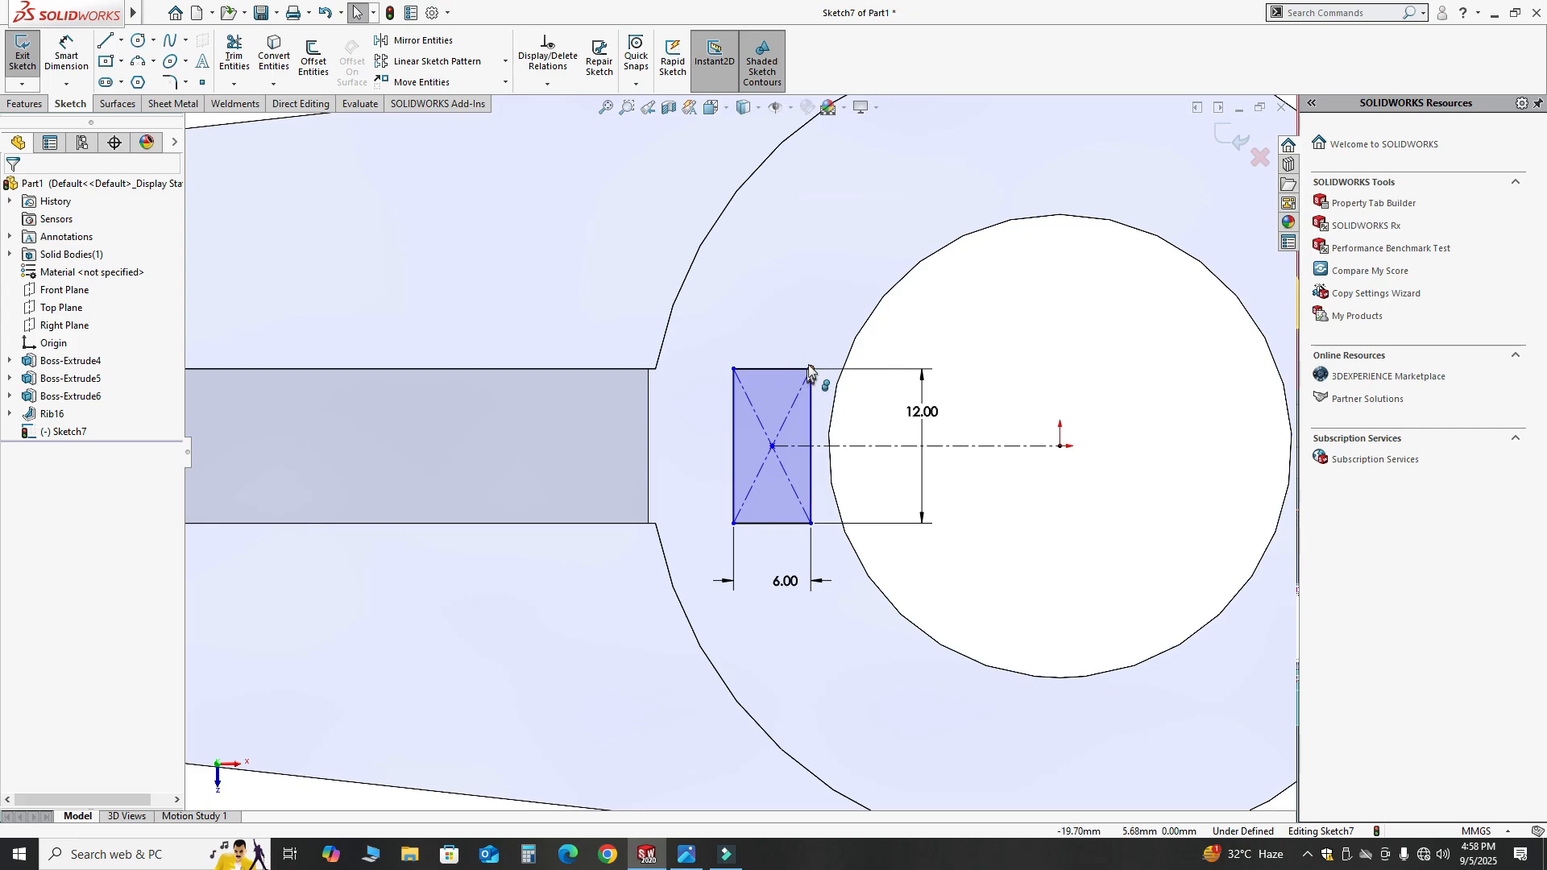
pyautogui.click(810, 369)
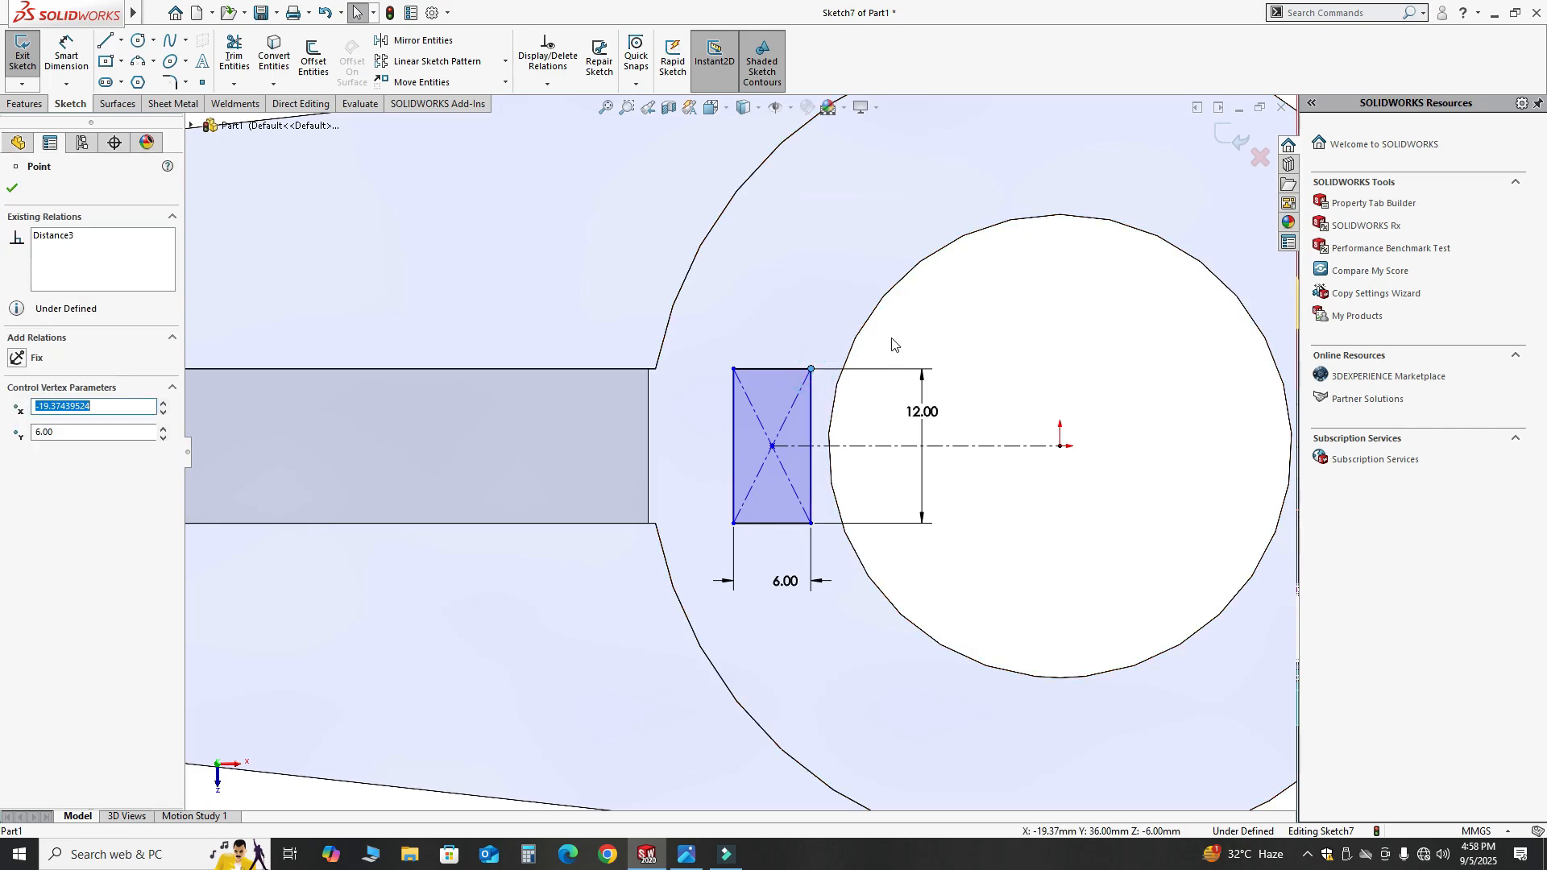
pyautogui.keyDown('ctrl'); pyautogui.click(848, 352); pyautogui.keyUp('ctrl')
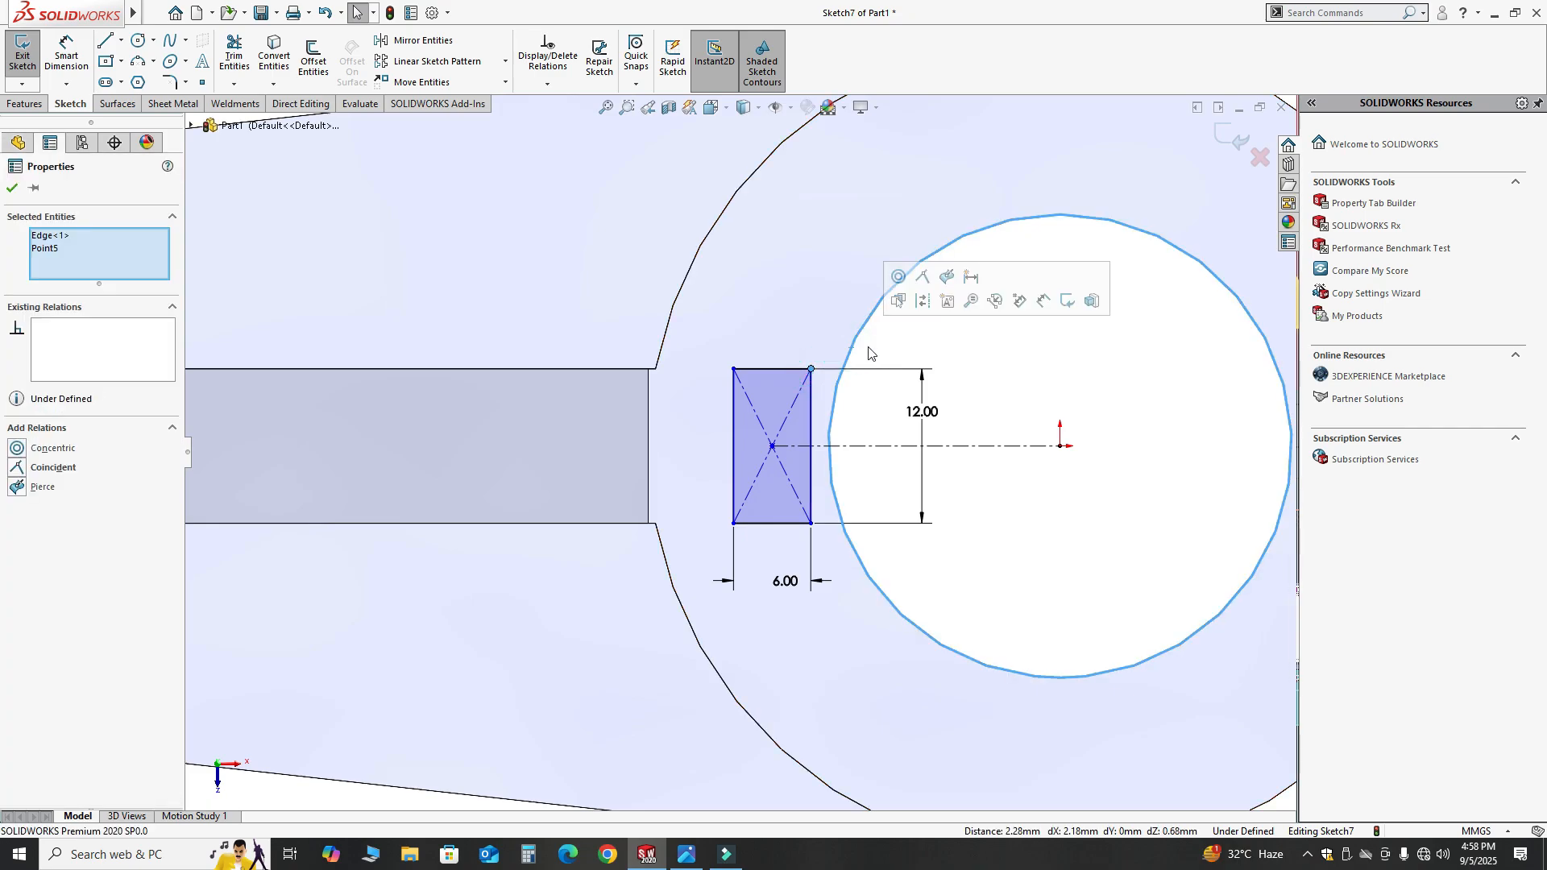
pyautogui.click(924, 279)
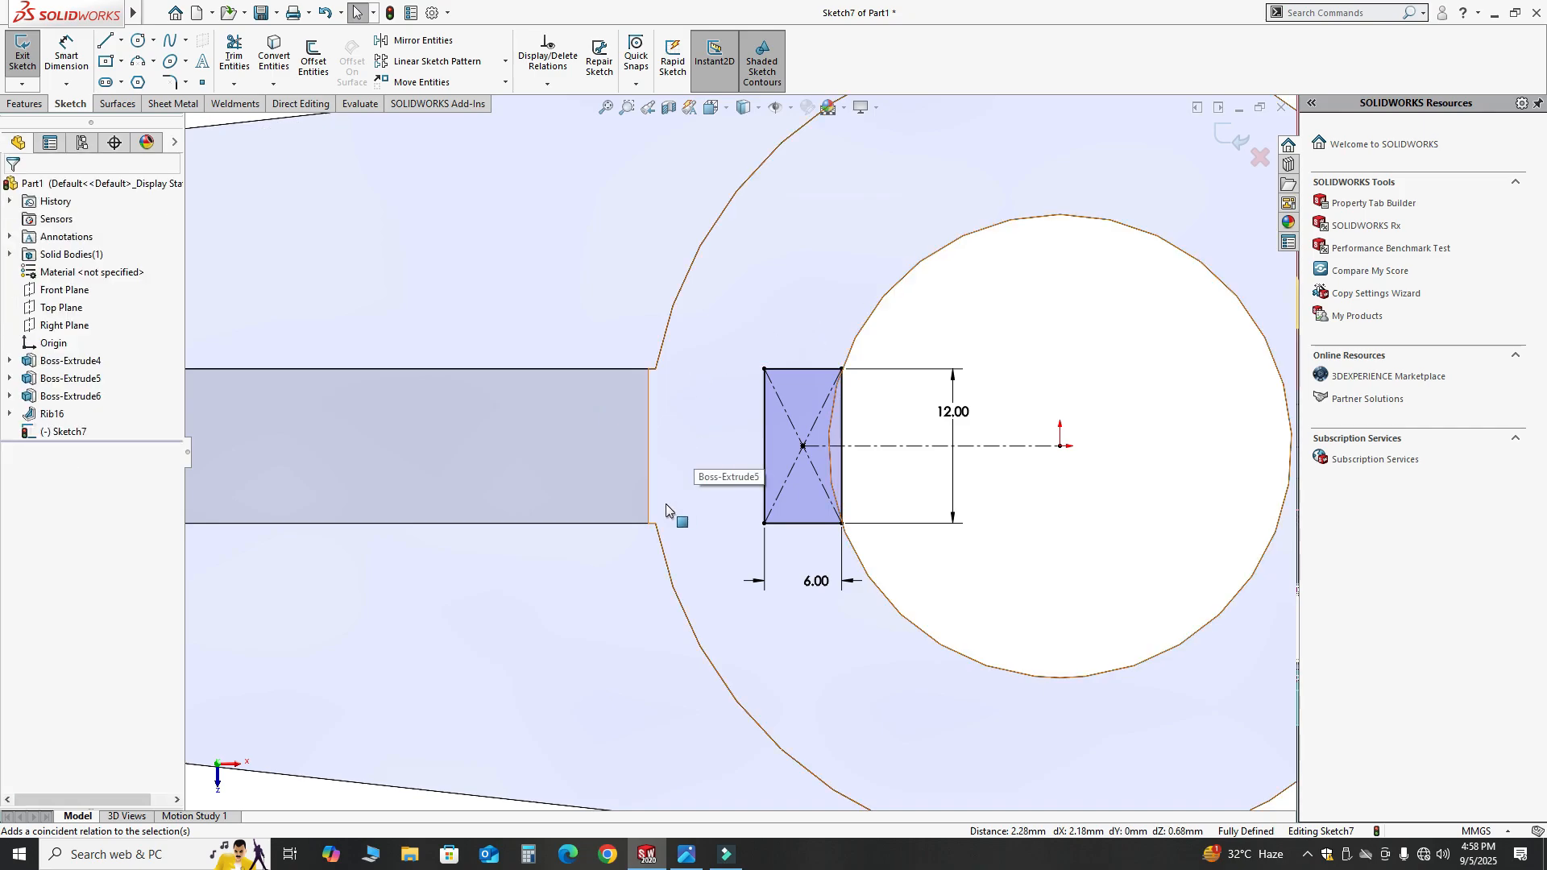
pyautogui.click(687, 856)
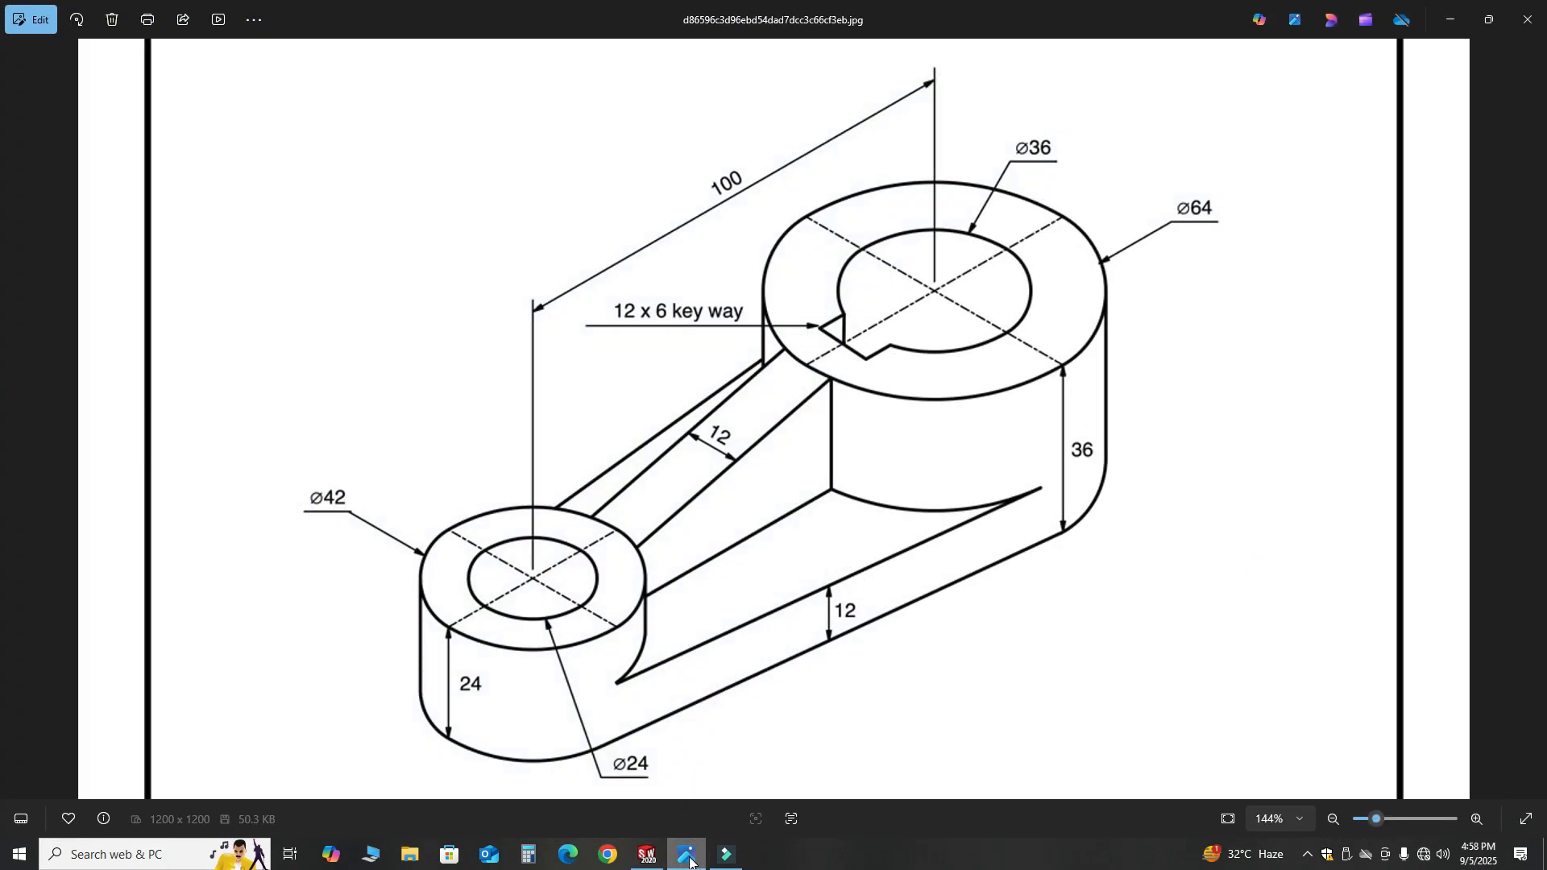
pyautogui.click(689, 857)
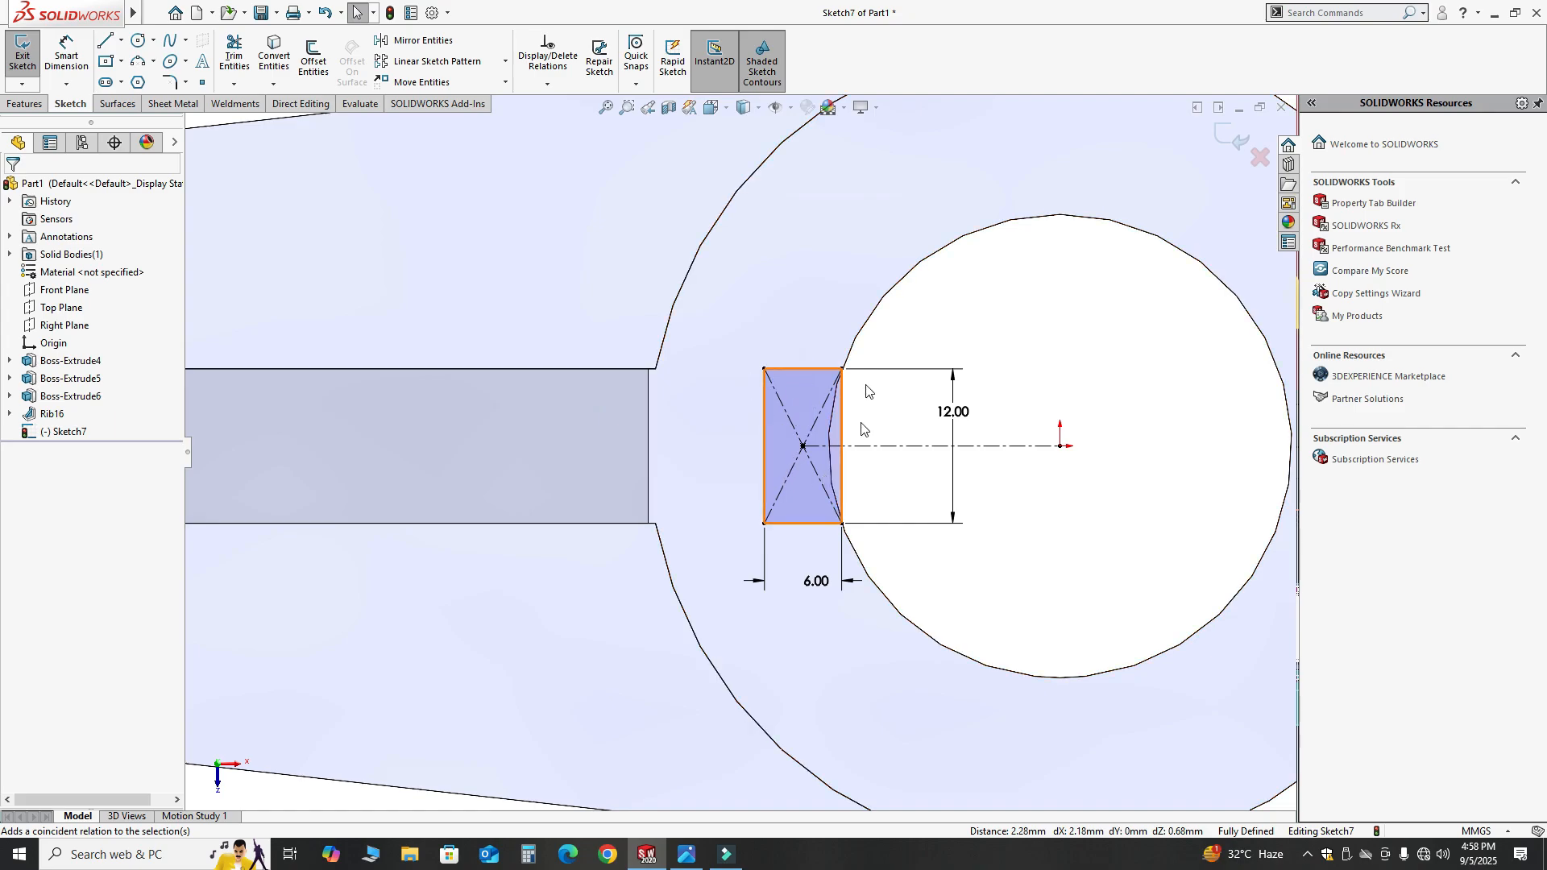
# Step: Cut the keyway rectangle down through the larger boss with an Extruded Cut set to Through All
pyautogui.scroll(3, 746, 493)
pyautogui.hotkey('ctrl', '7')
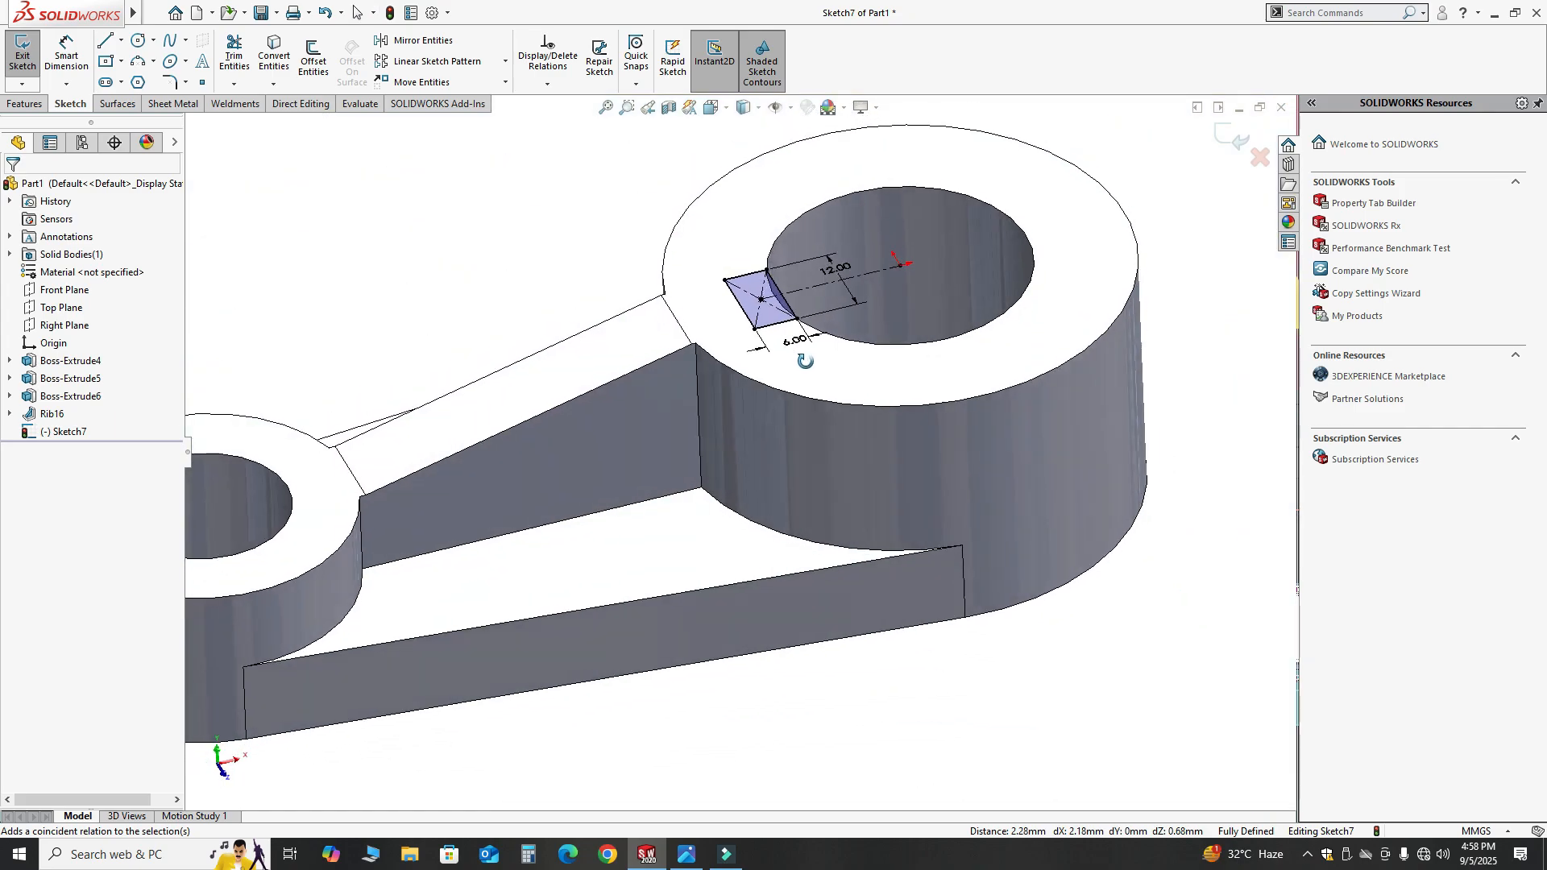
pyautogui.scroll(-5, 772, 319)
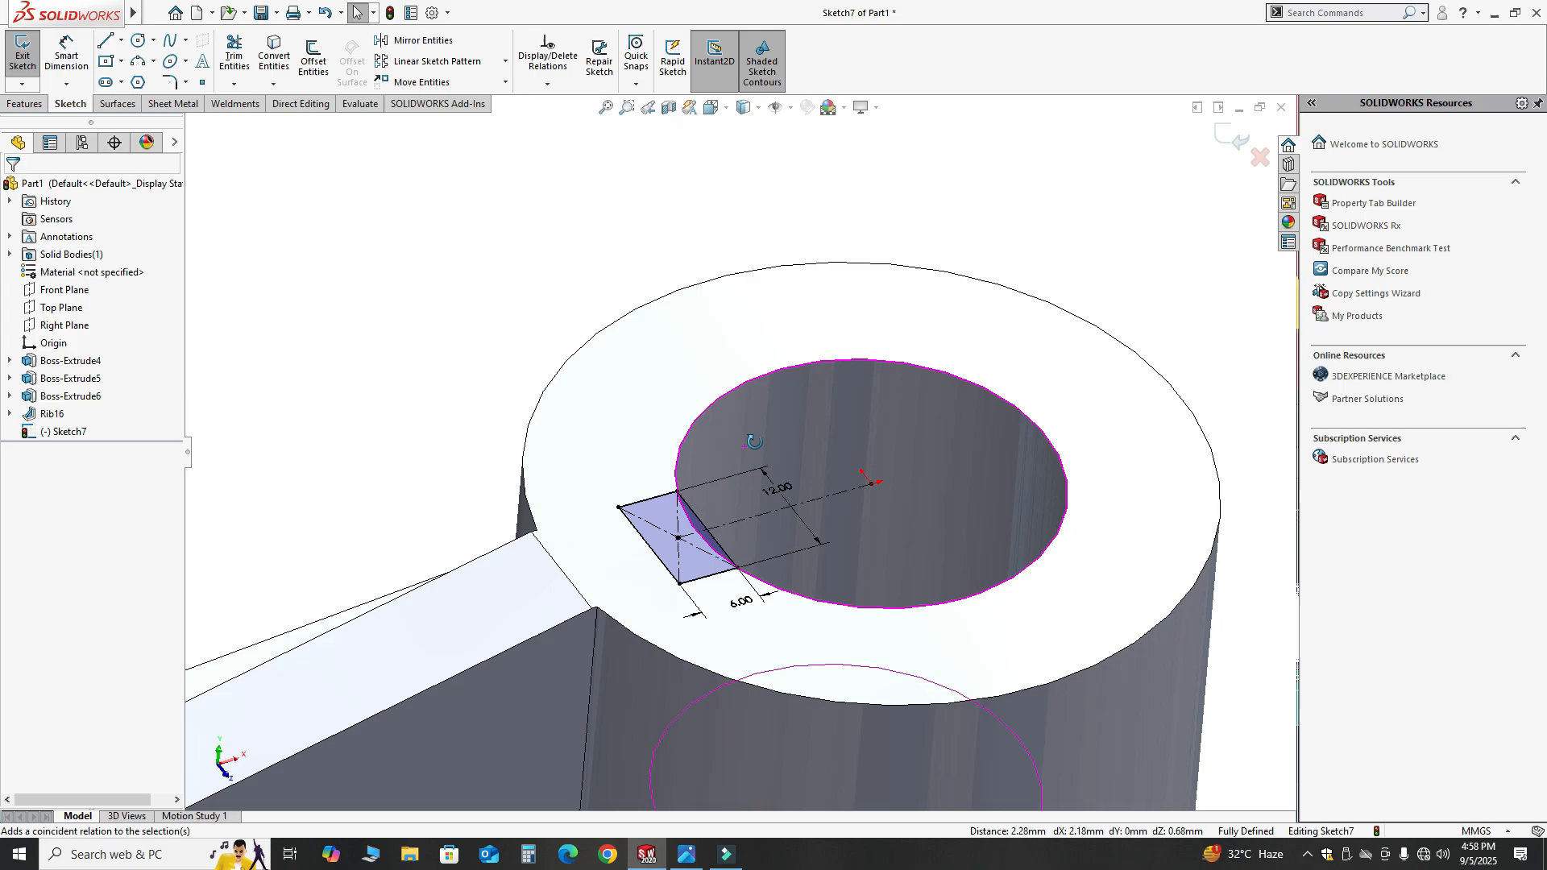
pyautogui.click(24, 104)
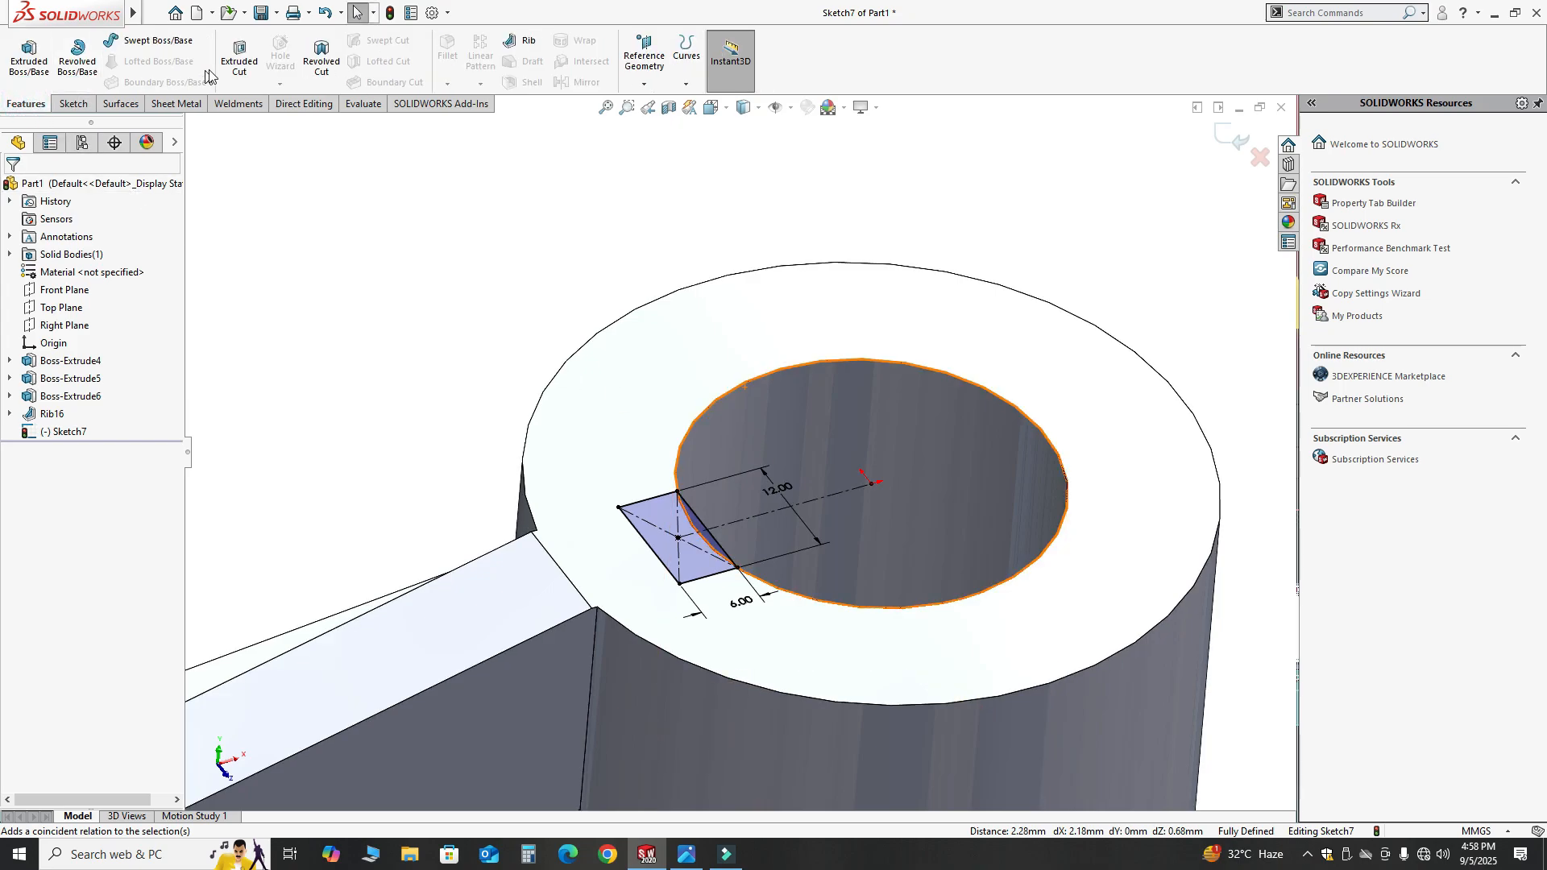
pyautogui.click(239, 54)
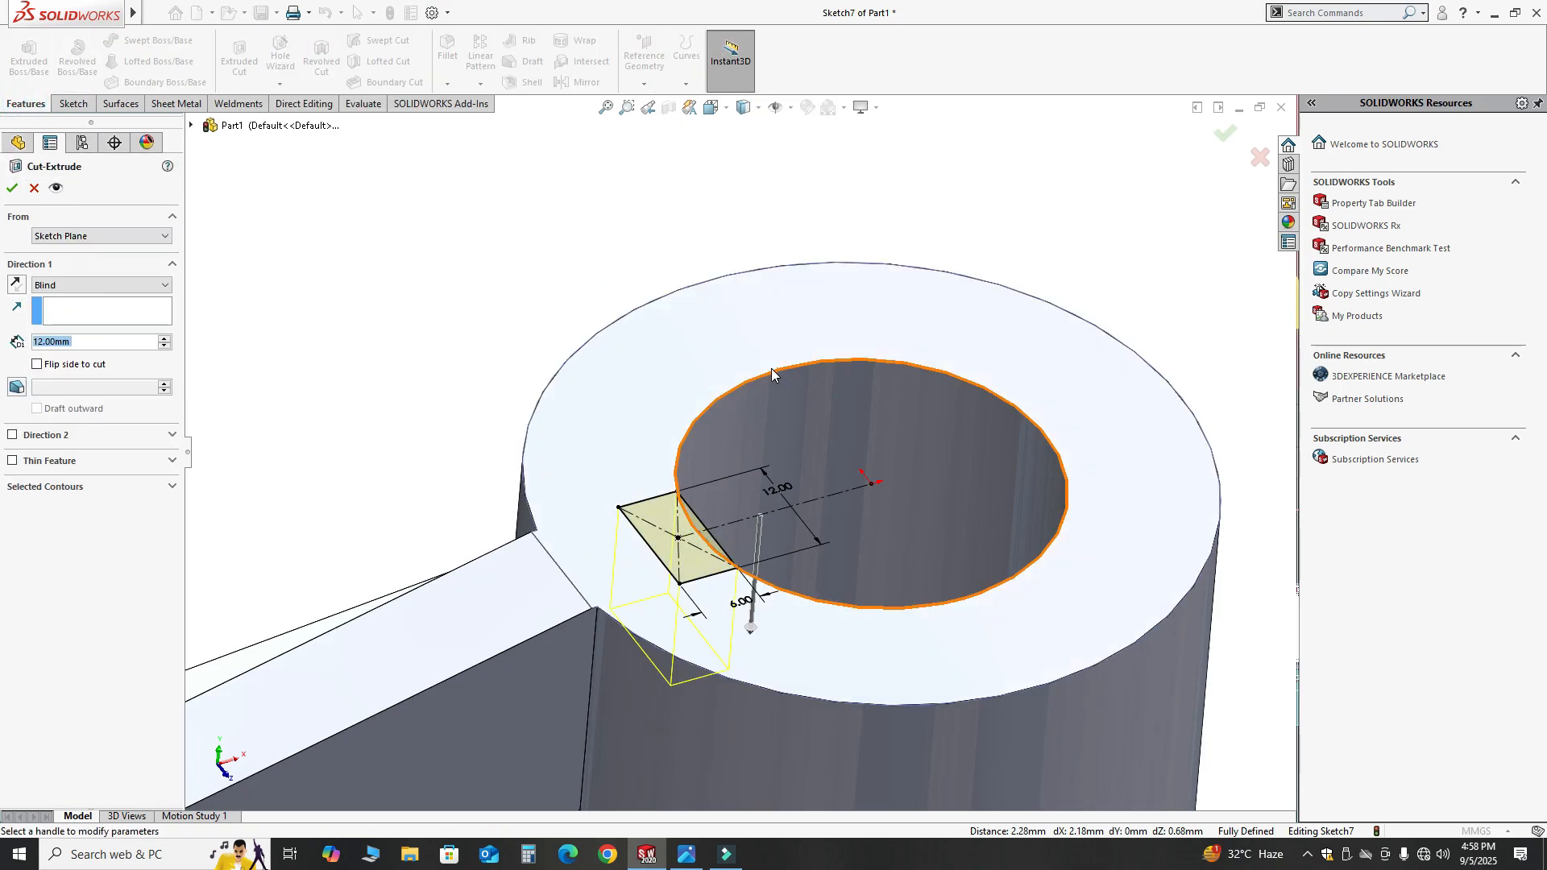
pyautogui.scroll(2, 772, 372)
pyautogui.moveTo(793, 514); pyautogui.dragTo(798, 436, button='middle')
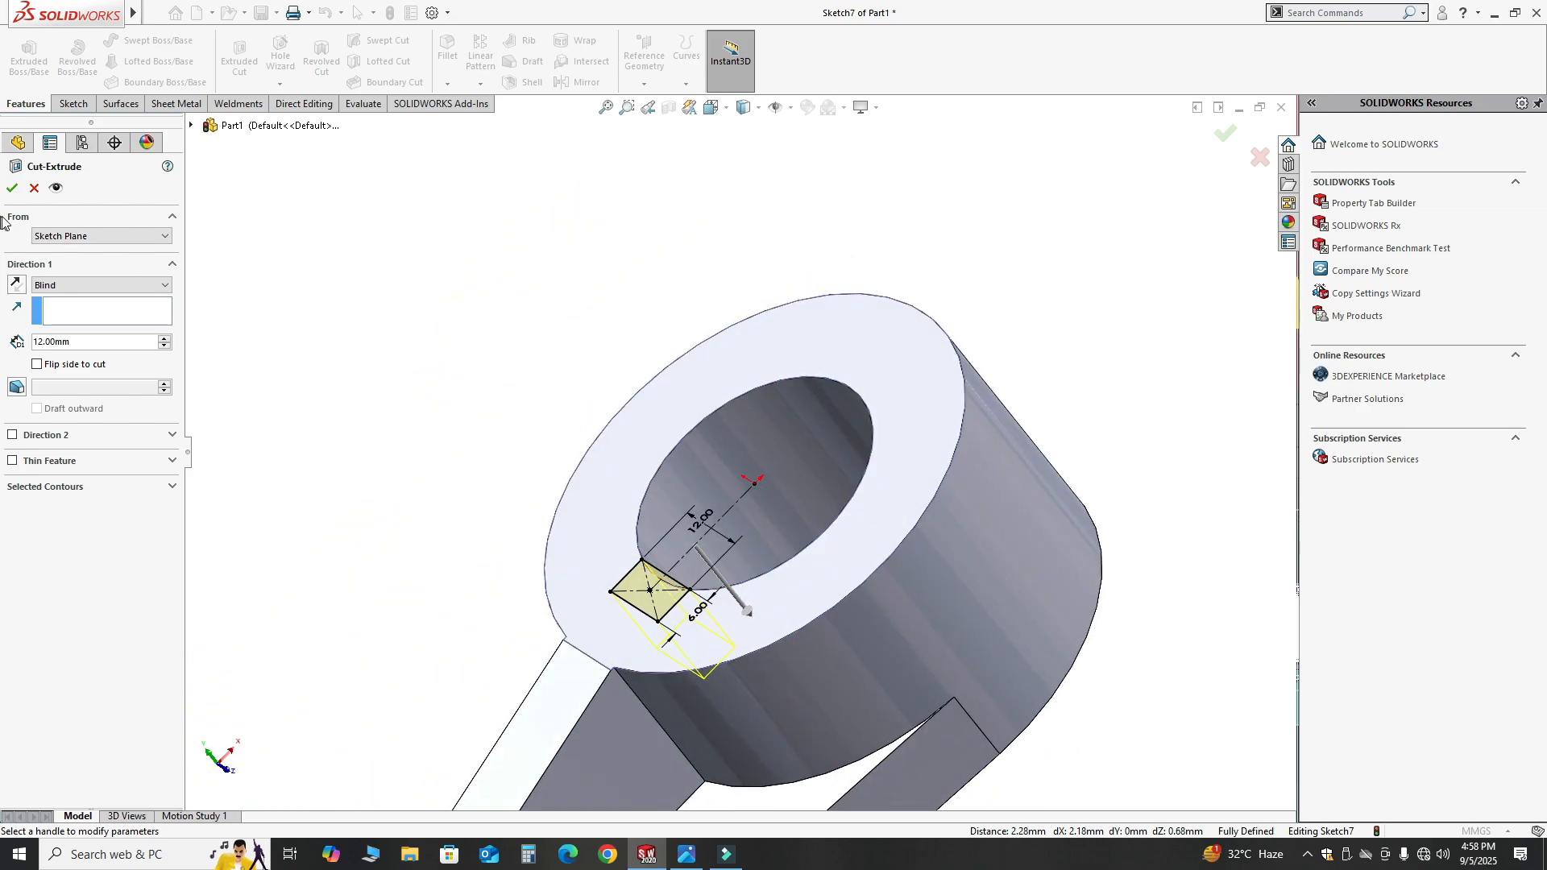
pyautogui.scroll(2, 518, 483)
pyautogui.scroll(3, 702, 363)
pyautogui.moveTo(701, 363); pyautogui.dragTo(673, 342, button='middle')
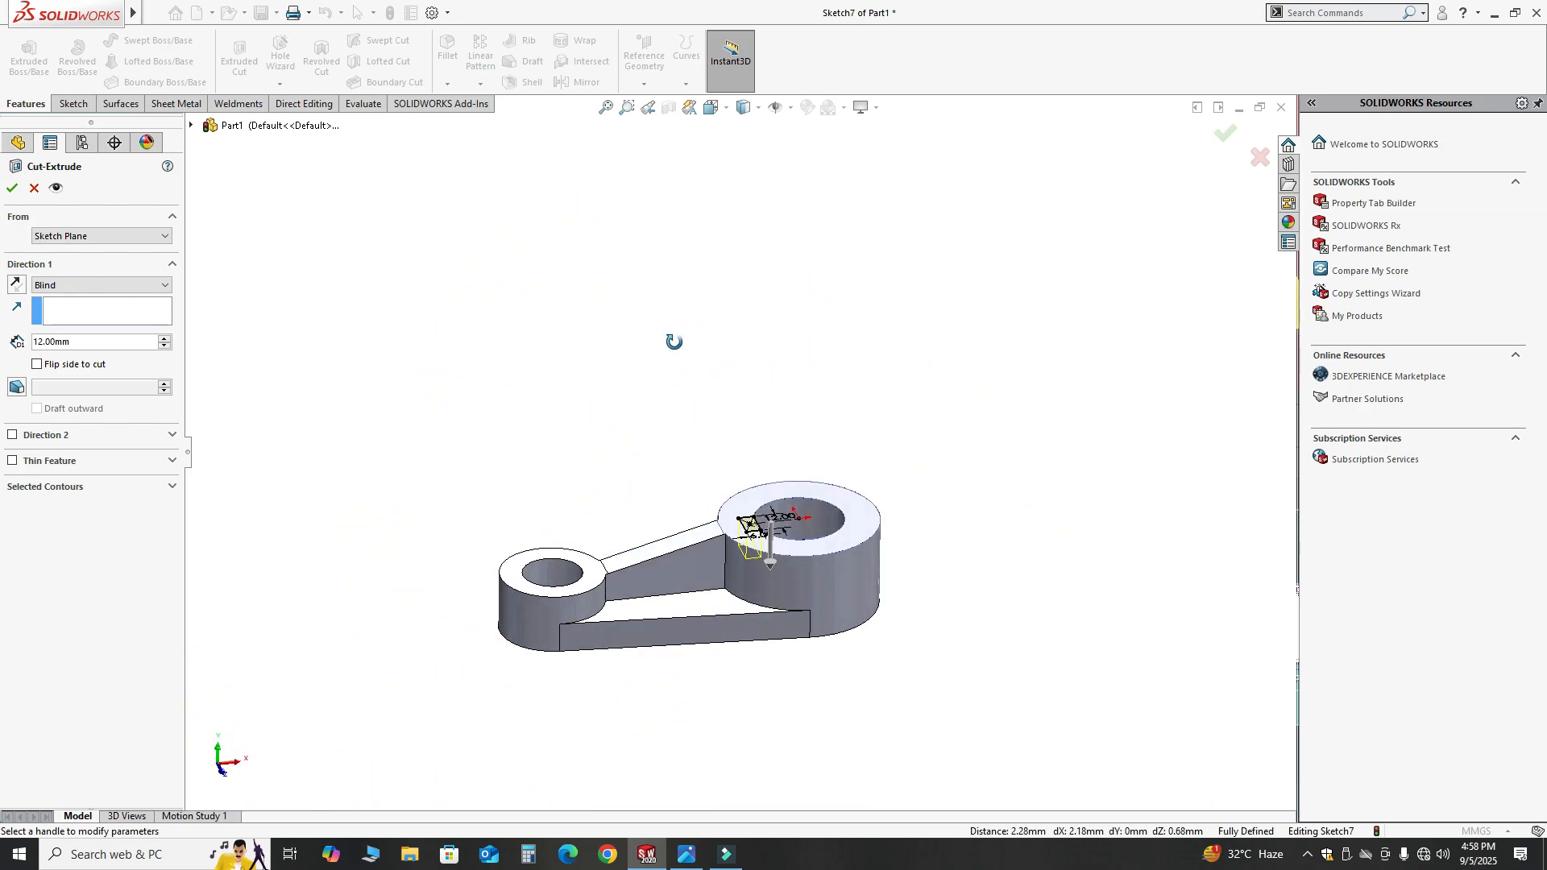
pyautogui.scroll(-4, 732, 440)
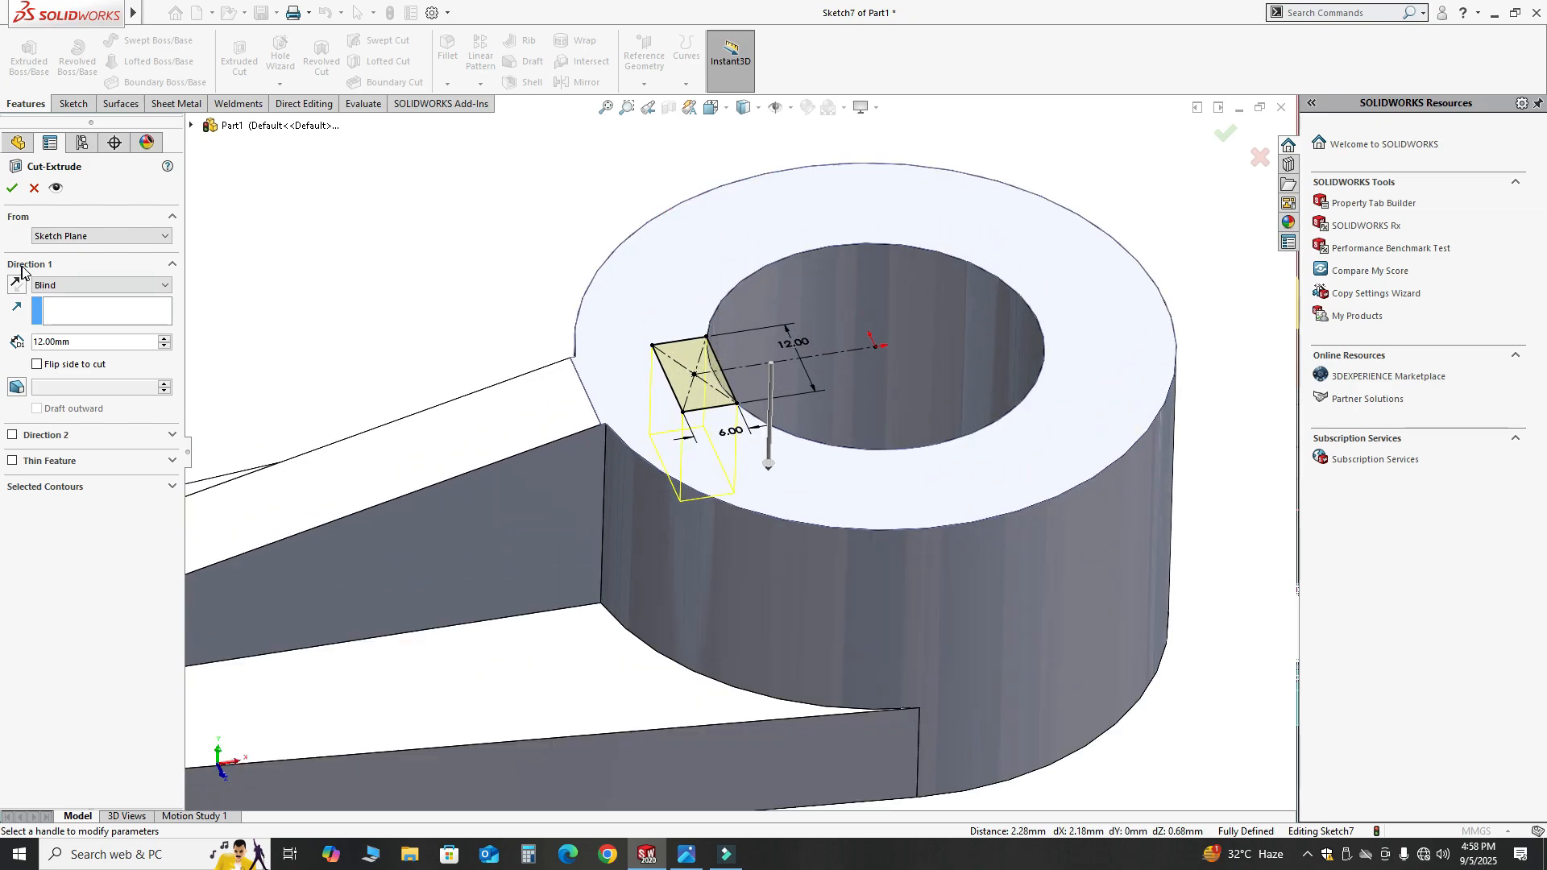
pyautogui.click(53, 286)
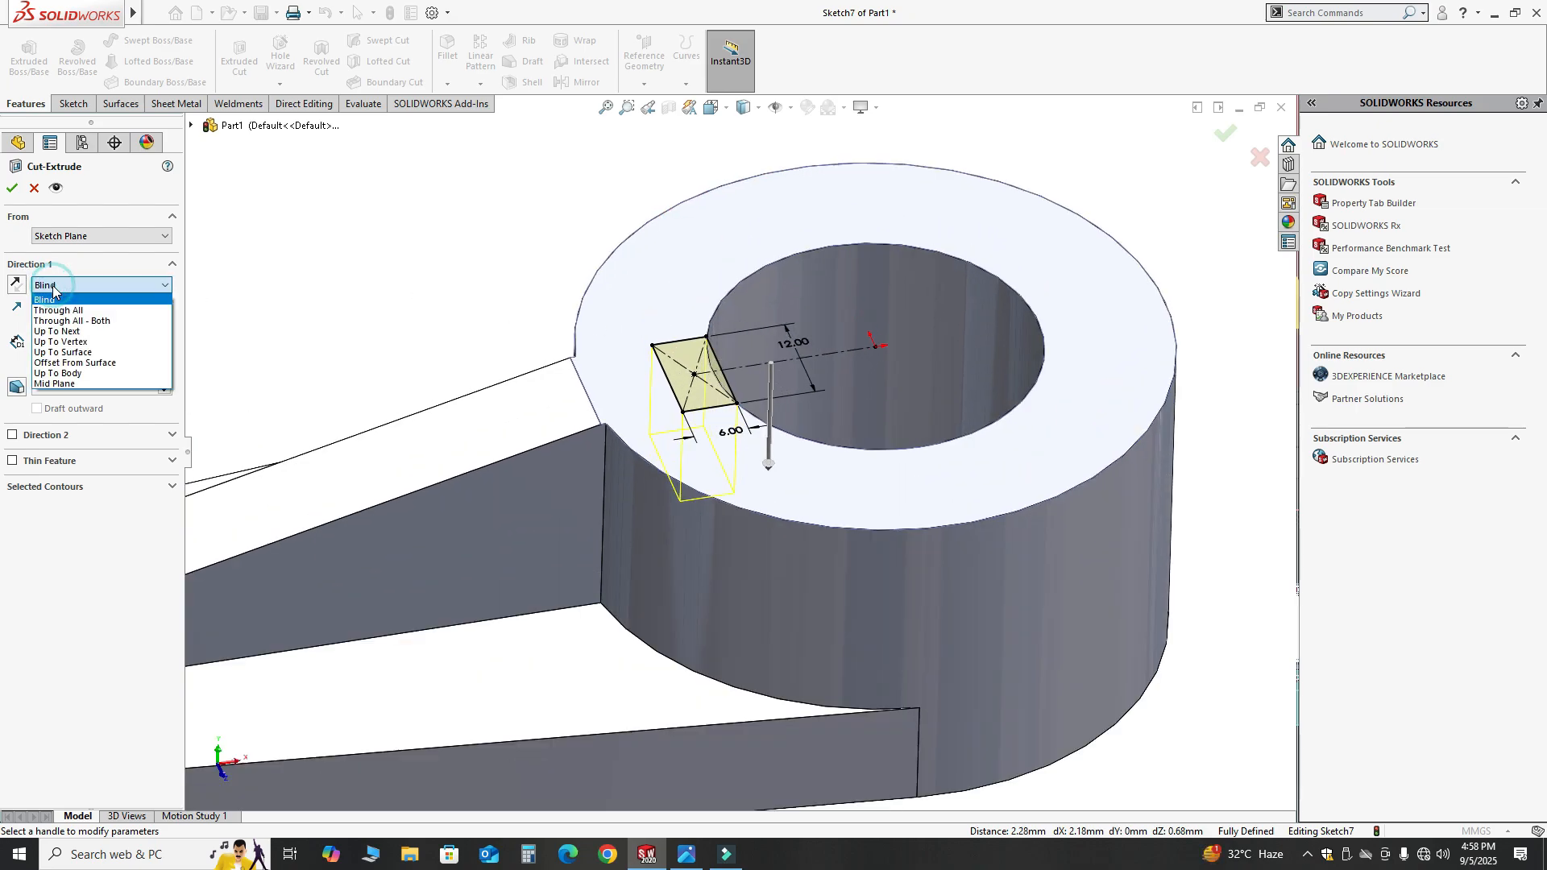
pyautogui.click(68, 311)
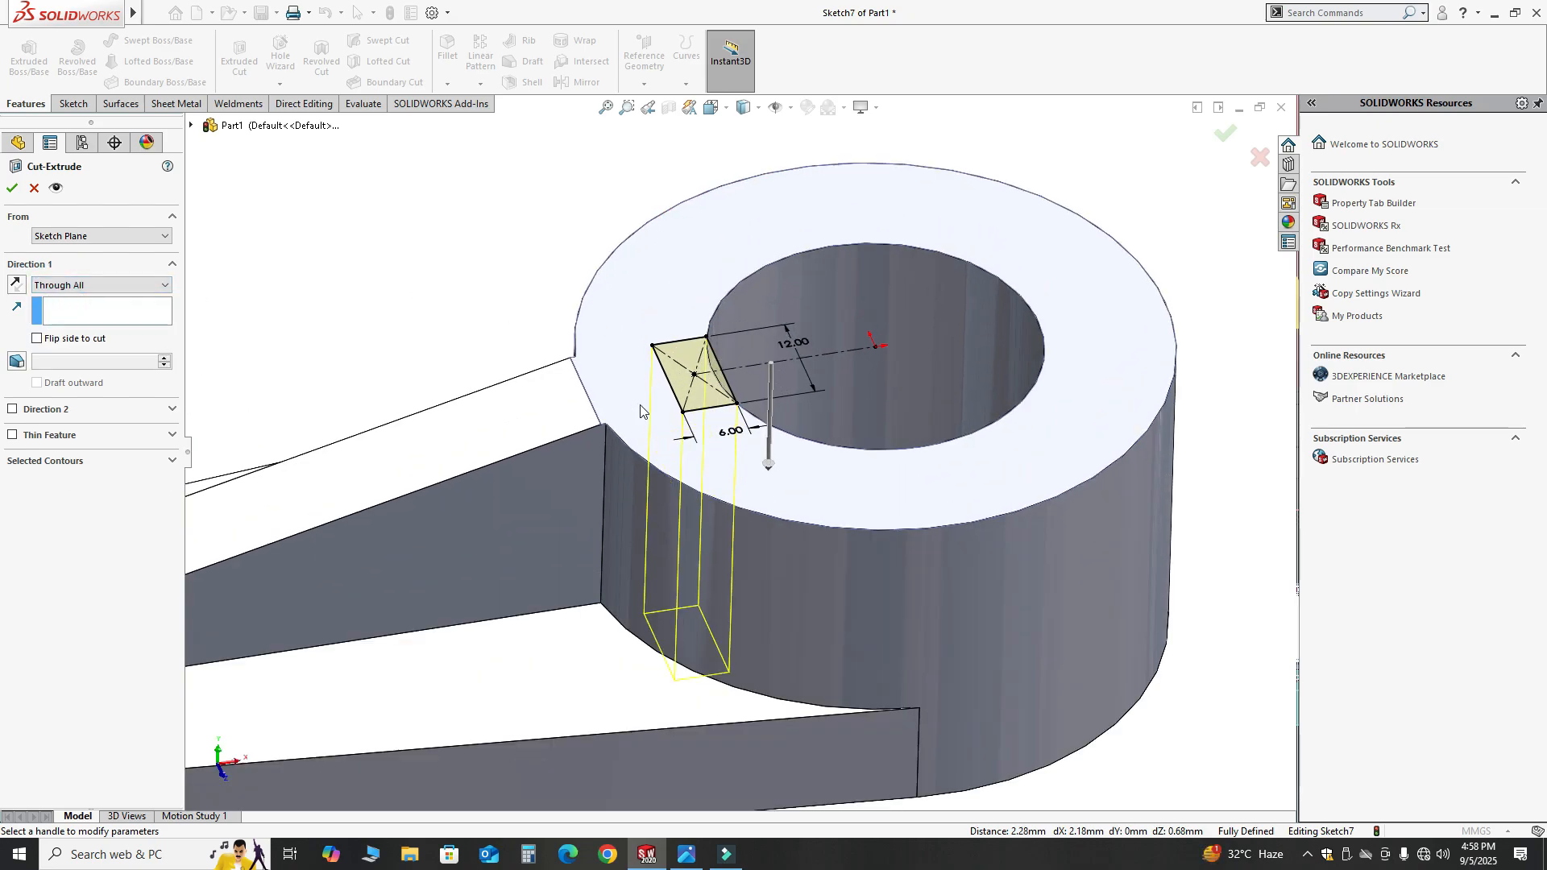
pyautogui.moveTo(645, 412); pyautogui.dragTo(644, 324, button='middle')
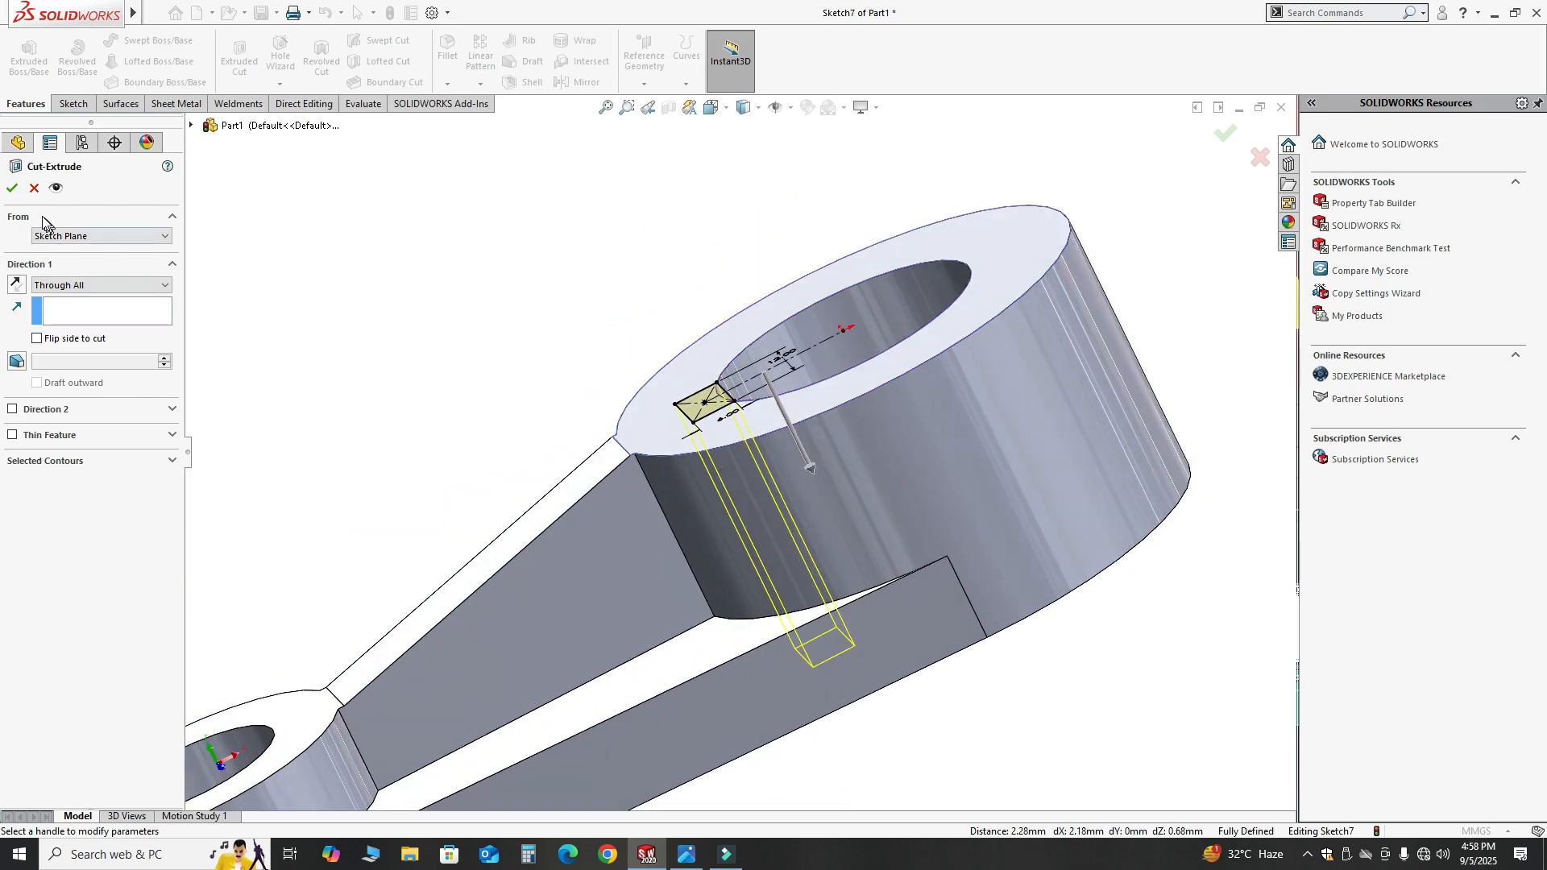
pyautogui.click(10, 188)
pyautogui.click(540, 300)
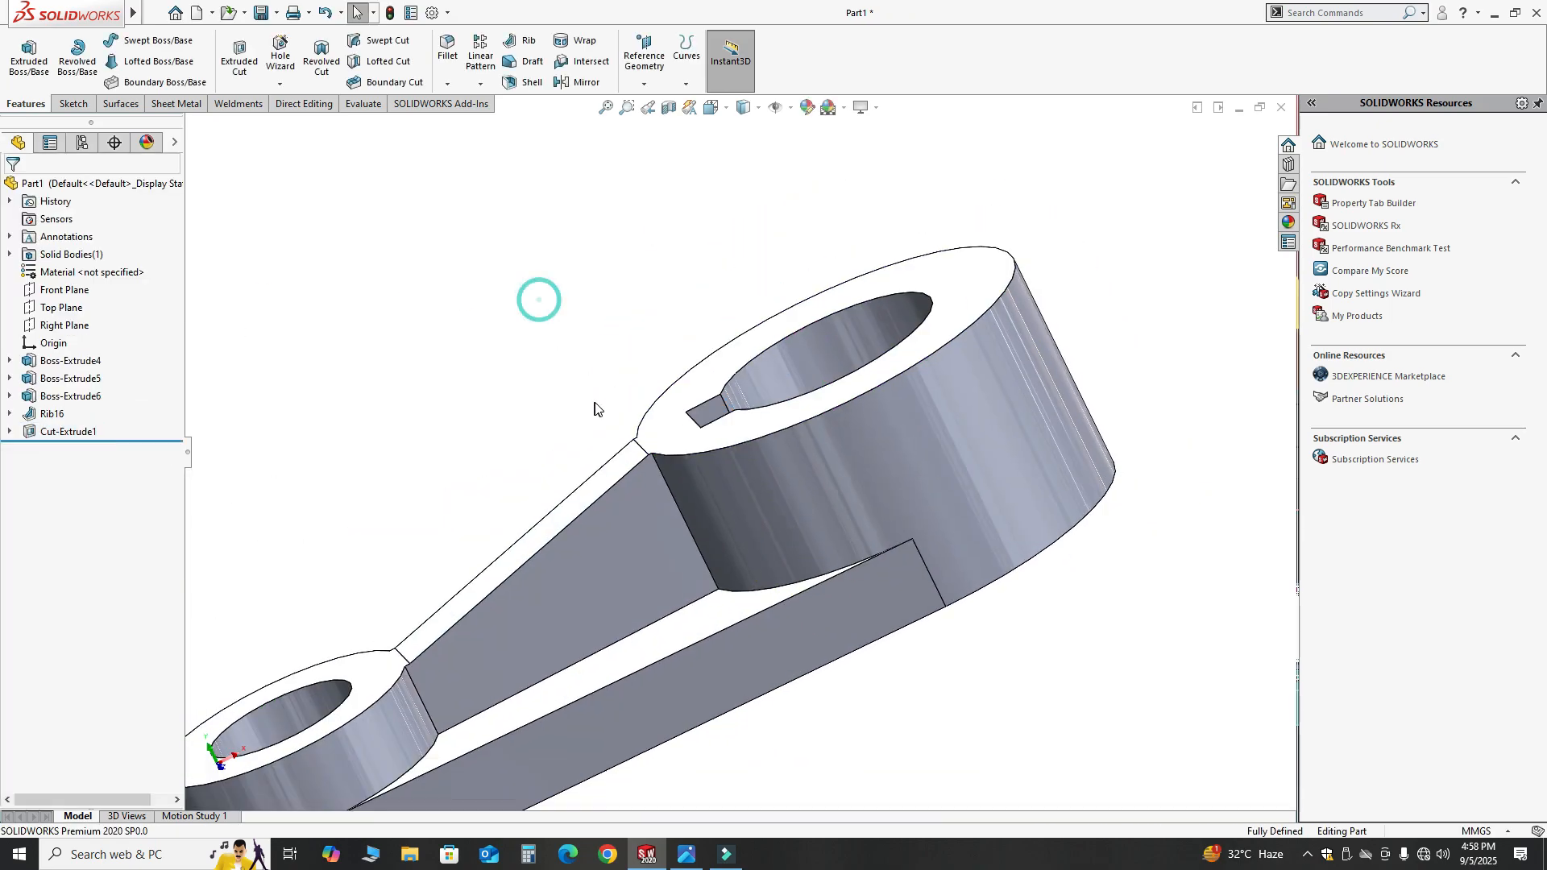
# Step: Apply the brushed magnesium appearance to the whole part
pyautogui.moveTo(622, 328); pyautogui.dragTo(663, 461, button='middle')
pyautogui.scroll(-3, 675, 501)
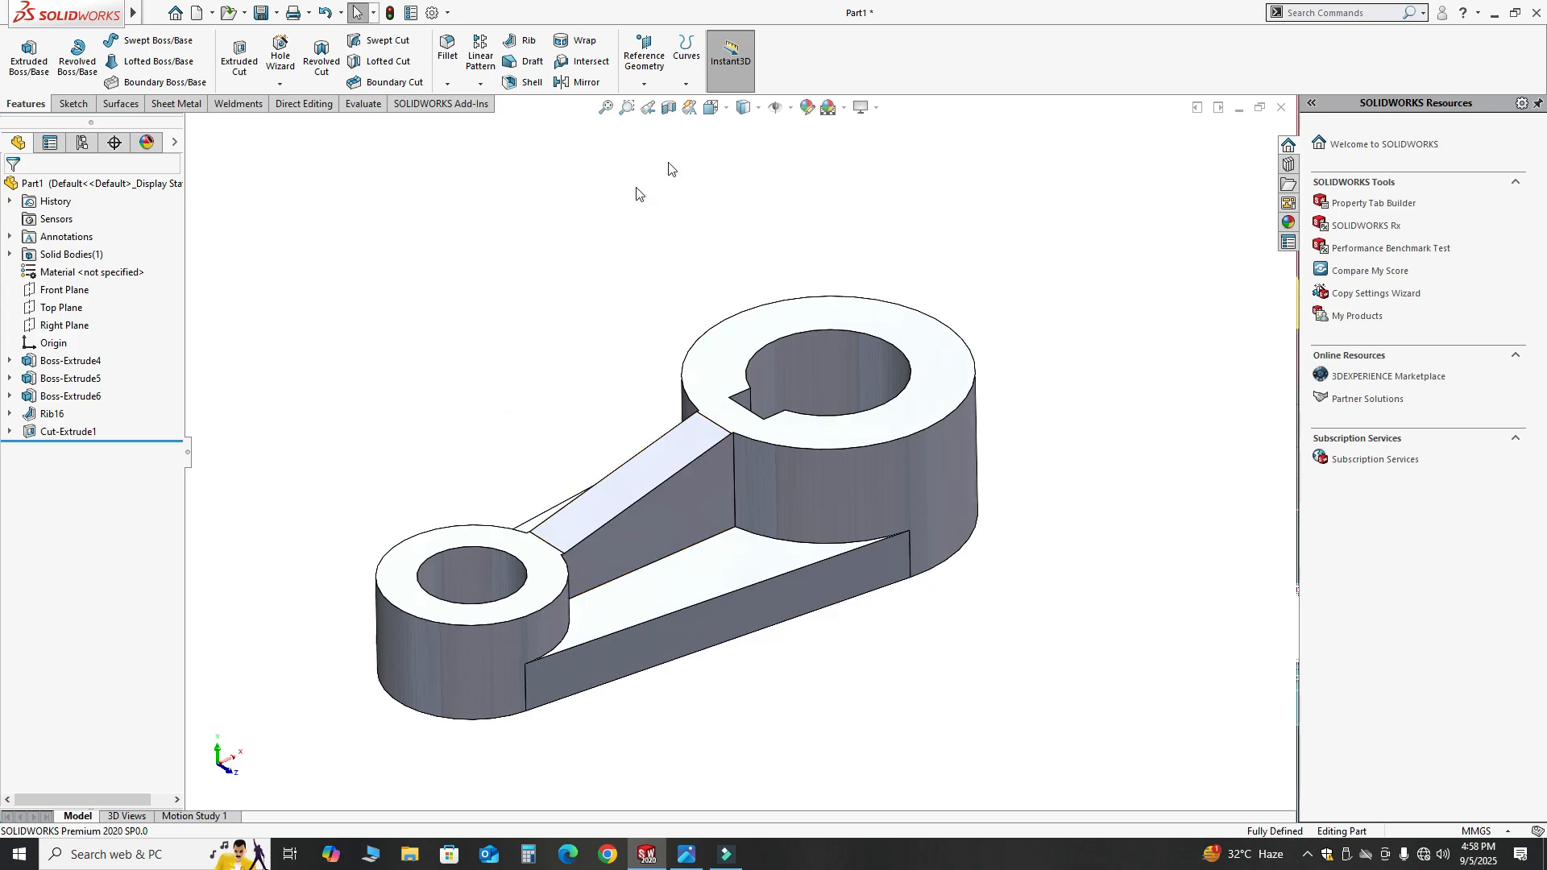
pyautogui.click(806, 110)
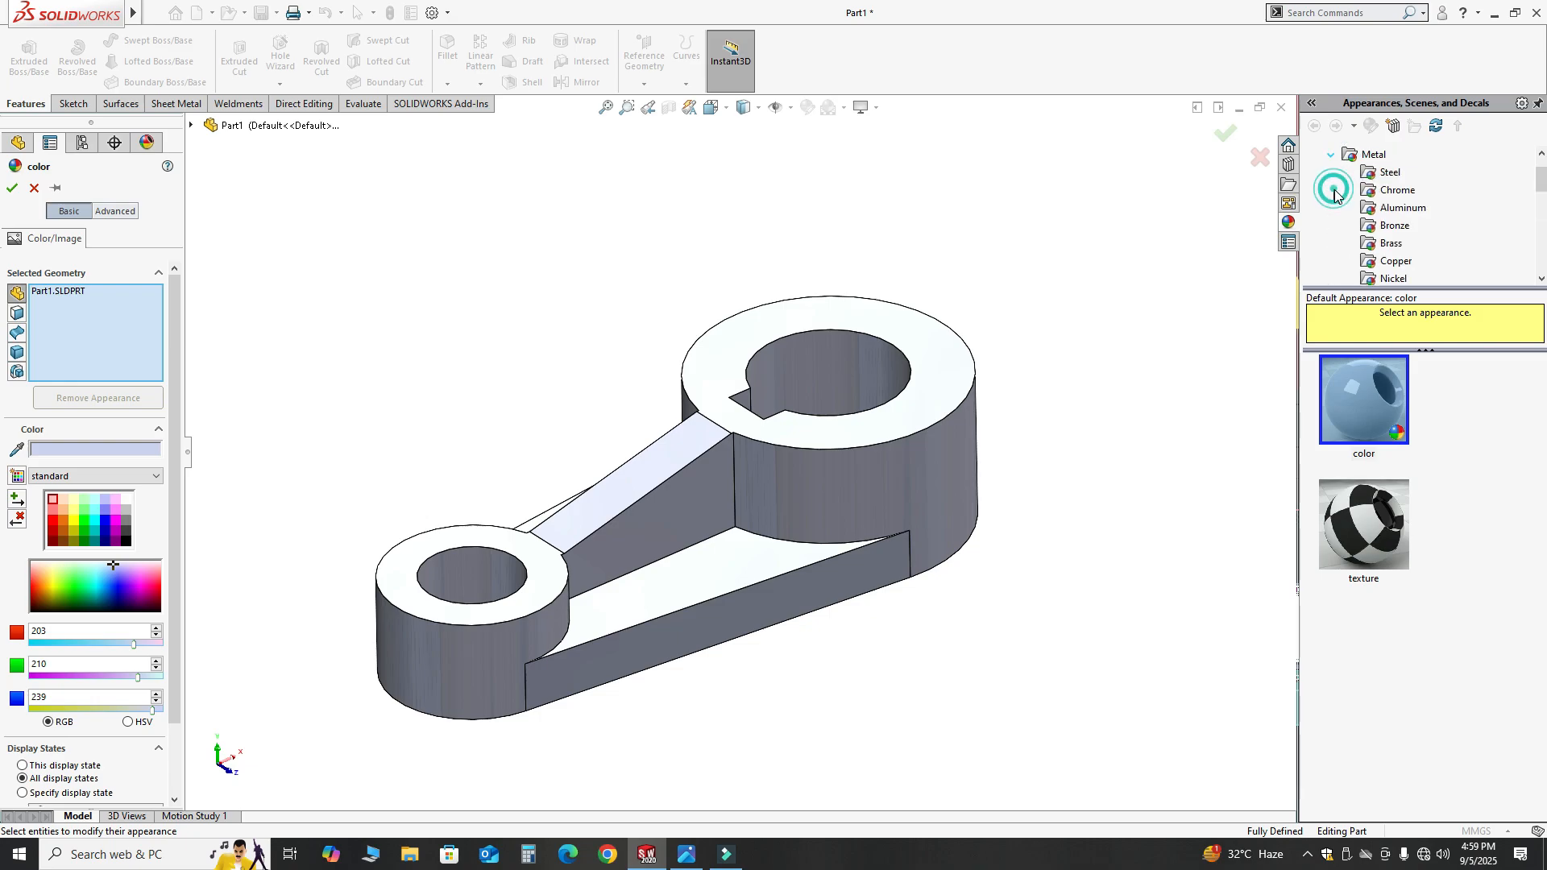
pyautogui.doubleClick(1370, 191)
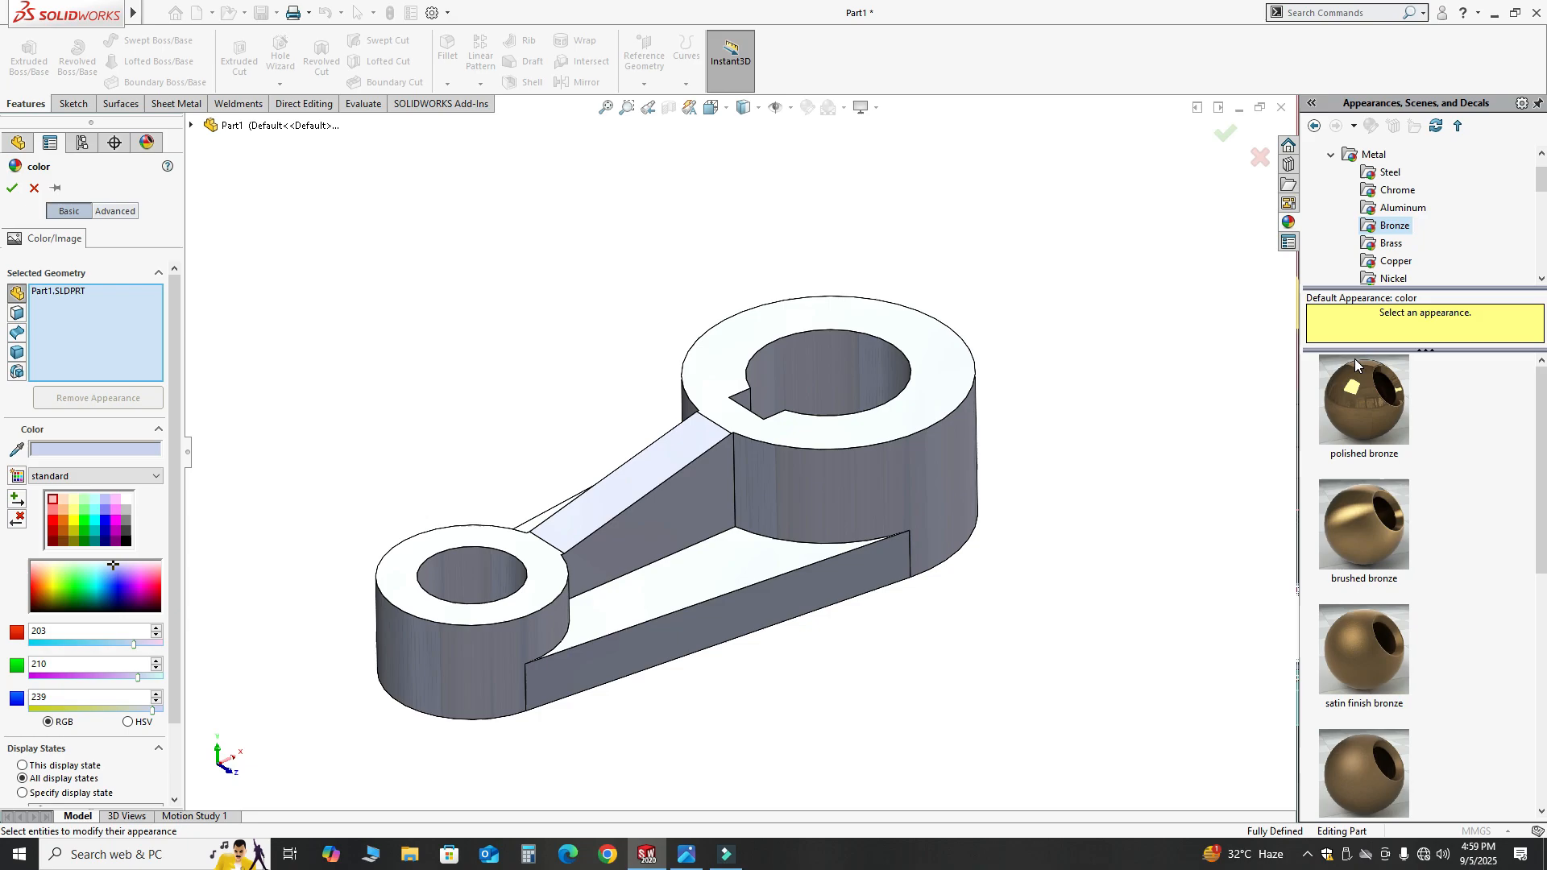
pyautogui.scroll(-2, 1395, 235)
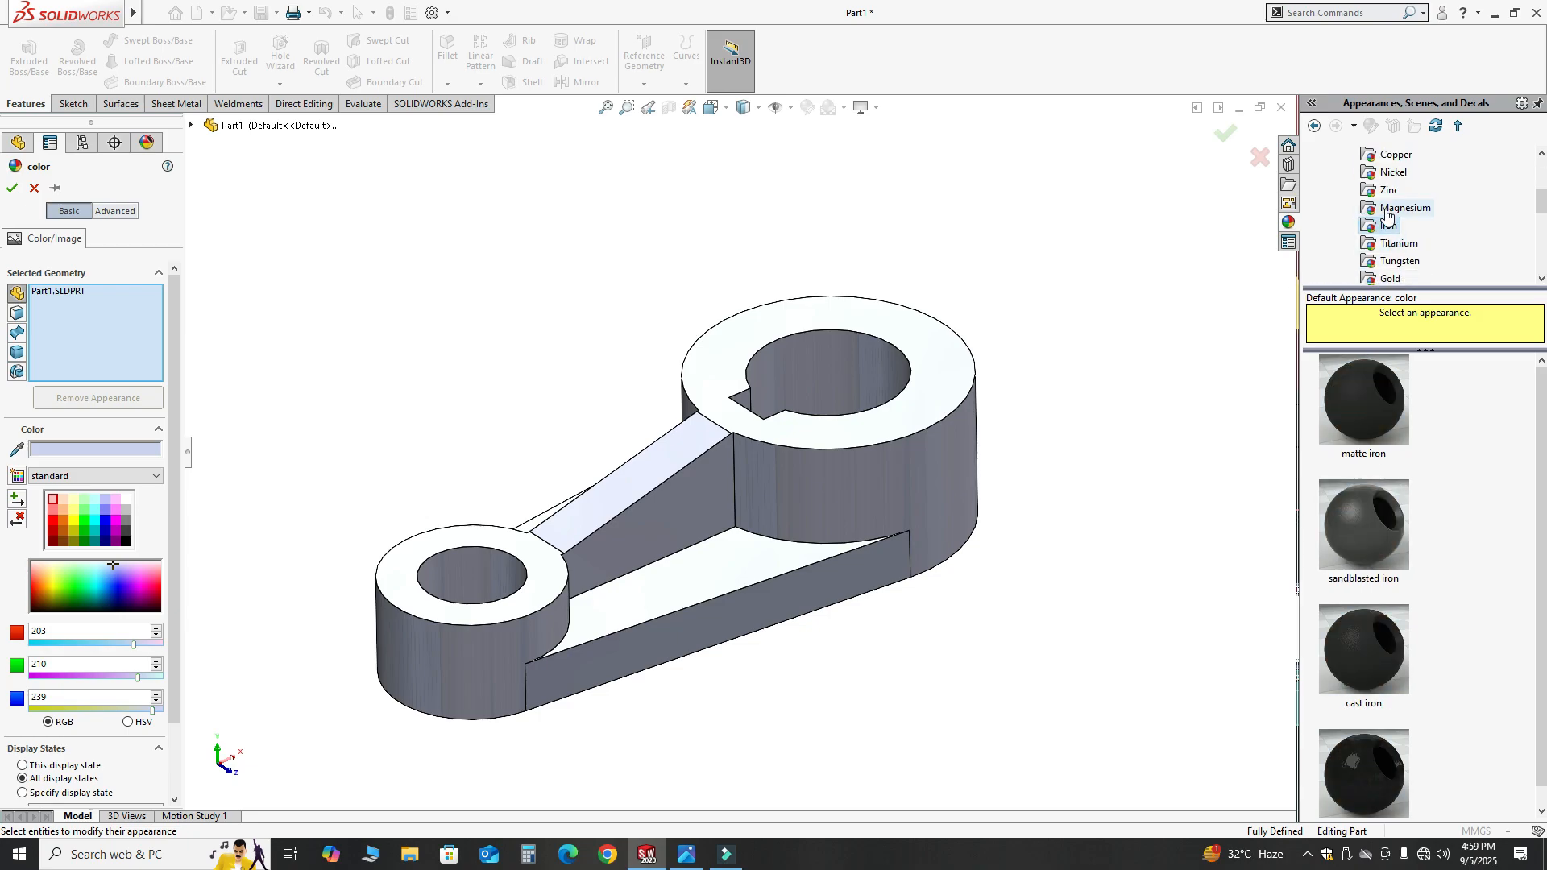
pyautogui.click(1402, 208)
pyautogui.click(1359, 407)
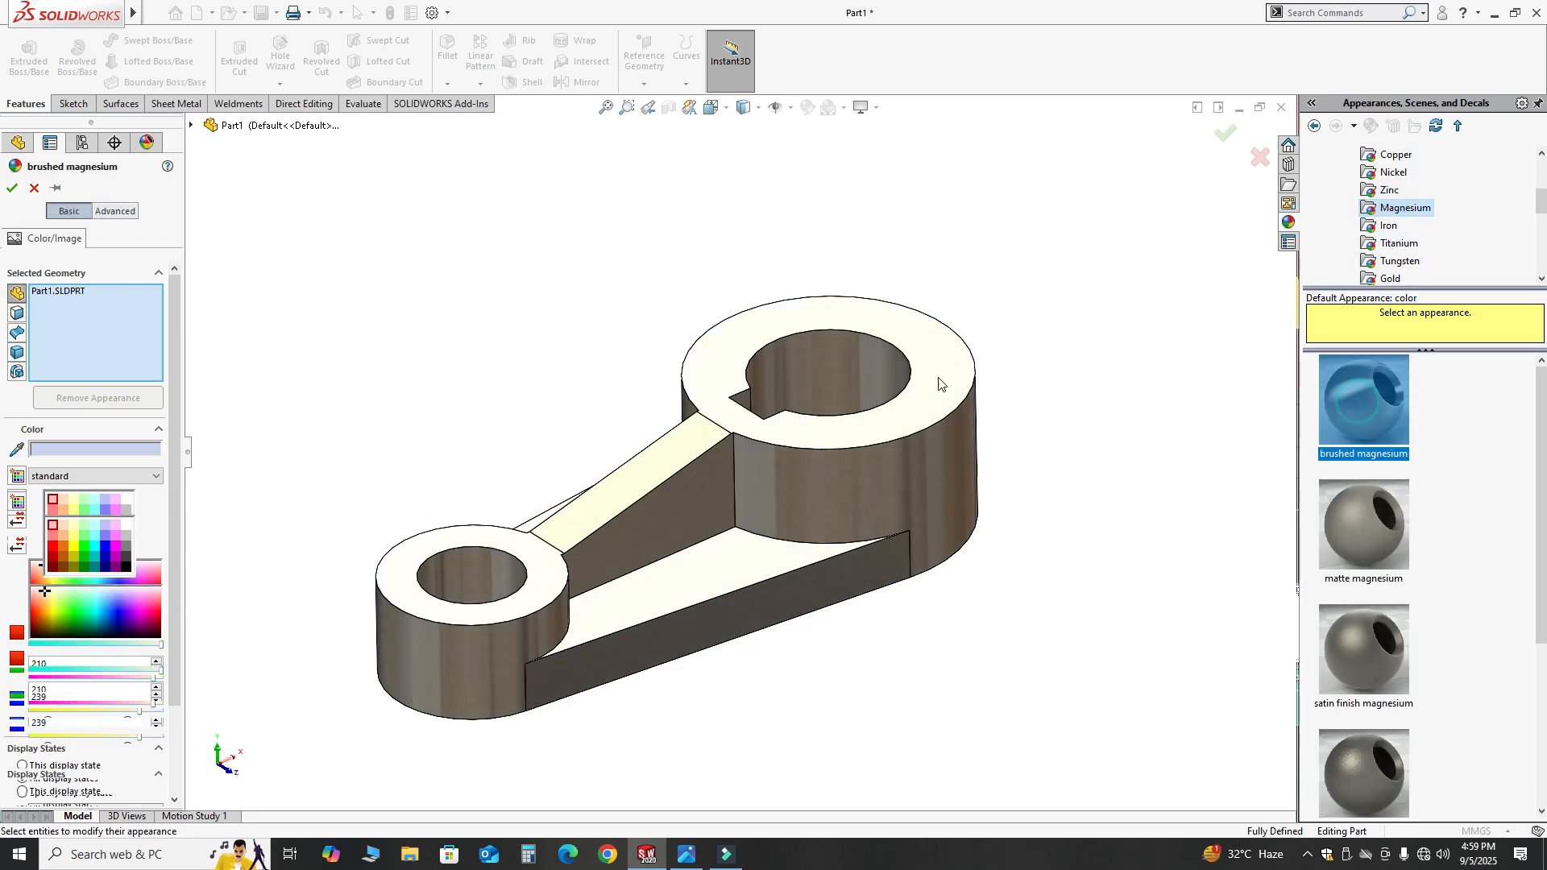
pyautogui.moveTo(621, 362)
pyautogui.mouseDown(button='middle')
pyautogui.moveTo(854, 543)
pyautogui.moveTo(821, 278)
pyautogui.moveTo(851, 390)
pyautogui.moveTo(814, 411)
pyautogui.mouseUp(button='middle')
pyautogui.click(15, 189)
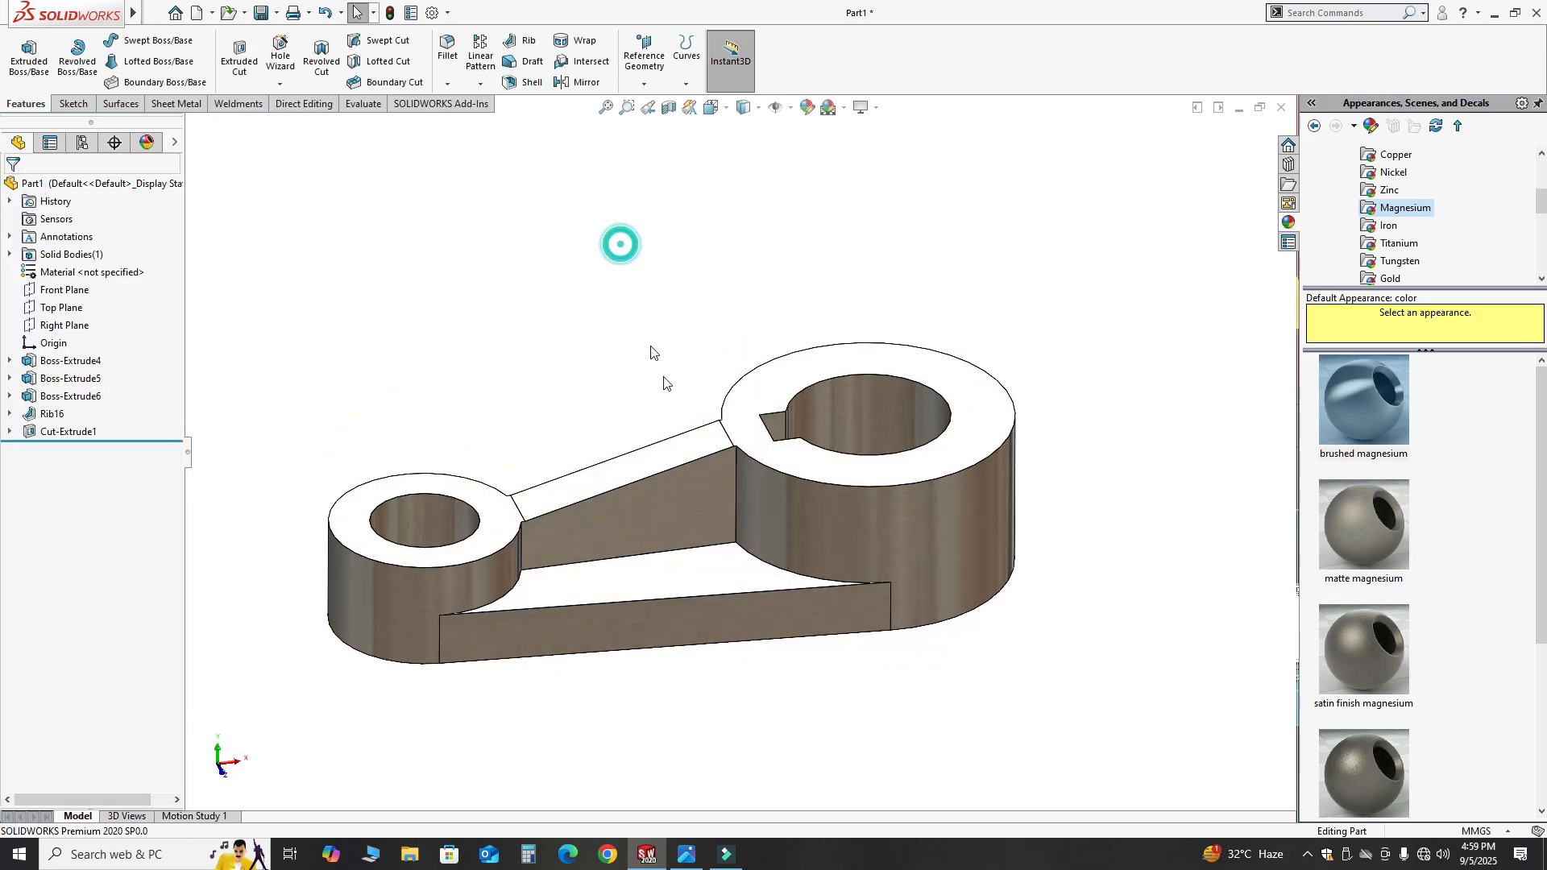
# Step: Measure the centre distance between the two bores, checking the reference drawing, and clear the measurement selections
pyautogui.moveTo(618, 241); pyautogui.dragTo(806, 395, button='middle')
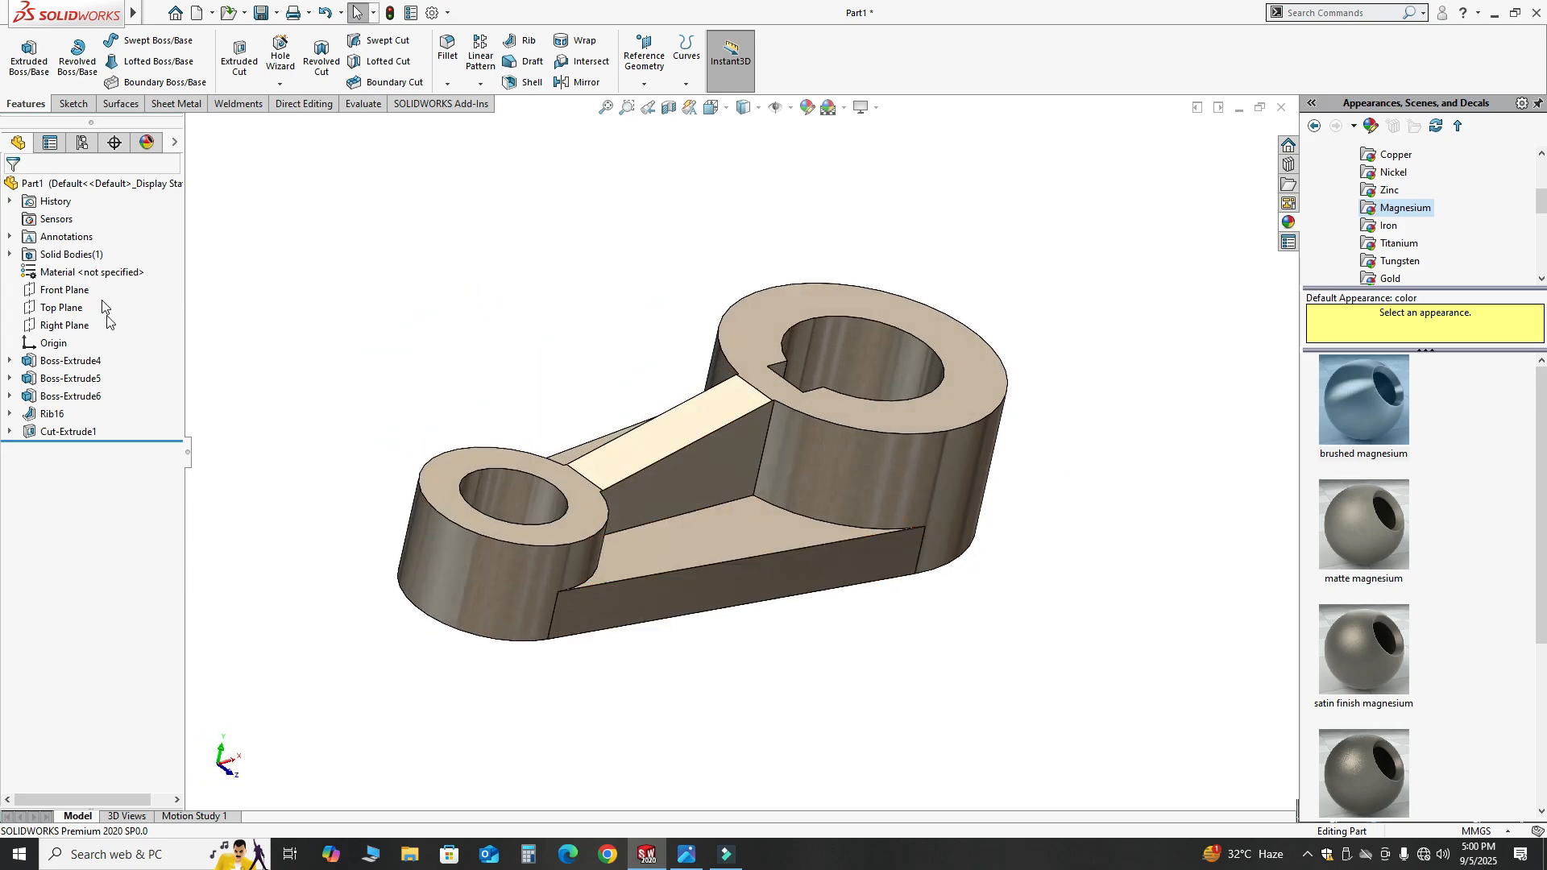
pyautogui.moveTo(564, 320); pyautogui.dragTo(542, 316, button='middle')
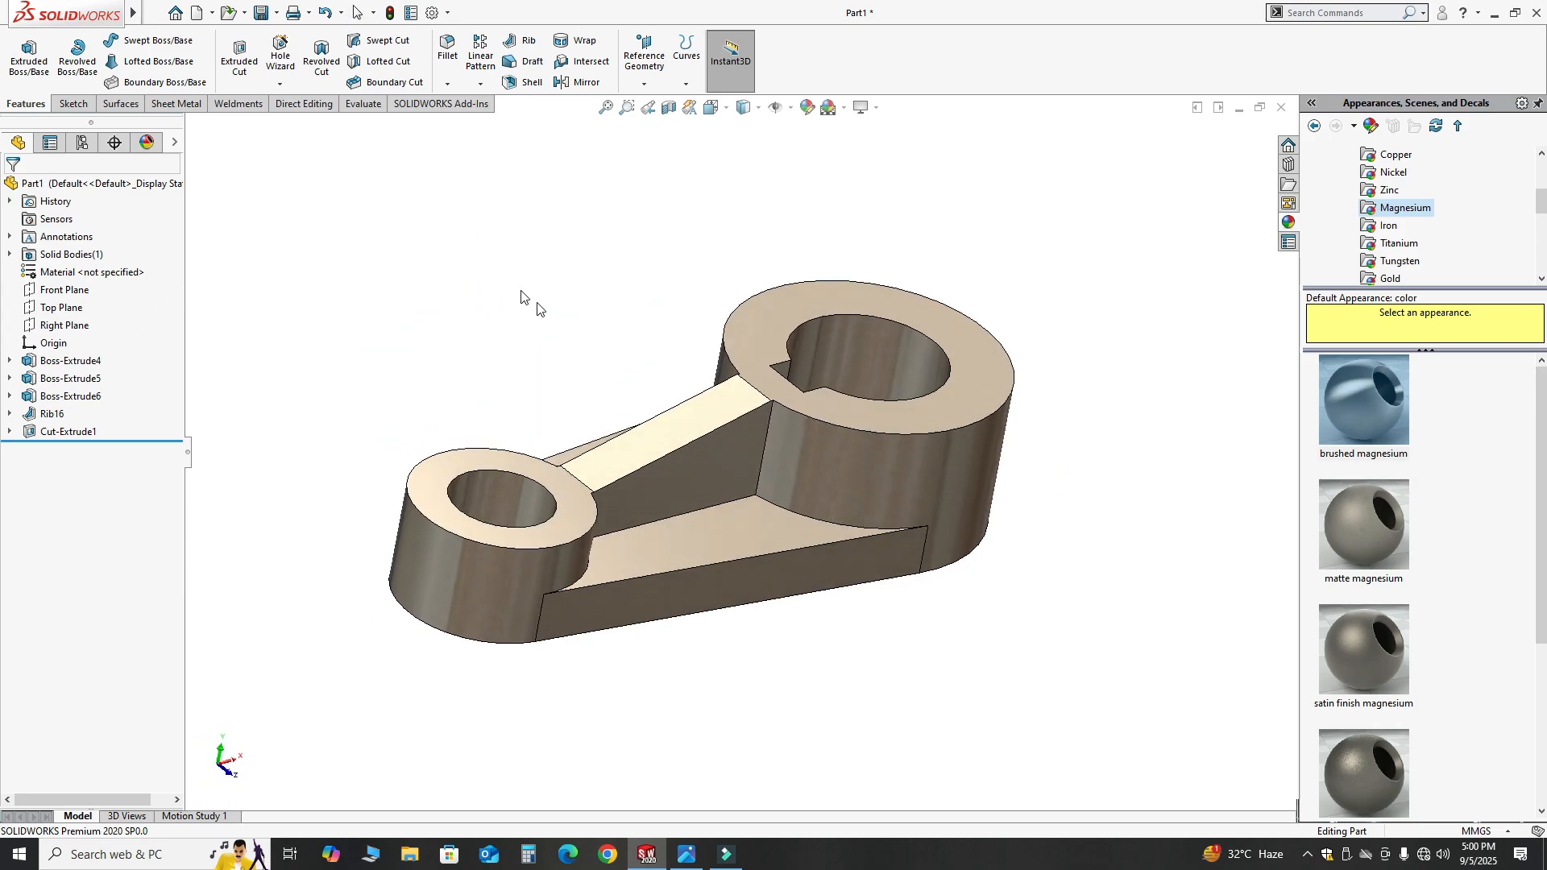
pyautogui.click(362, 111)
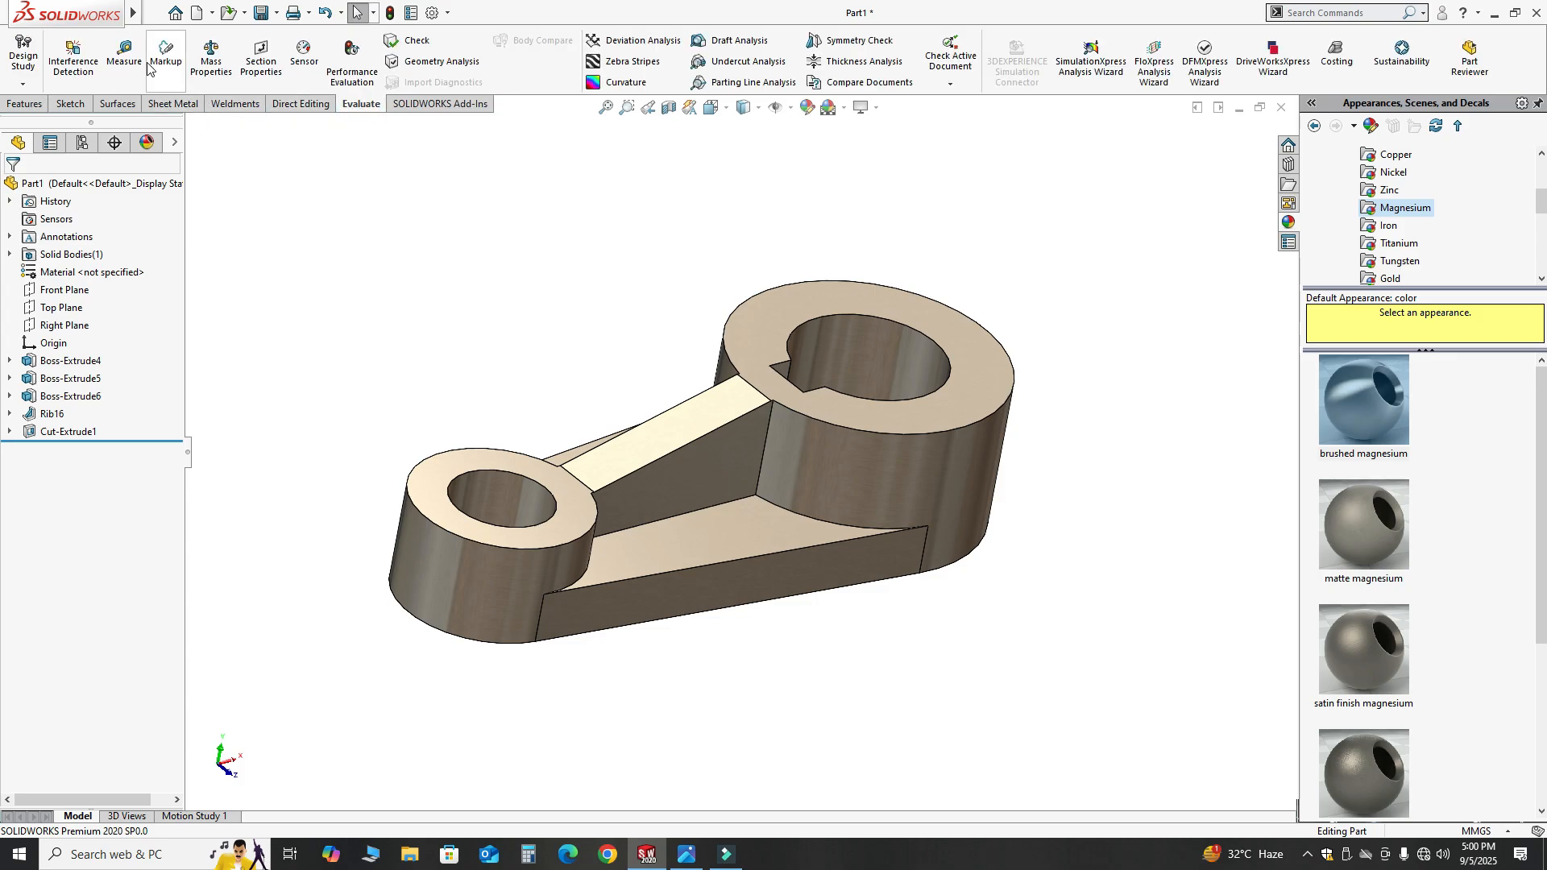
pyautogui.click(124, 54)
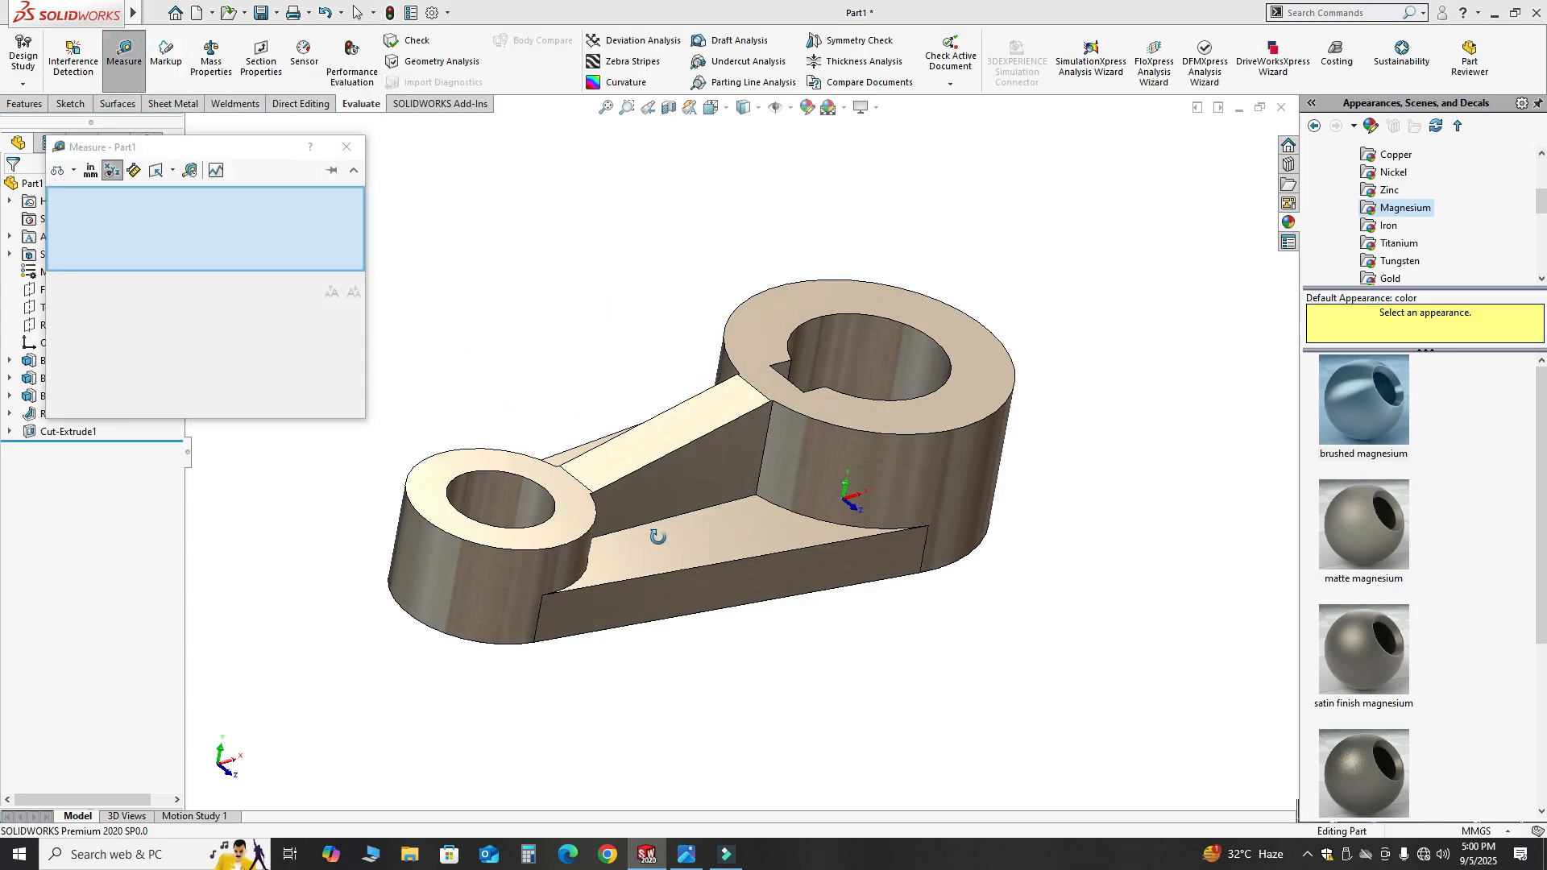
pyautogui.moveTo(656, 535); pyautogui.dragTo(669, 560, button='middle')
pyautogui.click(689, 856)
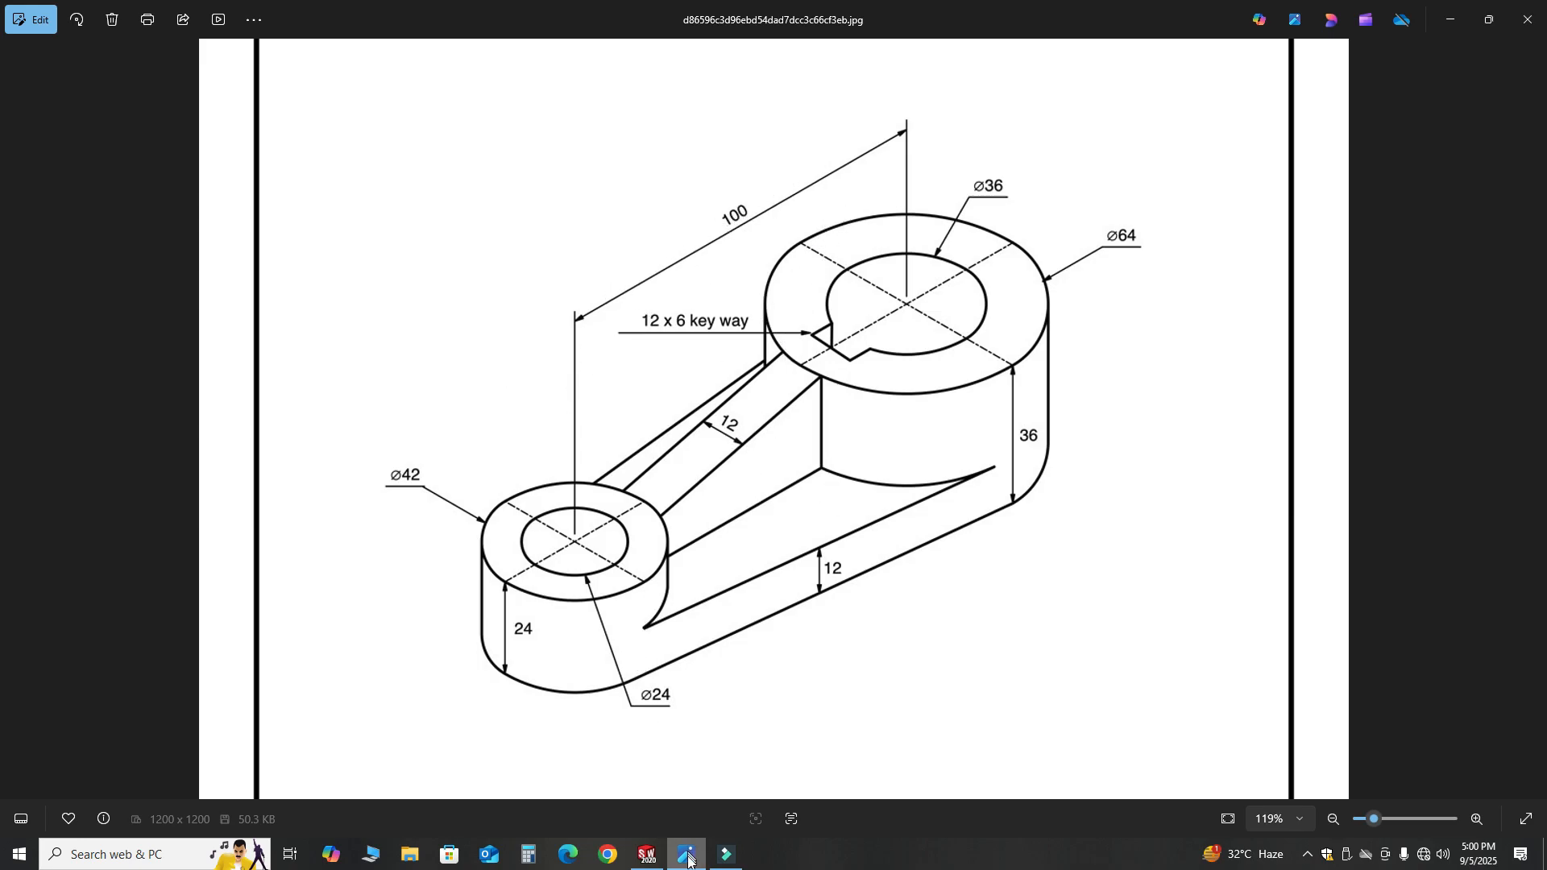
pyautogui.click(647, 857)
pyautogui.click(482, 516)
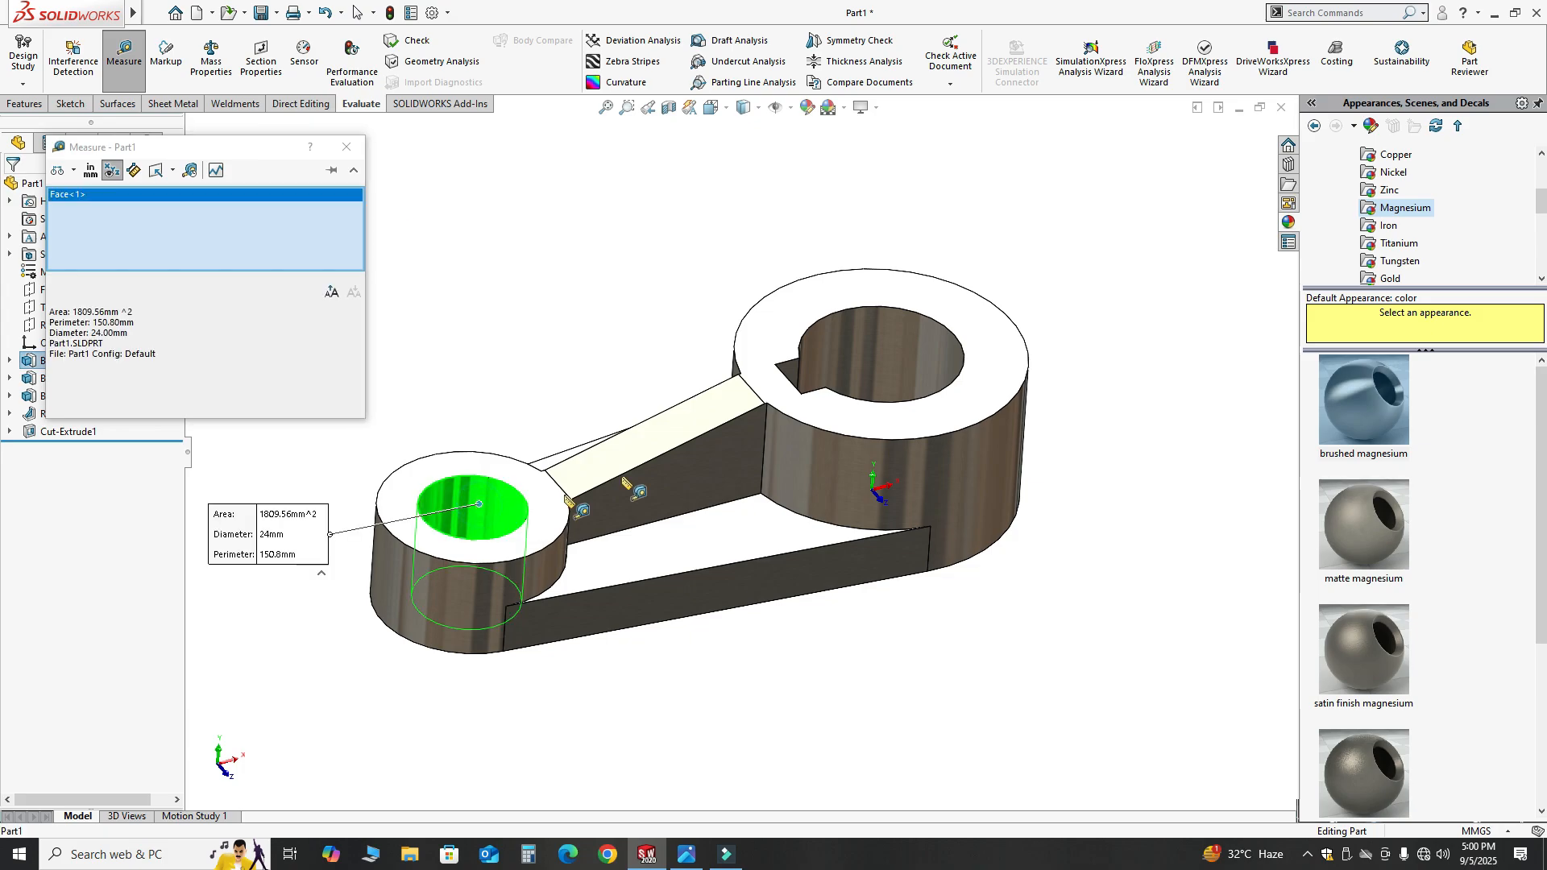
pyautogui.click(883, 338)
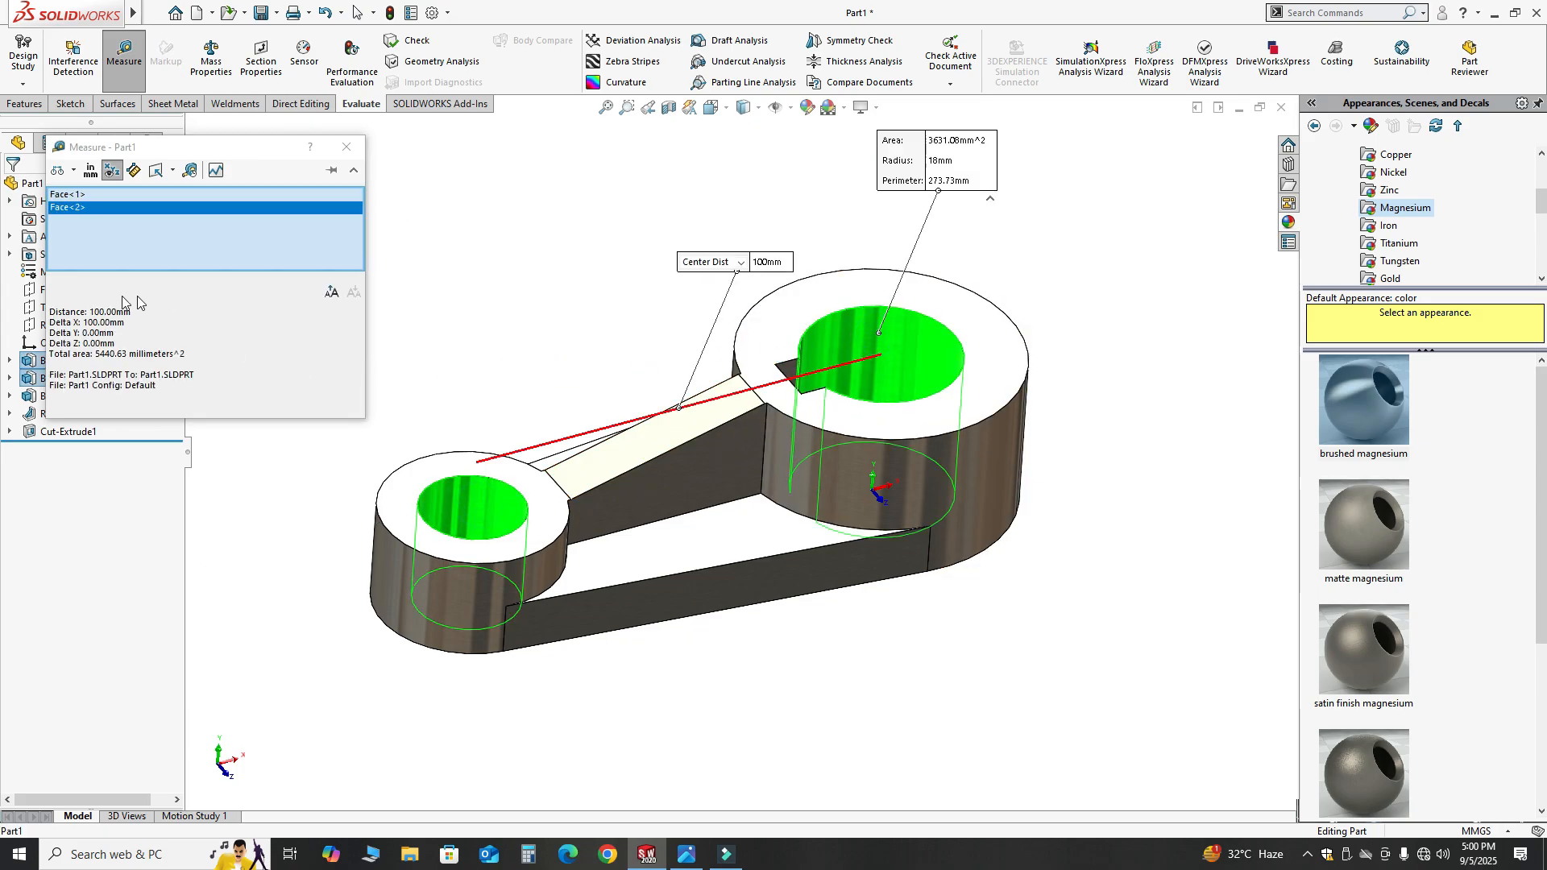
pyautogui.rightClick(236, 213)
pyautogui.click(282, 224)
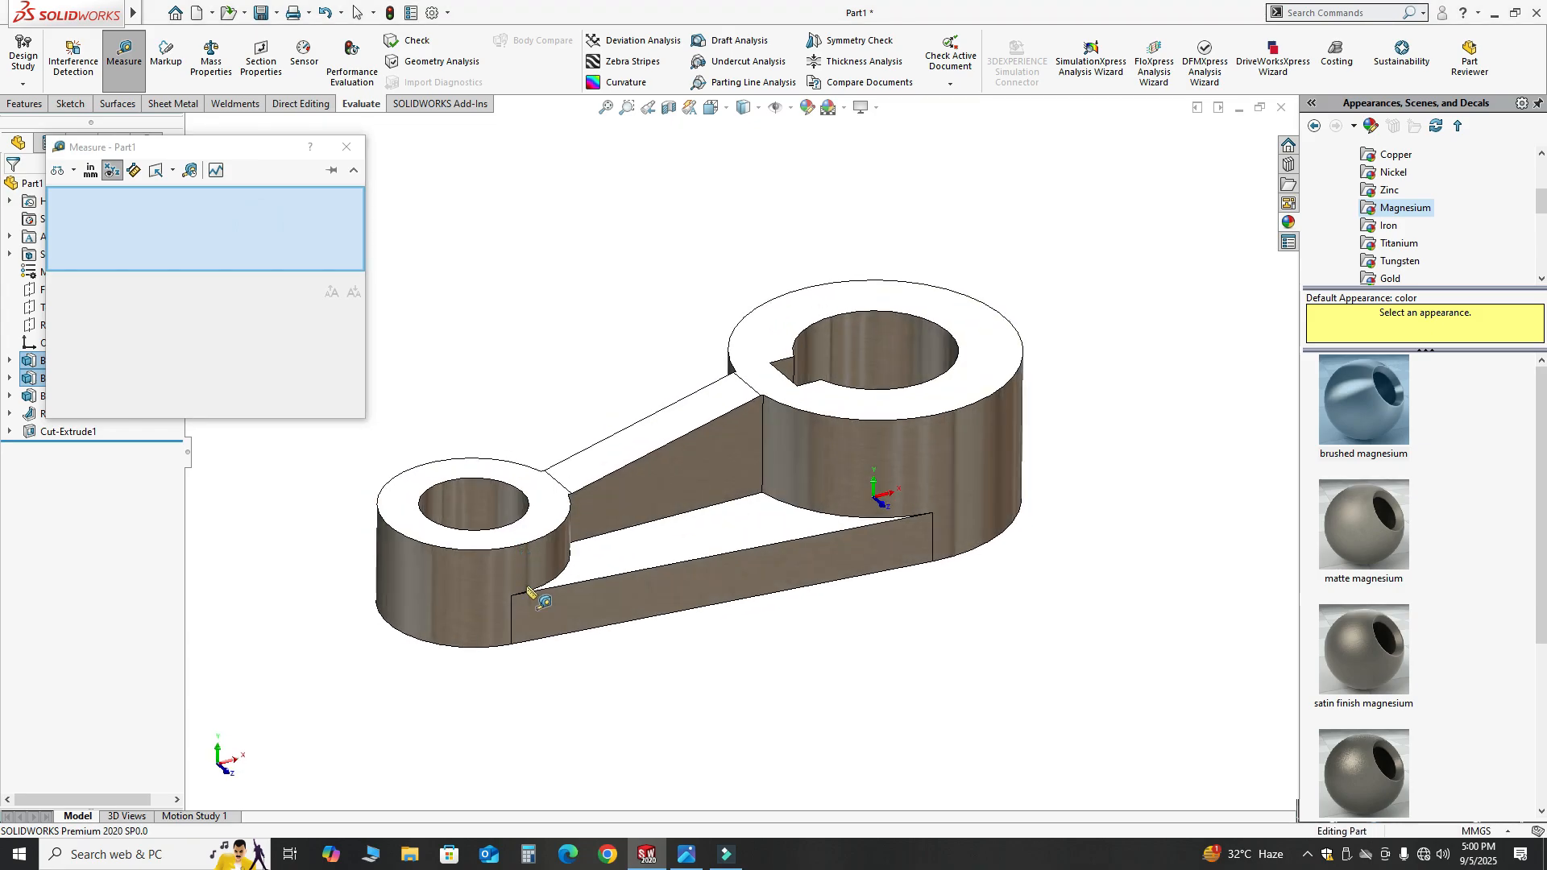
# Step: Measure the connecting plate's thickness between its upper face and the part's underside, compare it with the reference drawing, and clear the selections
pyautogui.scroll(-3, 666, 570)
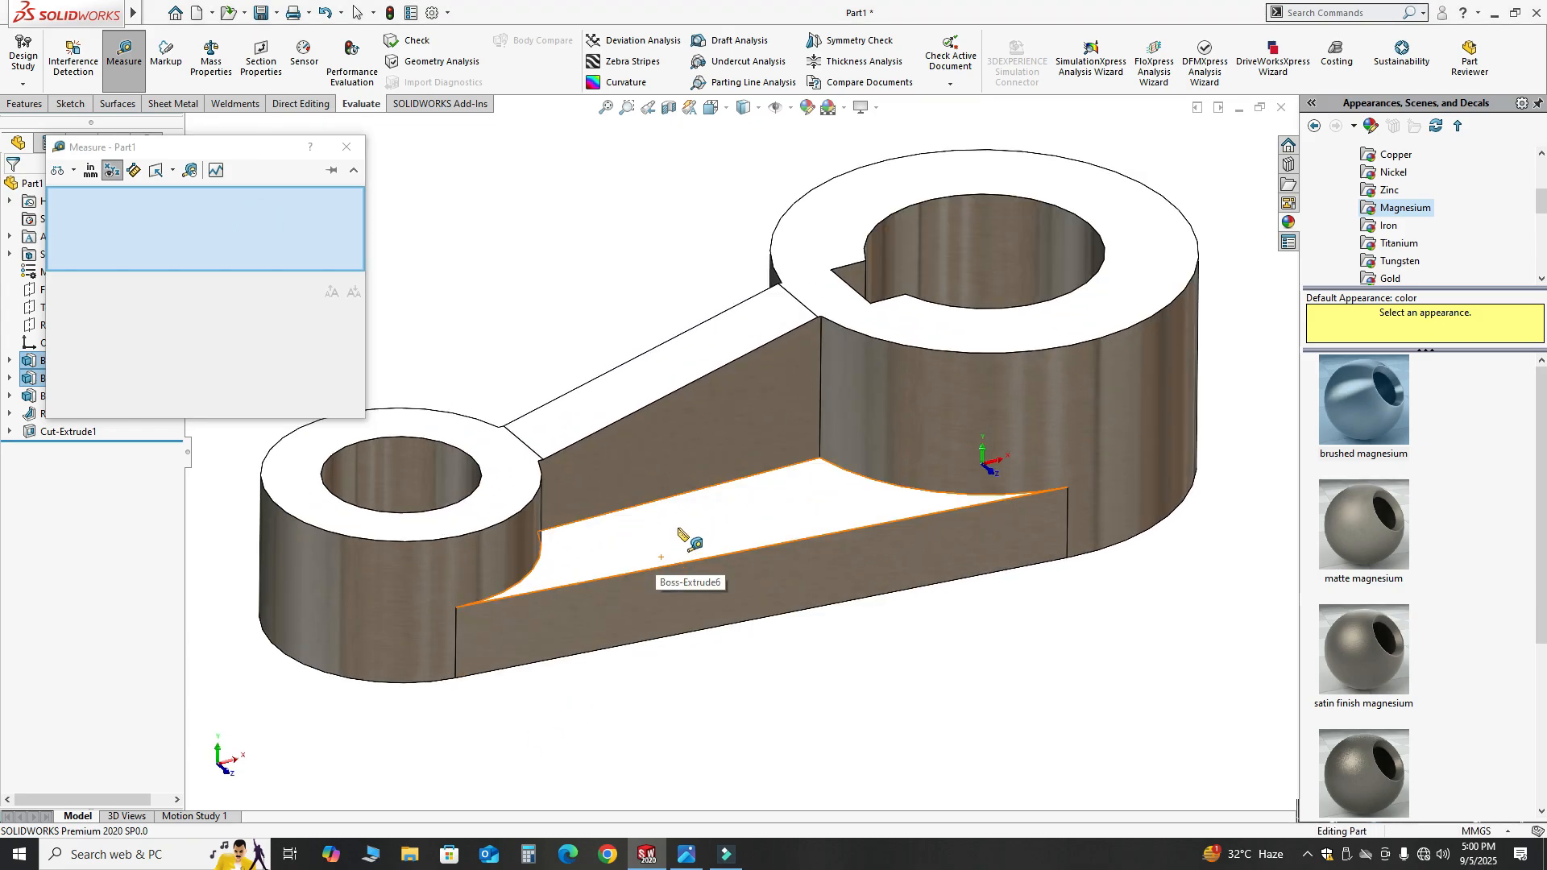
pyautogui.click(683, 536)
pyautogui.moveTo(684, 536); pyautogui.dragTo(642, 408, button='middle')
pyautogui.click(604, 496)
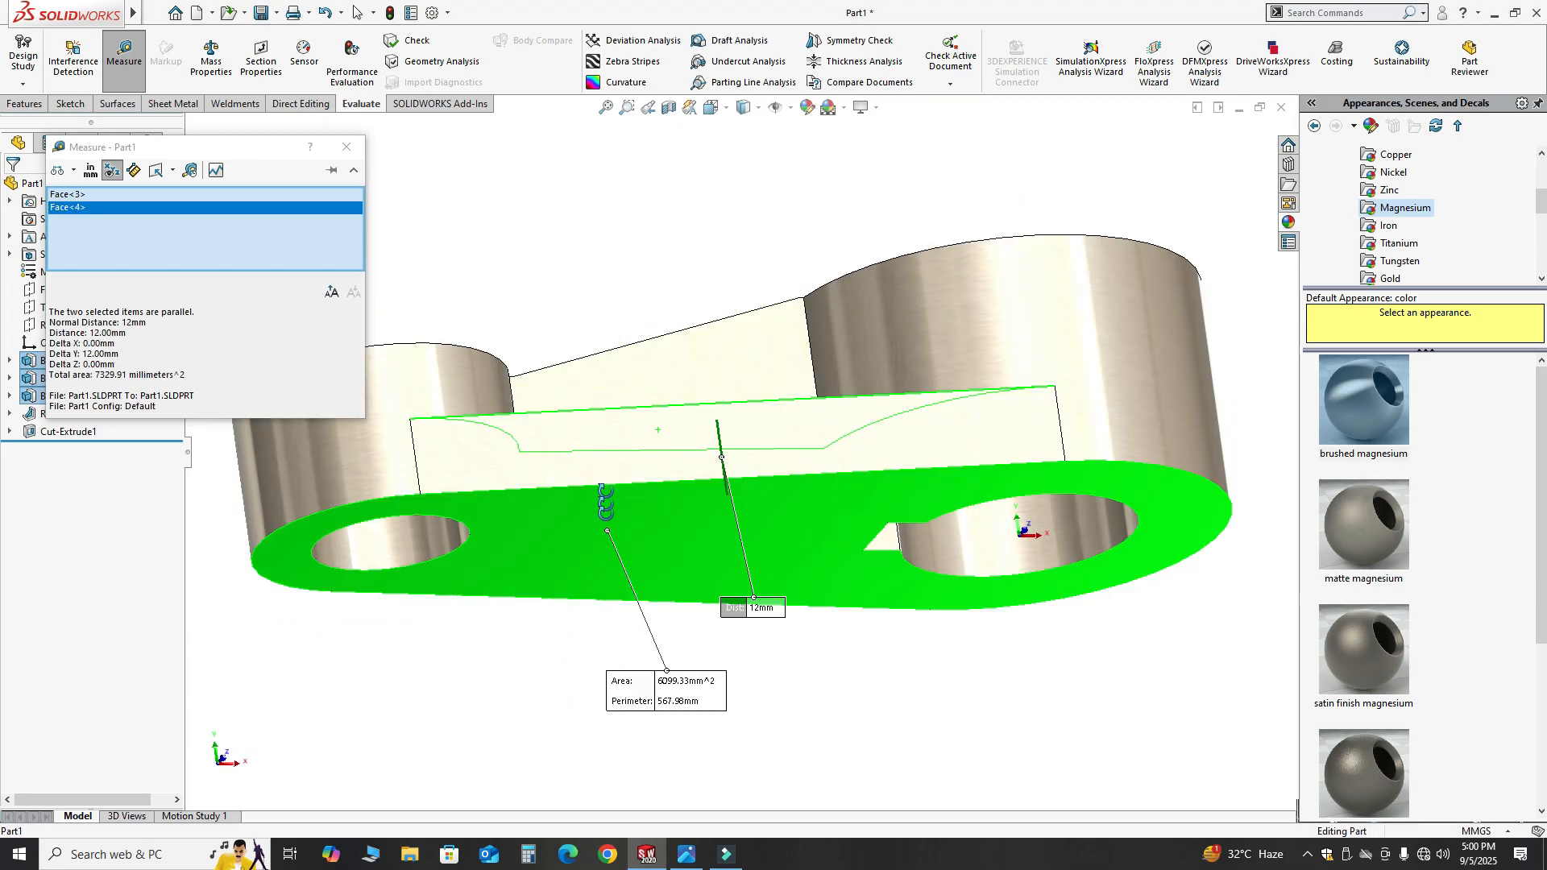
pyautogui.moveTo(606, 503); pyautogui.dragTo(770, 657, button='middle')
pyautogui.click(729, 853)
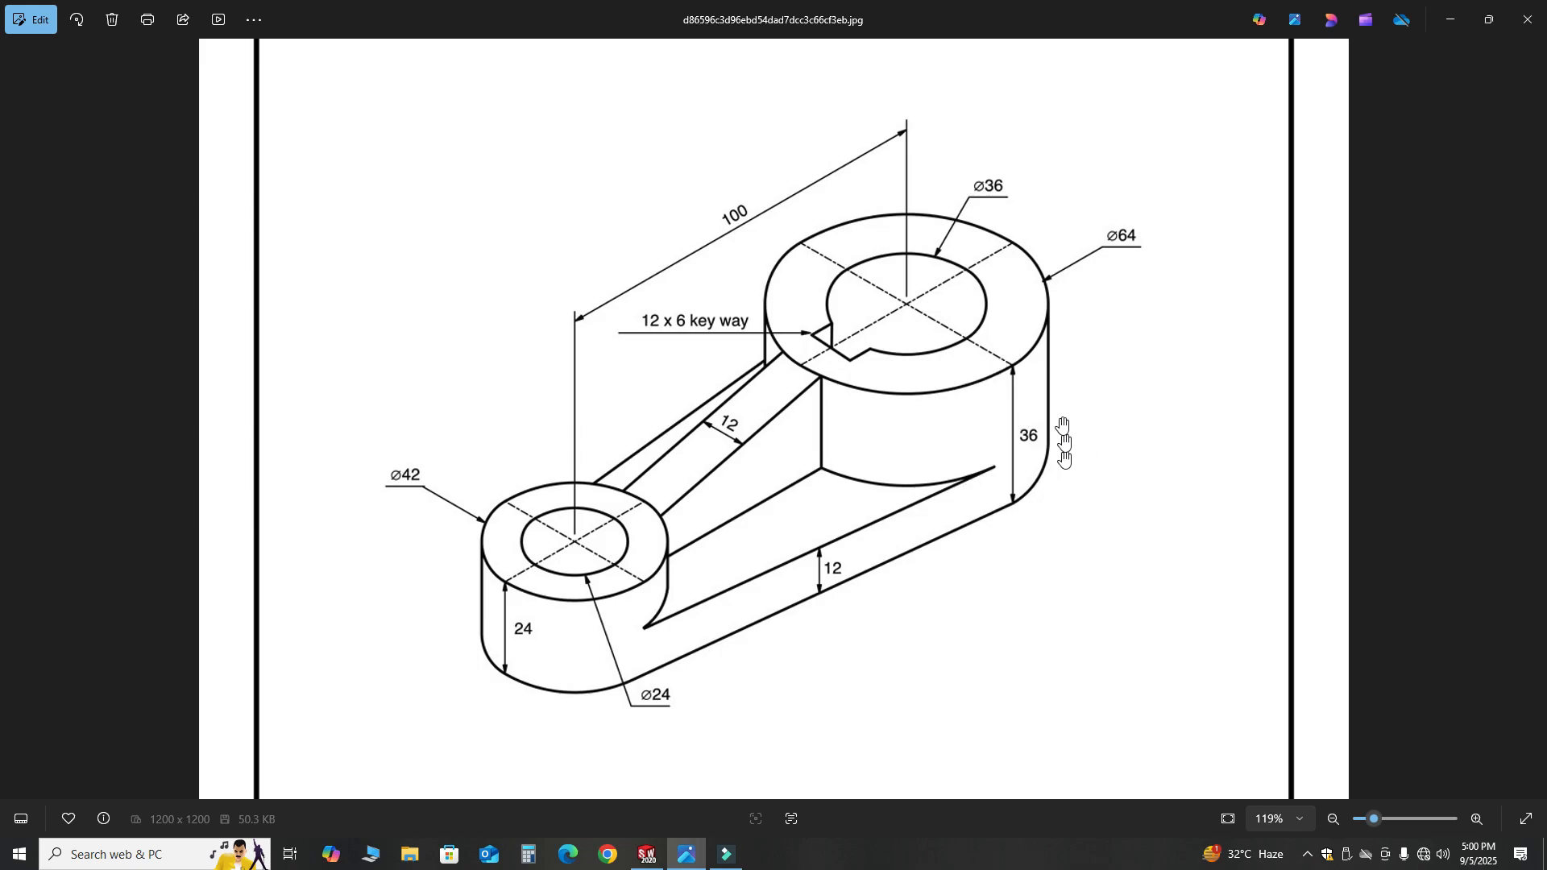
pyautogui.click(648, 852)
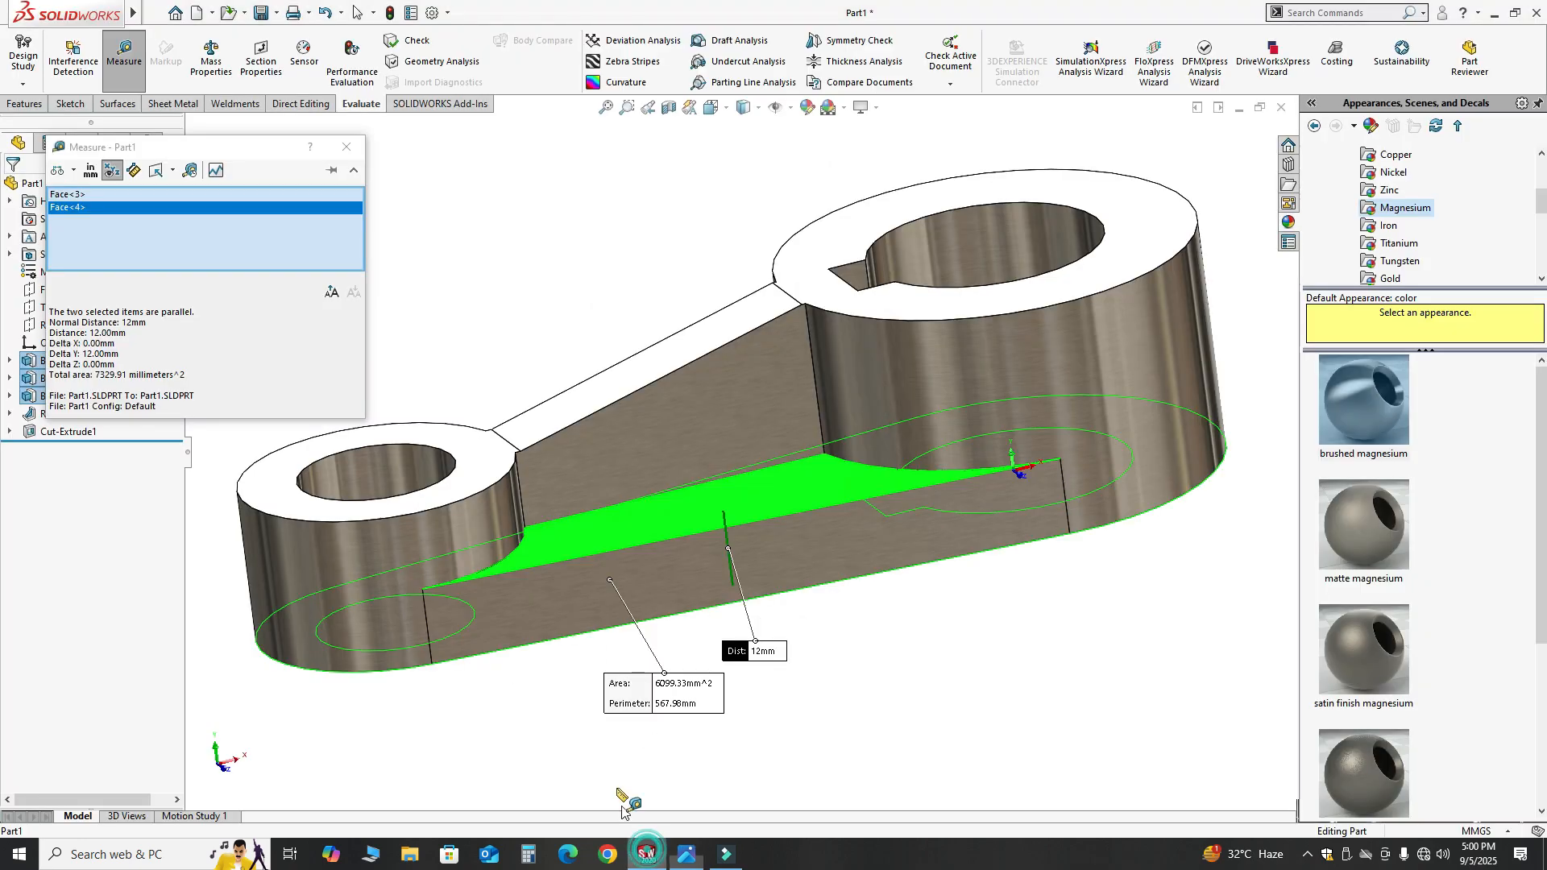
pyautogui.rightClick(287, 204)
pyautogui.click(303, 219)
# Step: Measure the larger boss's height from its upper face to the part's underside and finish measuring
pyautogui.moveTo(735, 485); pyautogui.dragTo(685, 526, button='middle')
pyautogui.click(805, 267)
pyautogui.click(685, 525)
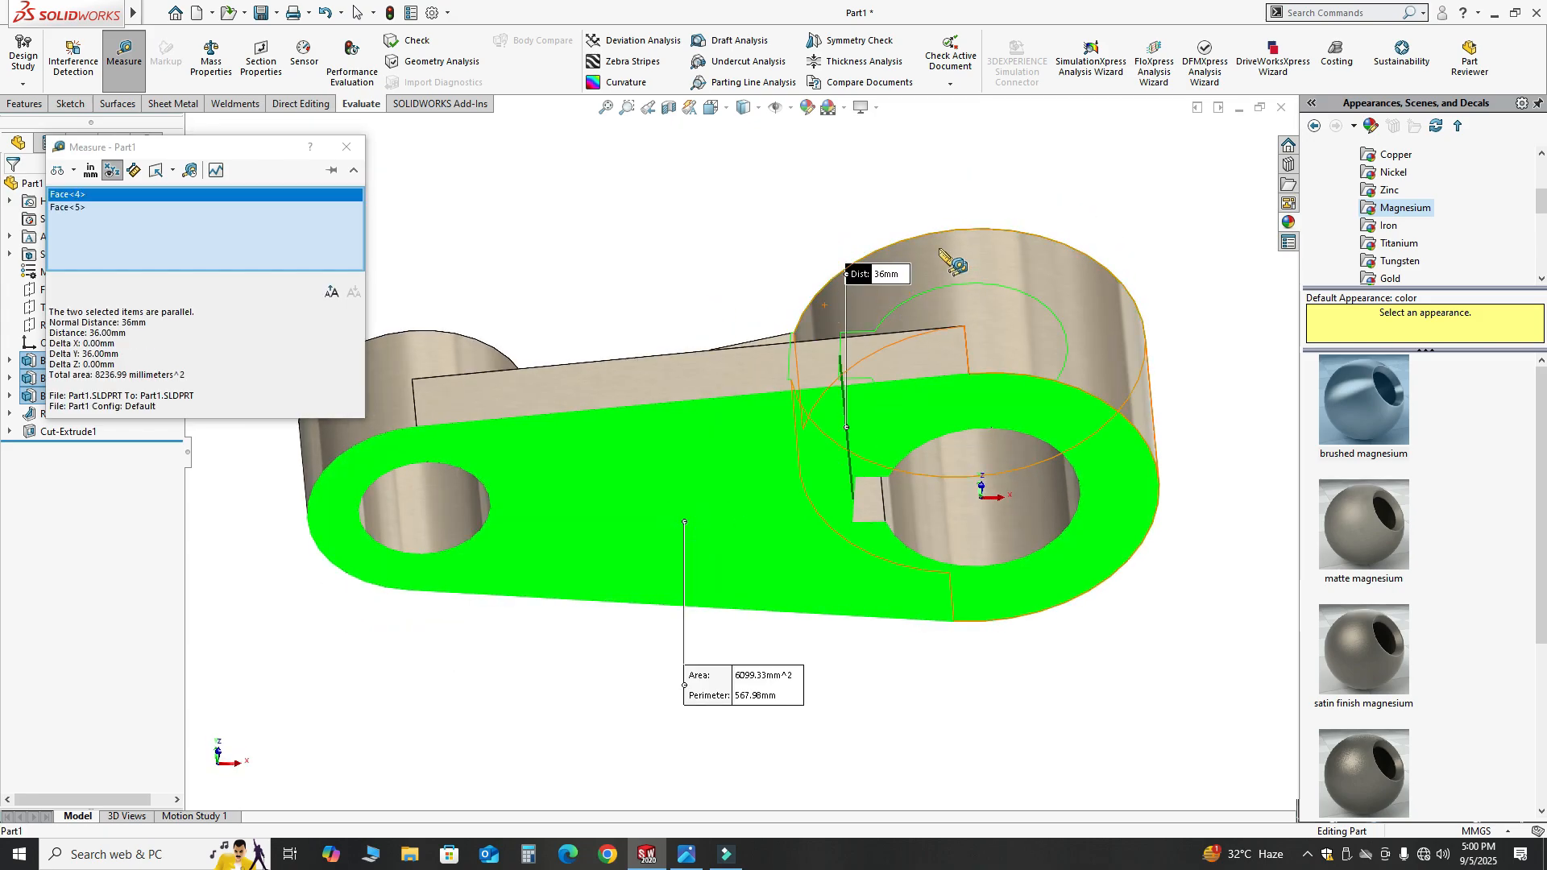
pyautogui.moveTo(850, 355); pyautogui.dragTo(780, 484, button='middle')
pyautogui.rightClick(292, 195)
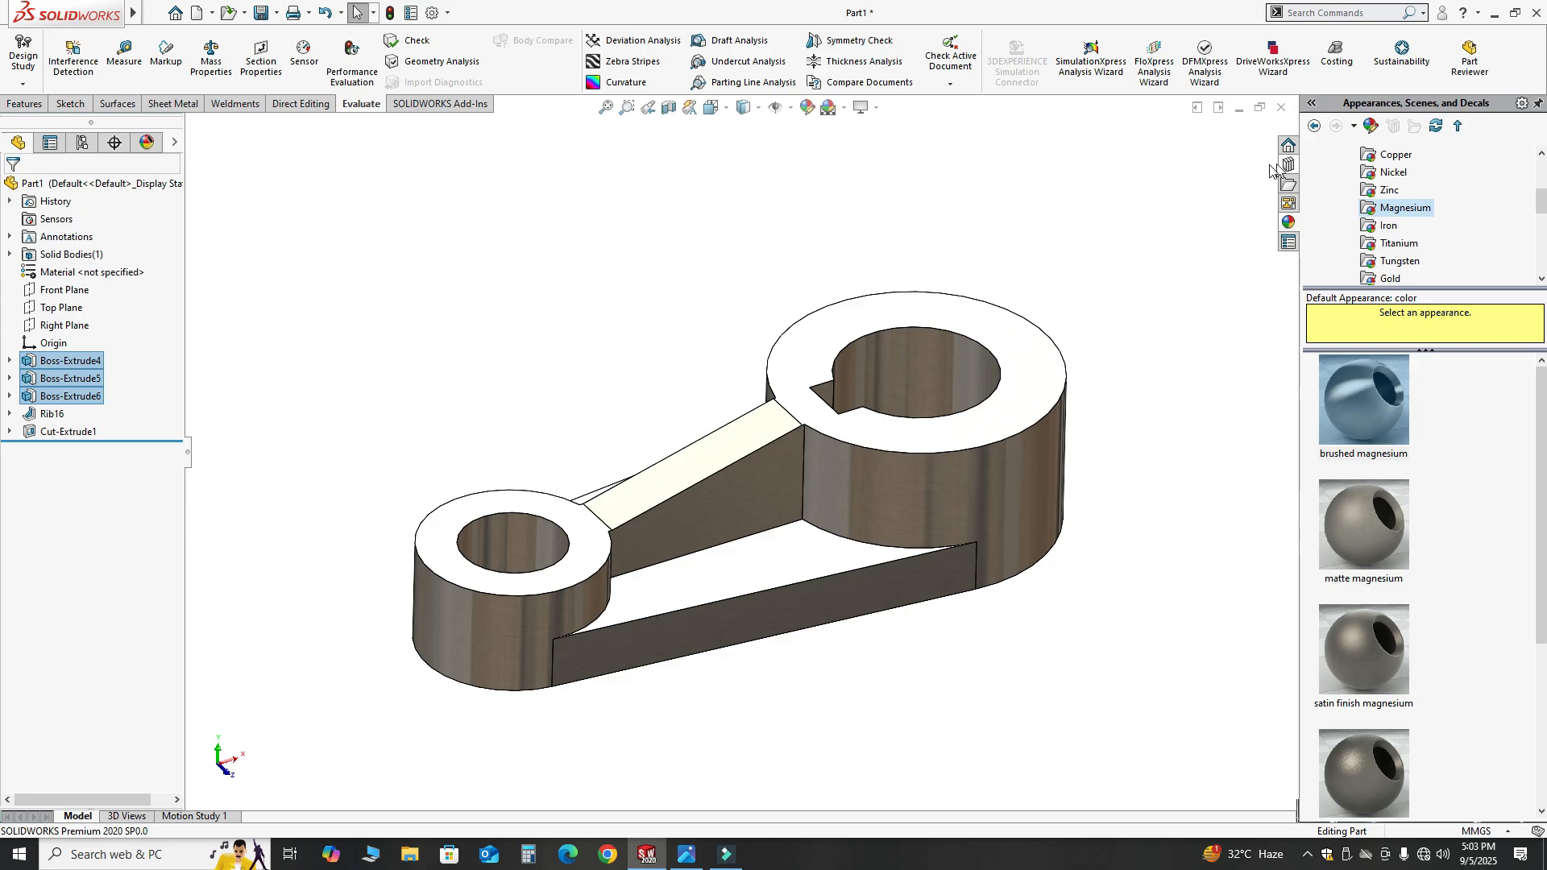
# Step: Section the part through the Front Plane at 0 mm offset to show the bores, rib and keyway
pyautogui.rightClick(782, 221)
pyautogui.click(786, 293)
pyautogui.moveTo(557, 394); pyautogui.dragTo(729, 332)
pyautogui.moveTo(630, 407); pyautogui.dragTo(645, 219)
pyautogui.click(668, 110)
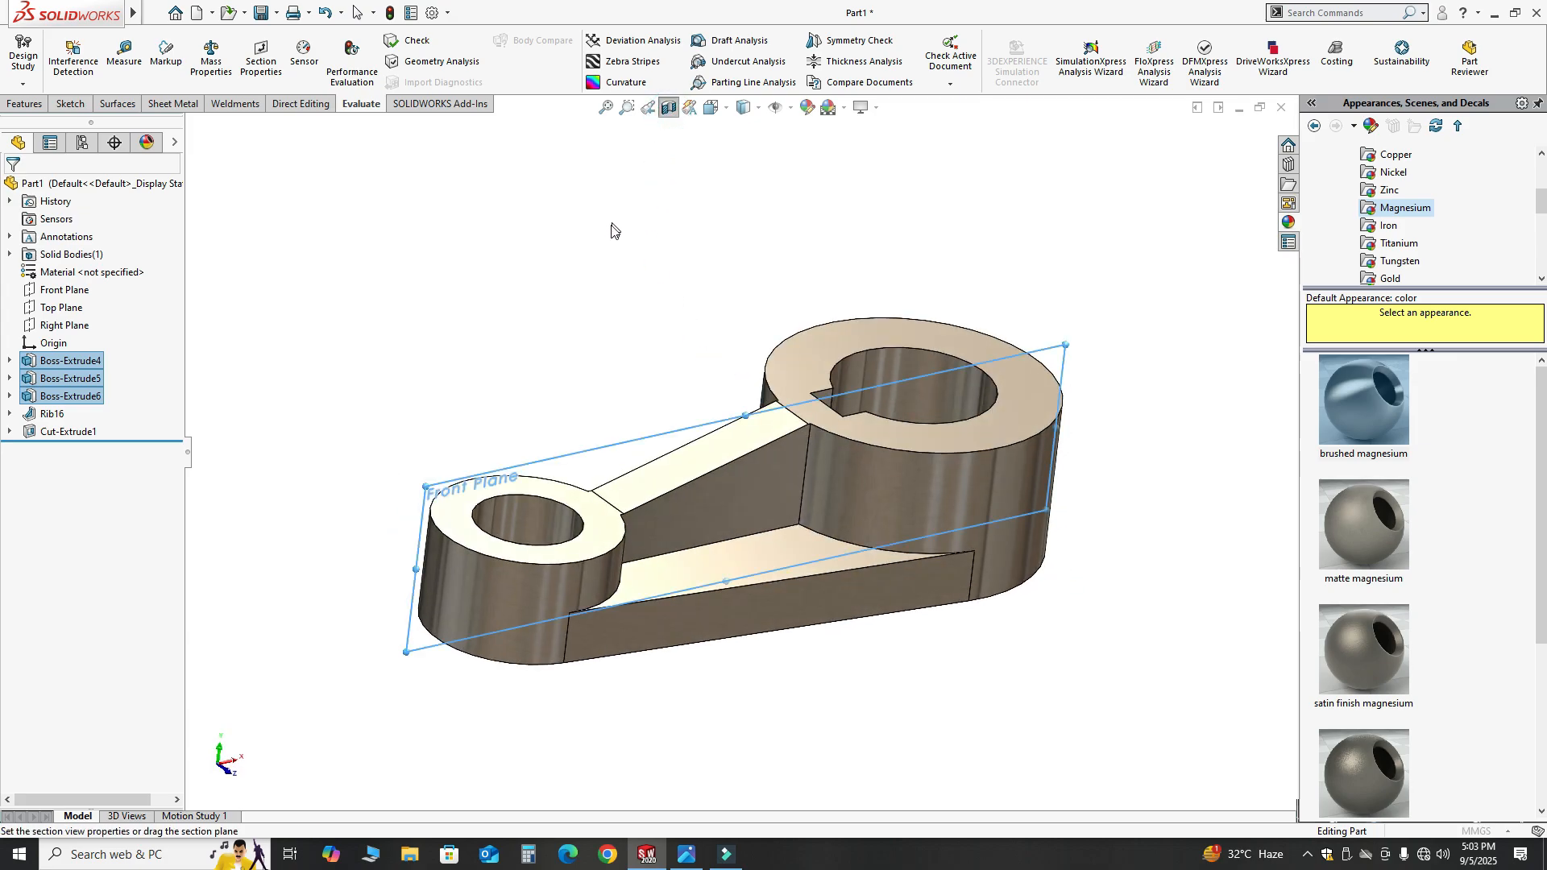
pyautogui.moveTo(681, 247); pyautogui.dragTo(673, 238, button='middle')
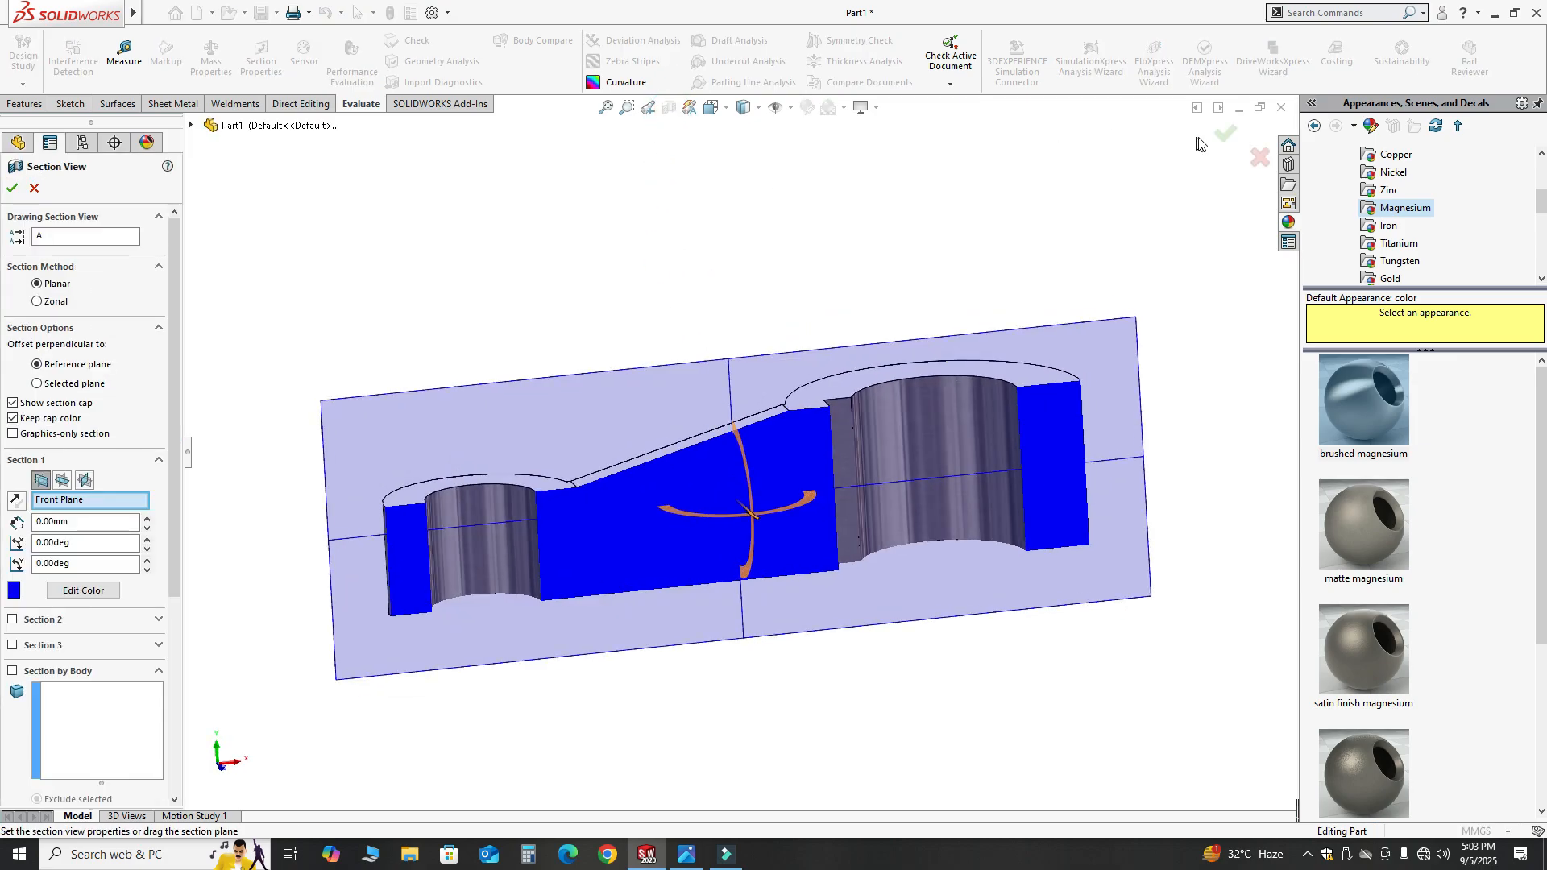
pyautogui.click(1223, 134)
# Step: Inspect the sectioned part in the Front view and at an angle, and turn the section view off
pyautogui.click(711, 107)
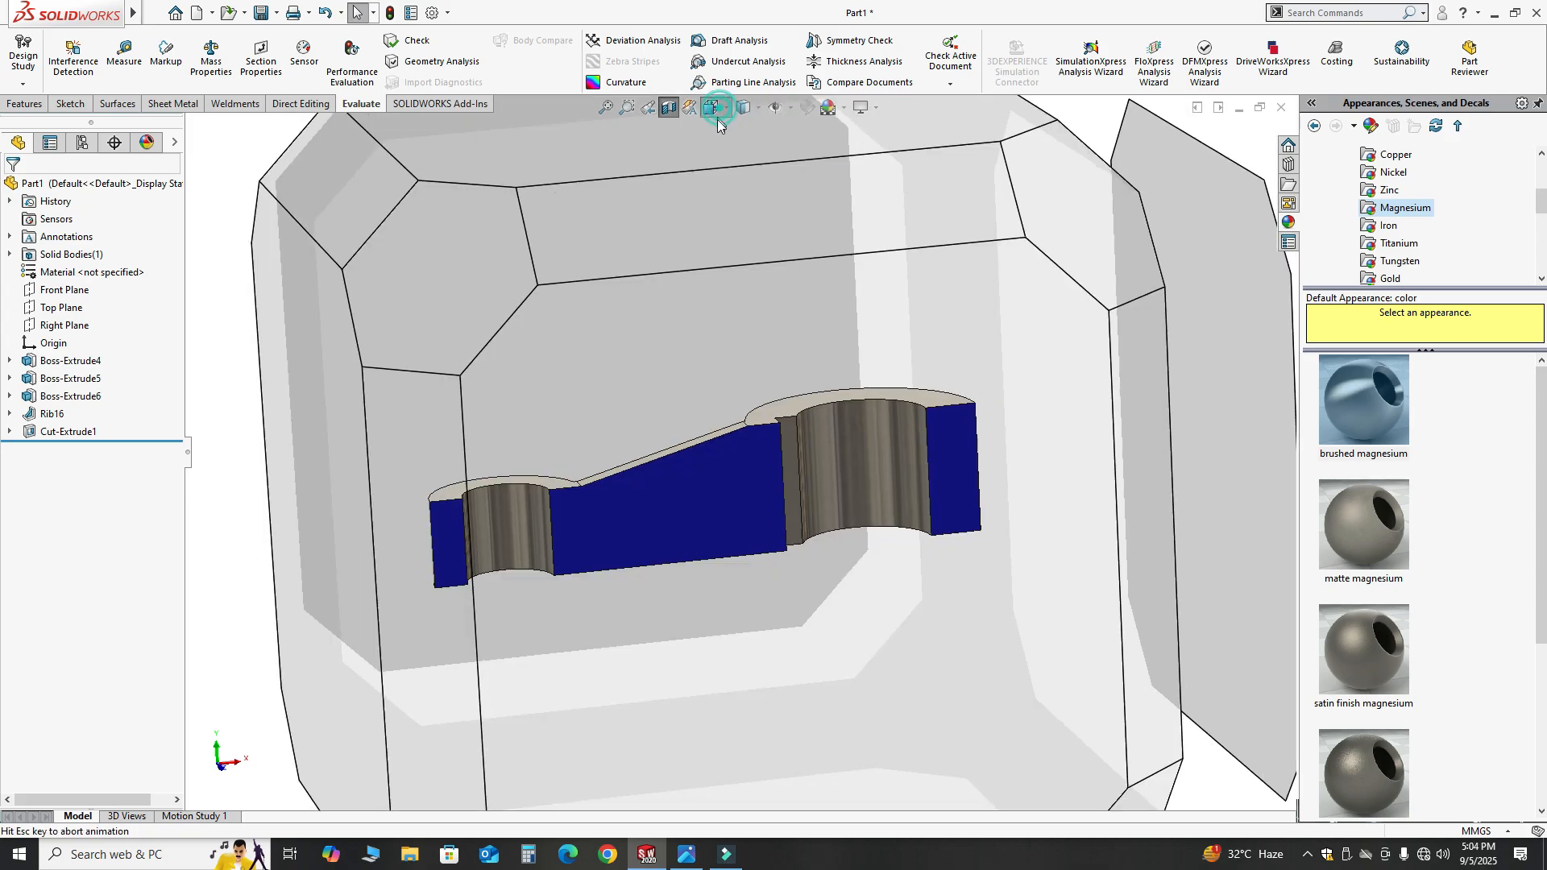
pyautogui.click(594, 532)
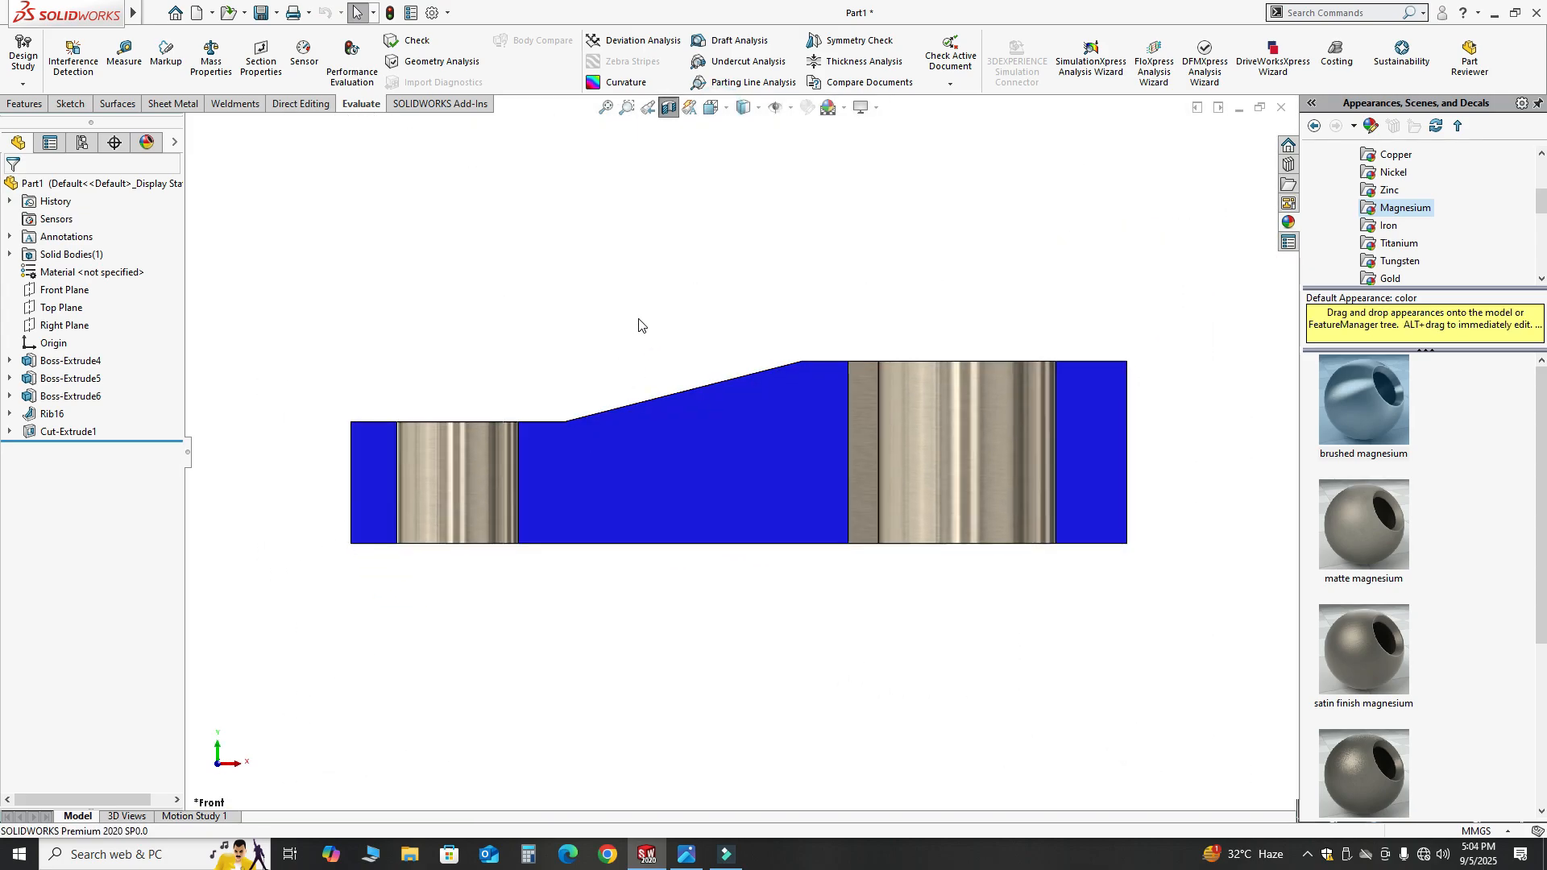
pyautogui.moveTo(674, 307); pyautogui.dragTo(693, 258, button='middle')
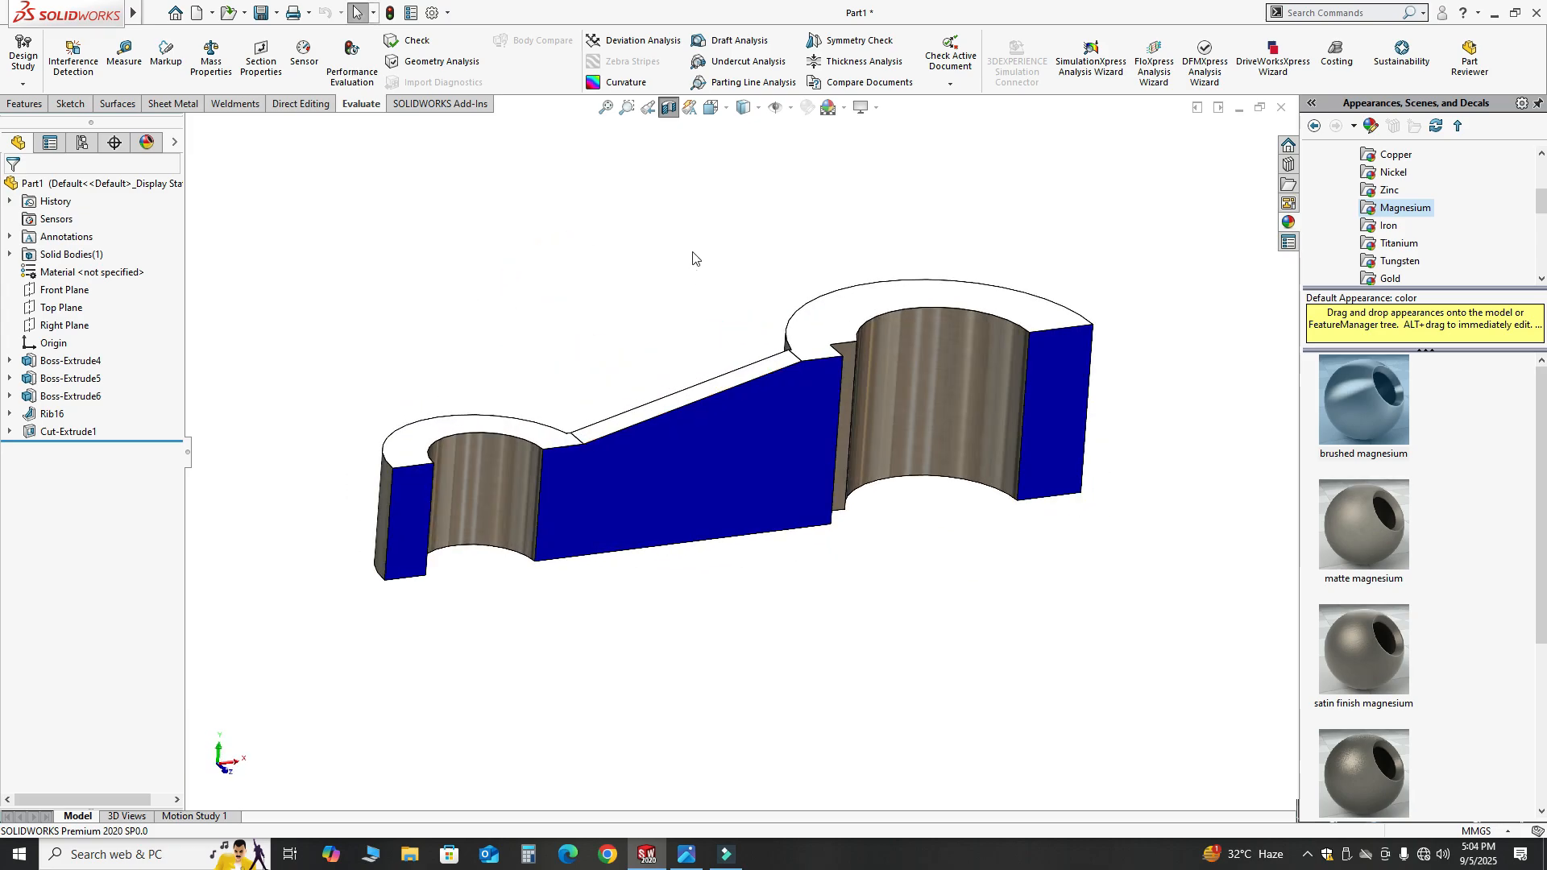
pyautogui.click(672, 107)
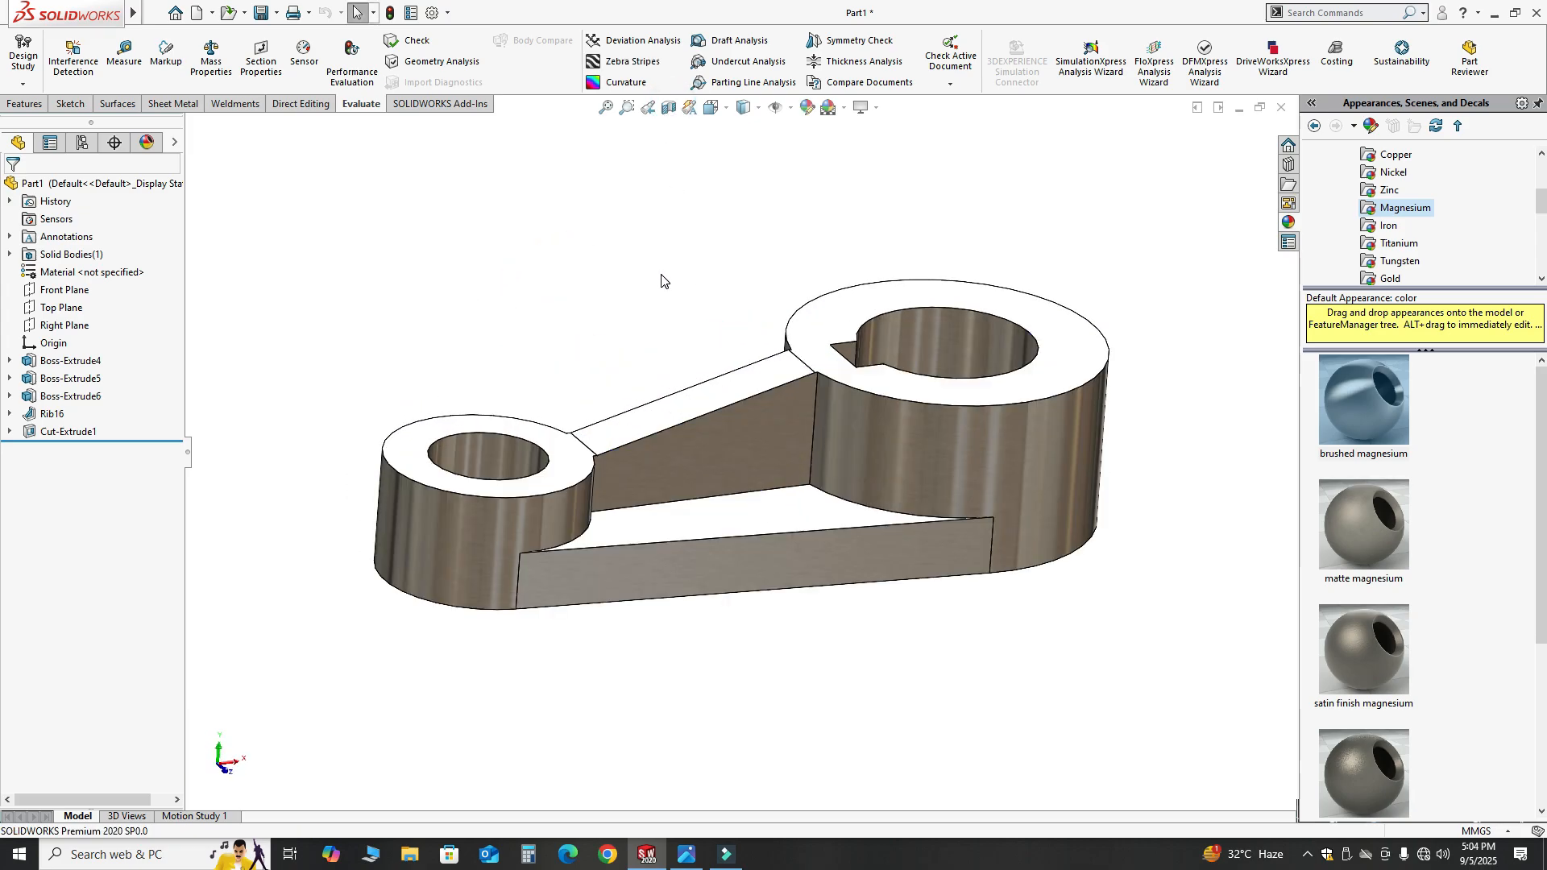